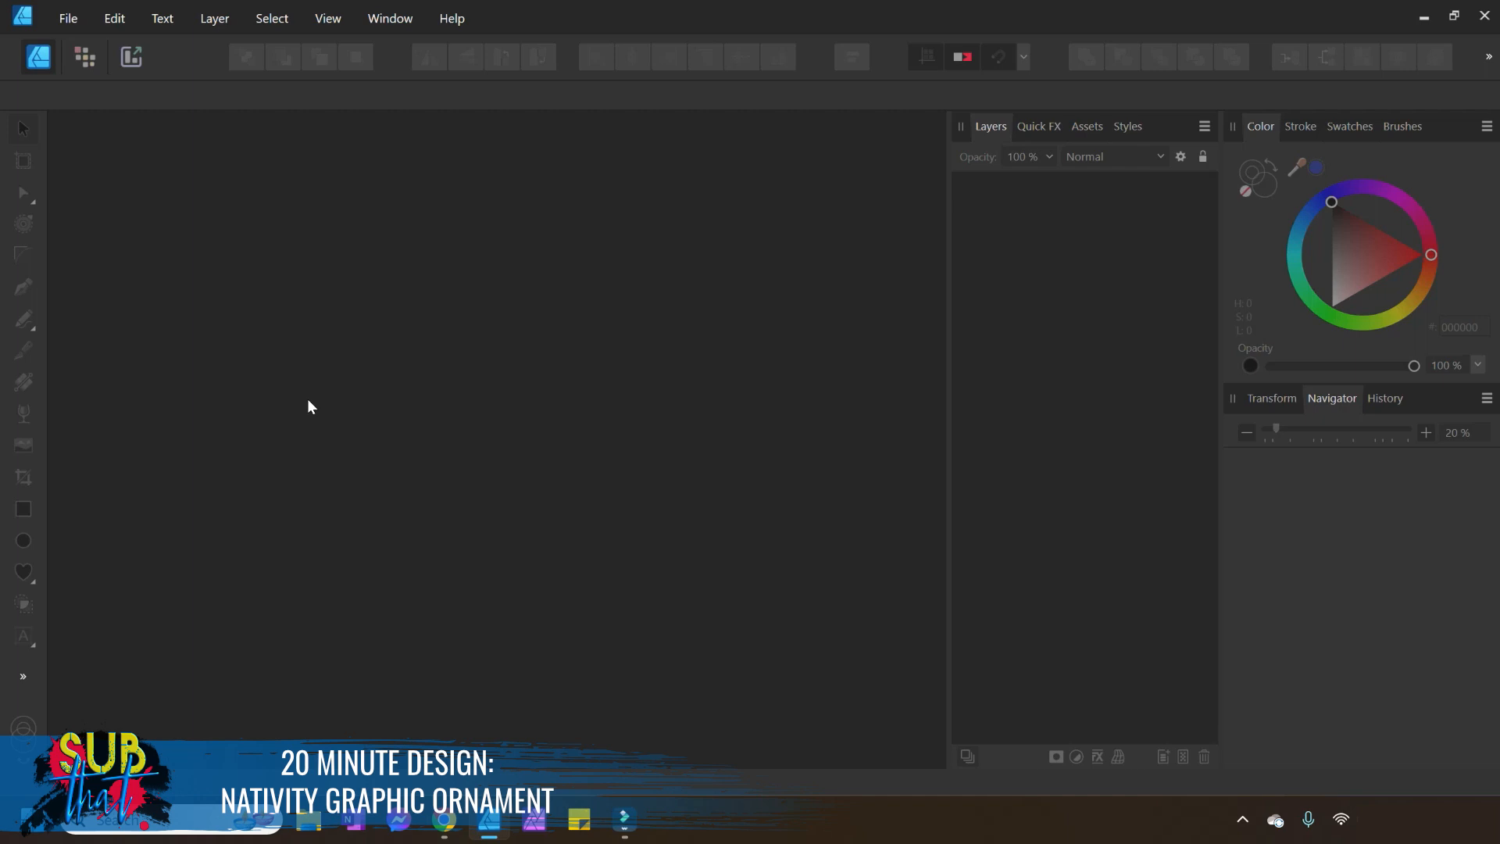
Create a document from the GENERAL SQUARE preset, 5000 × 5000 px at 300 DPI with a transparent background and no margins.
click(72, 21)
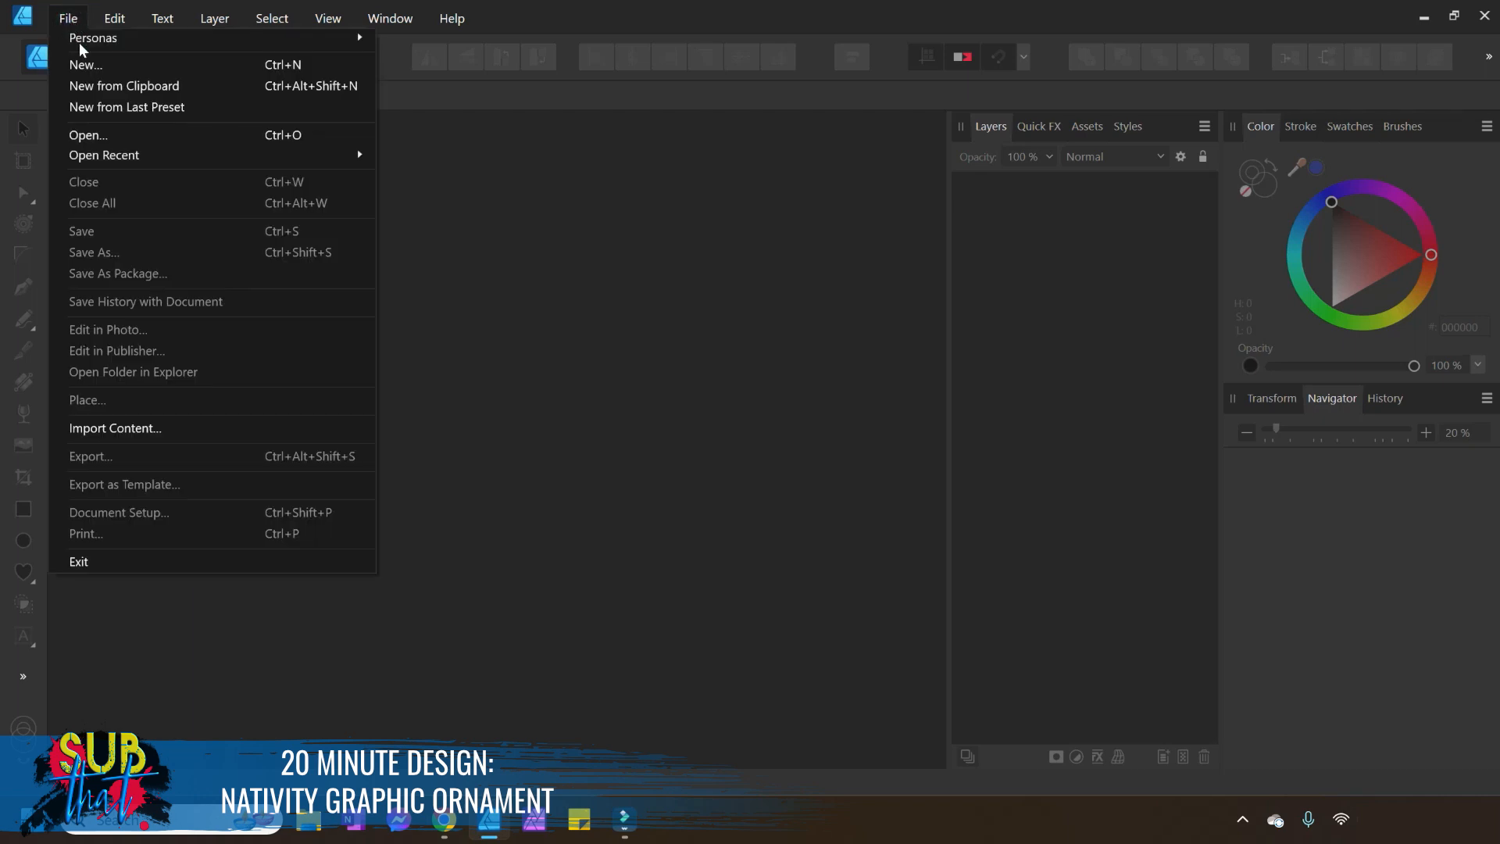
click(86, 66)
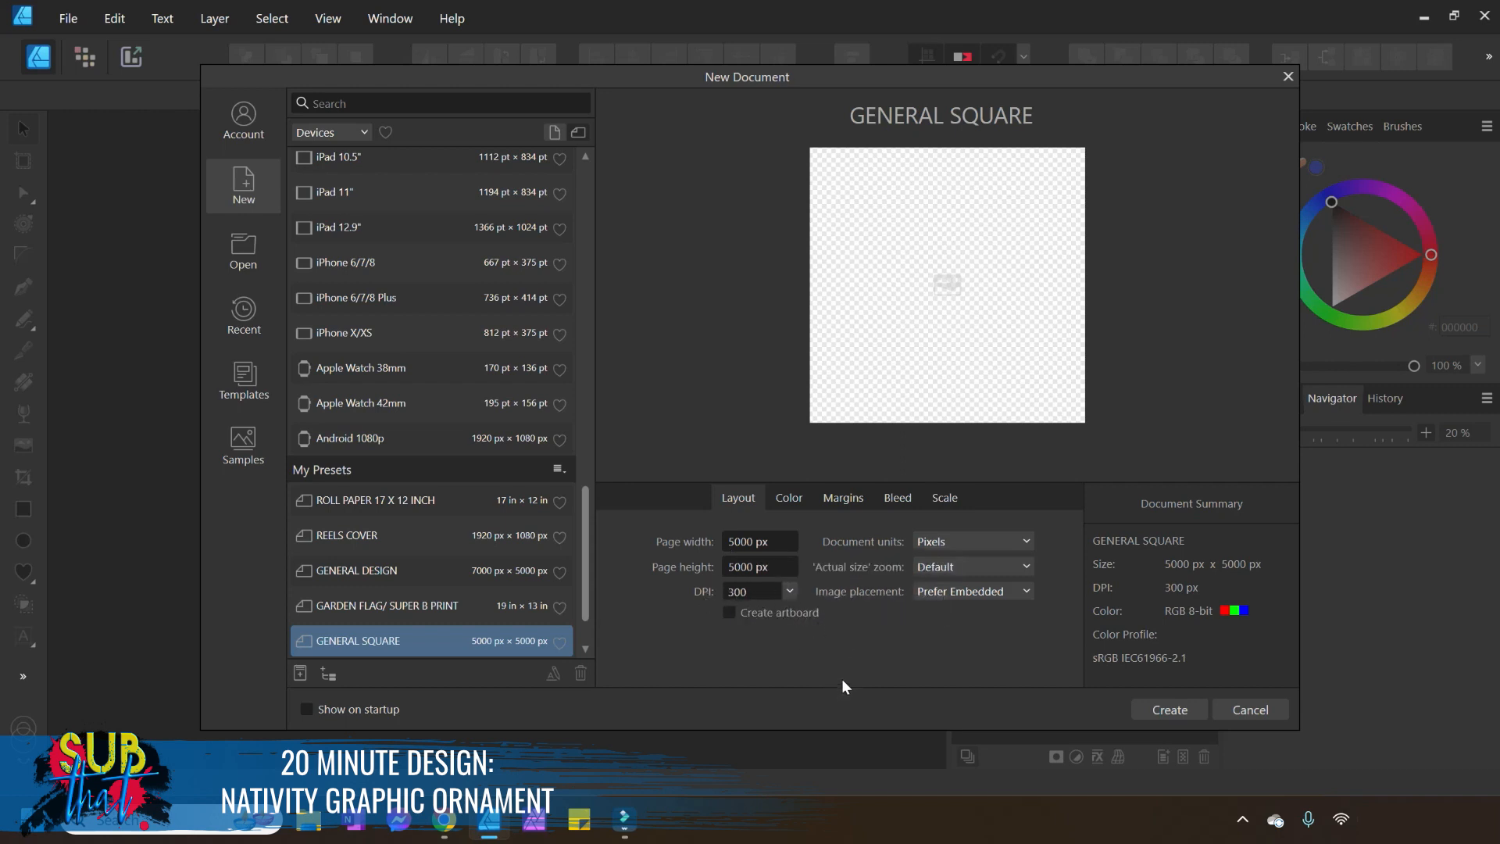
click(789, 501)
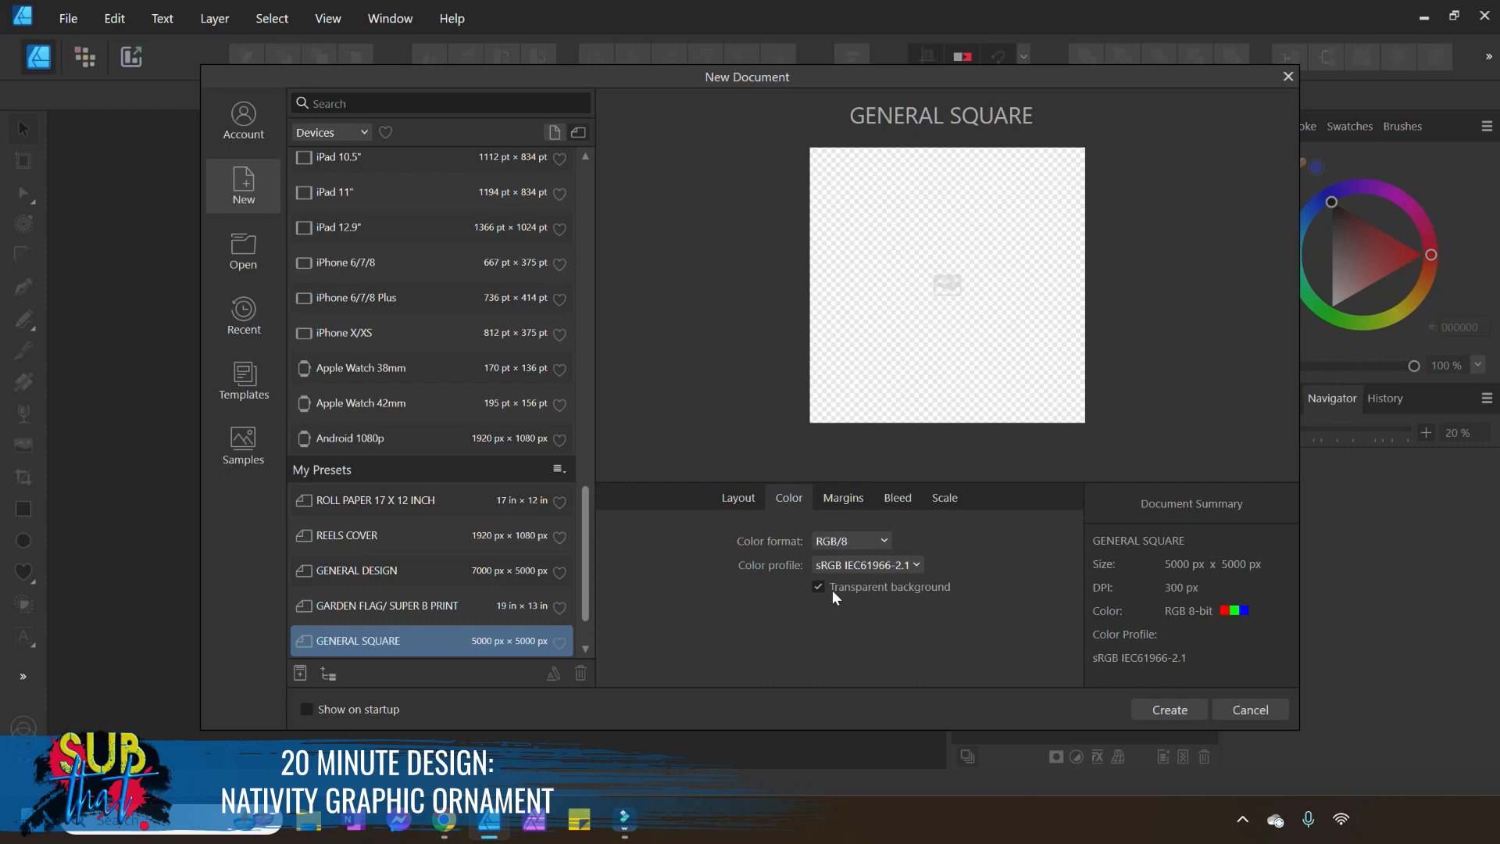
click(838, 501)
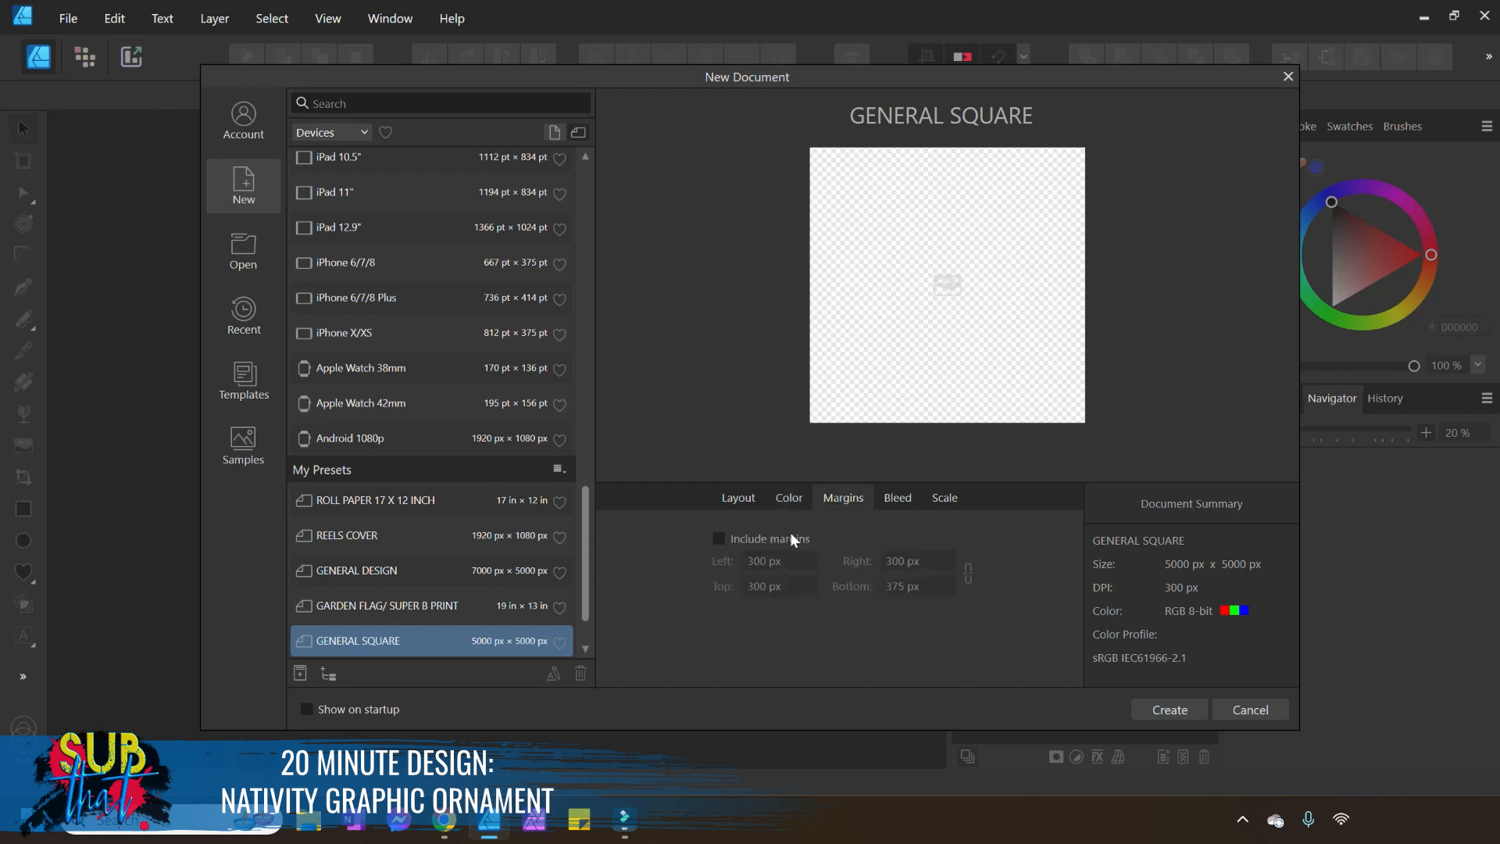
click(1176, 720)
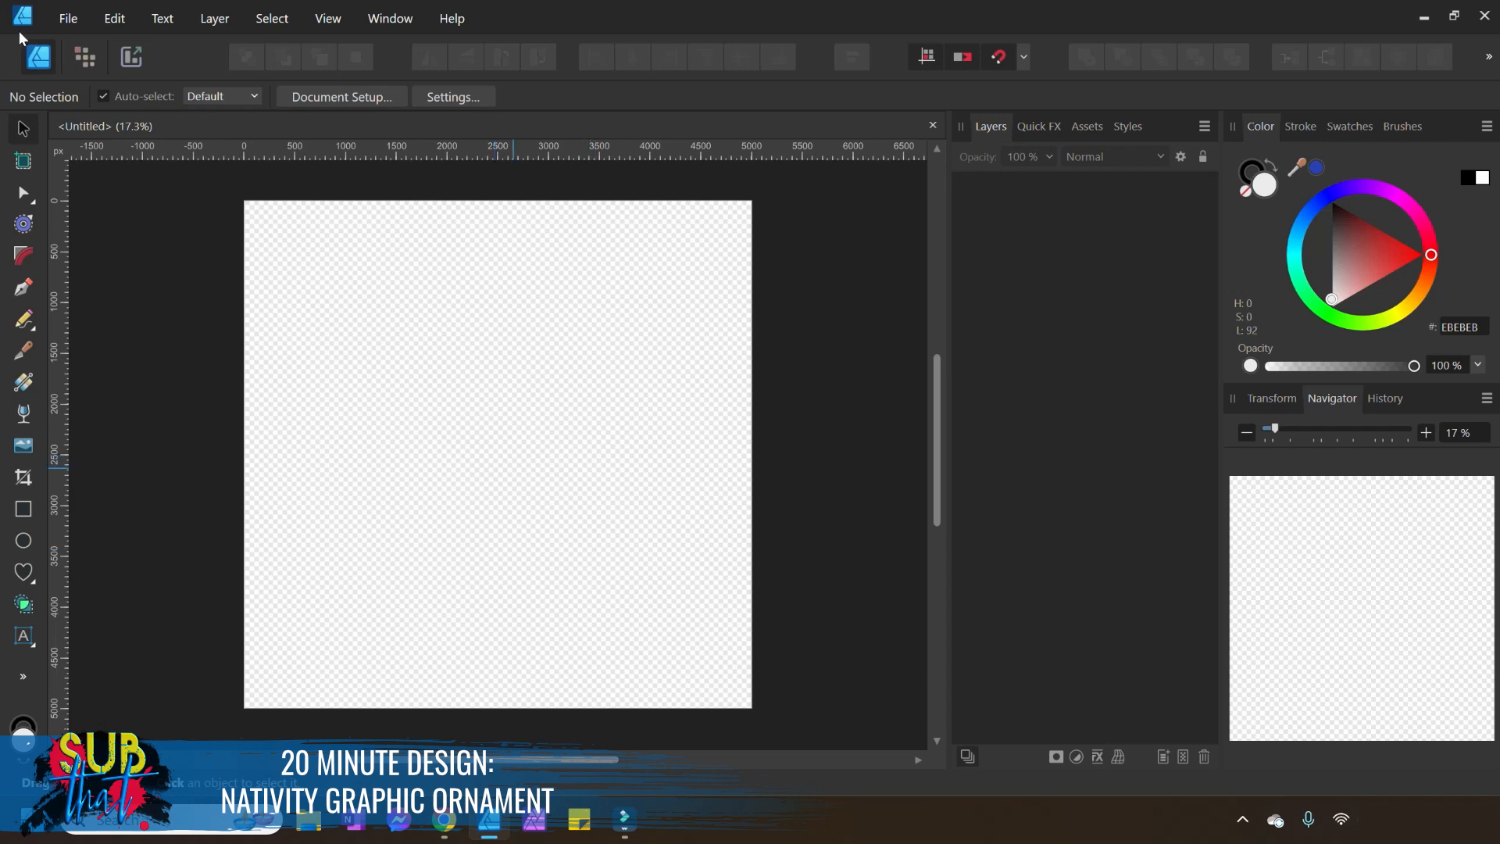
Start placing an image and browse through DIGITAL GRAPHICS, SUBLIMATION DESIGNS, 2022 SUBLIMATION DESIGNS, 11 and HD CHRISTMAS ORNAMENT to the ROUND CHRISTMAS ORNAMENT_OLAS folder.
click(56, 17)
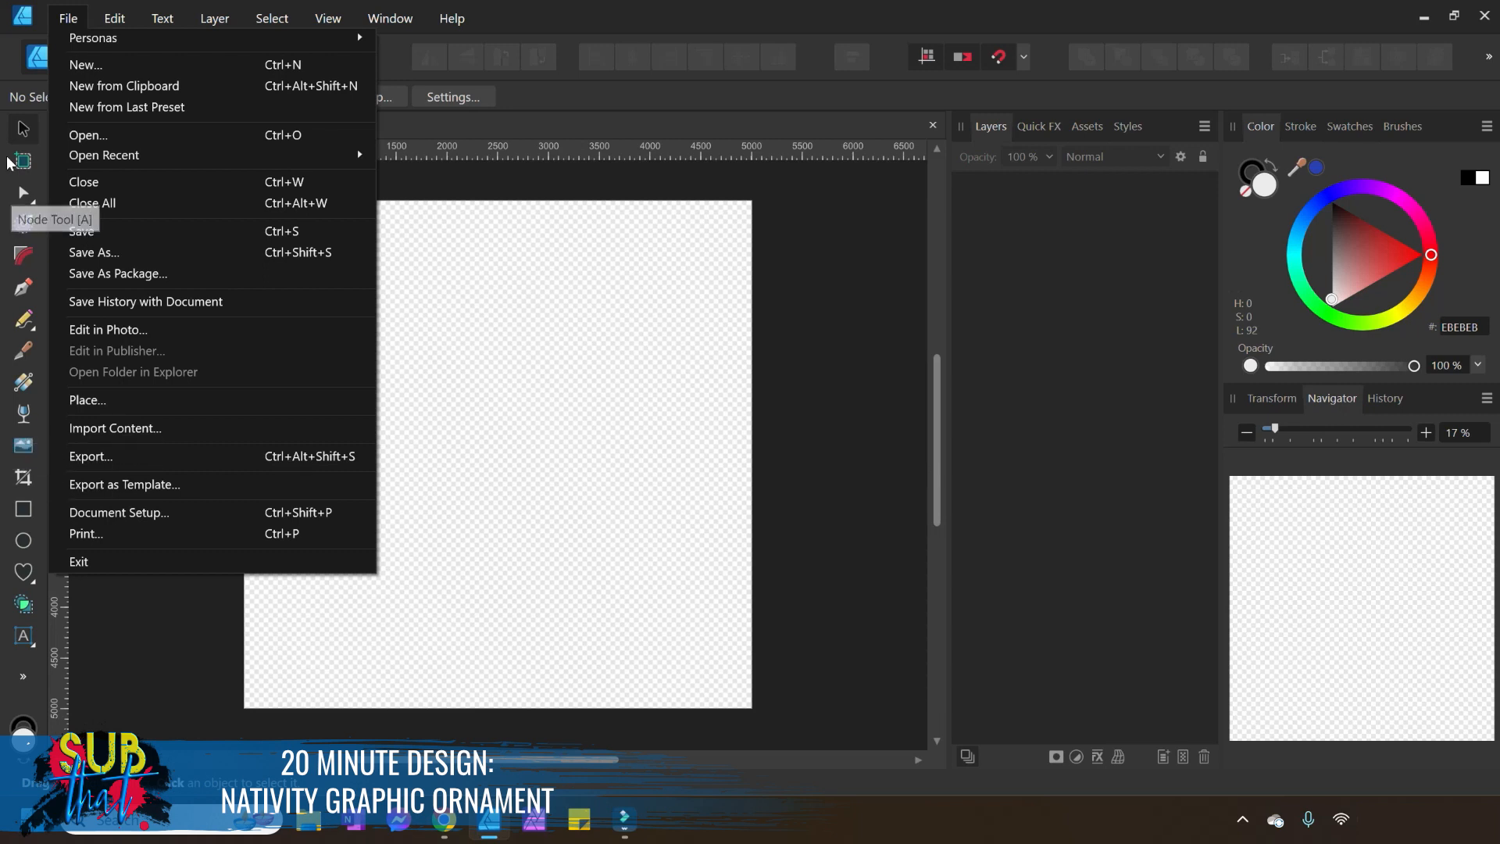
click(139, 398)
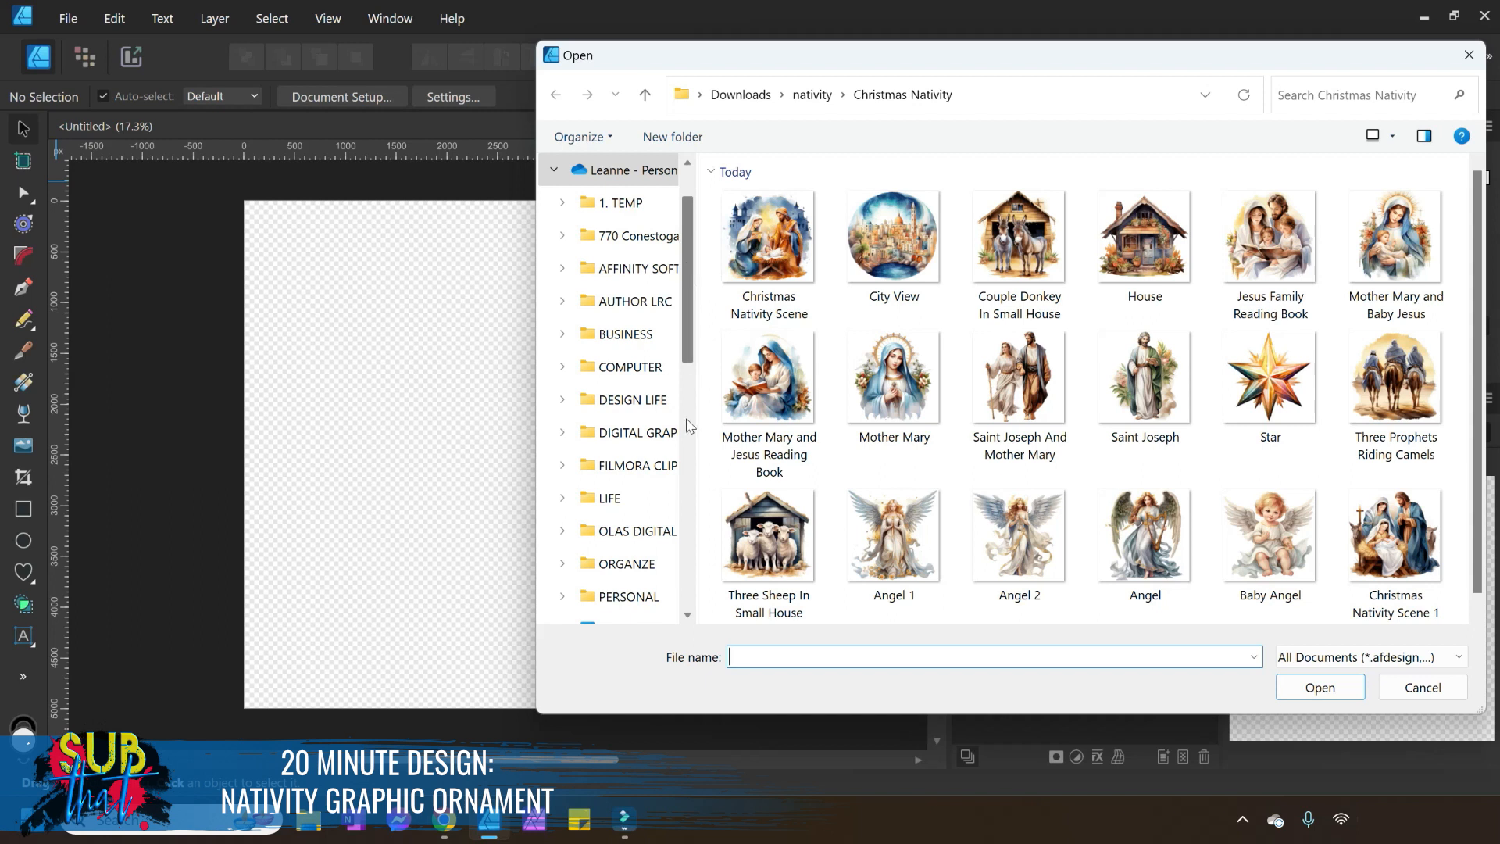
click(652, 448)
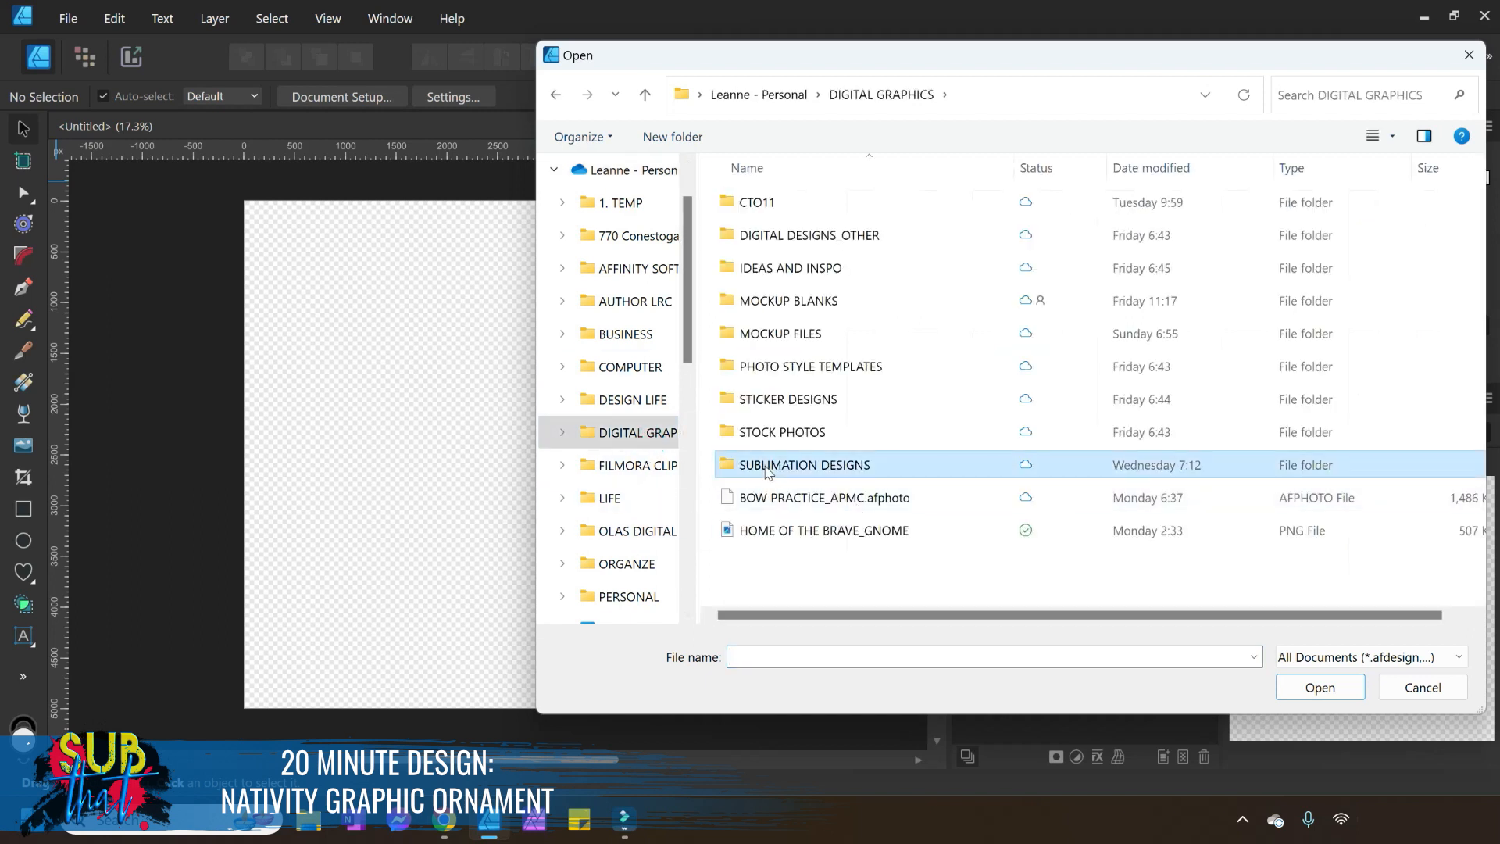
double_click(770, 466)
double_click(1019, 219)
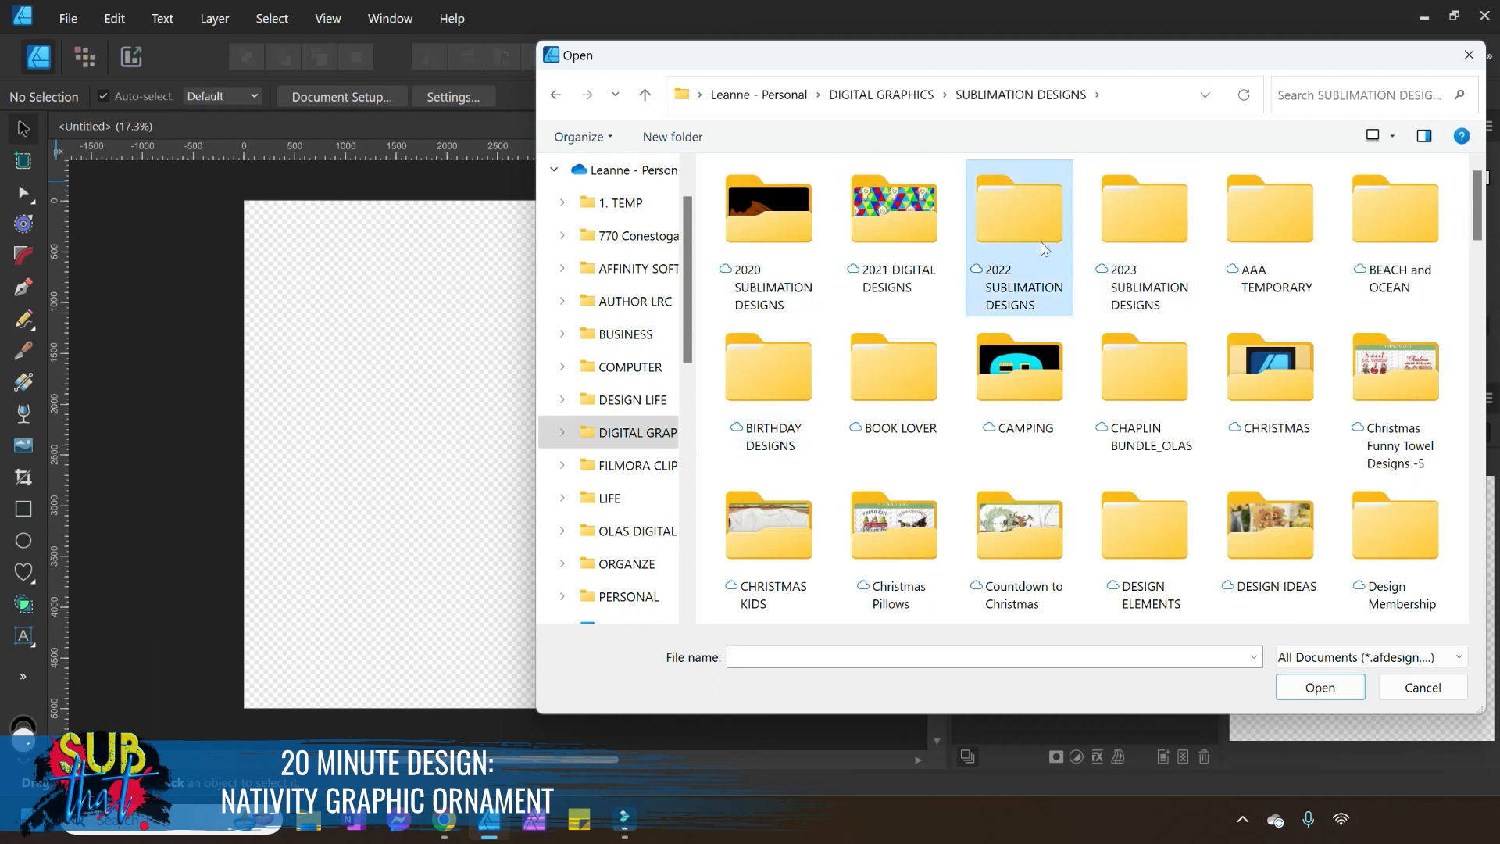
click(741, 403)
double_click(741, 402)
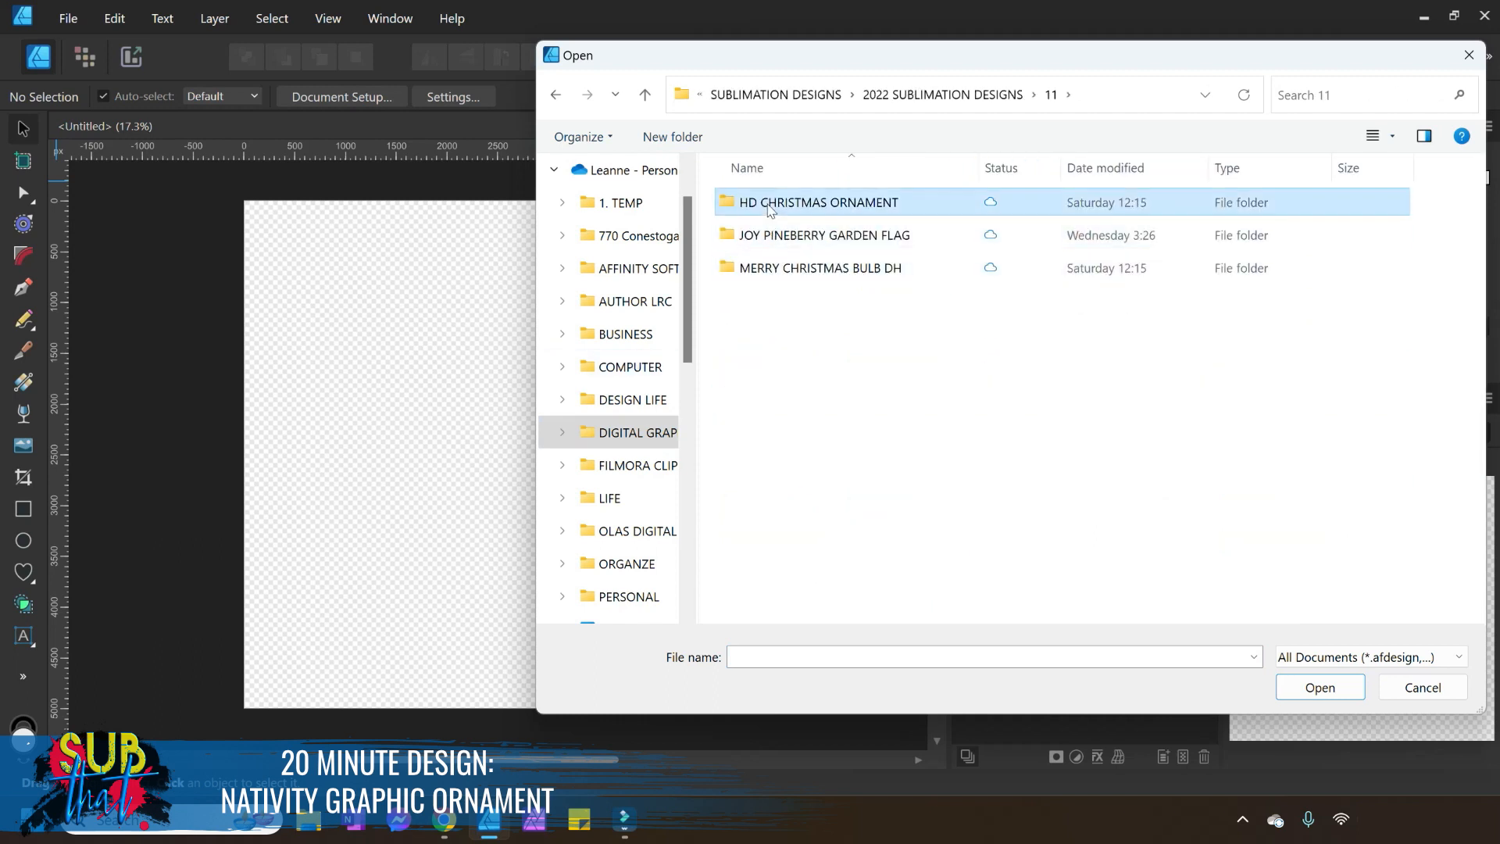
double_click(770, 205)
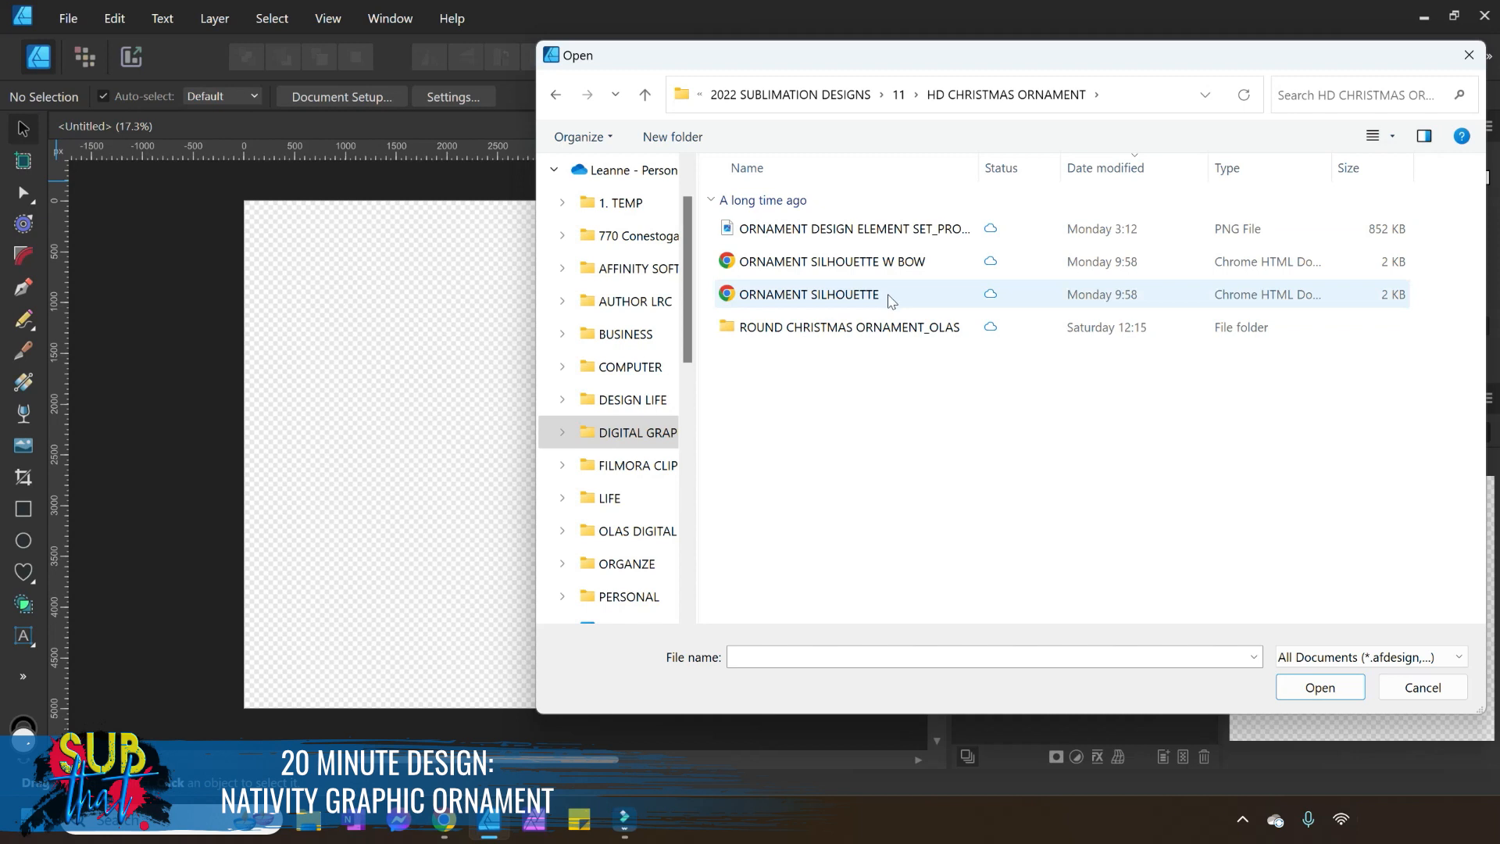
double_click(802, 336)
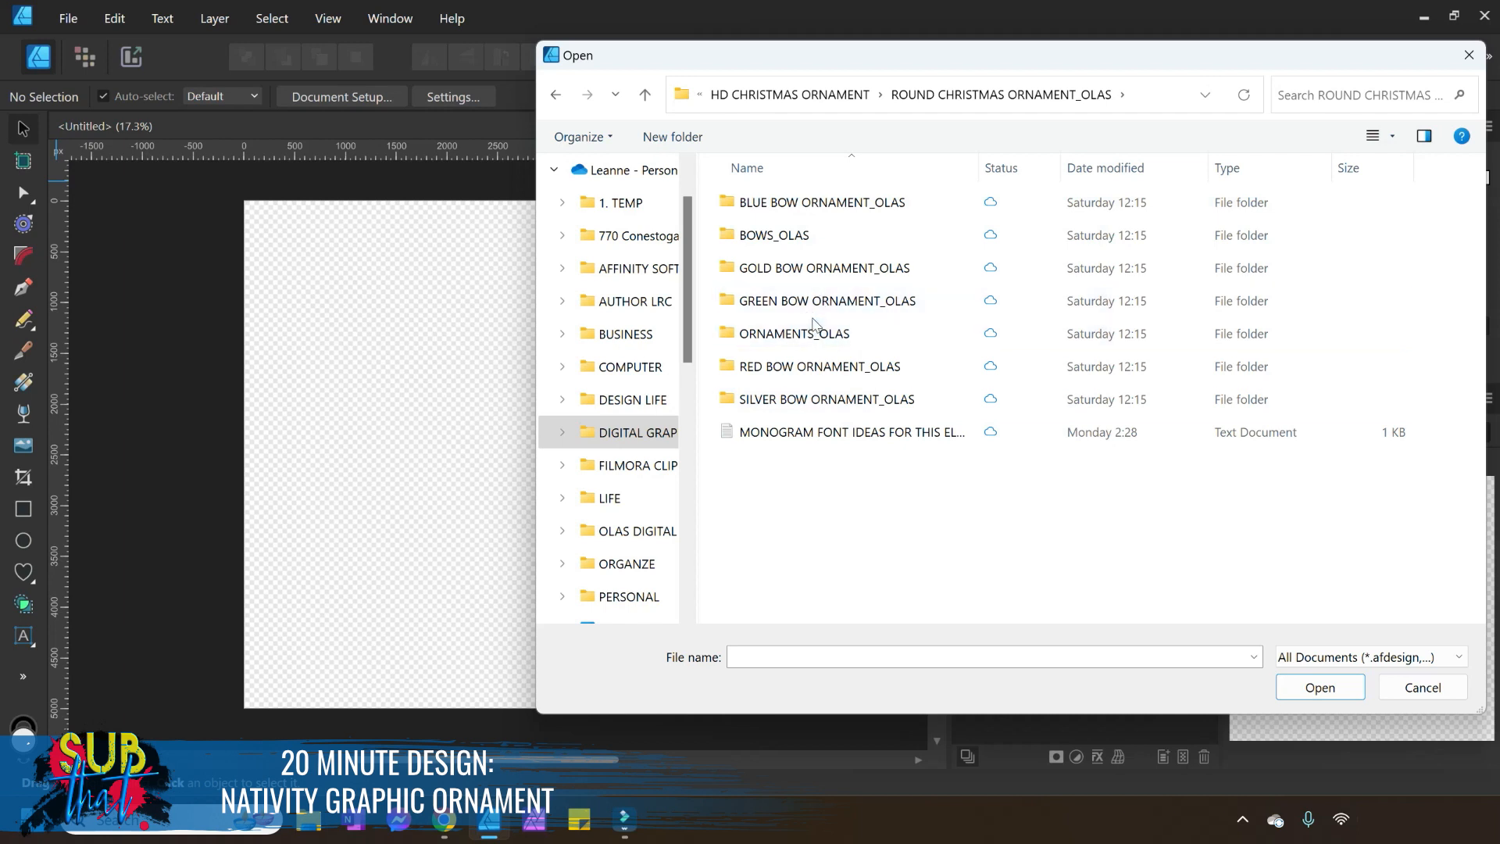
Load the plain BLUE BULB_OLAS image without a bow from the ORNAMENTS_OLAS folder for placing.
double_click(793, 203)
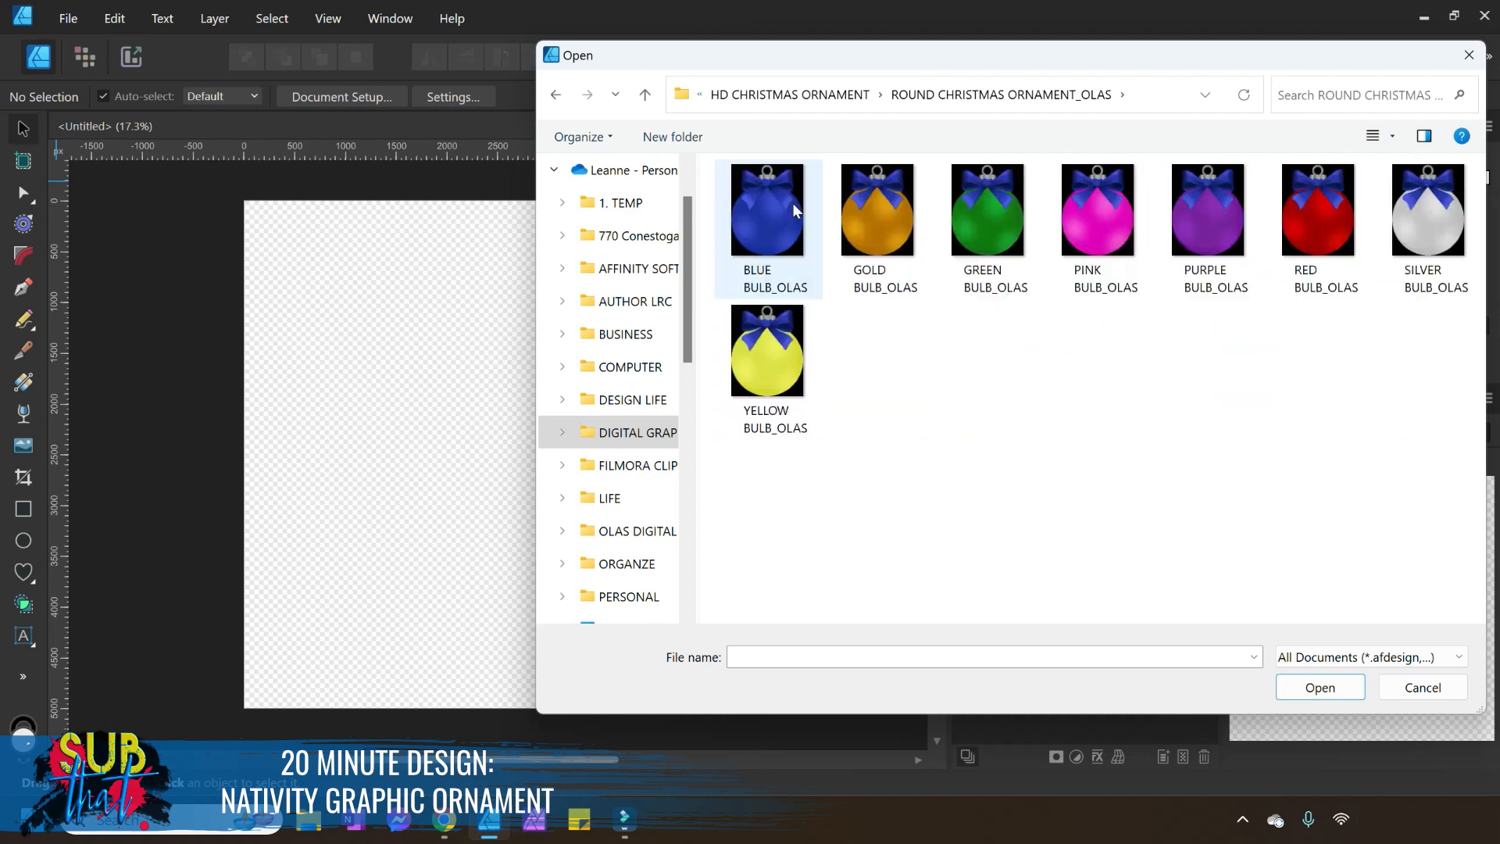
click(643, 96)
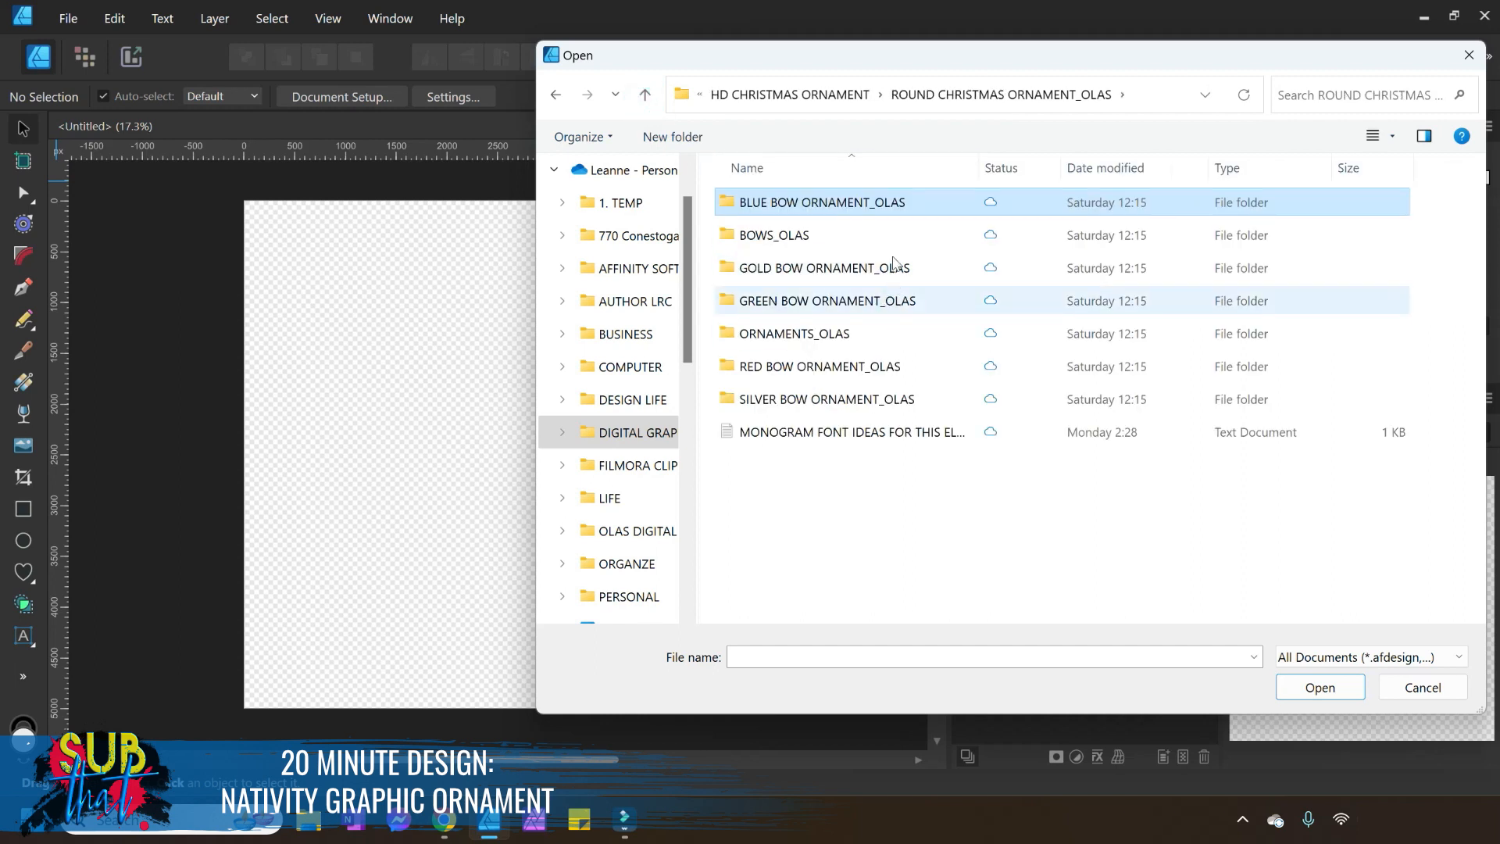
double_click(774, 334)
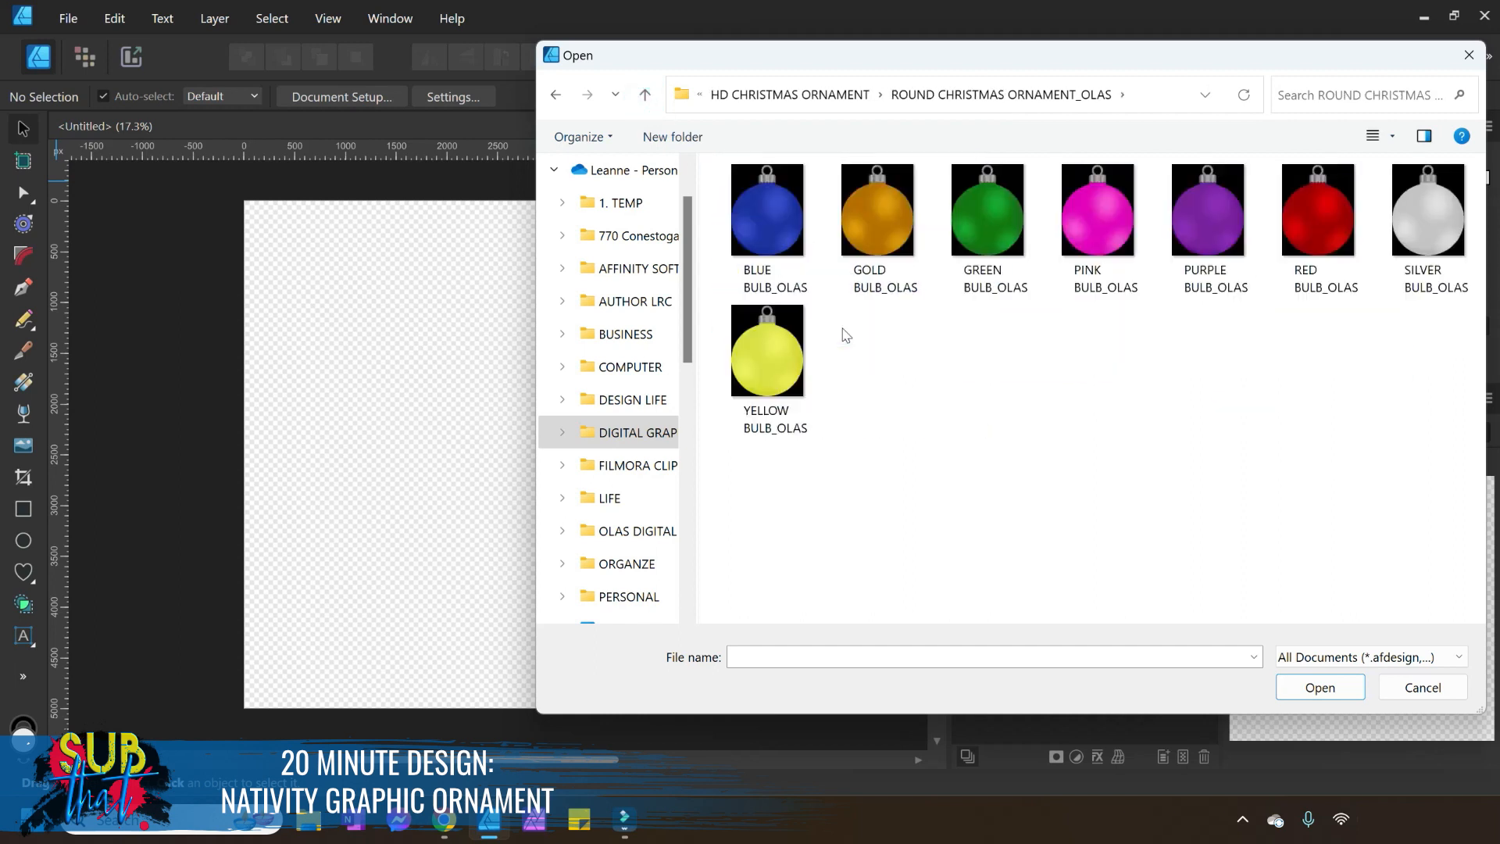
click(805, 226)
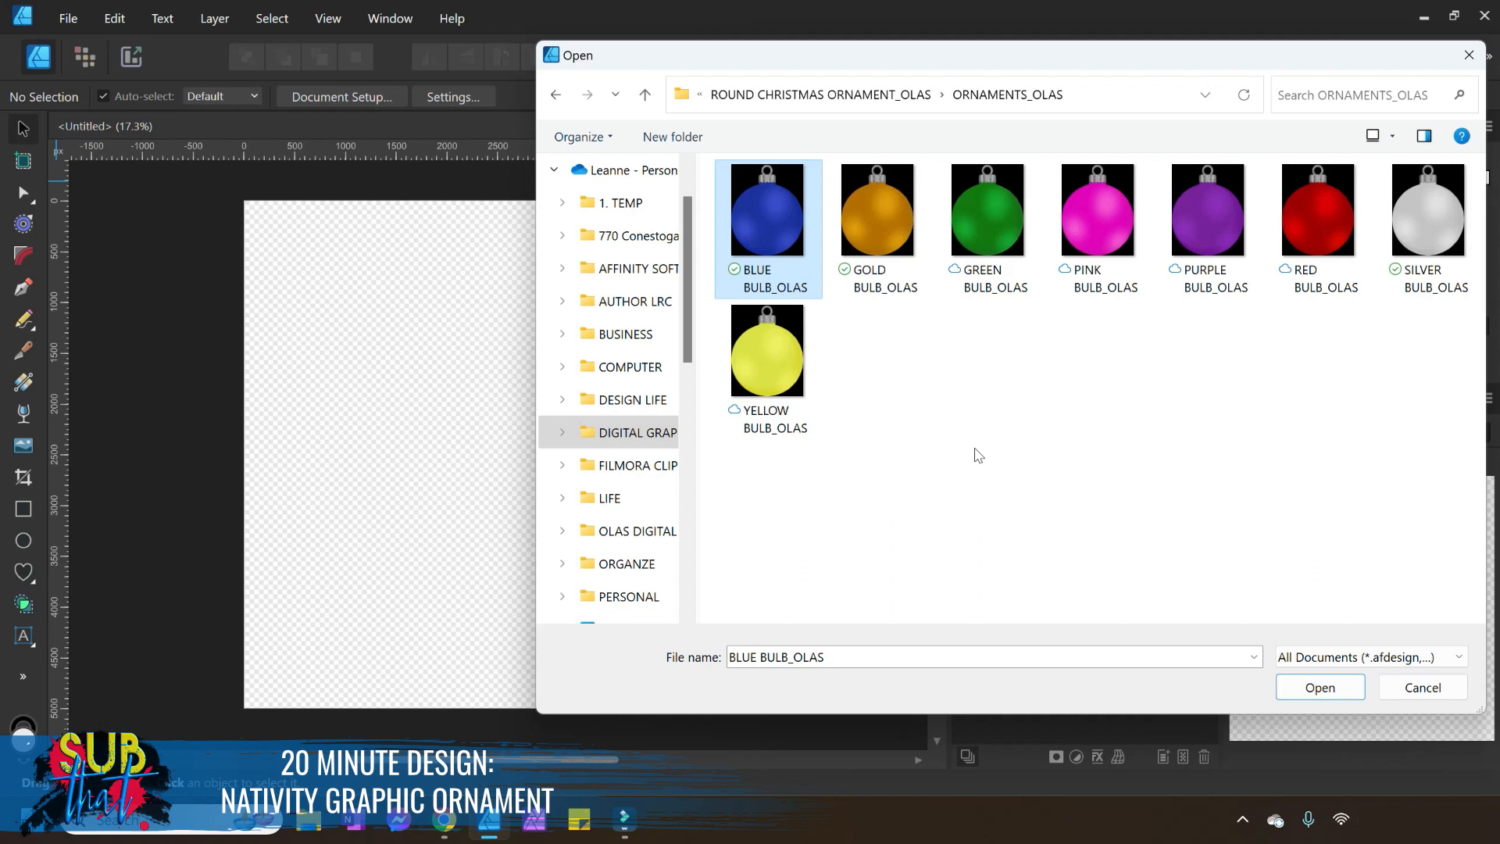
click(1320, 688)
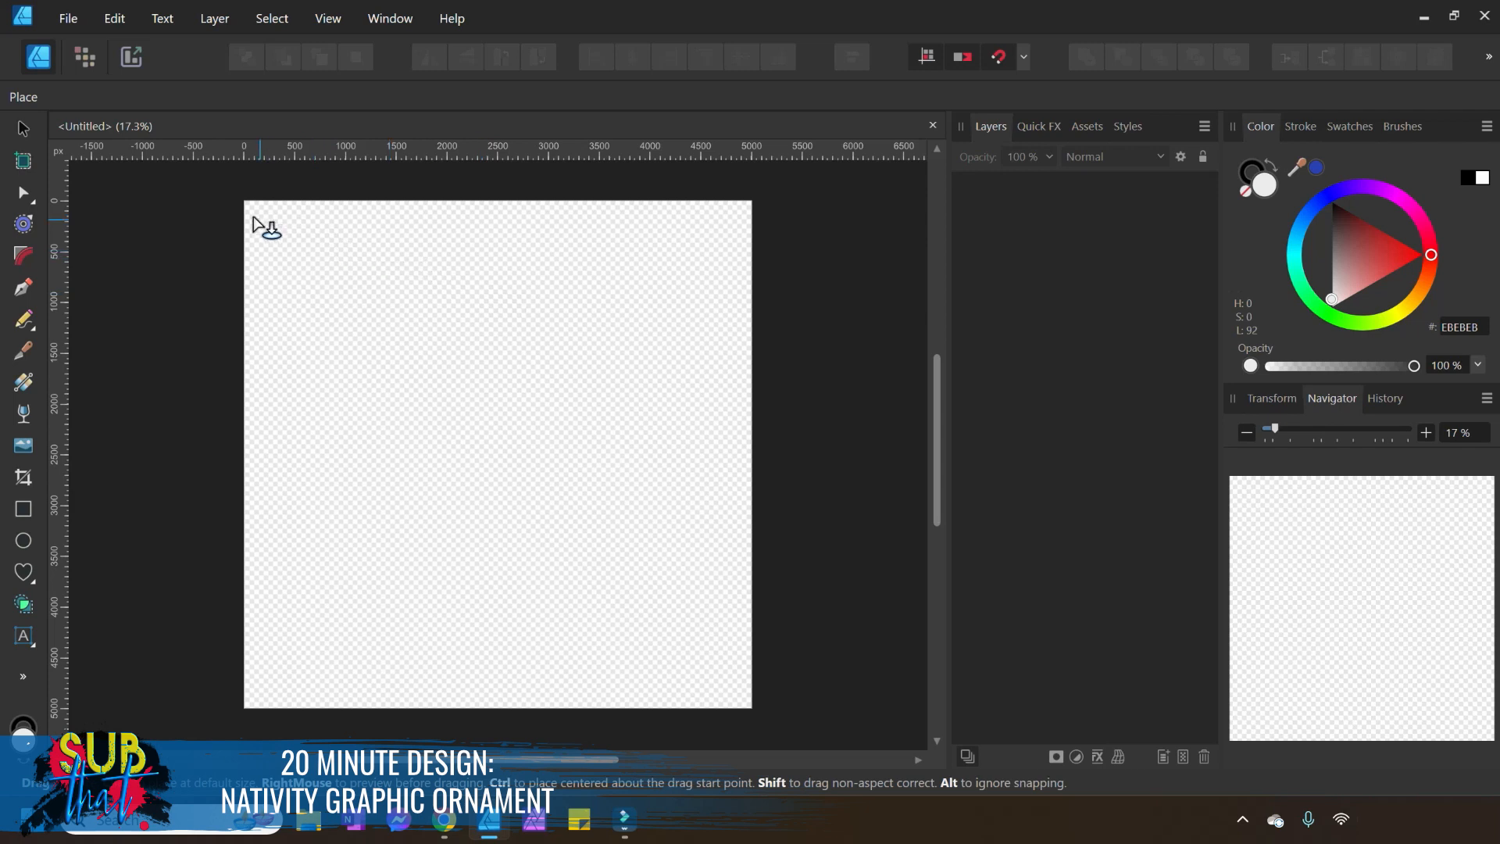
Place the blue bulb image on the canvas at about 3875 px wide and centre it on the page.
drag(255, 209, 311, 279)
drag(436, 400, 692, 698)
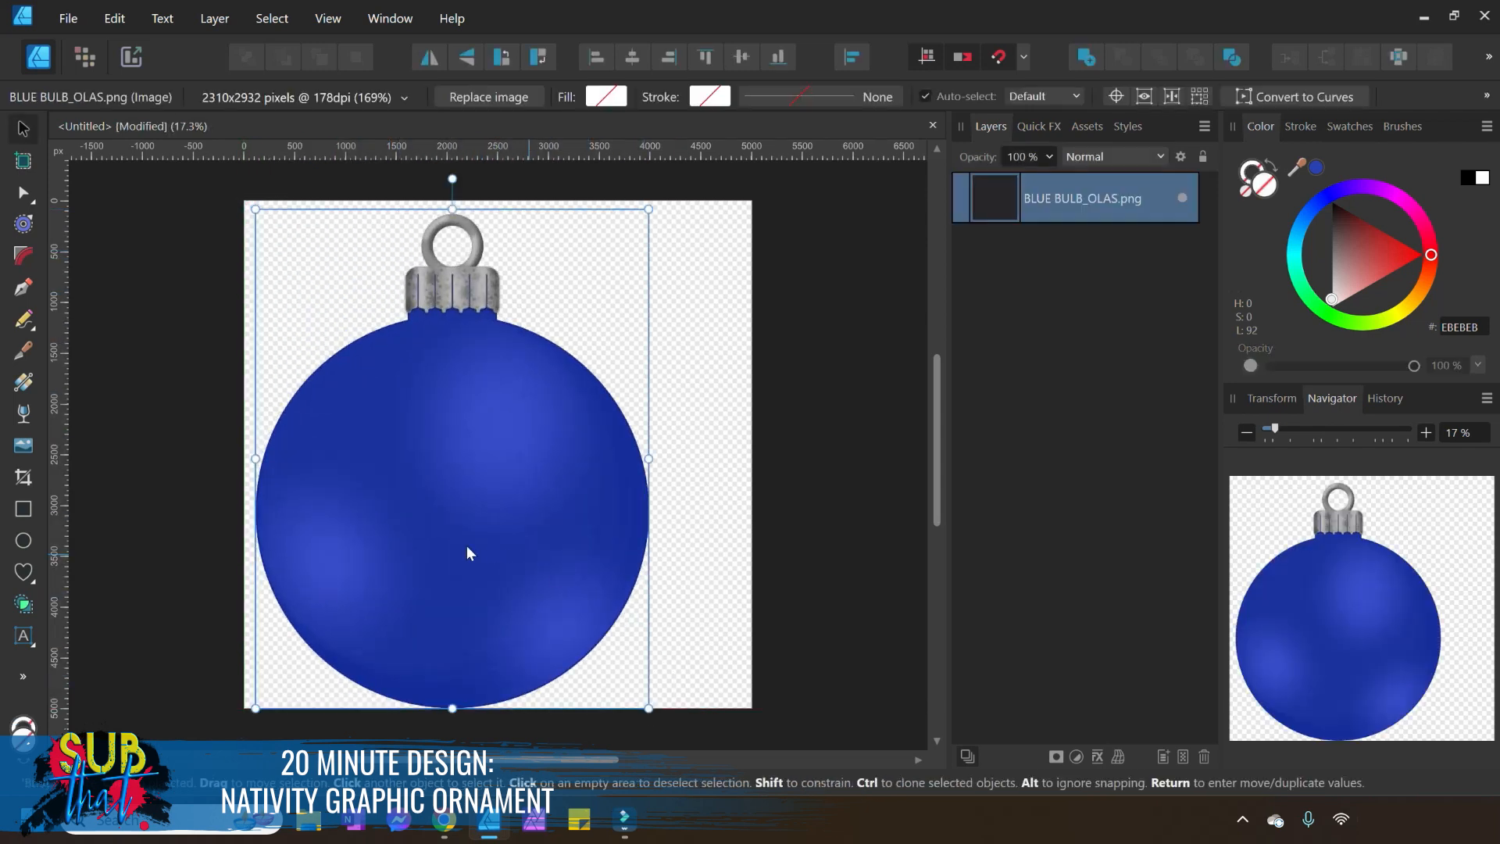
drag(483, 546, 506, 541)
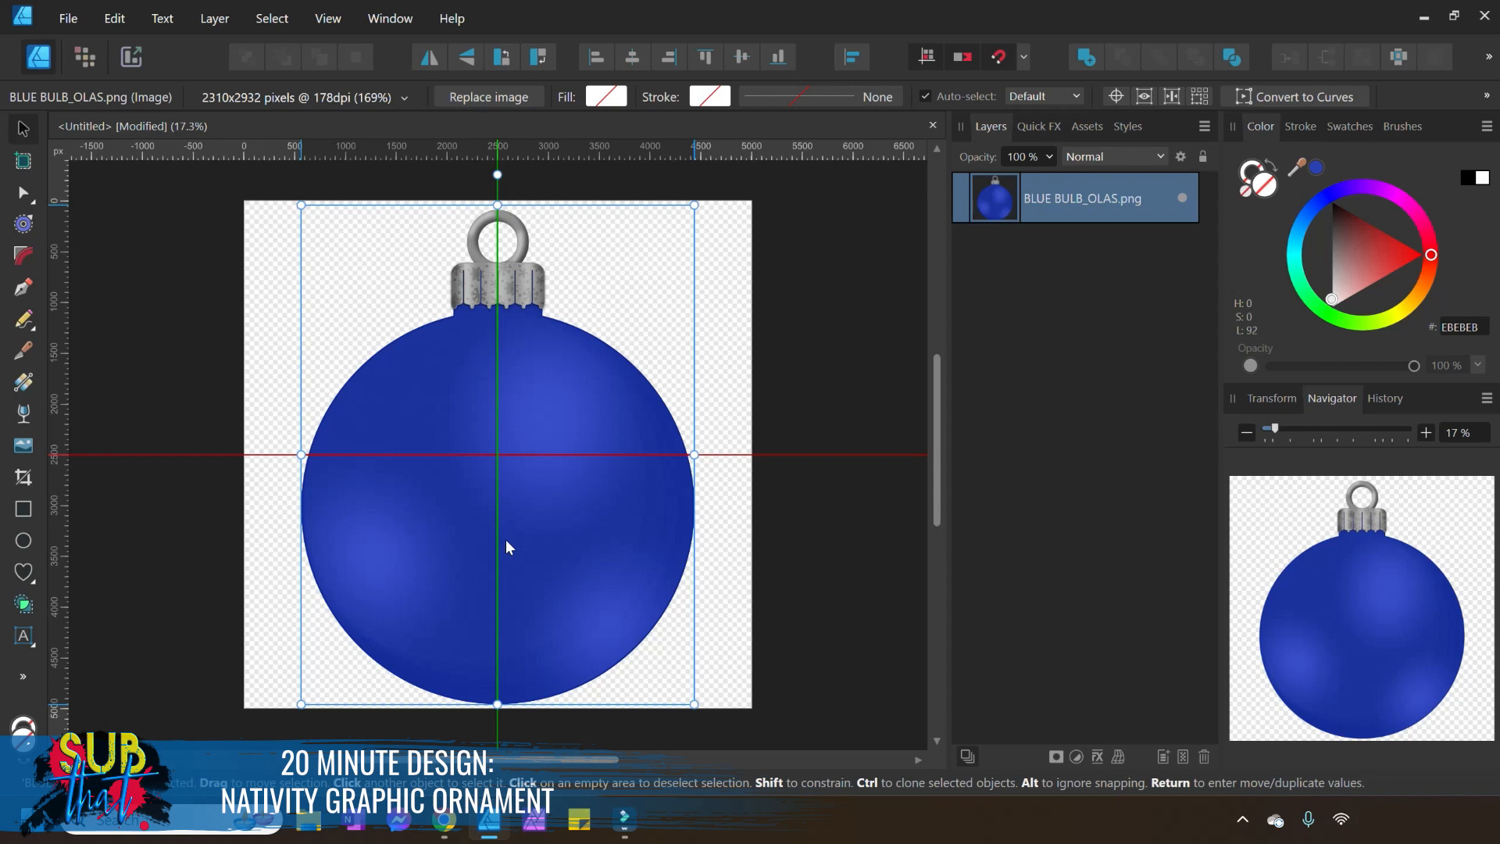
drag(505, 546, 505, 546)
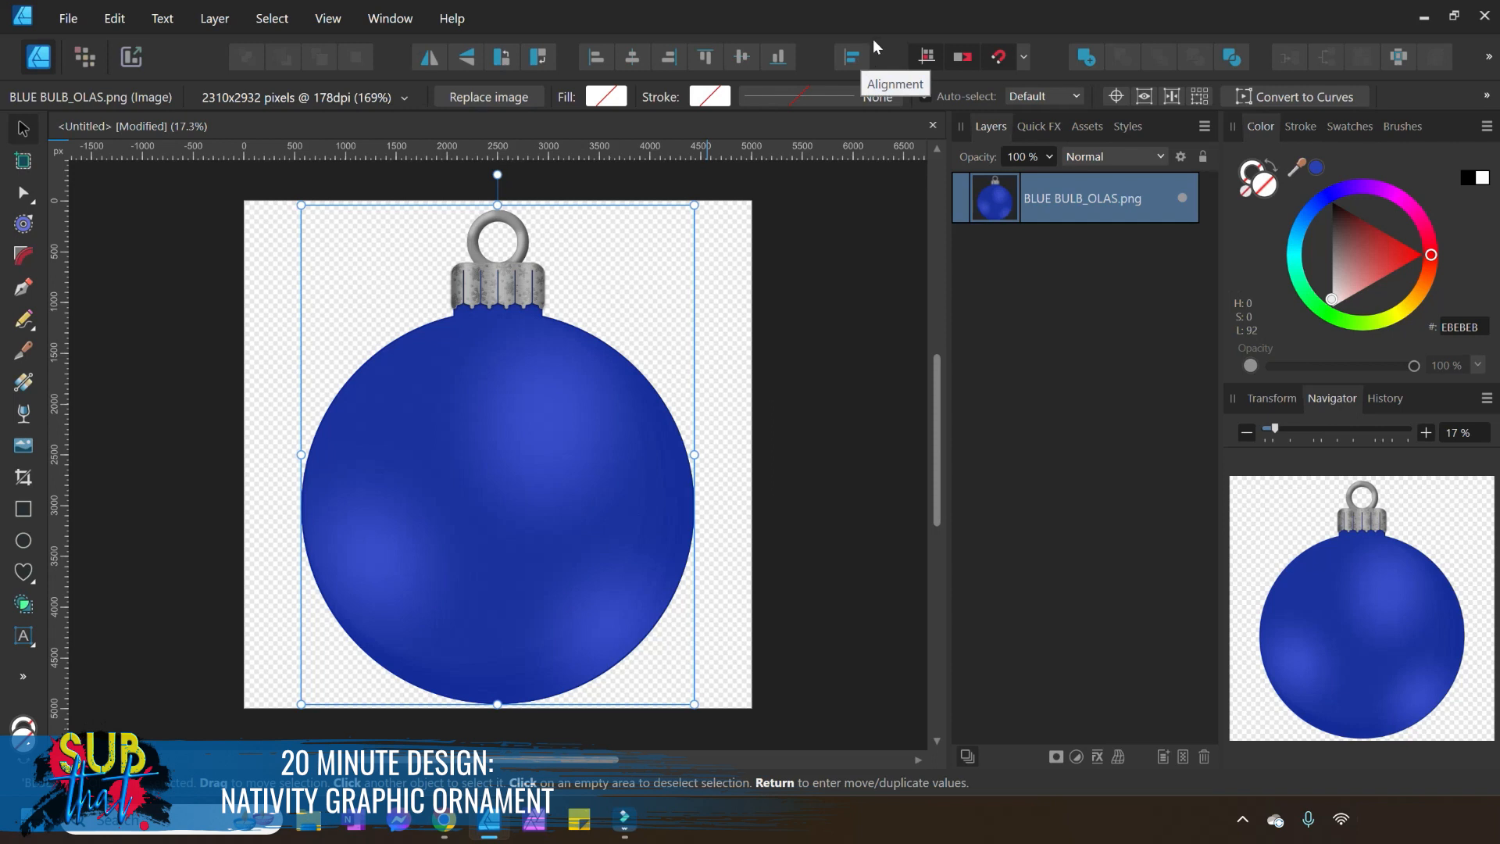
click(856, 57)
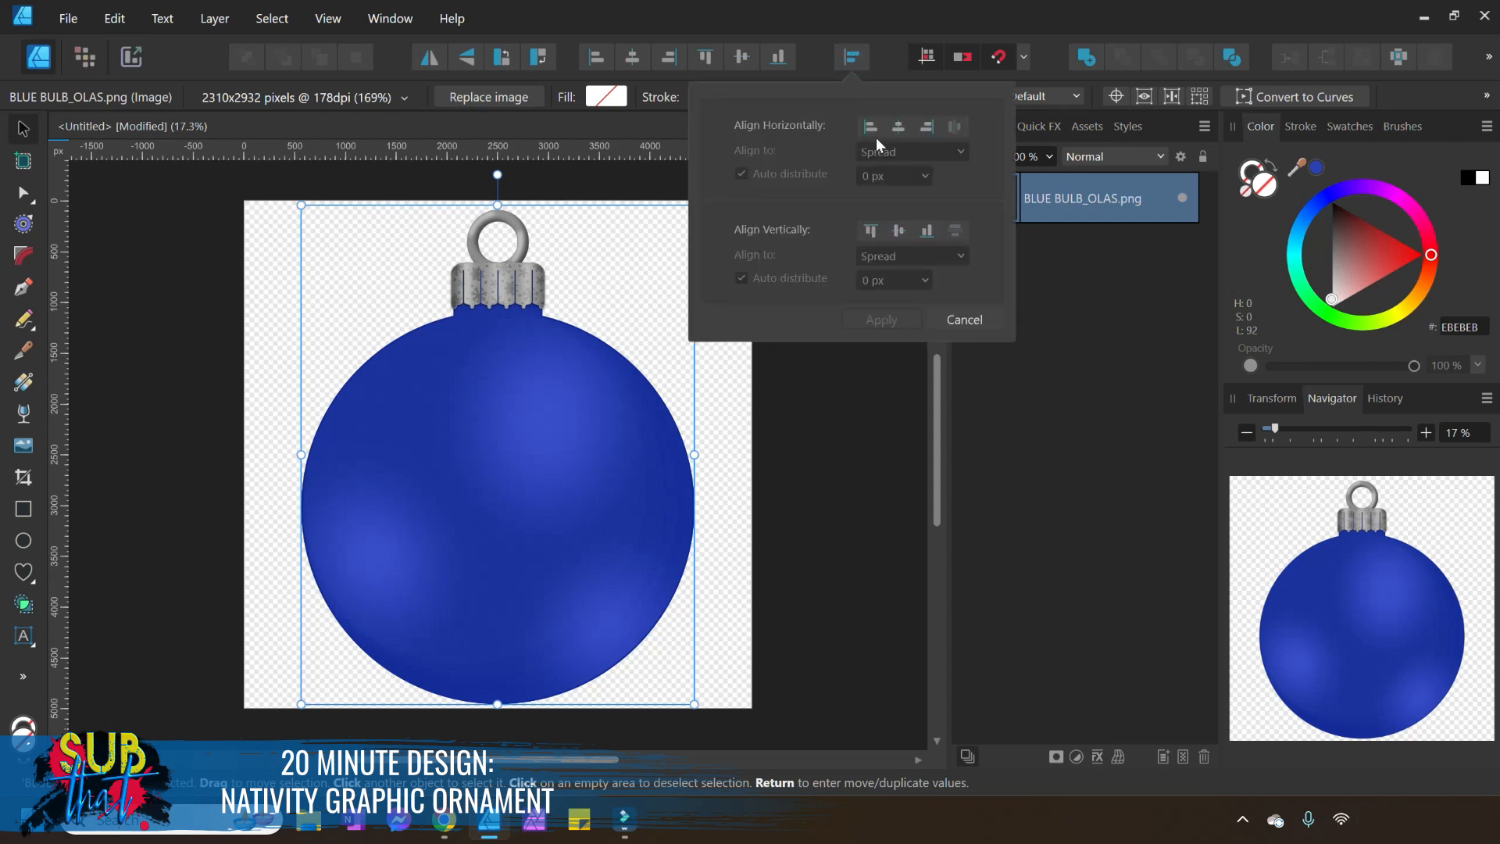
click(994, 320)
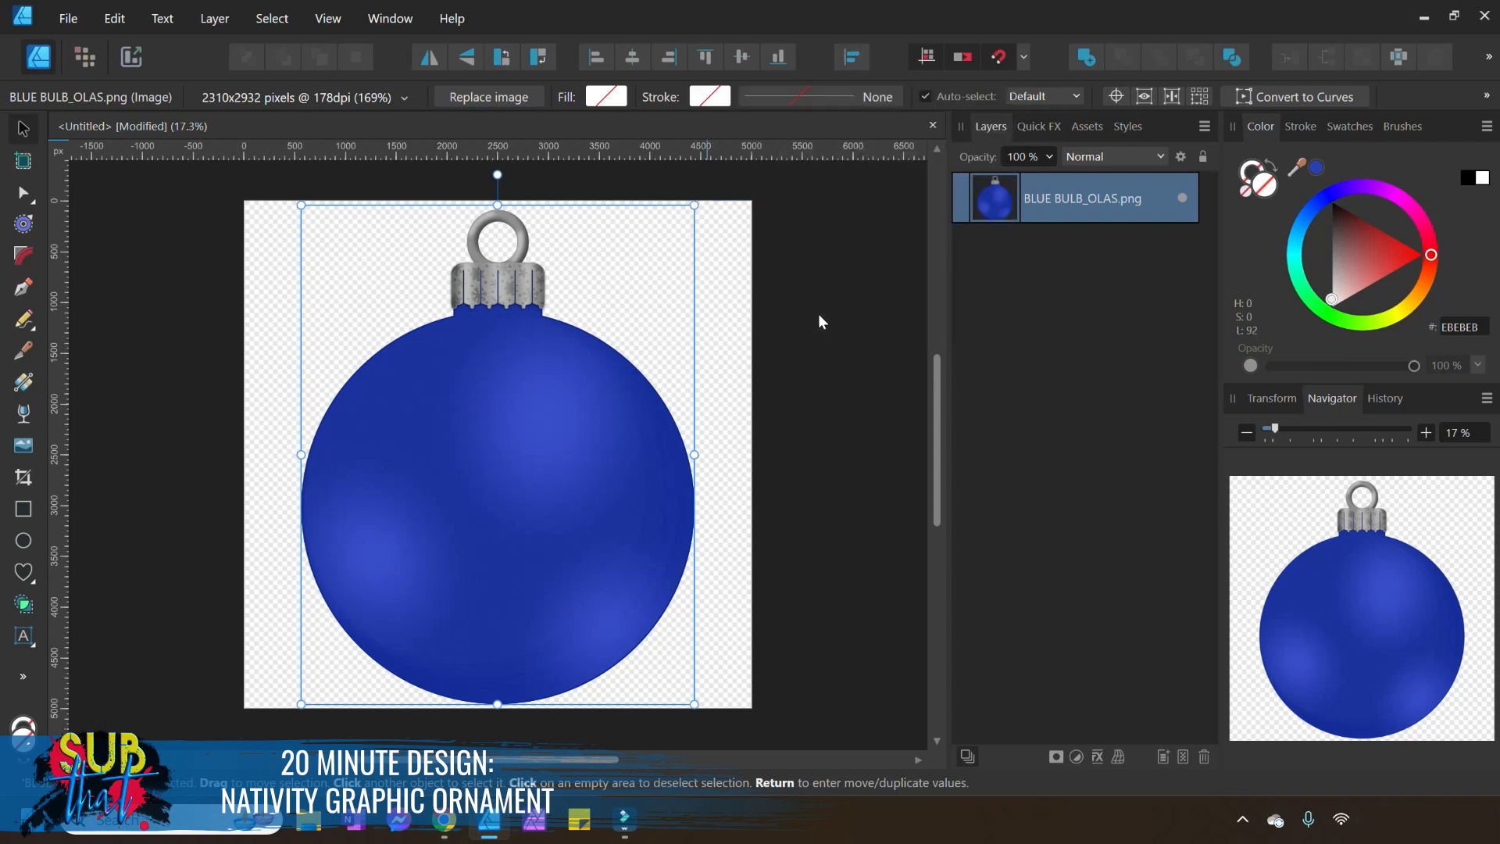
click(739, 366)
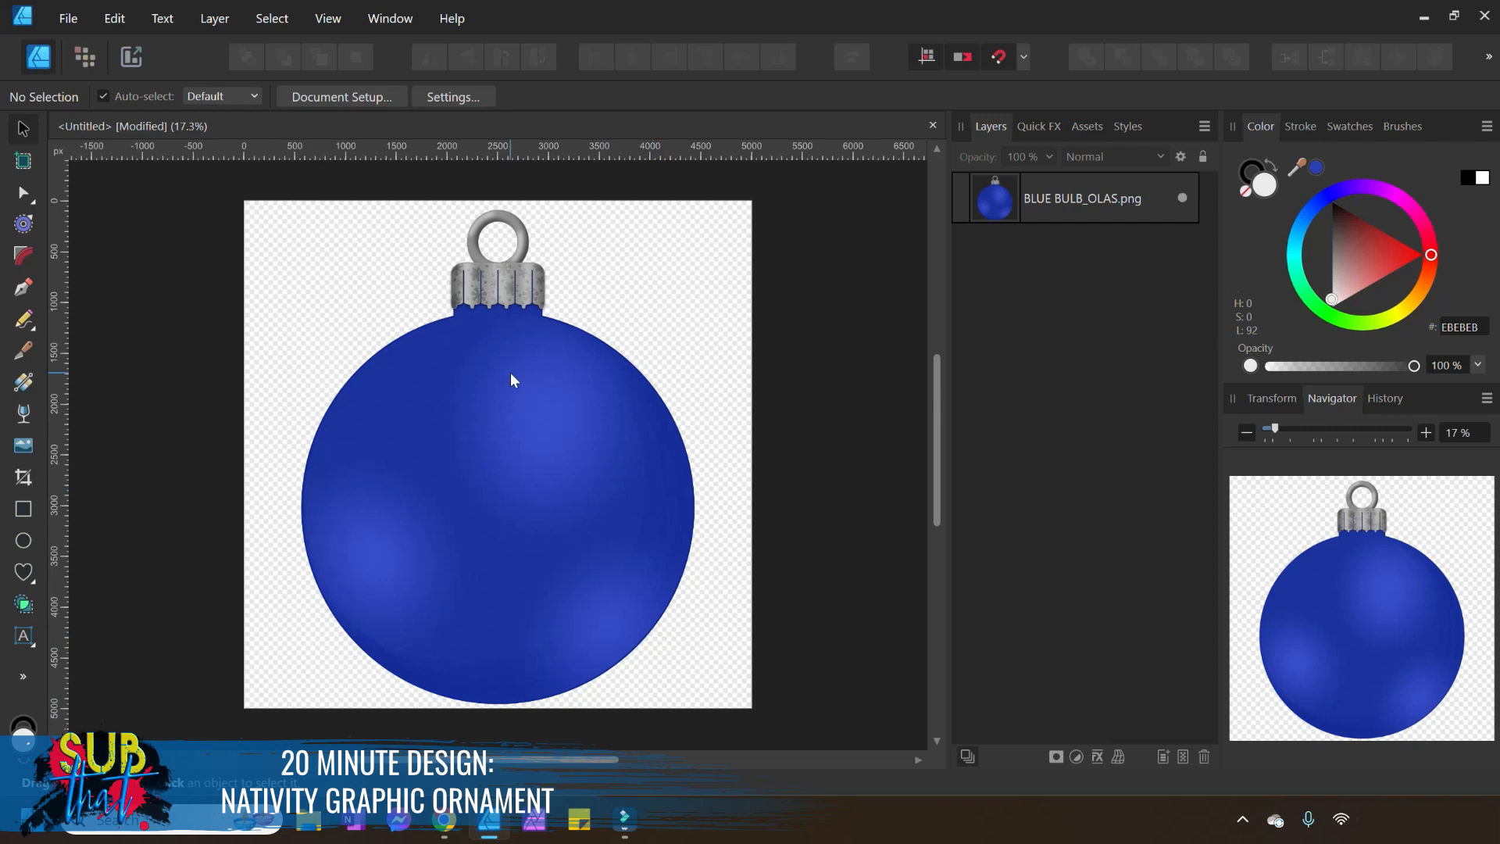
click(511, 424)
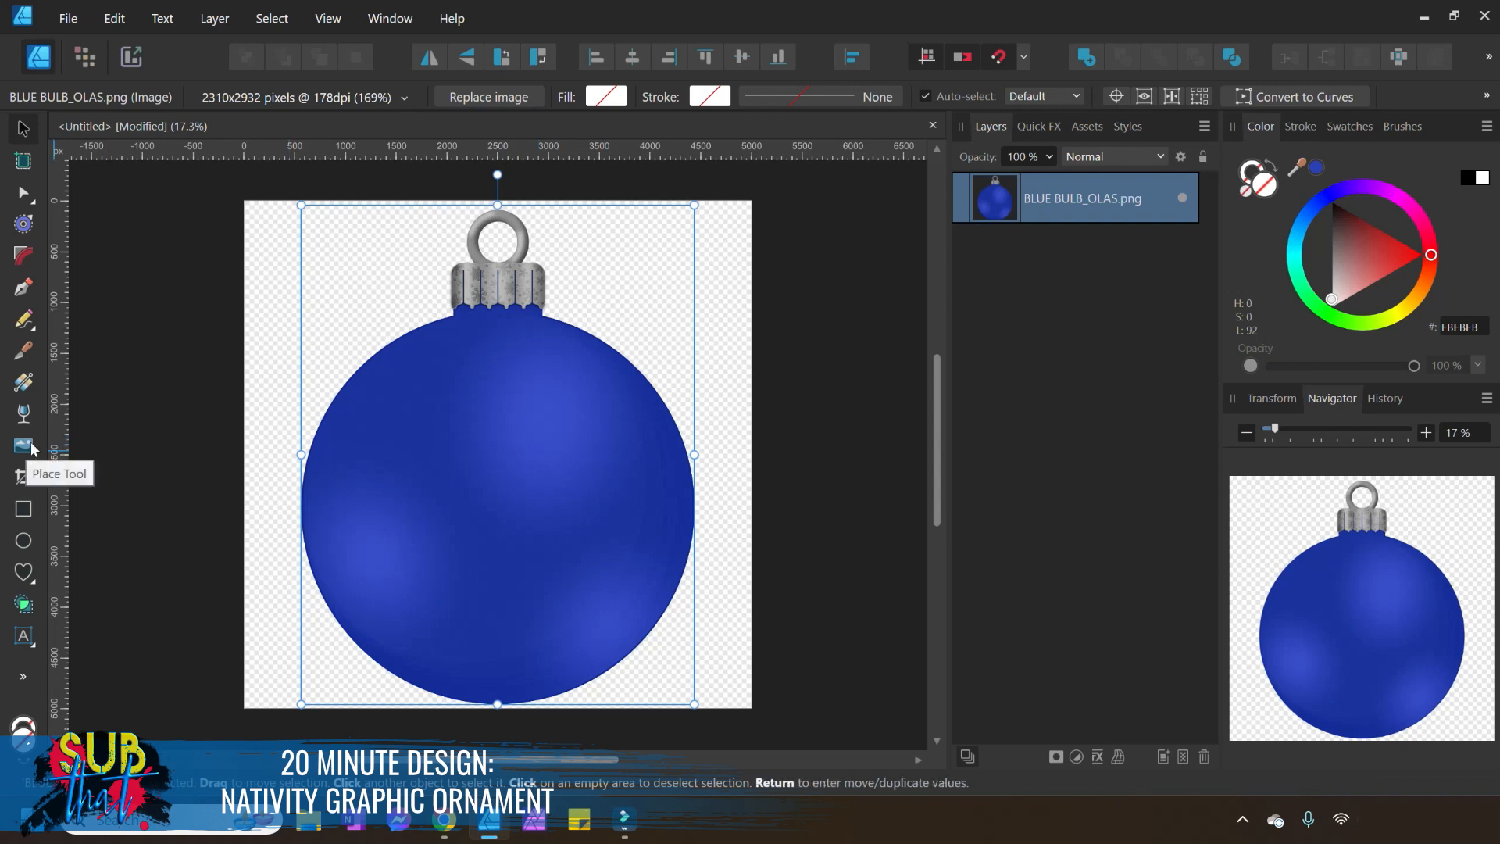
Draw an ellipse over the blue bulb and resize it to about 3875 px wide to match the bulb's round body.
click(21, 537)
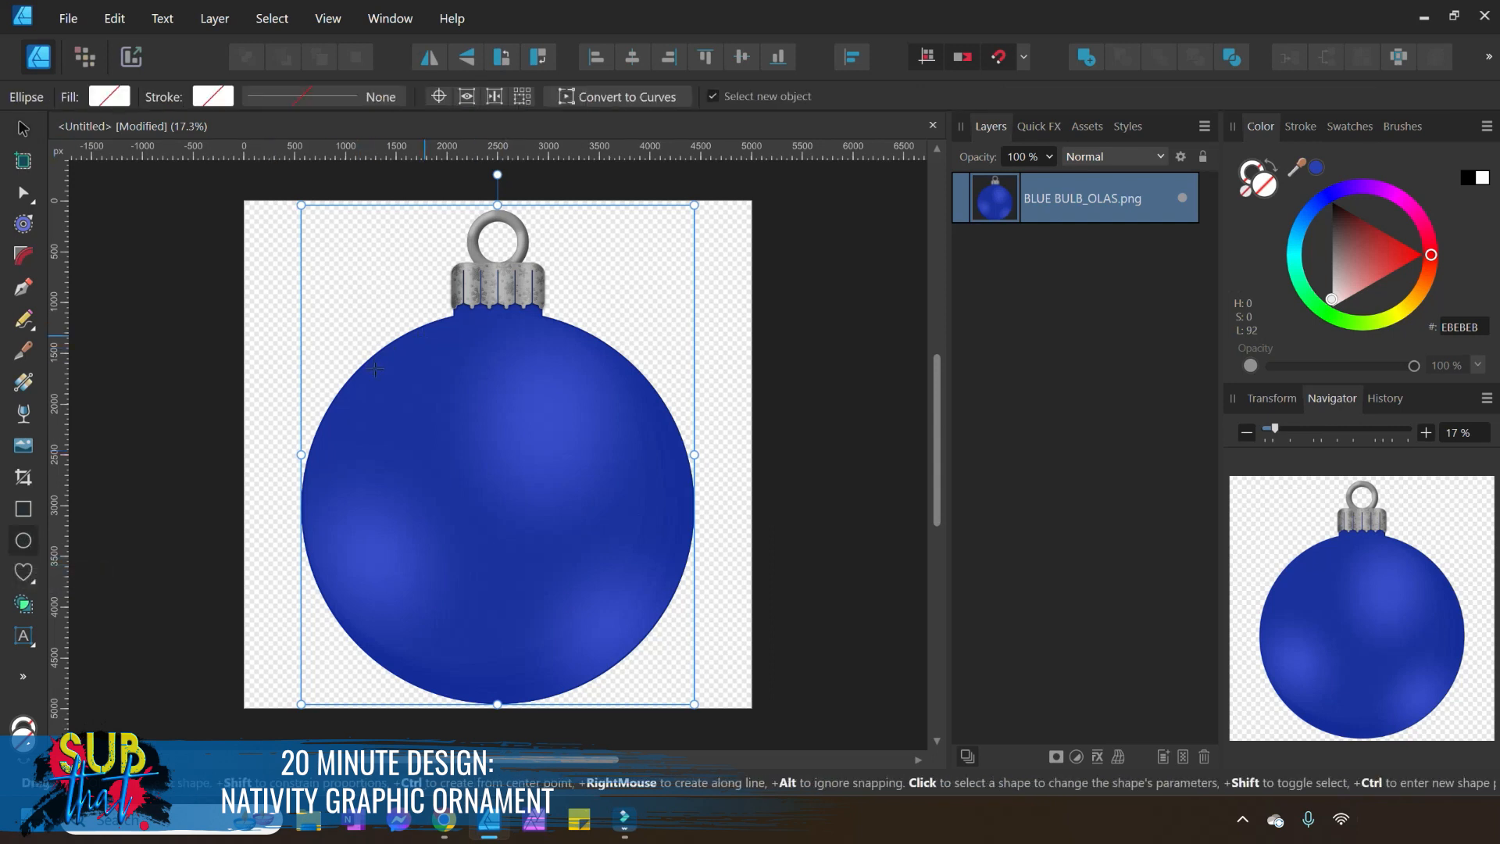
drag(366, 358, 670, 704)
drag(520, 360, 508, 310)
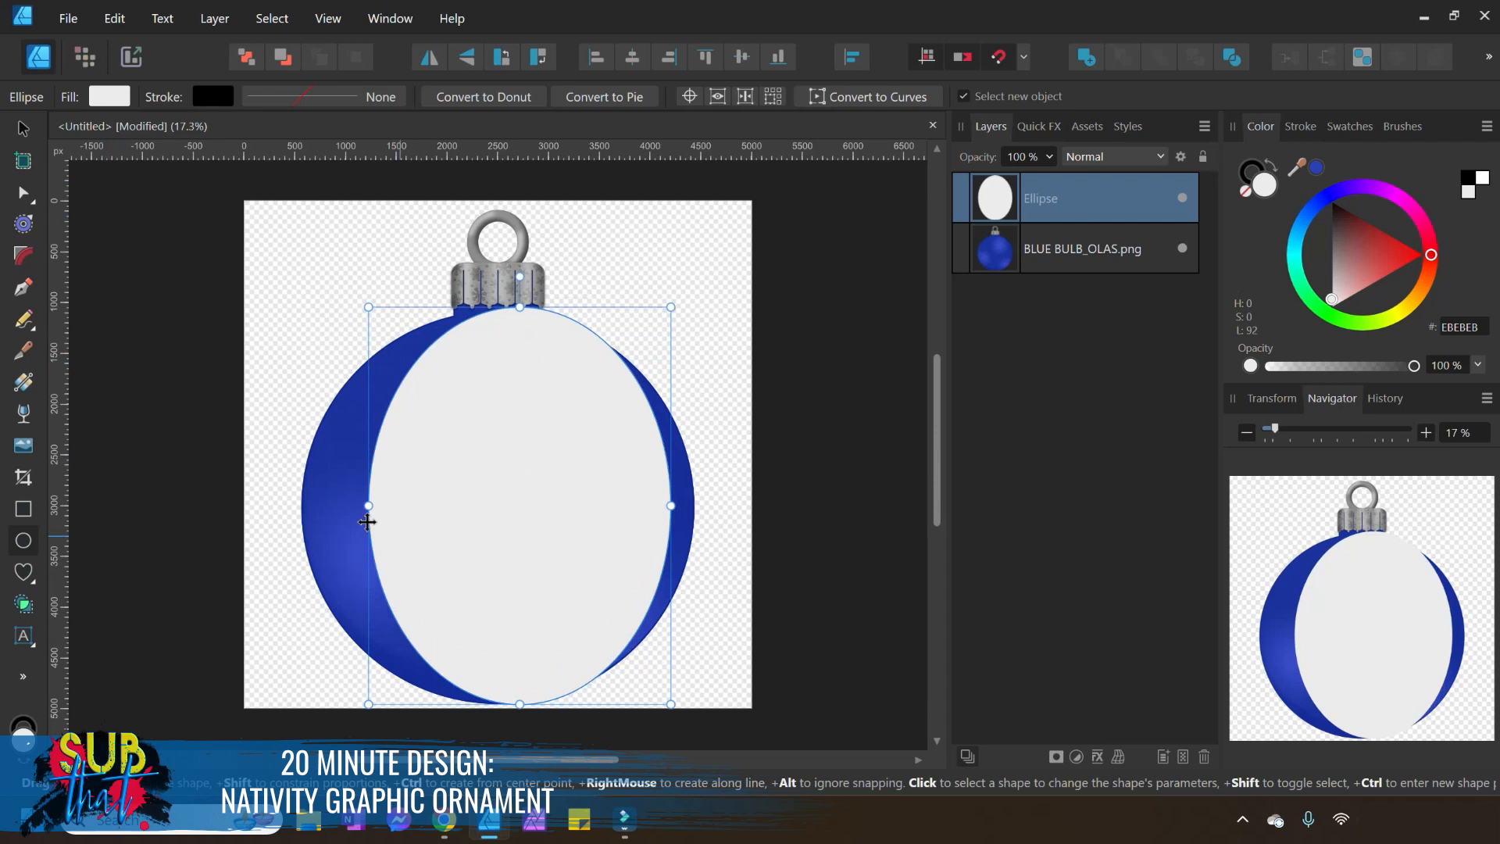
drag(369, 504, 301, 506)
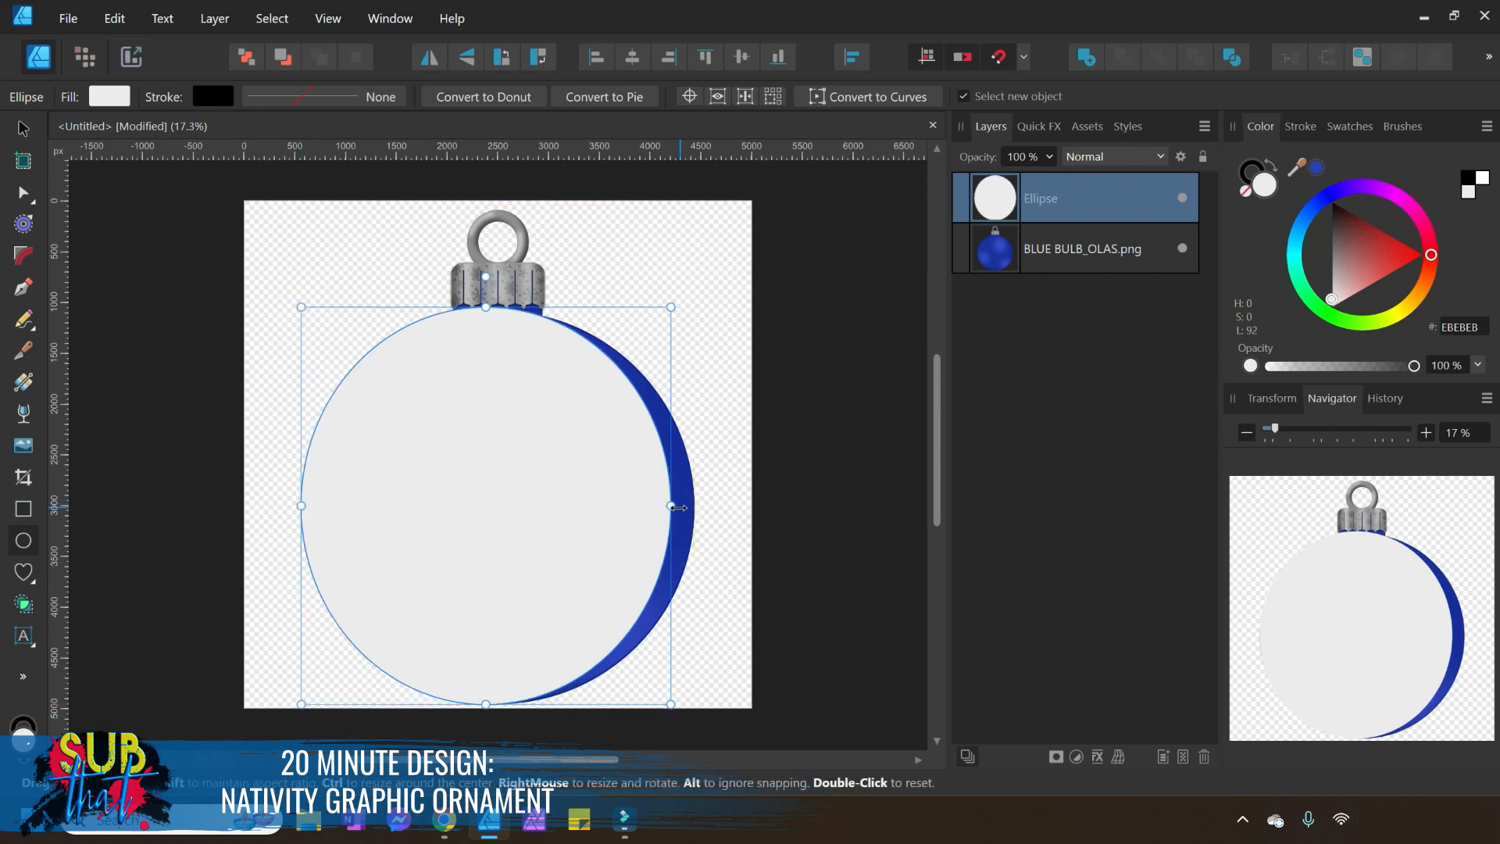
drag(682, 508, 694, 511)
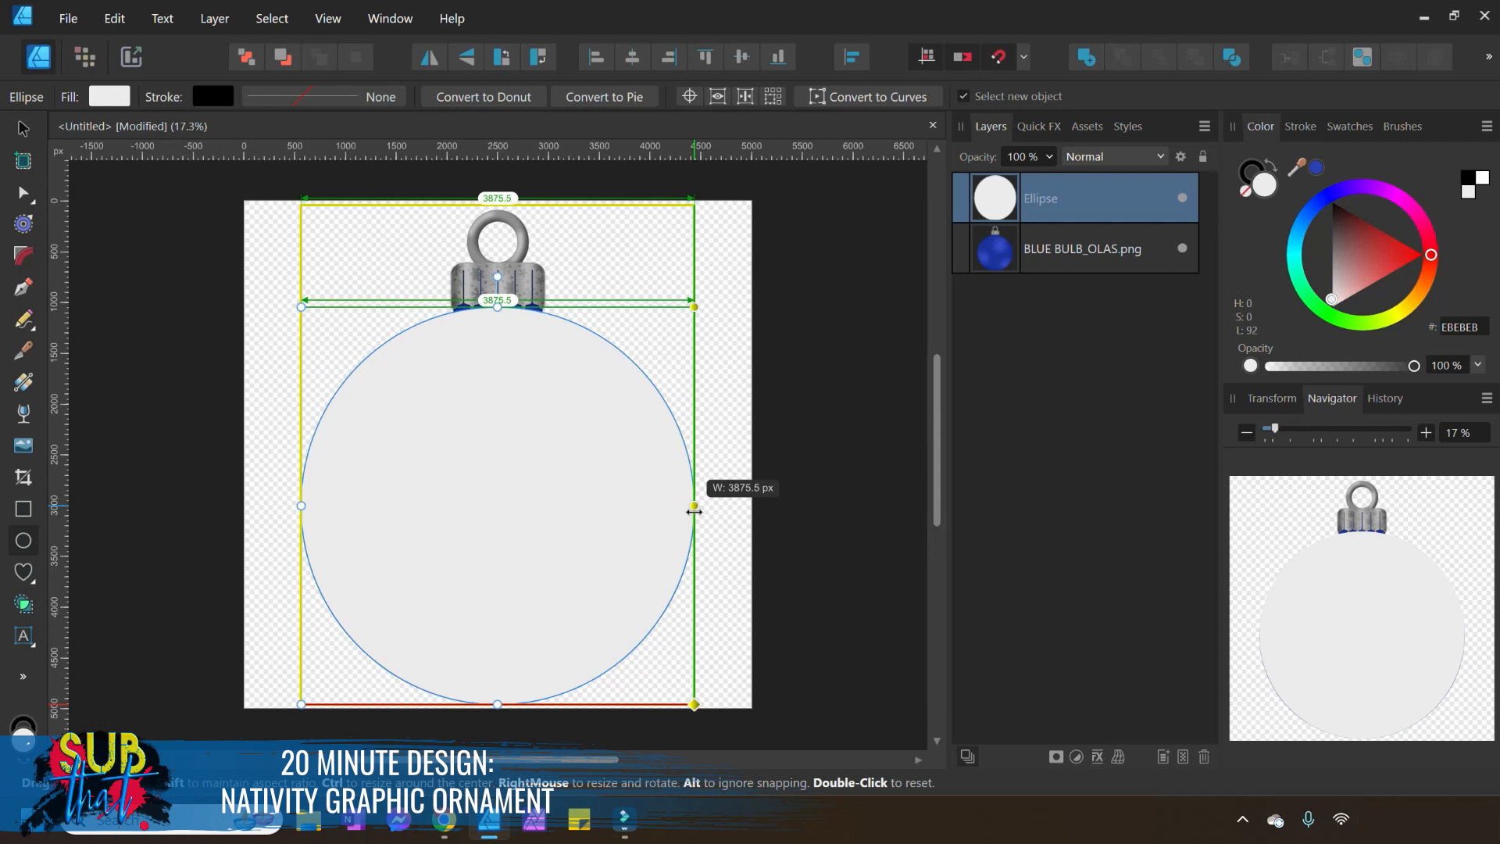
drag(694, 511, 694, 511)
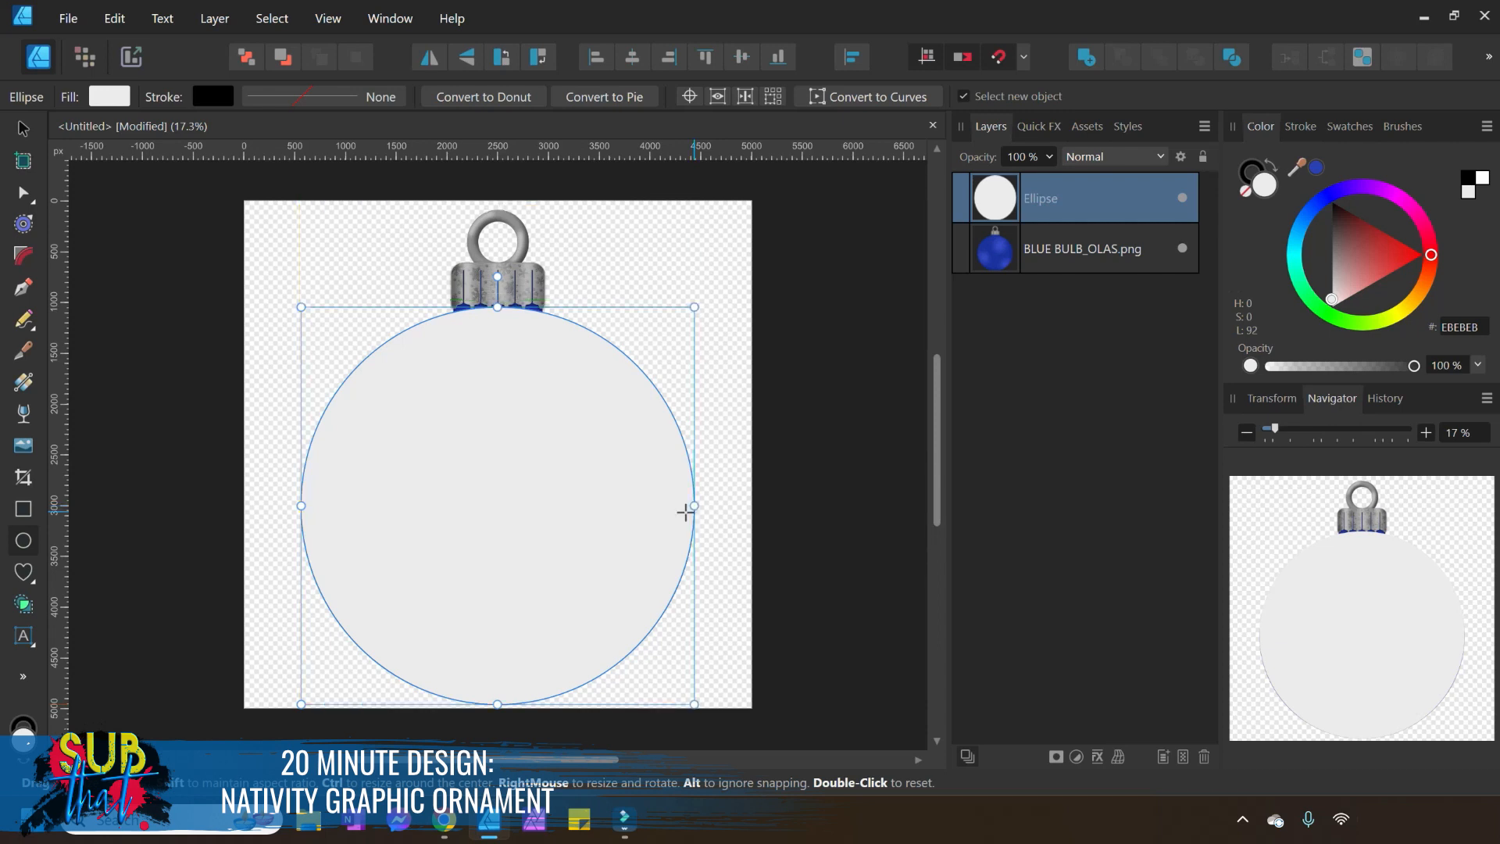
drag(498, 309, 497, 309)
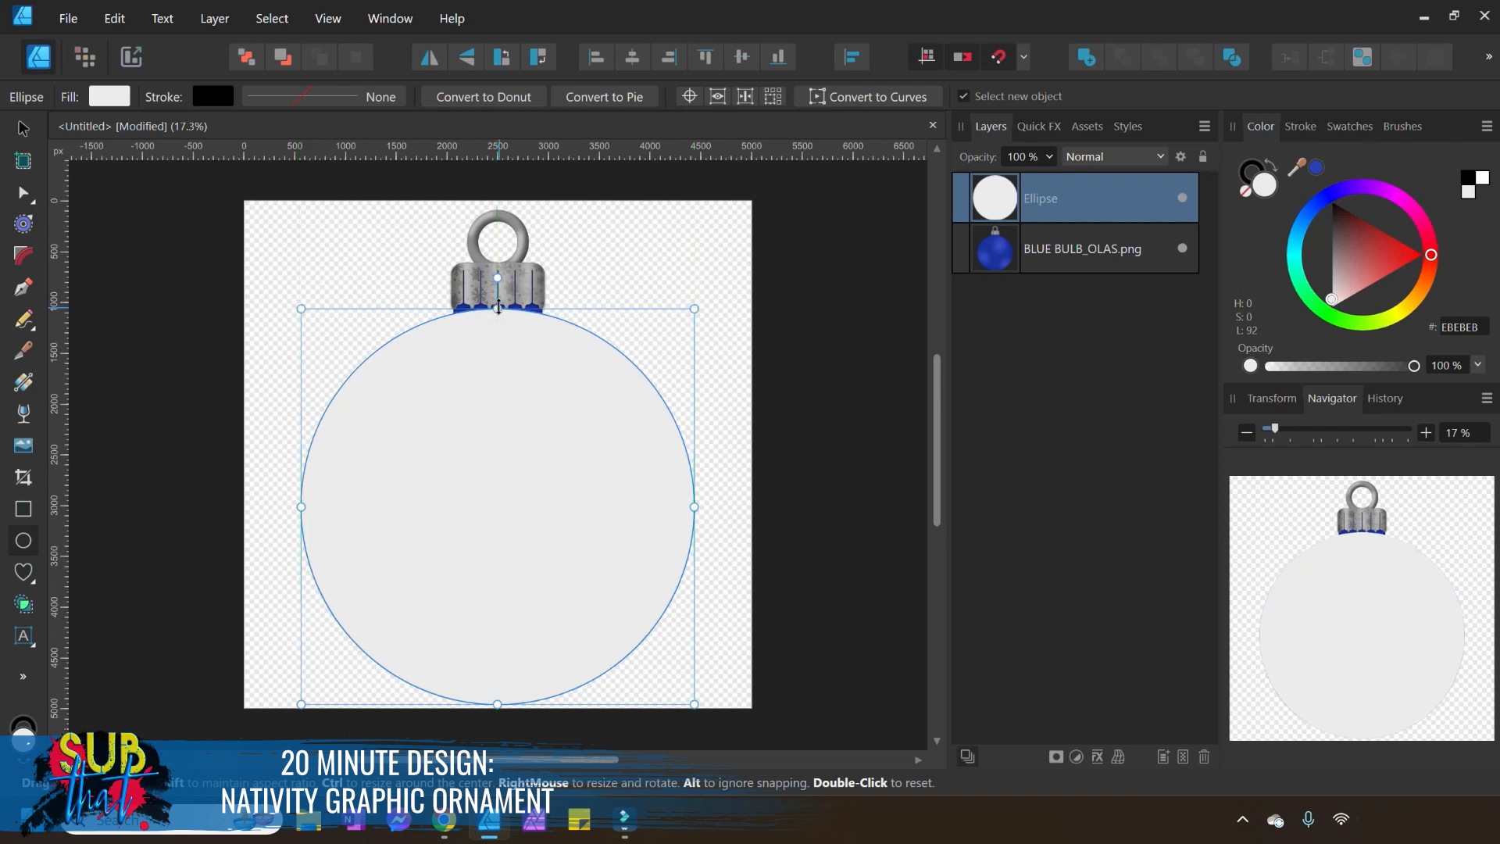
Remove the ellipse's fill and fine-tune its top edge to the upper outline of the bulb.
click(1248, 193)
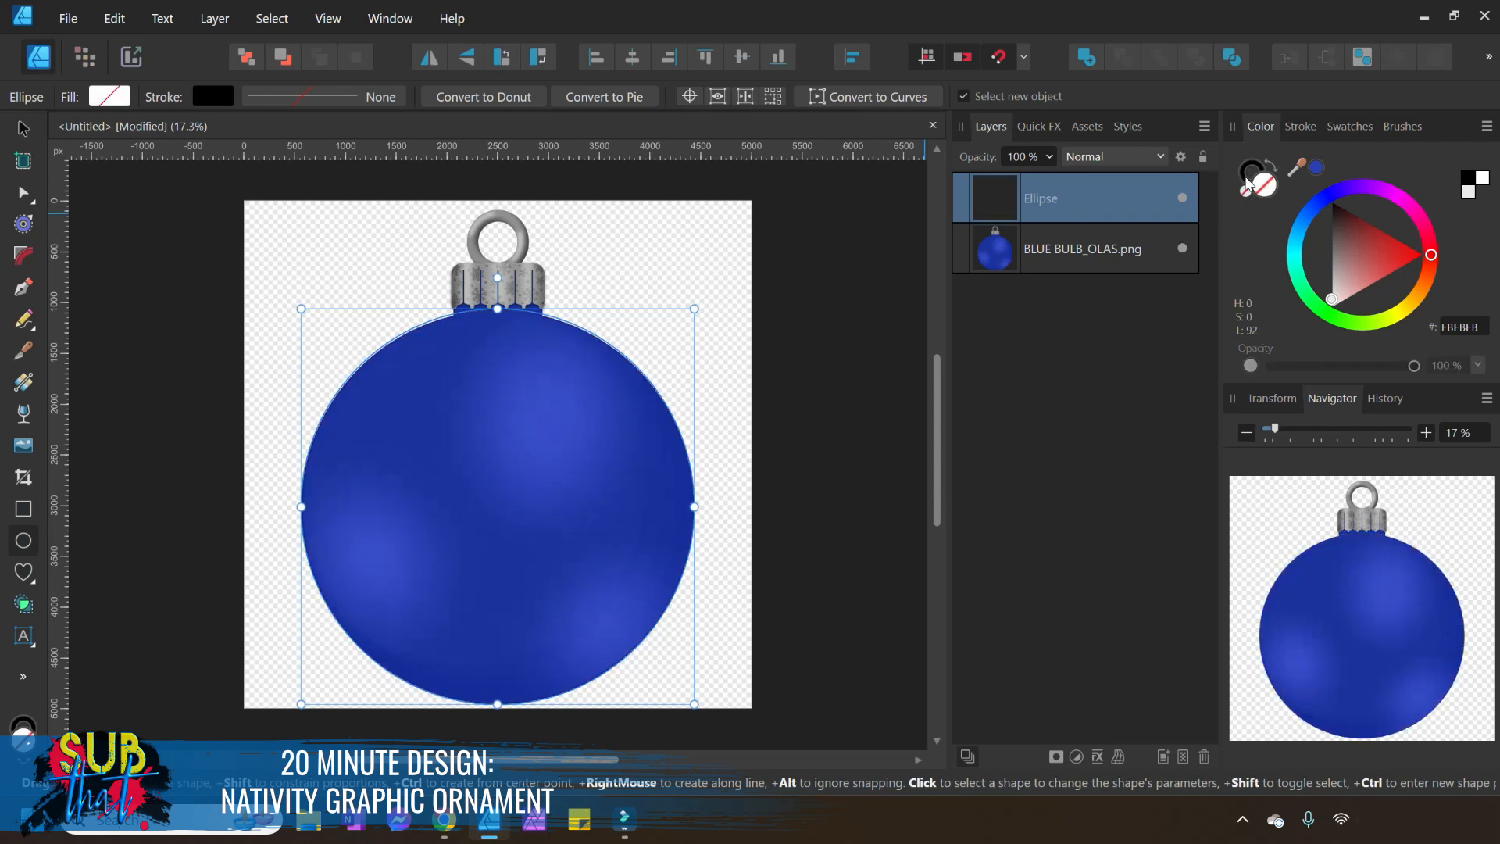
click(1427, 432)
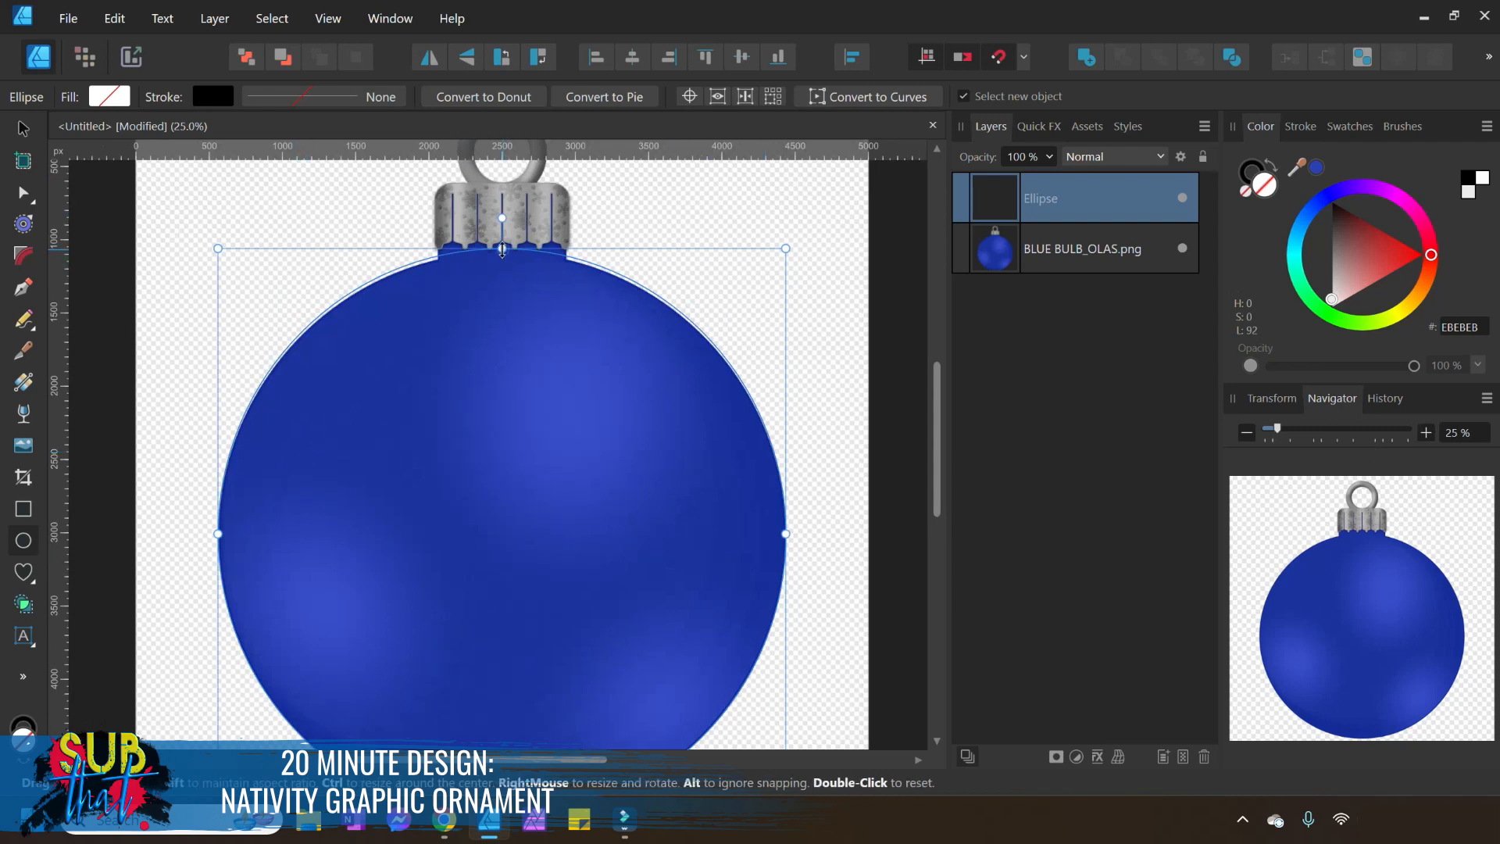
drag(501, 250, 502, 252)
scroll(626, 510, down, 4)
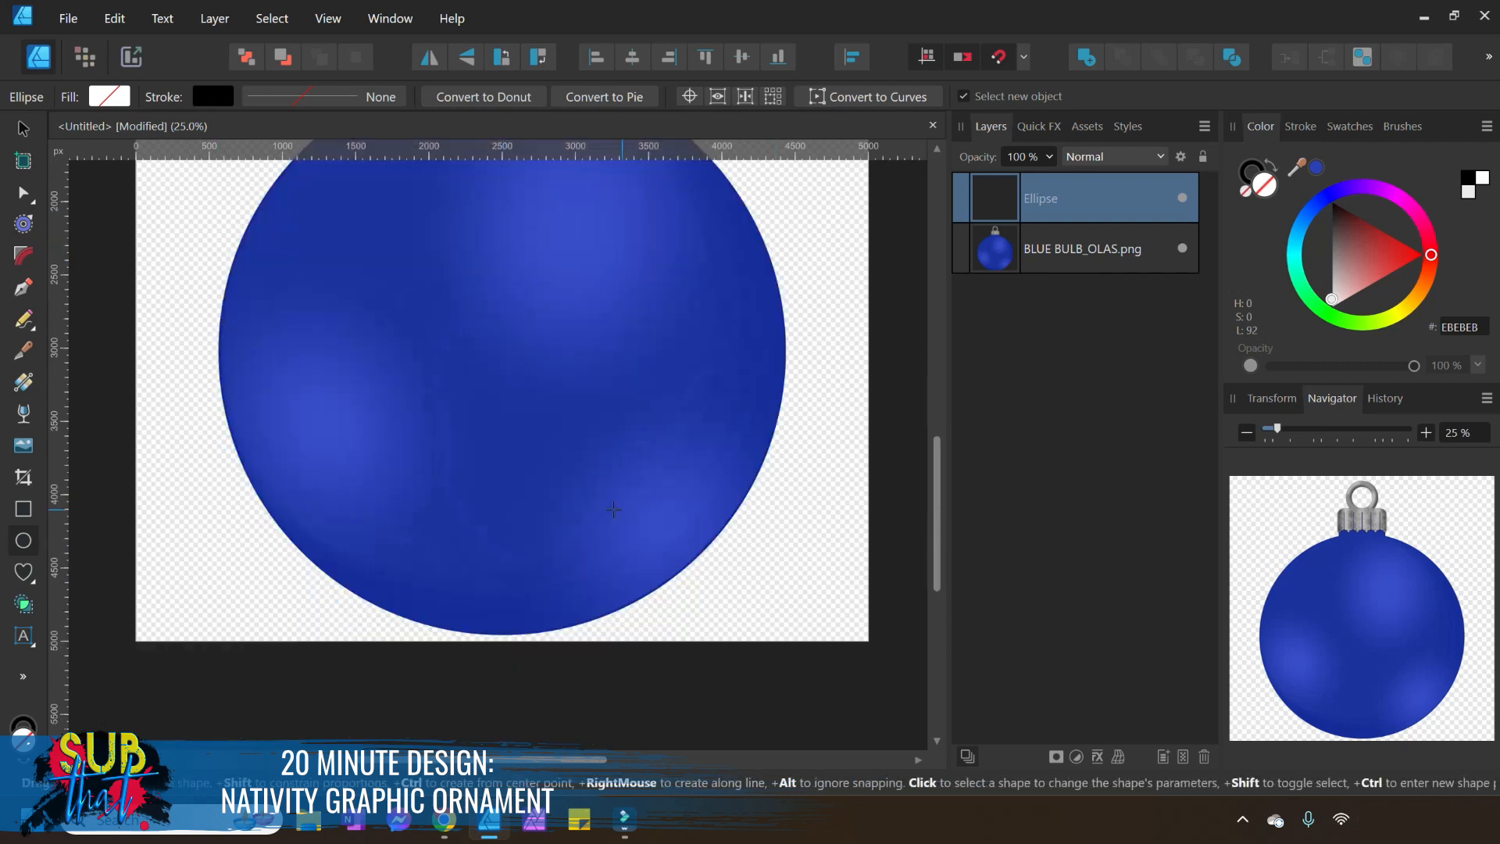
scroll(613, 509, up, 6)
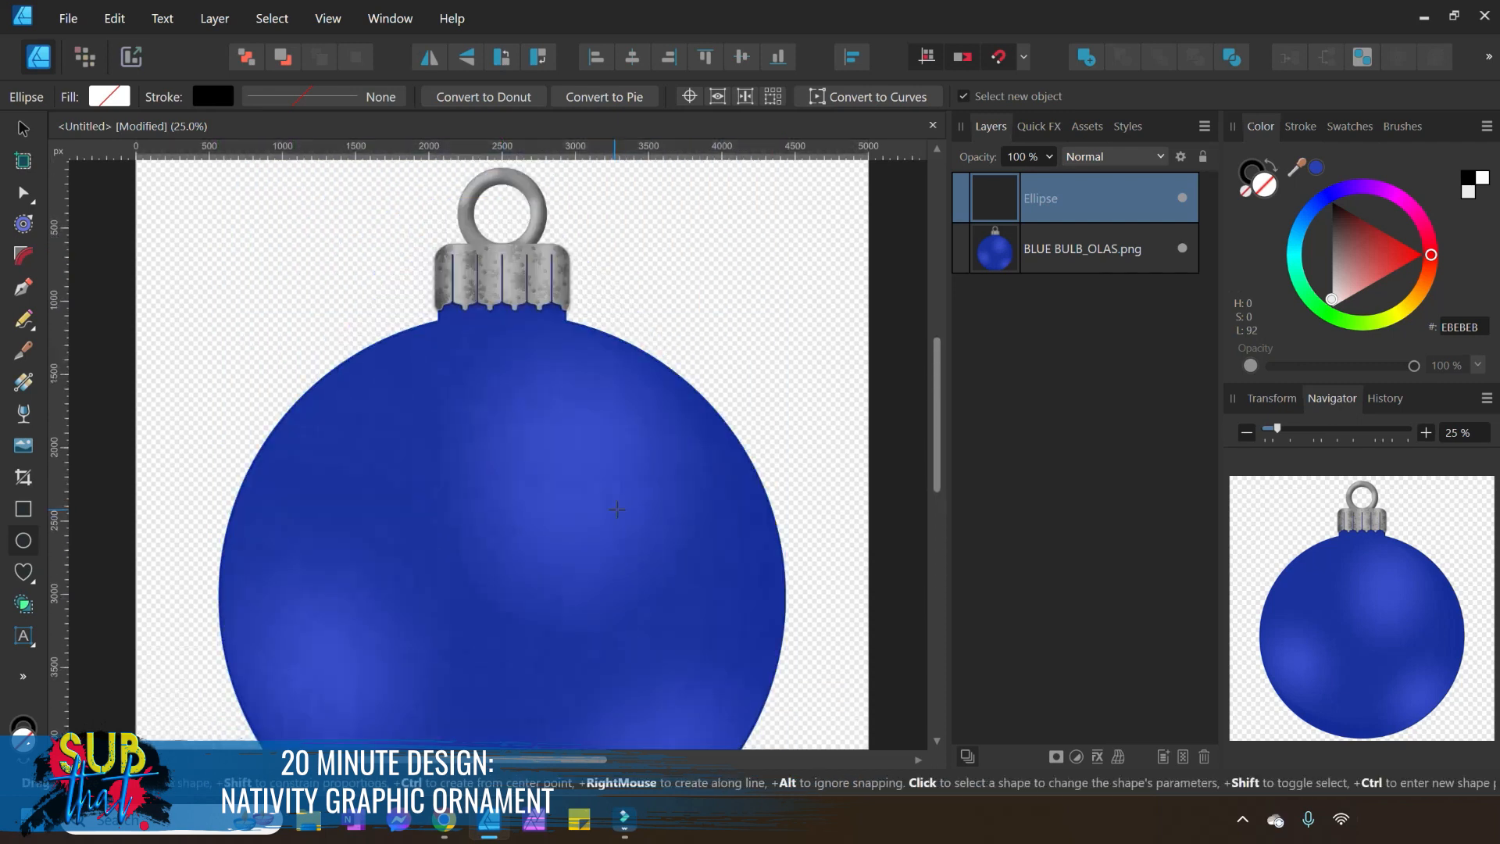
scroll(689, 449, down, 1)
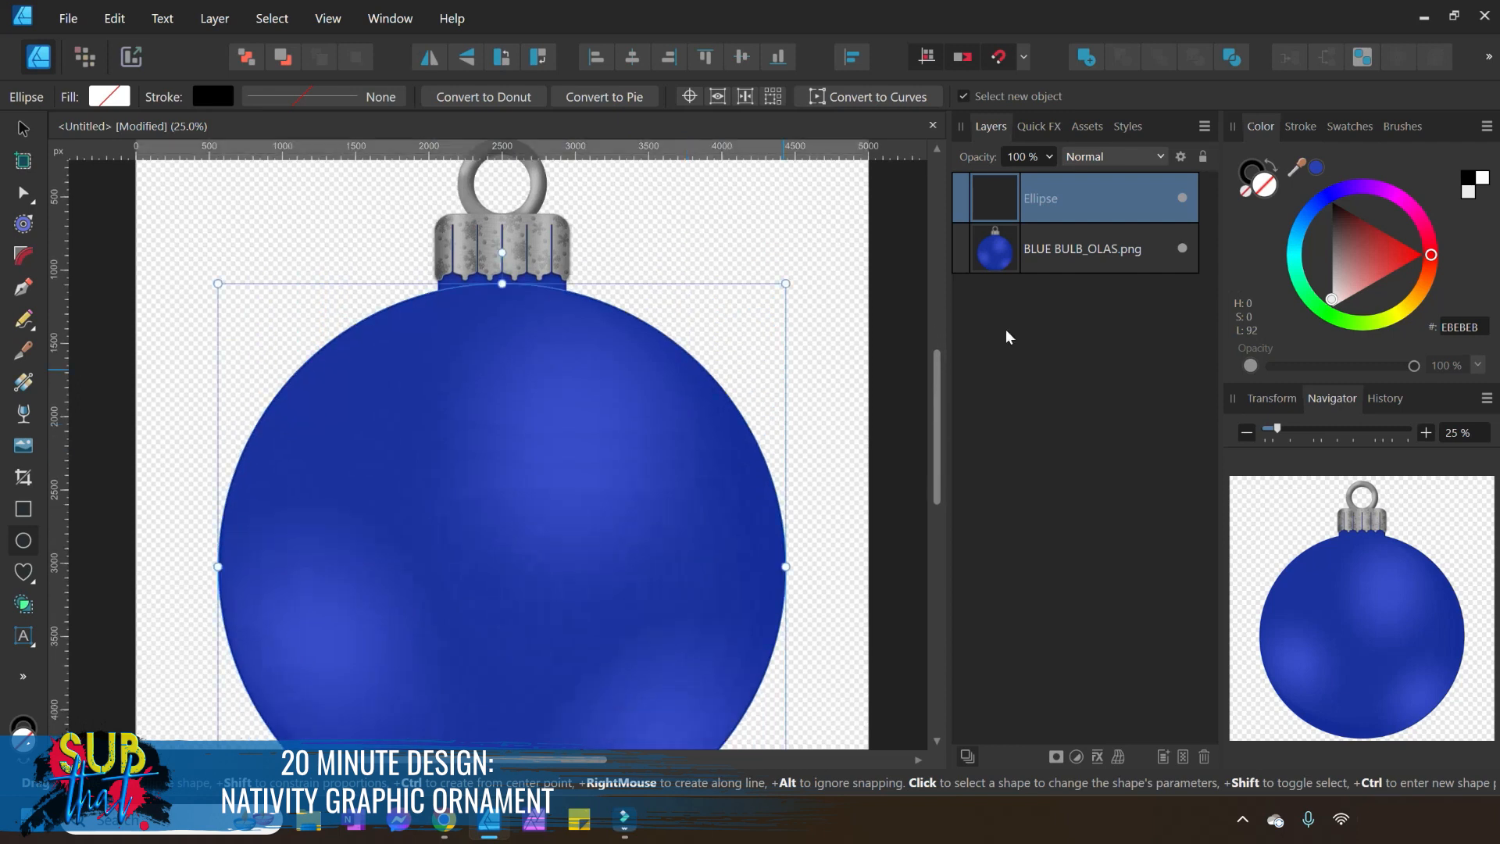
Remove the ellipse's stroke so it has neither outline nor fill, and deselect it.
click(1255, 168)
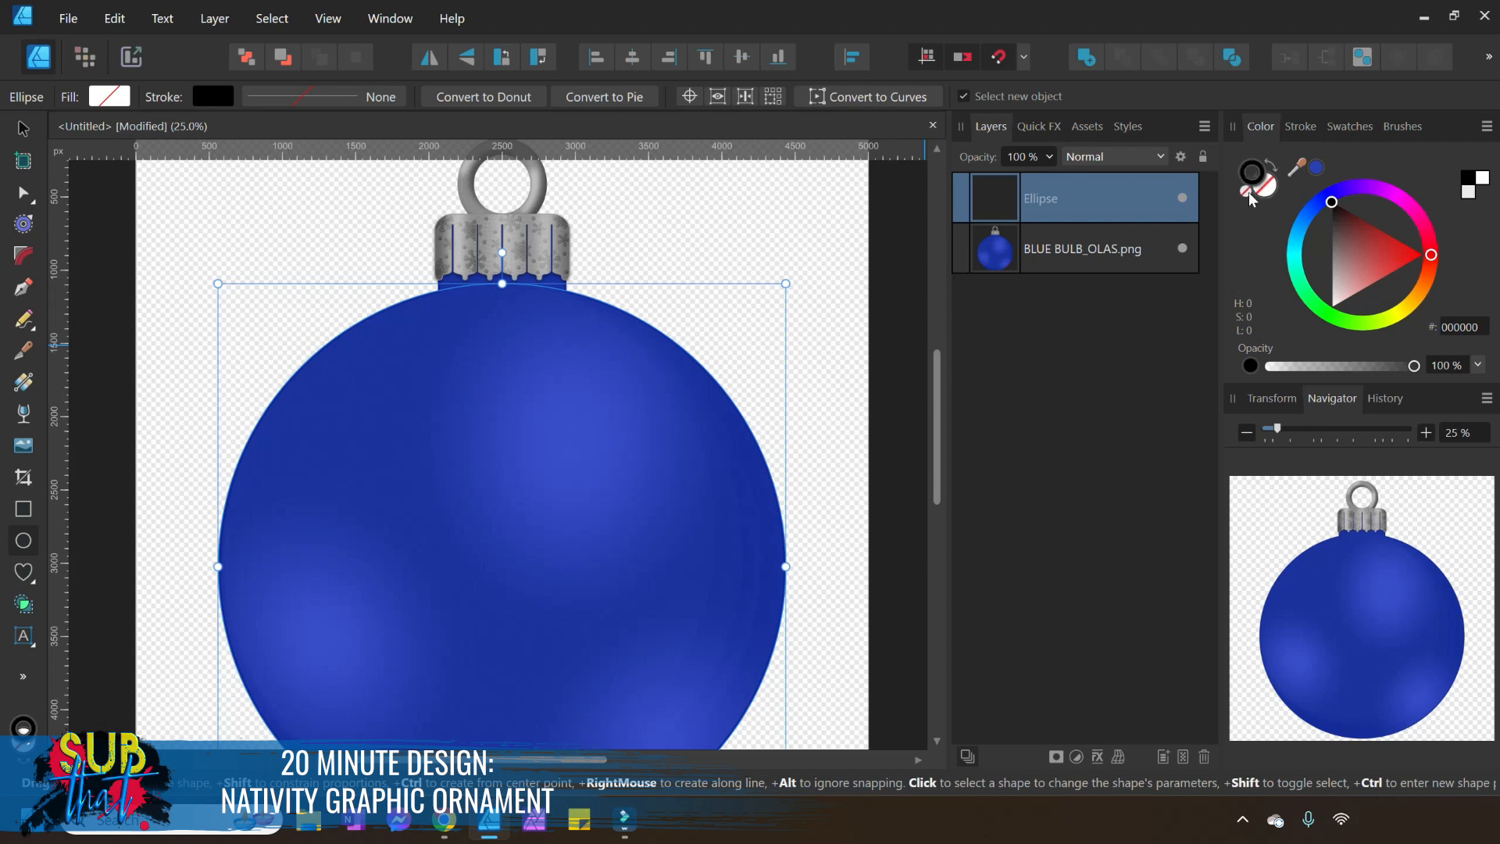
click(1248, 195)
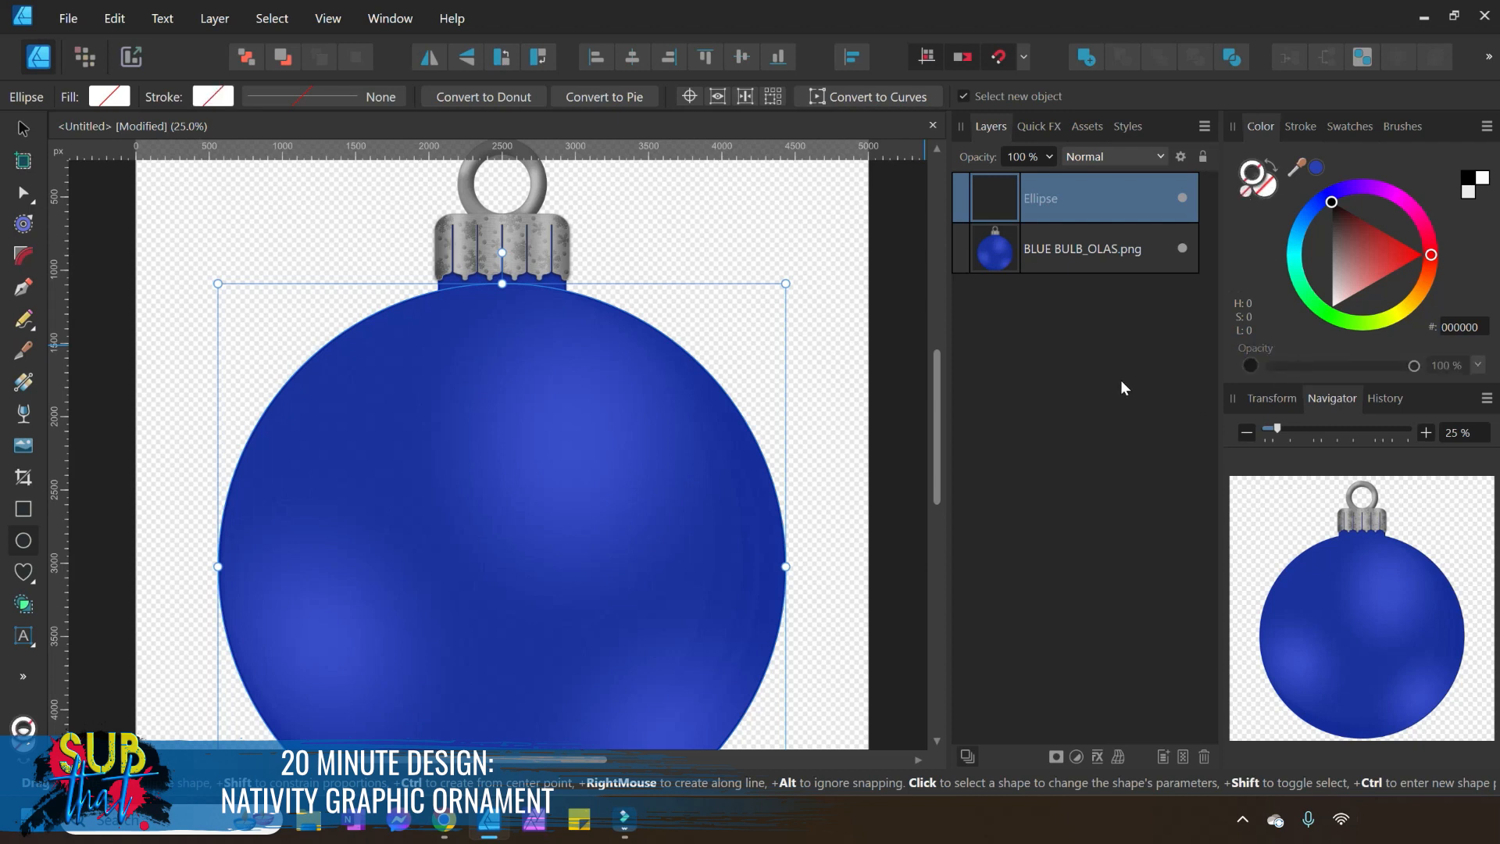
key(v)
click(720, 229)
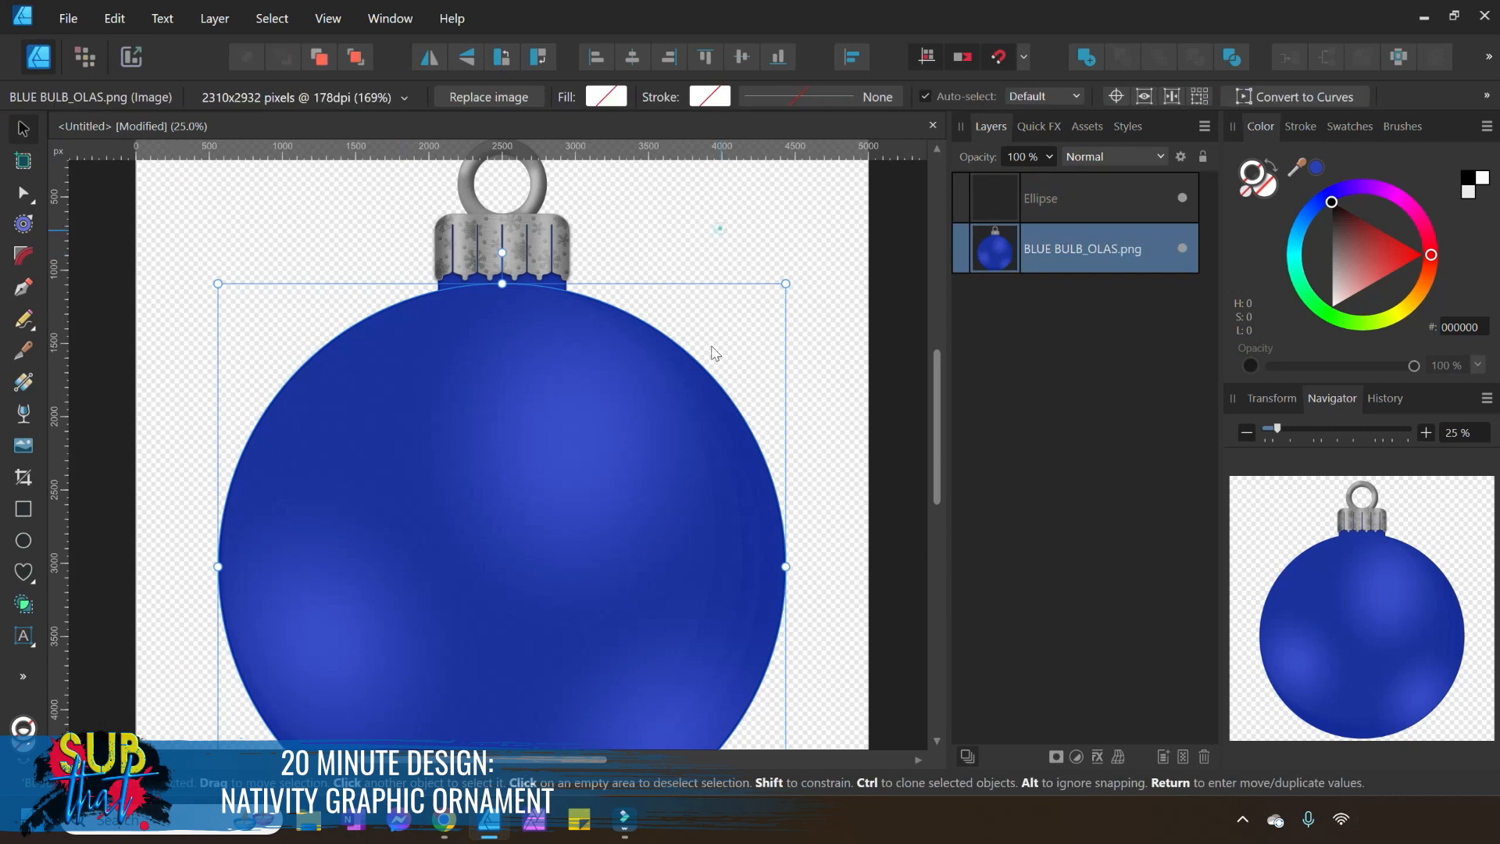
click(1047, 205)
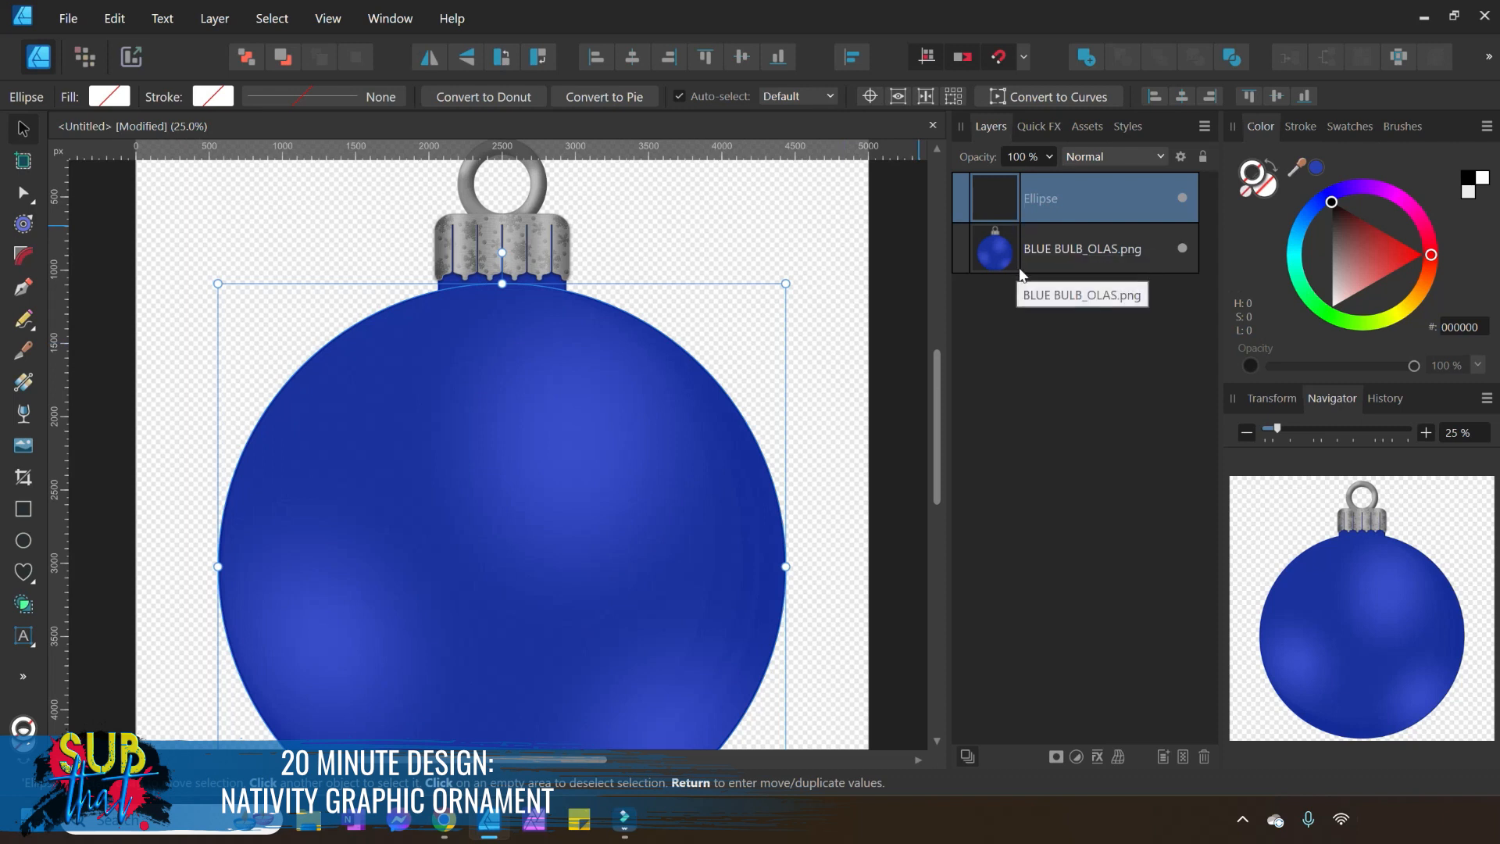
click(827, 230)
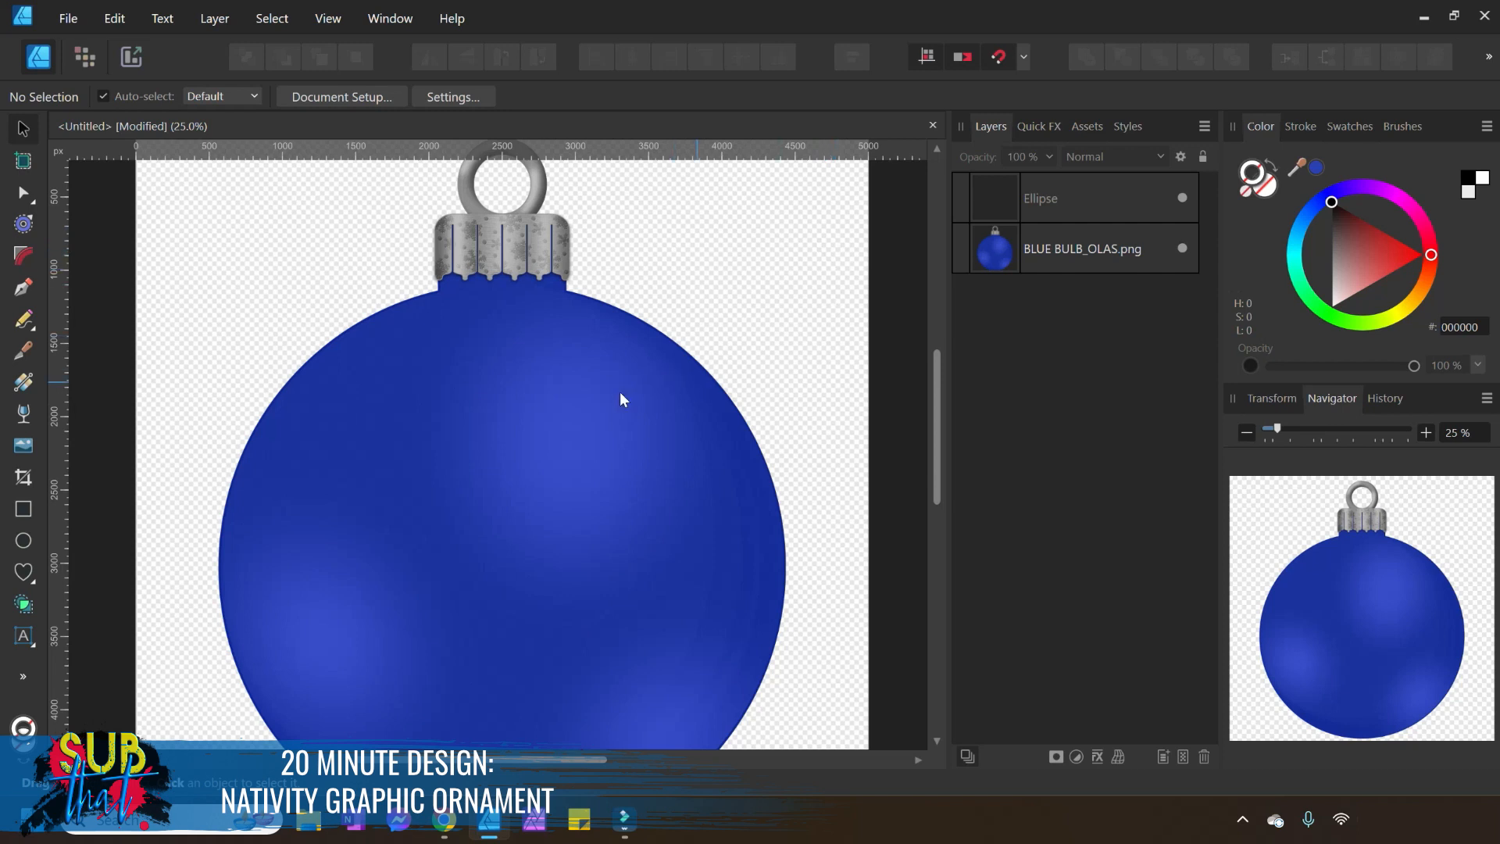
Place the Christmas Nativity Scene image over the blue bulb at about 2600 px wide.
click(30, 449)
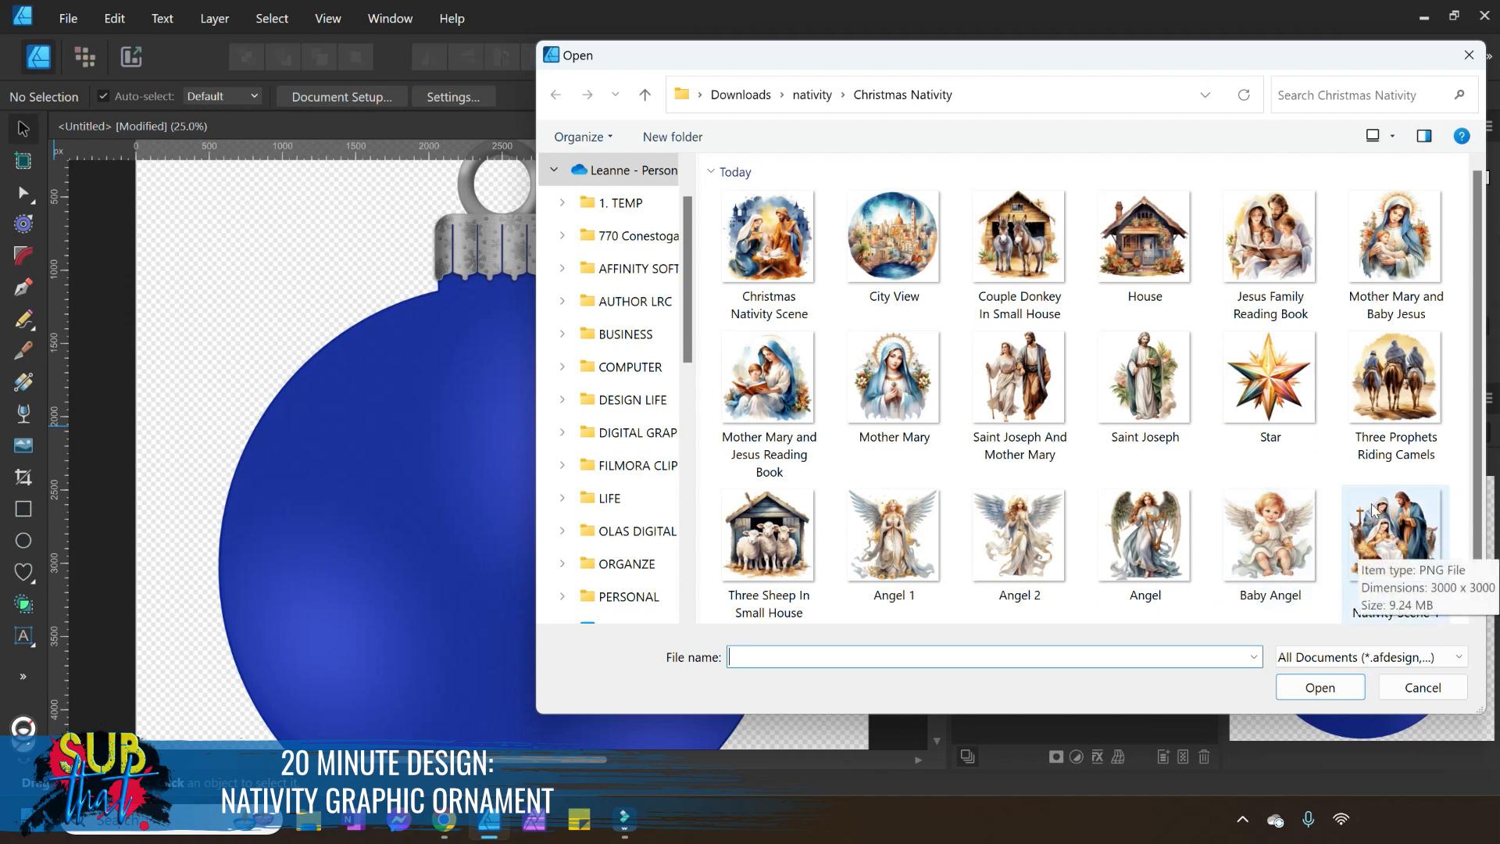
click(735, 287)
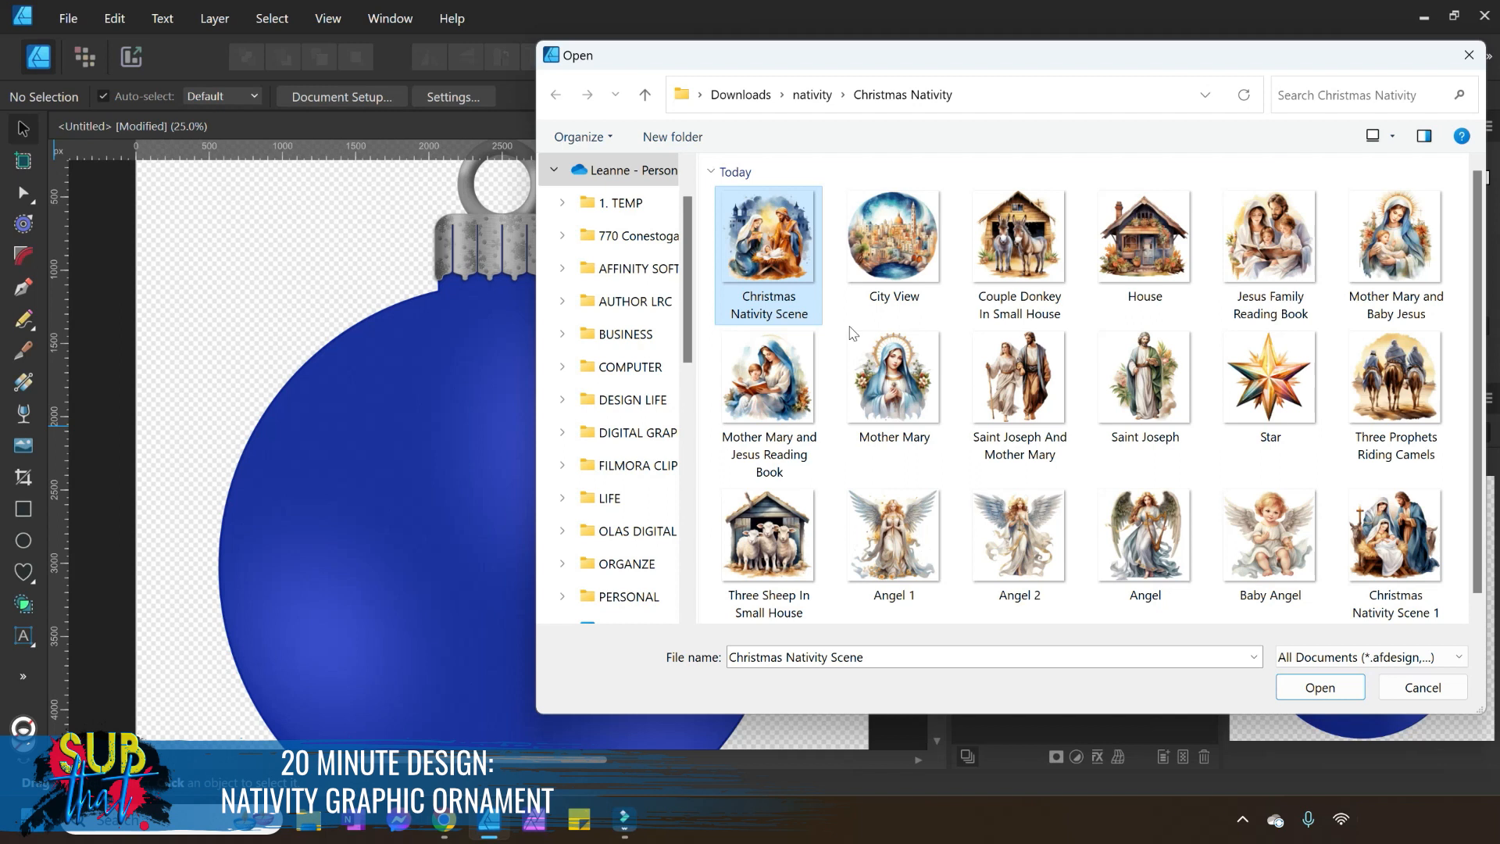
click(1328, 685)
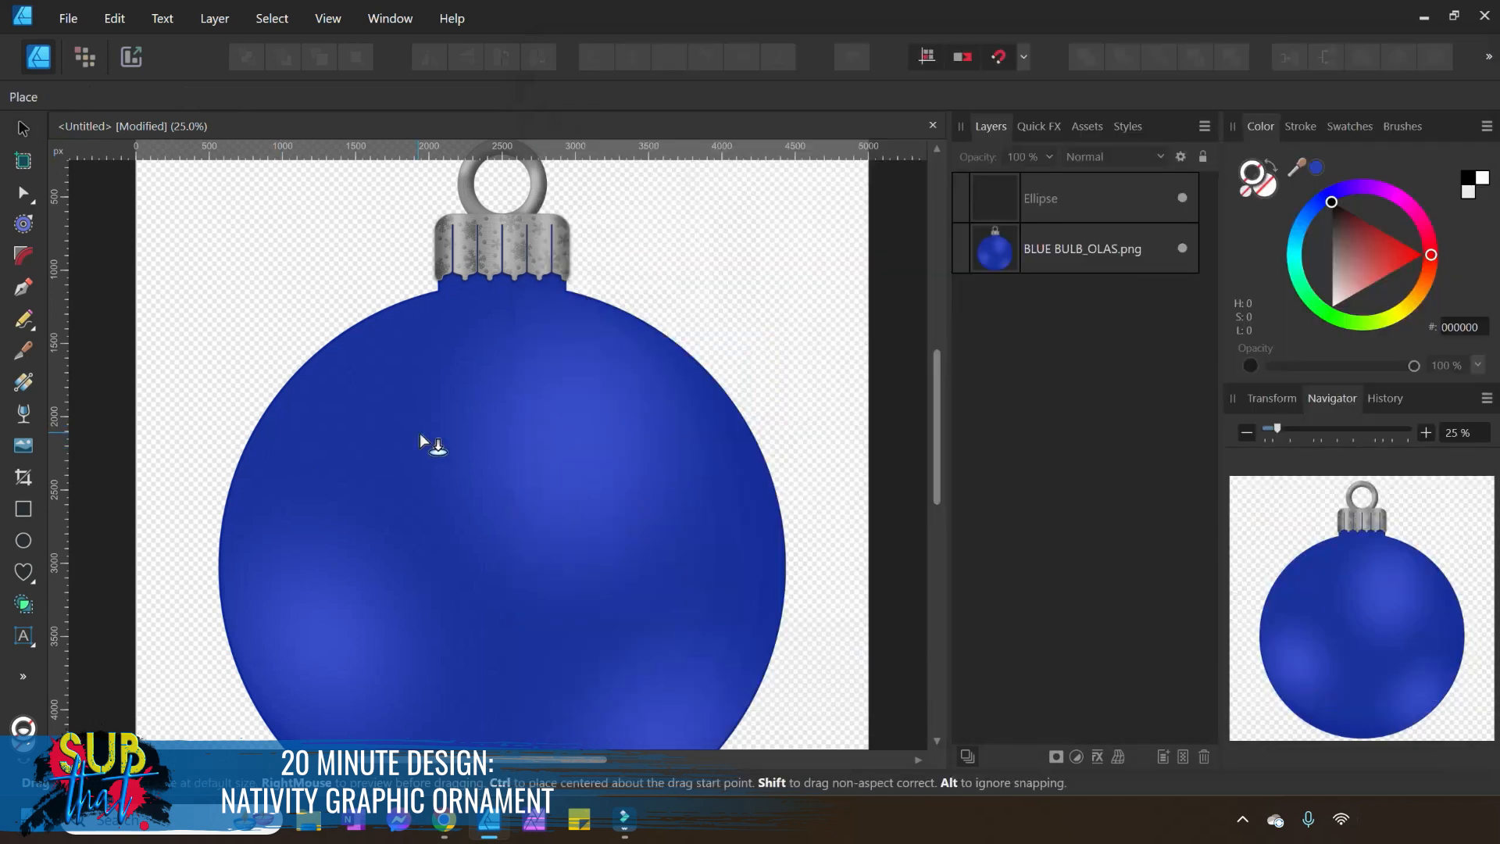
scroll(420, 433, down, 1)
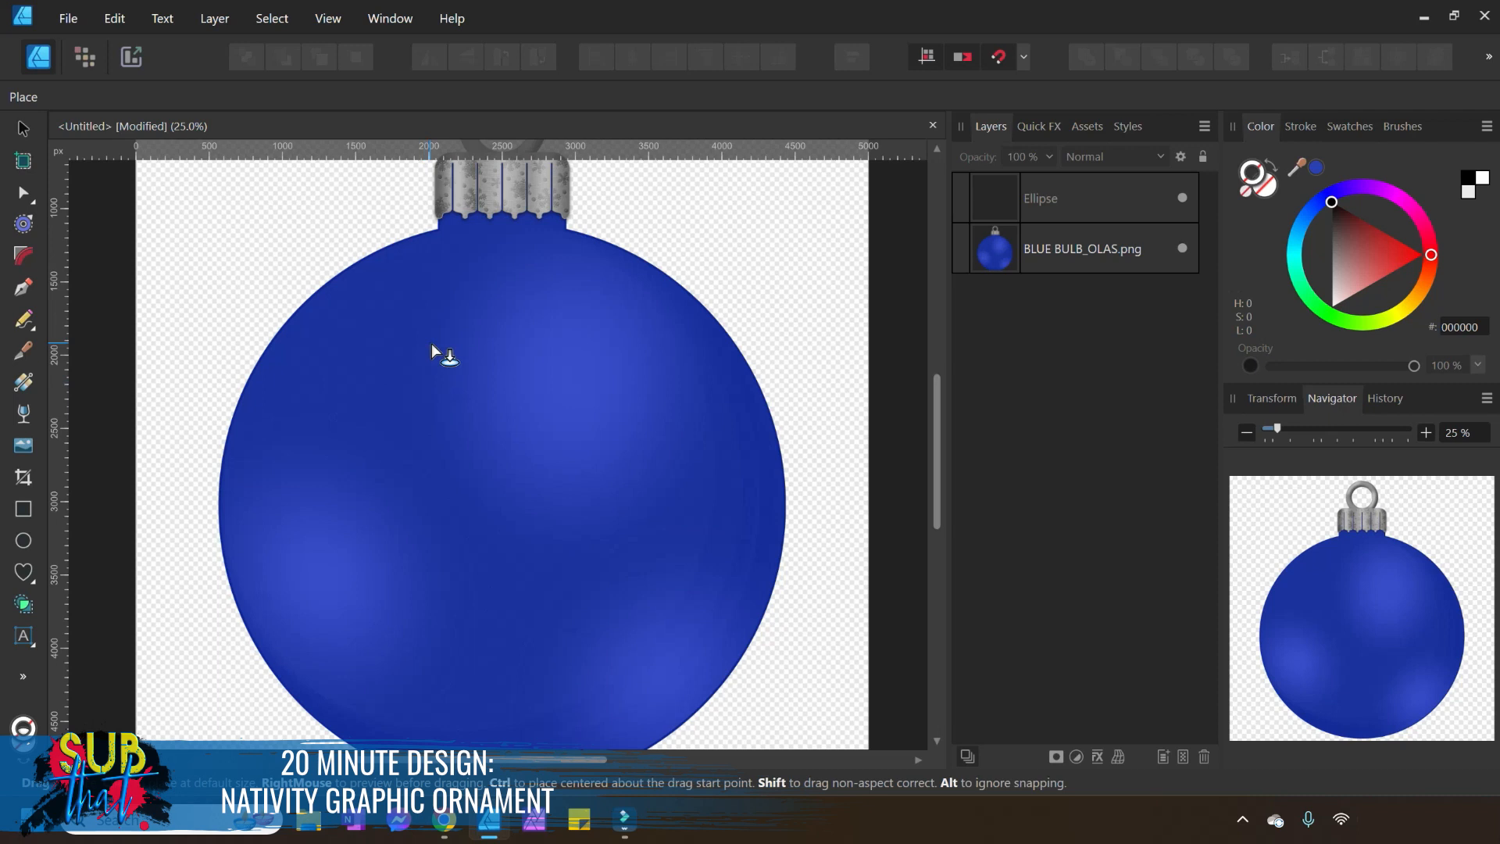
drag(359, 309, 636, 673)
scroll(578, 500, down, 2)
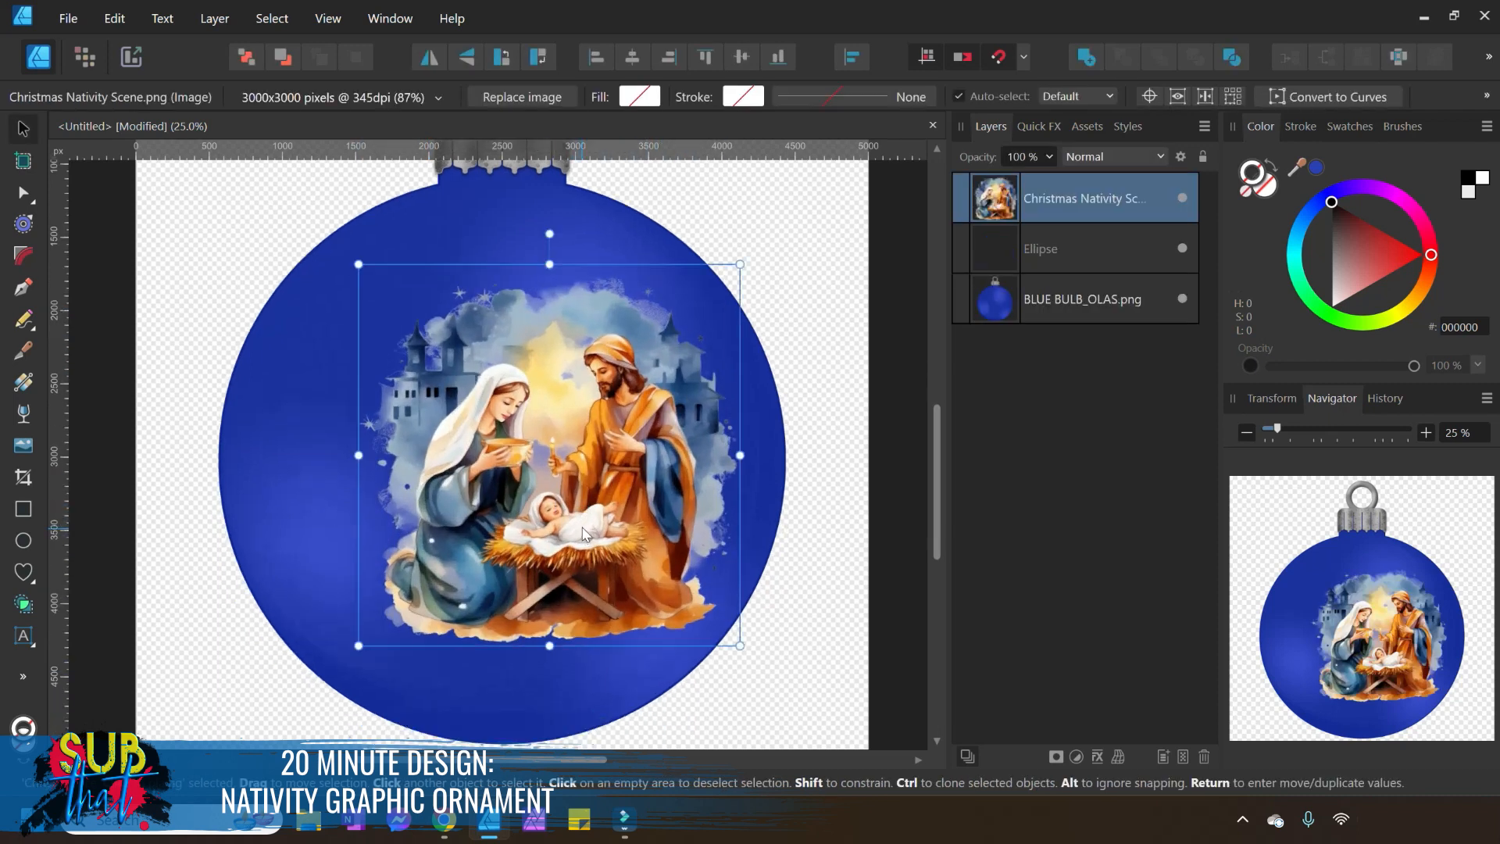
Enlarge the nativity image to about 3240 px wide and centre it horizontally on the lower part of the bulb.
scroll(563, 480, up, 1)
drag(555, 472, 508, 579)
drag(693, 368, 821, 237)
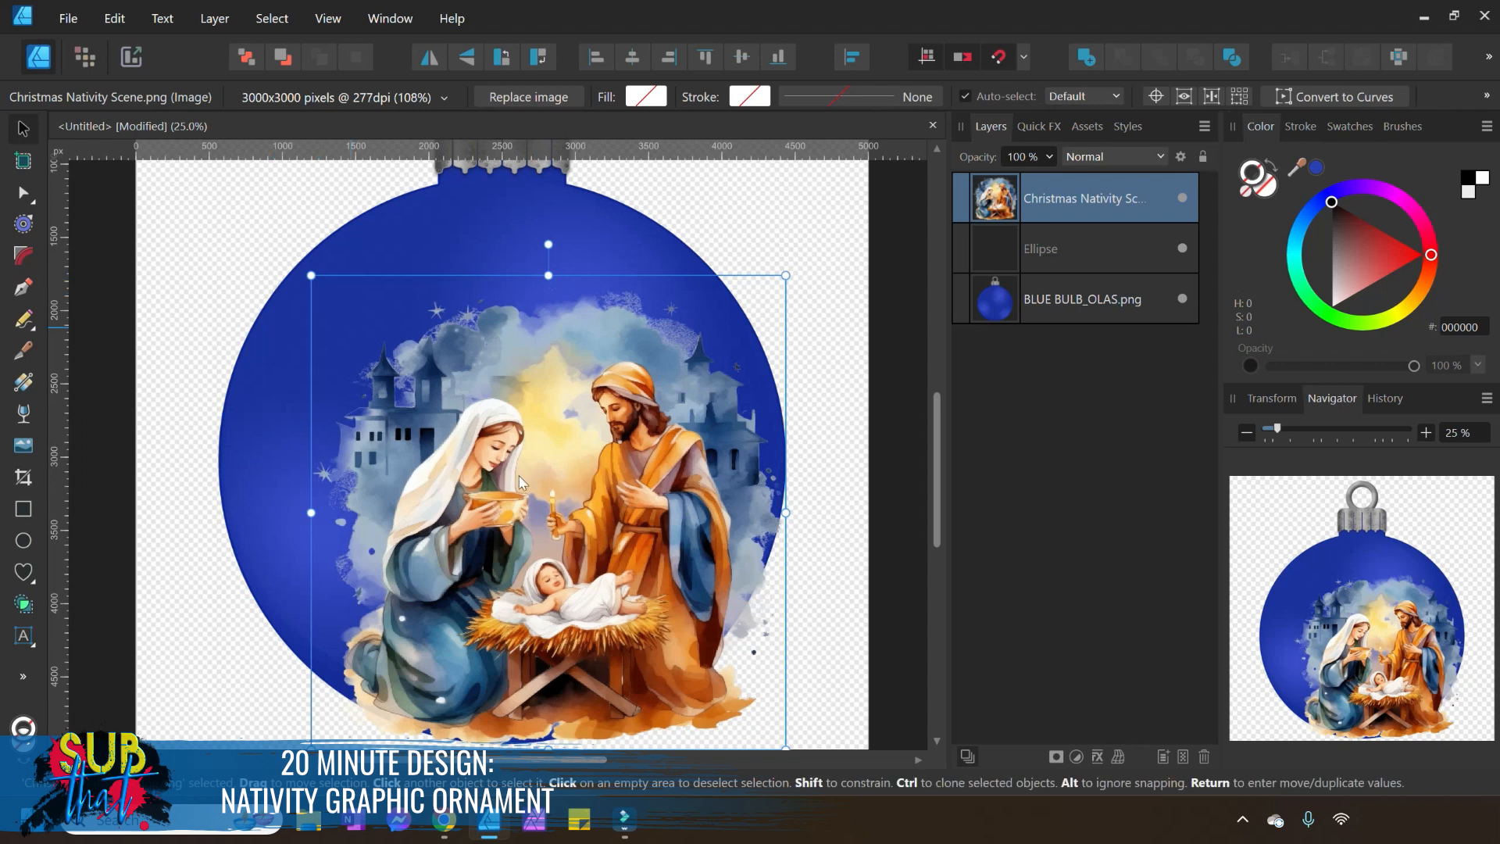
drag(512, 500, 484, 507)
scroll(614, 563, down, 2)
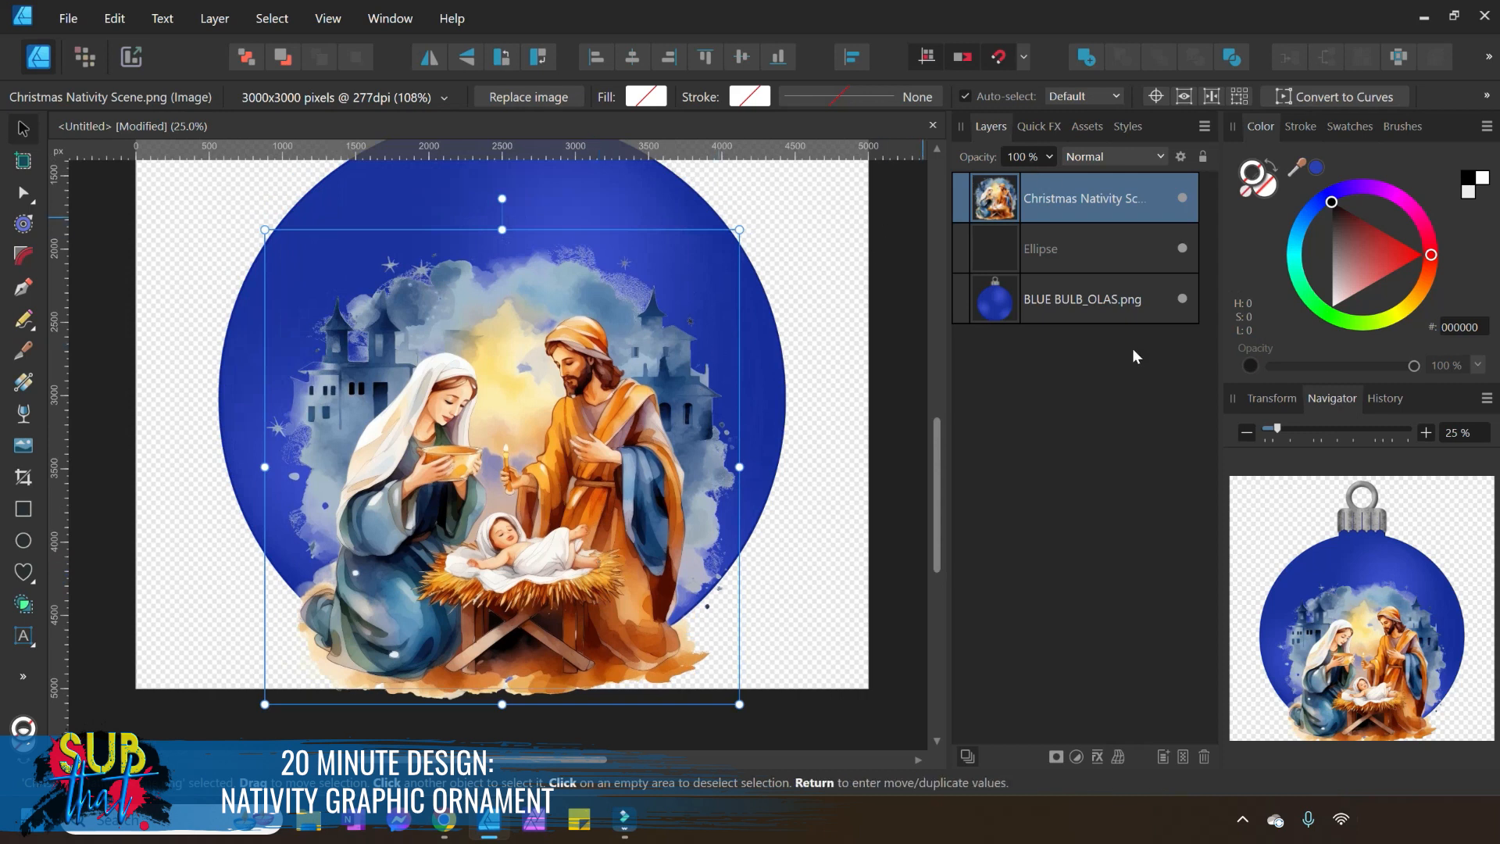
Duplicate the bulb-sized ellipse so there is one copy for clipping and one for a background.
click(1023, 265)
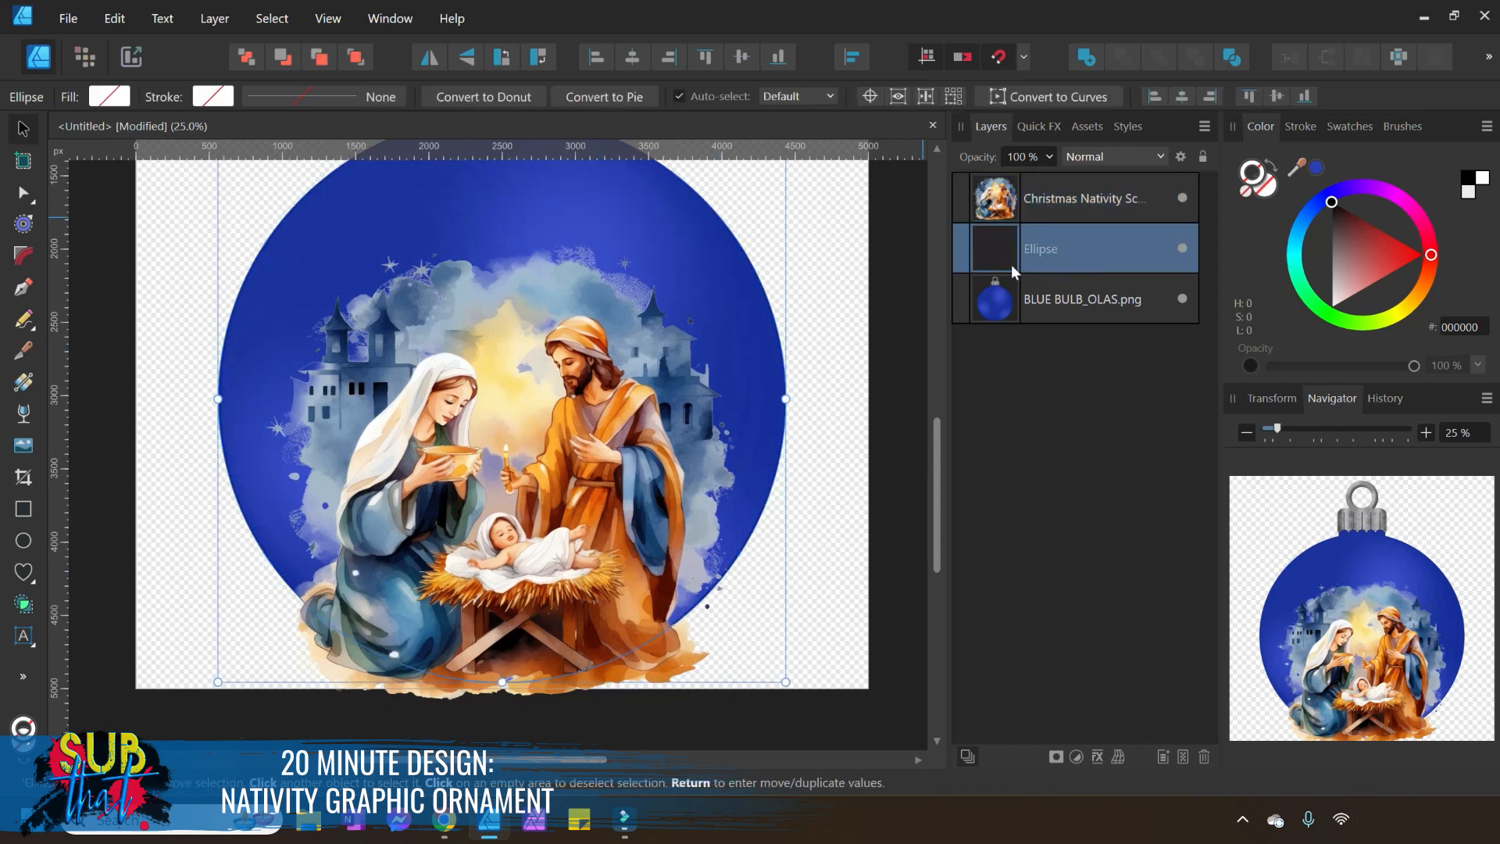
right_click(1053, 255)
click(1118, 411)
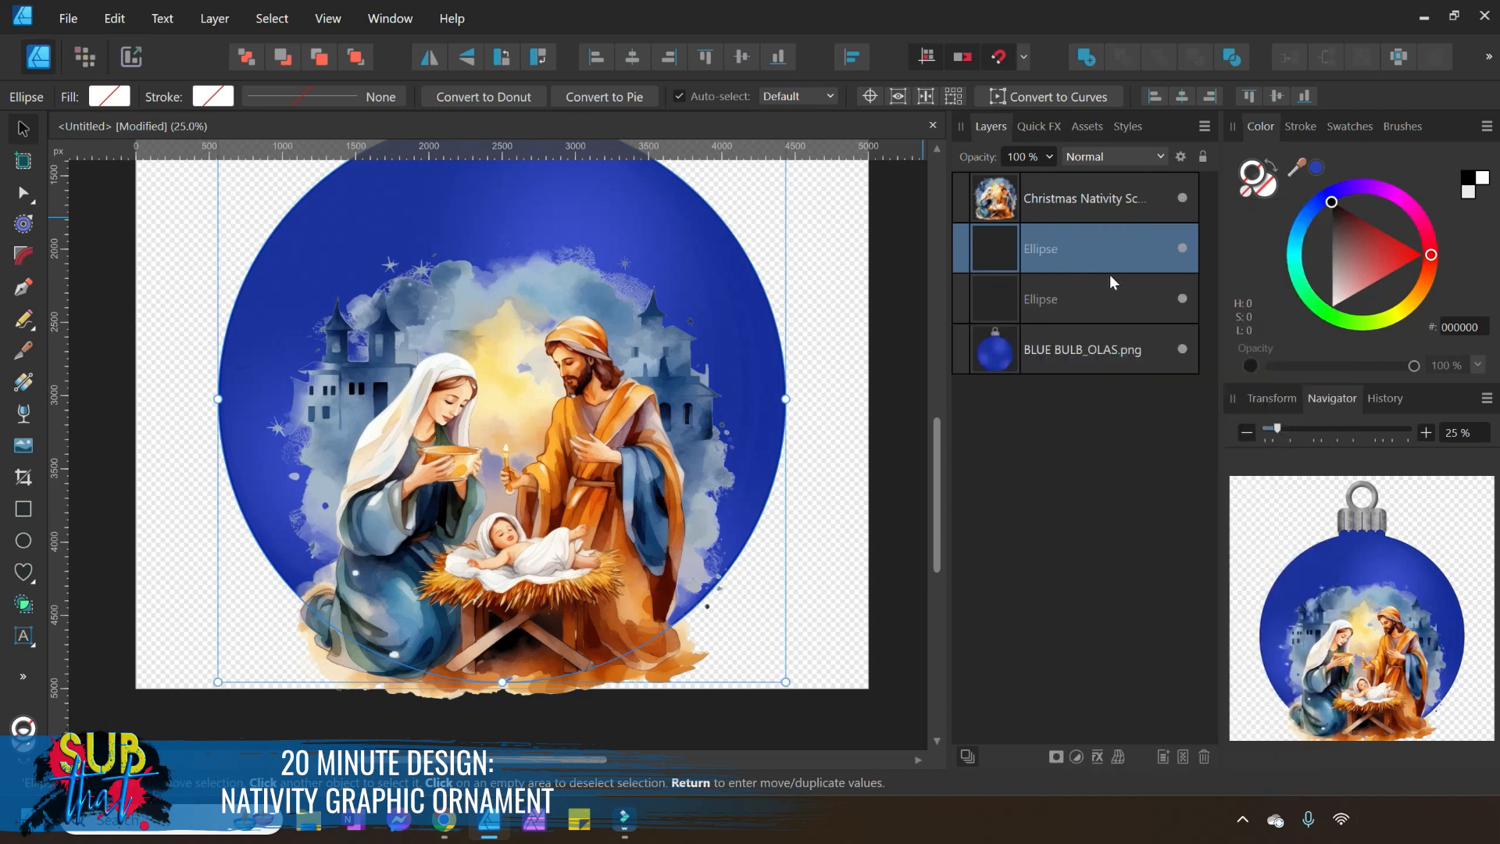
Clip the nativity image inside the upper ellipse copy so its base follows the bulb's outline.
click(1071, 208)
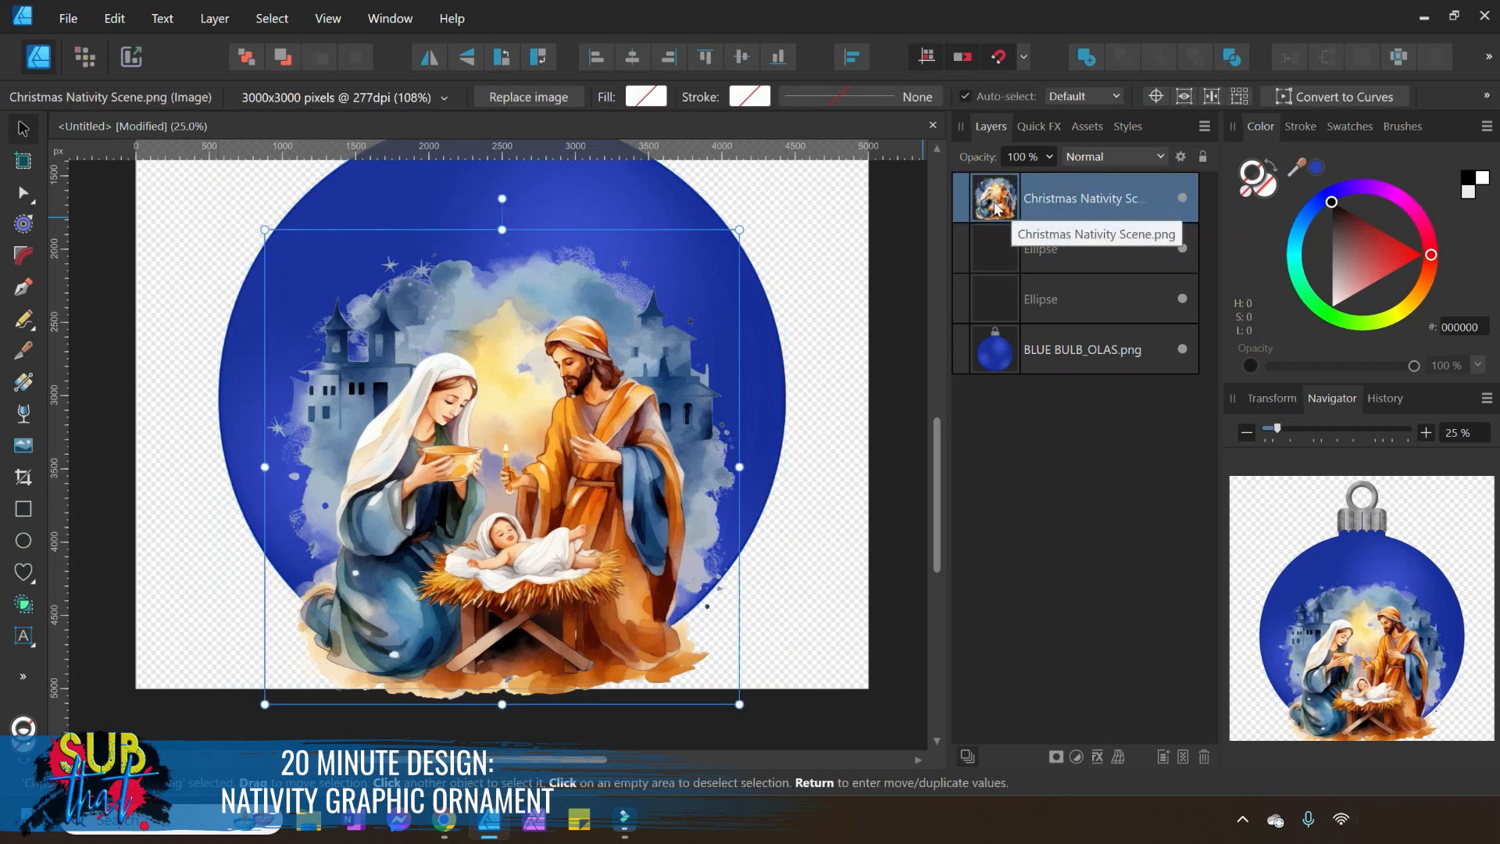
drag(995, 204, 1053, 252)
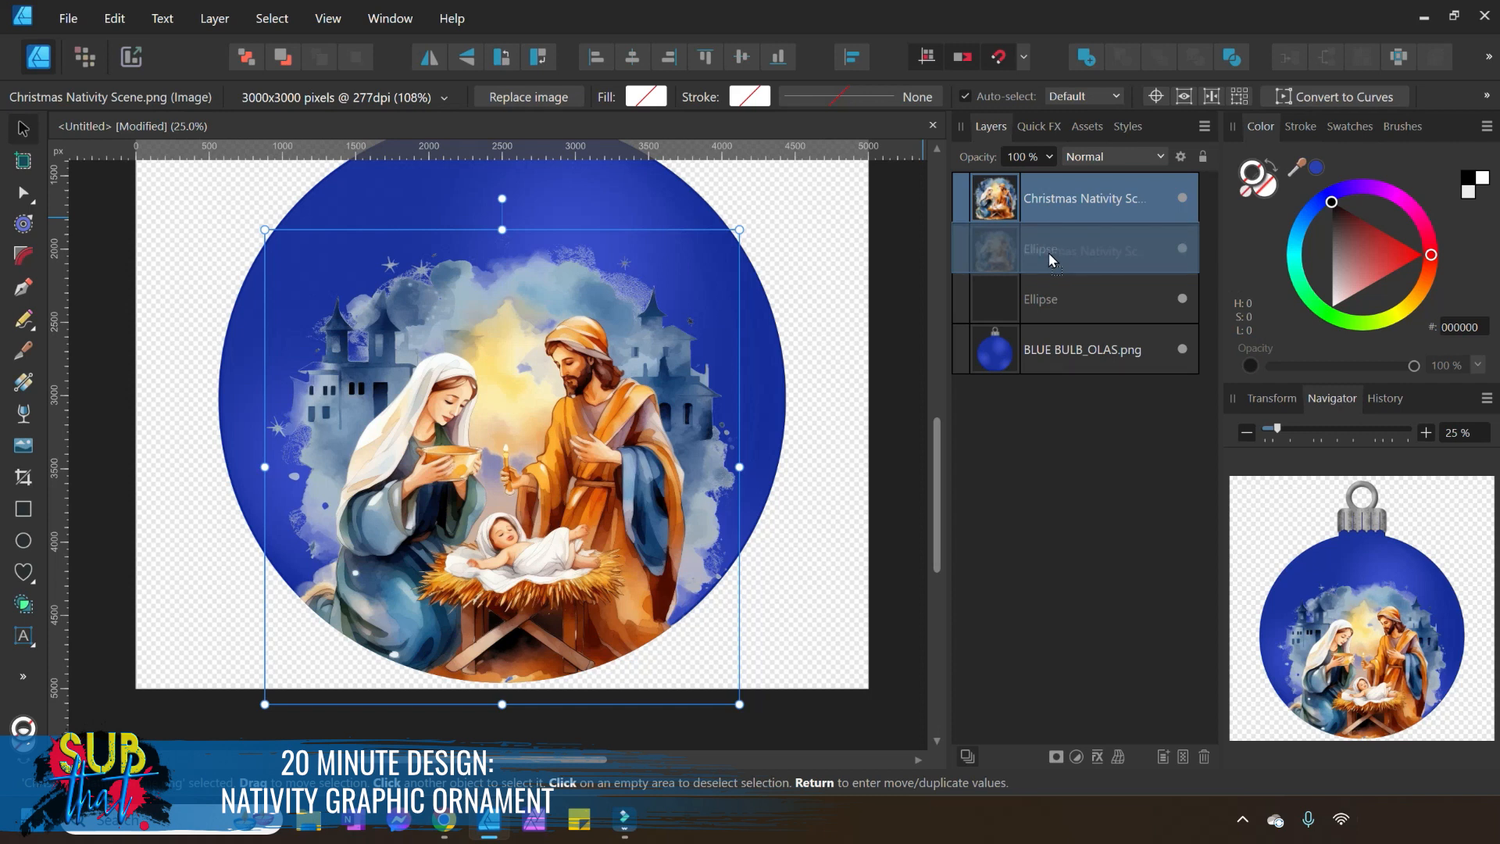
drag(1047, 254, 1039, 249)
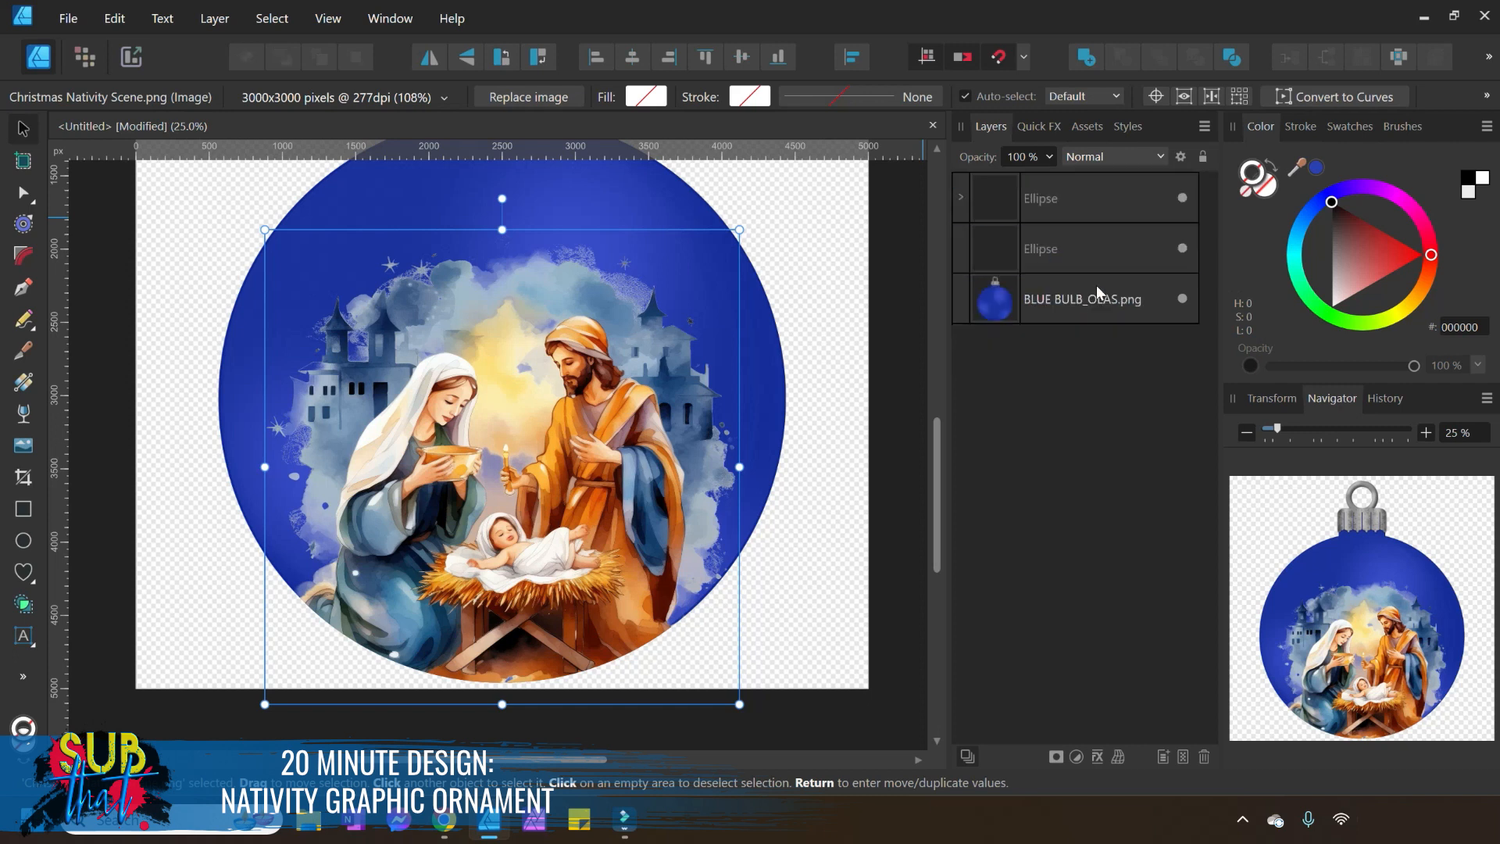
click(961, 199)
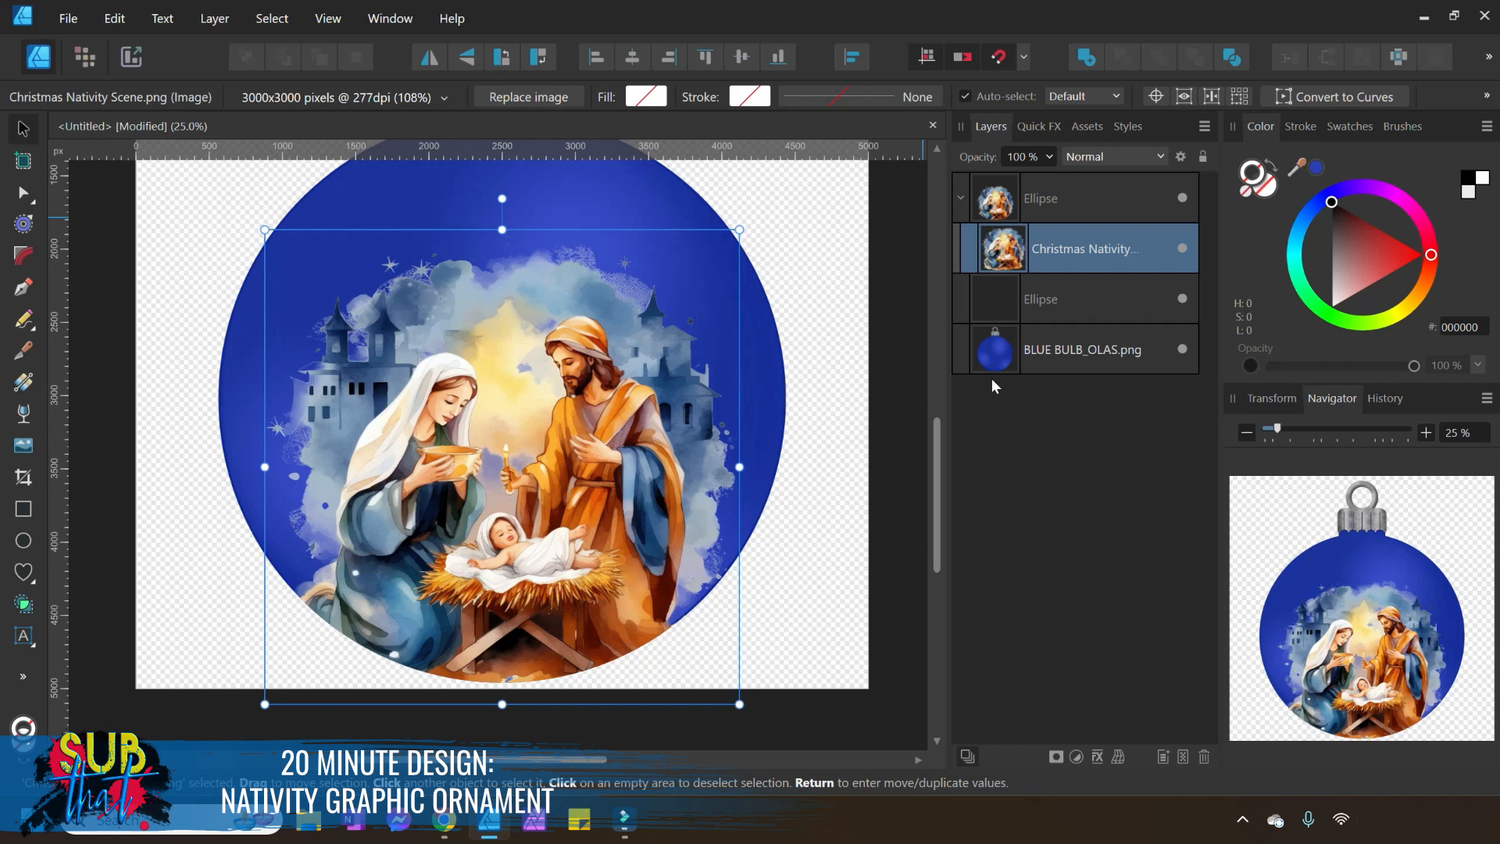
scroll(703, 359, up, 2)
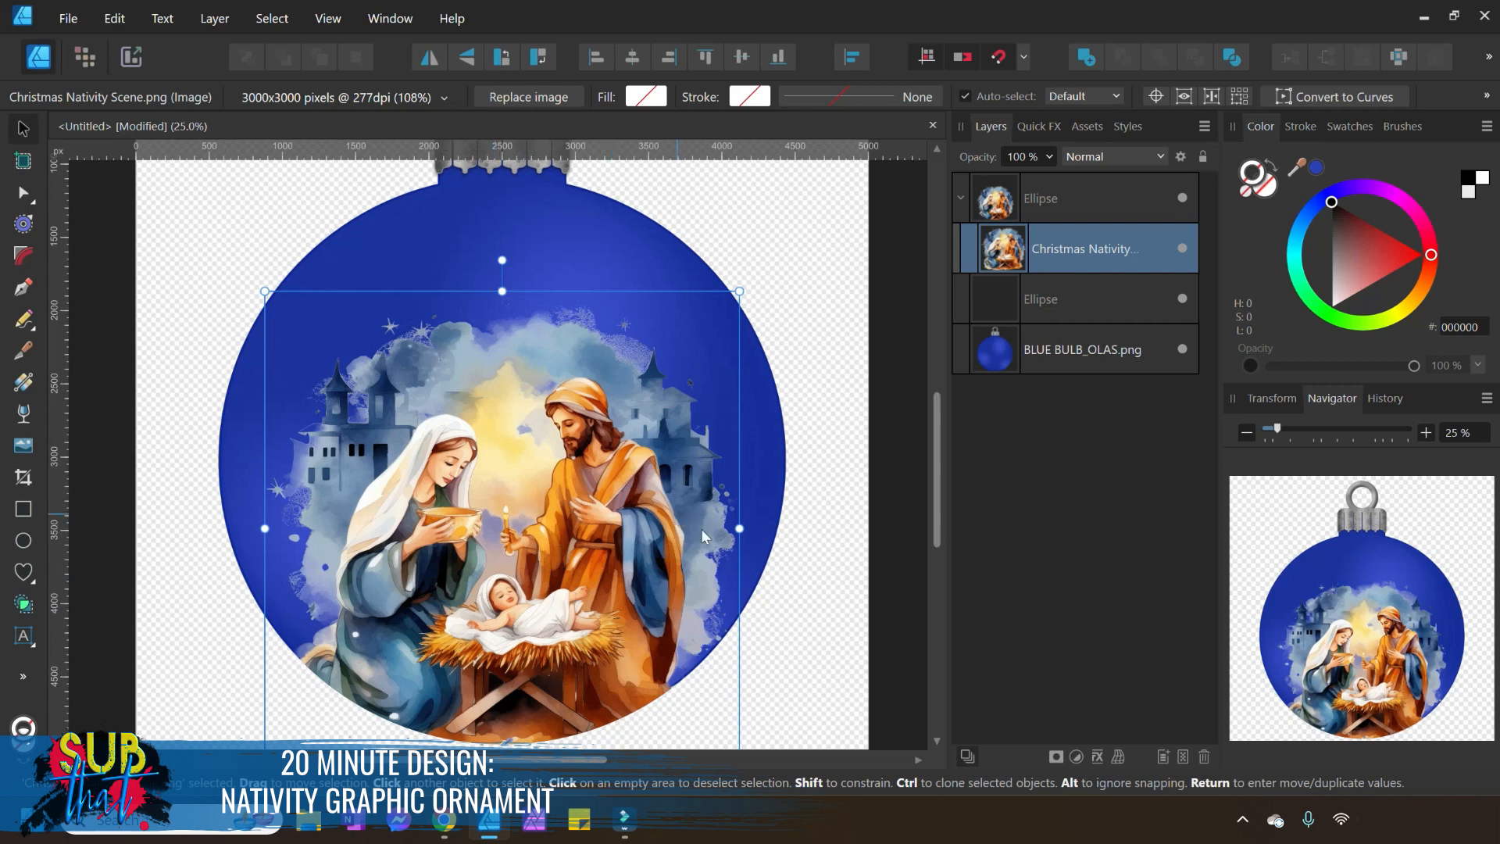
click(834, 553)
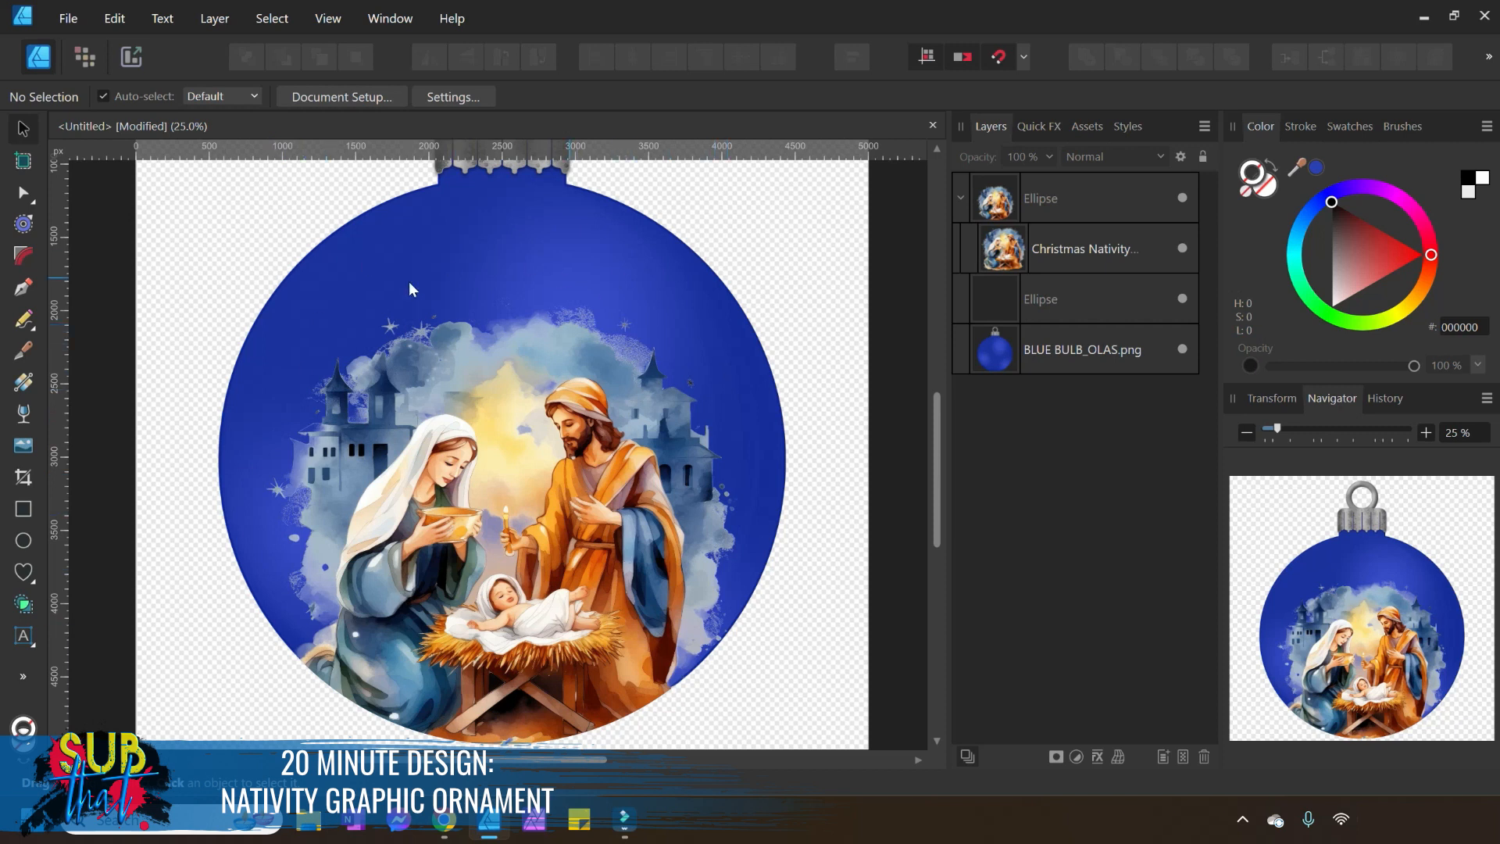
Shrink the remaining ellipse to about 3100 px wide behind the nativity scene and centre it horizontally at the bulb's lower edge.
click(1068, 300)
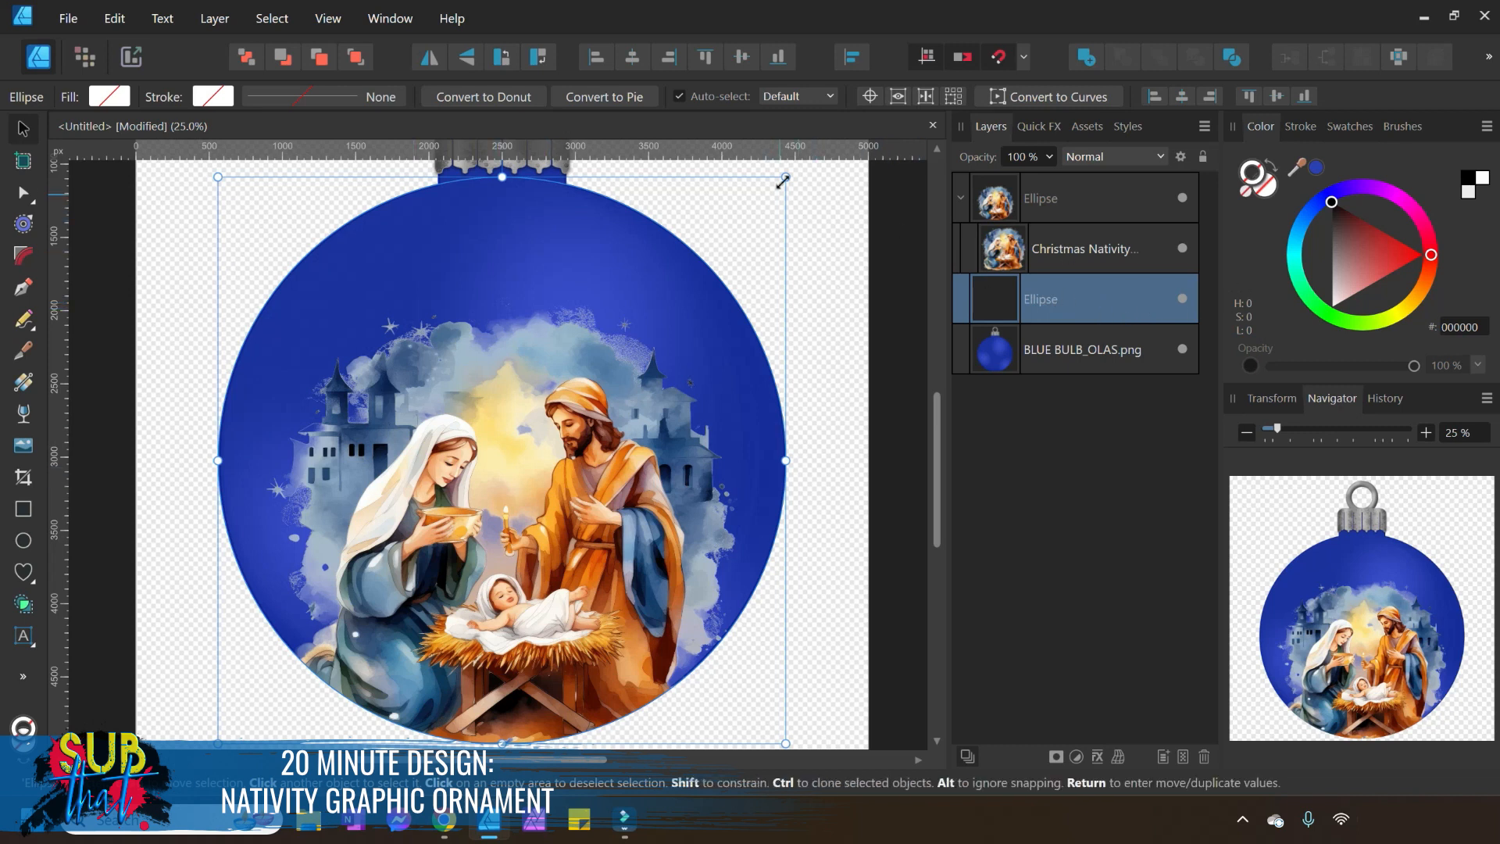
drag(784, 179, 672, 252)
mouse_move(589, 462)
mouse_down()
mouse_move(602, 446)
mouse_move(598, 466)
mouse_up()
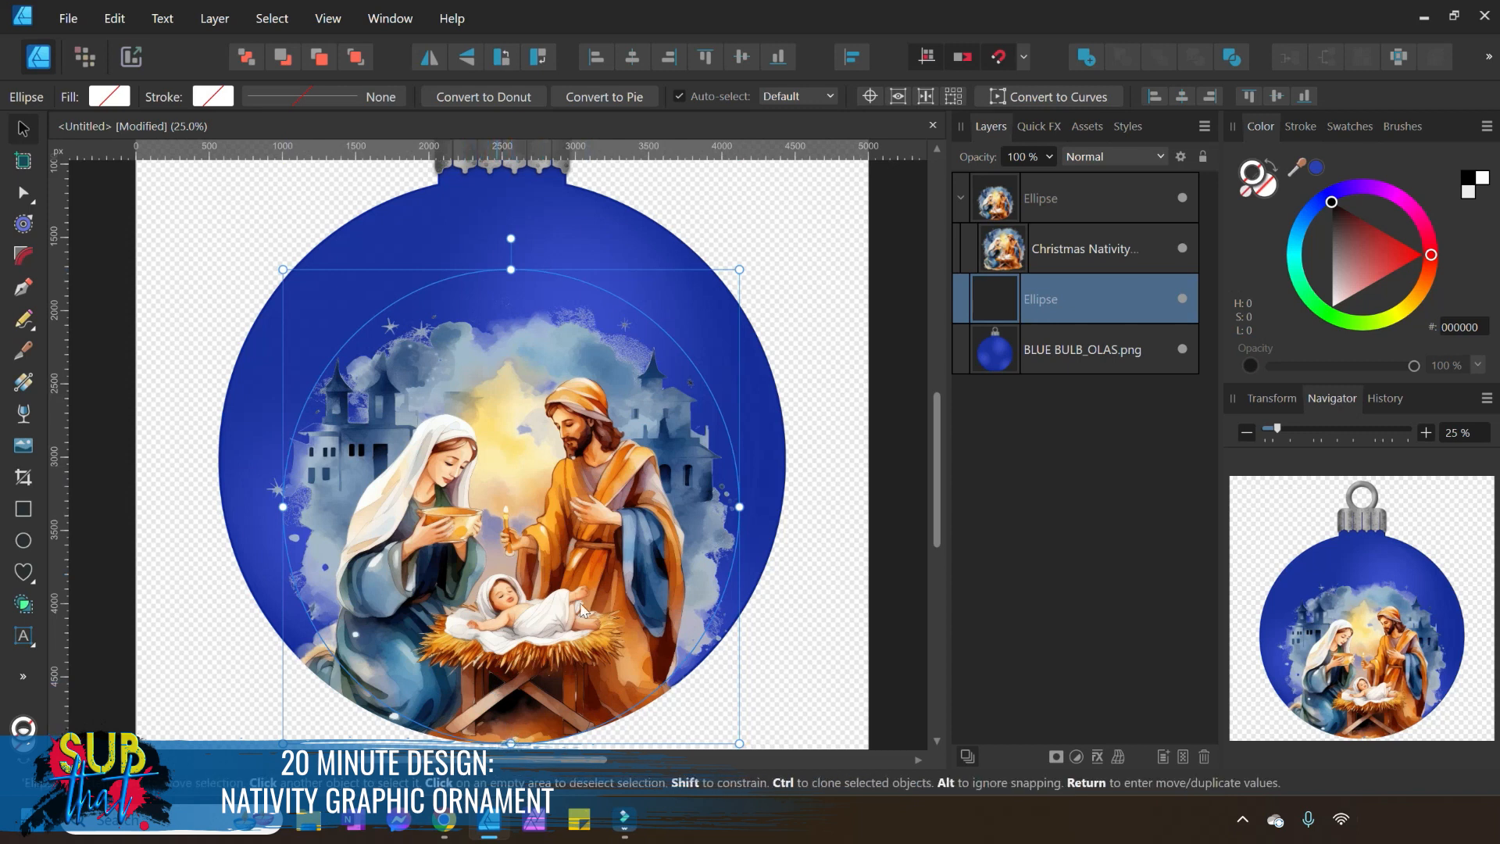
drag(563, 486, 553, 486)
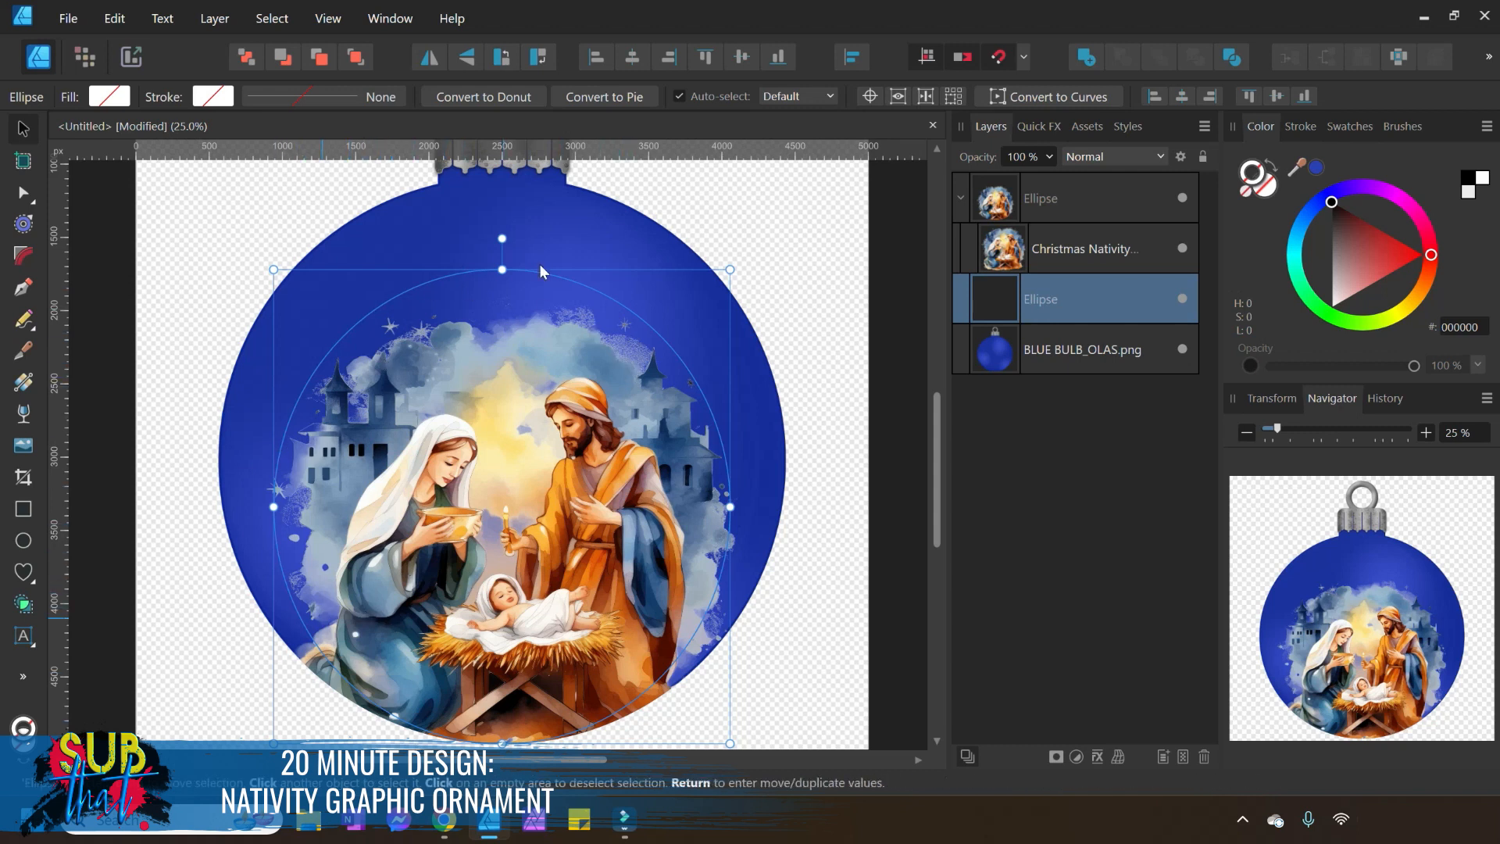
scroll(727, 568, down, 1)
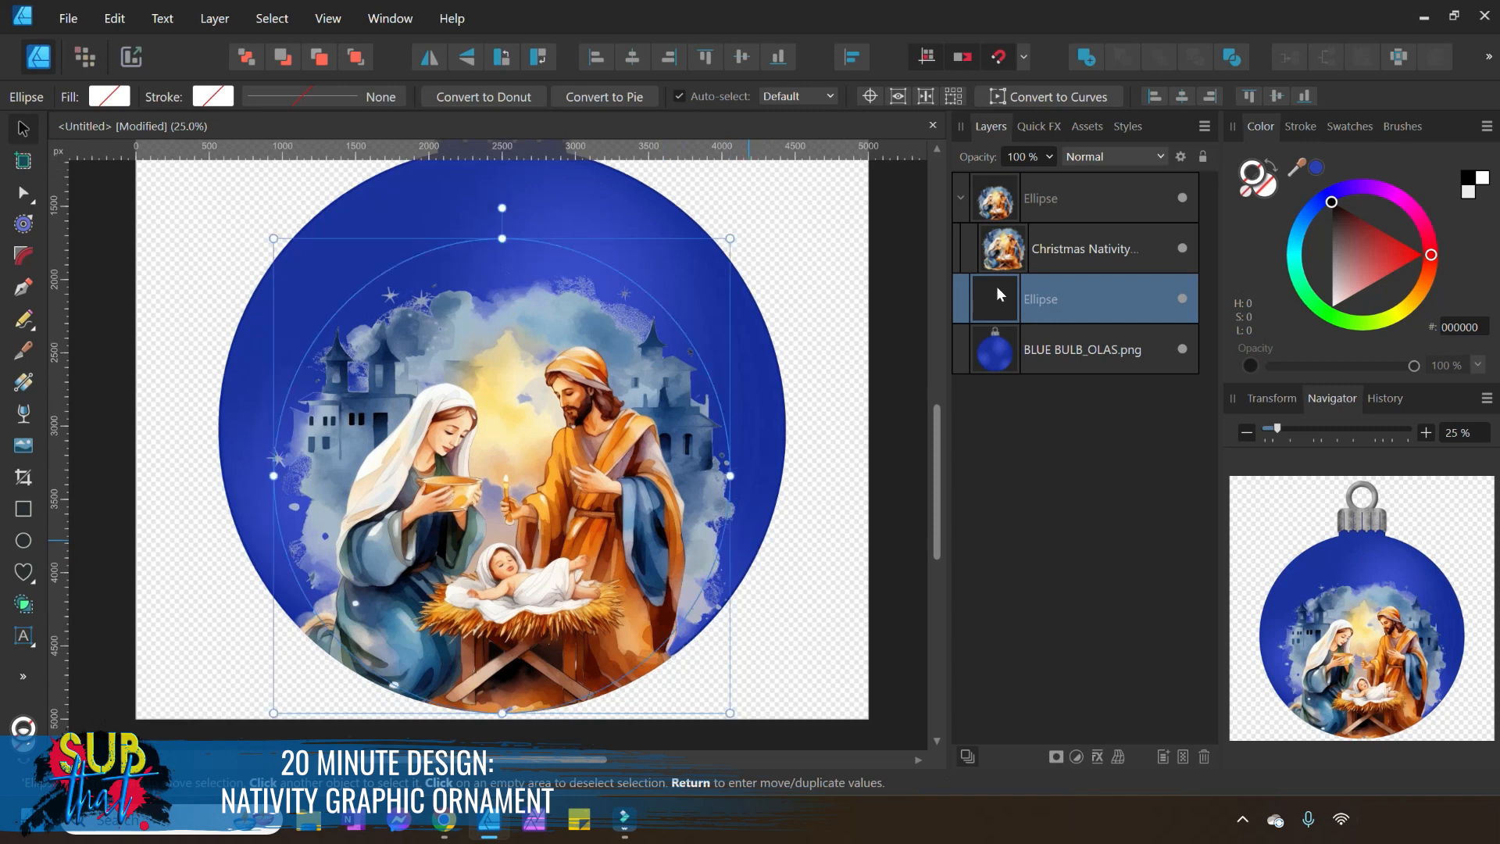
Give the smaller ellipse an elliptical gradient fill and open its gradient stops for editing.
click(22, 384)
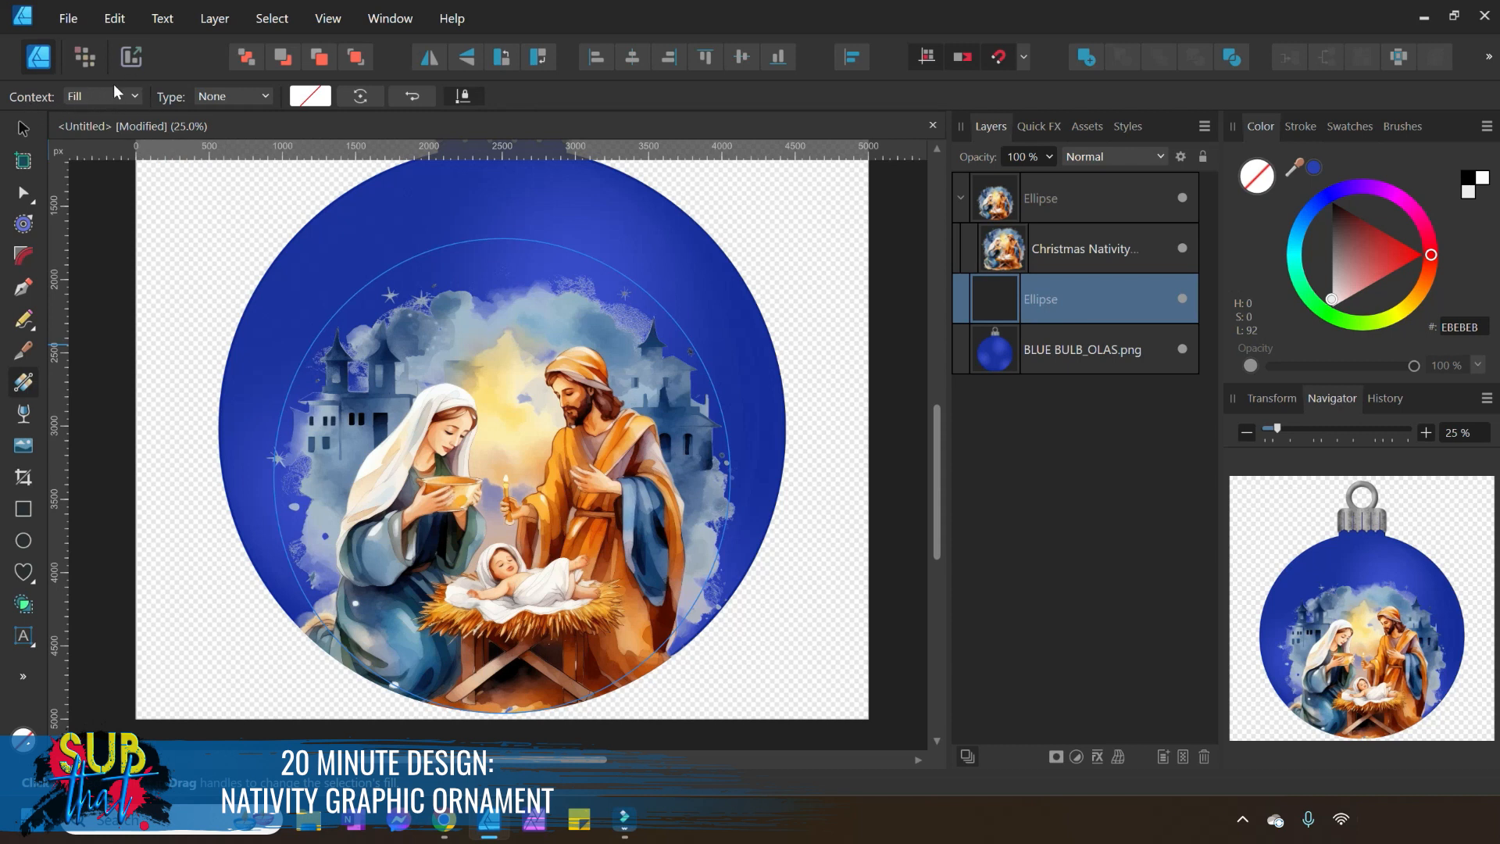
click(261, 97)
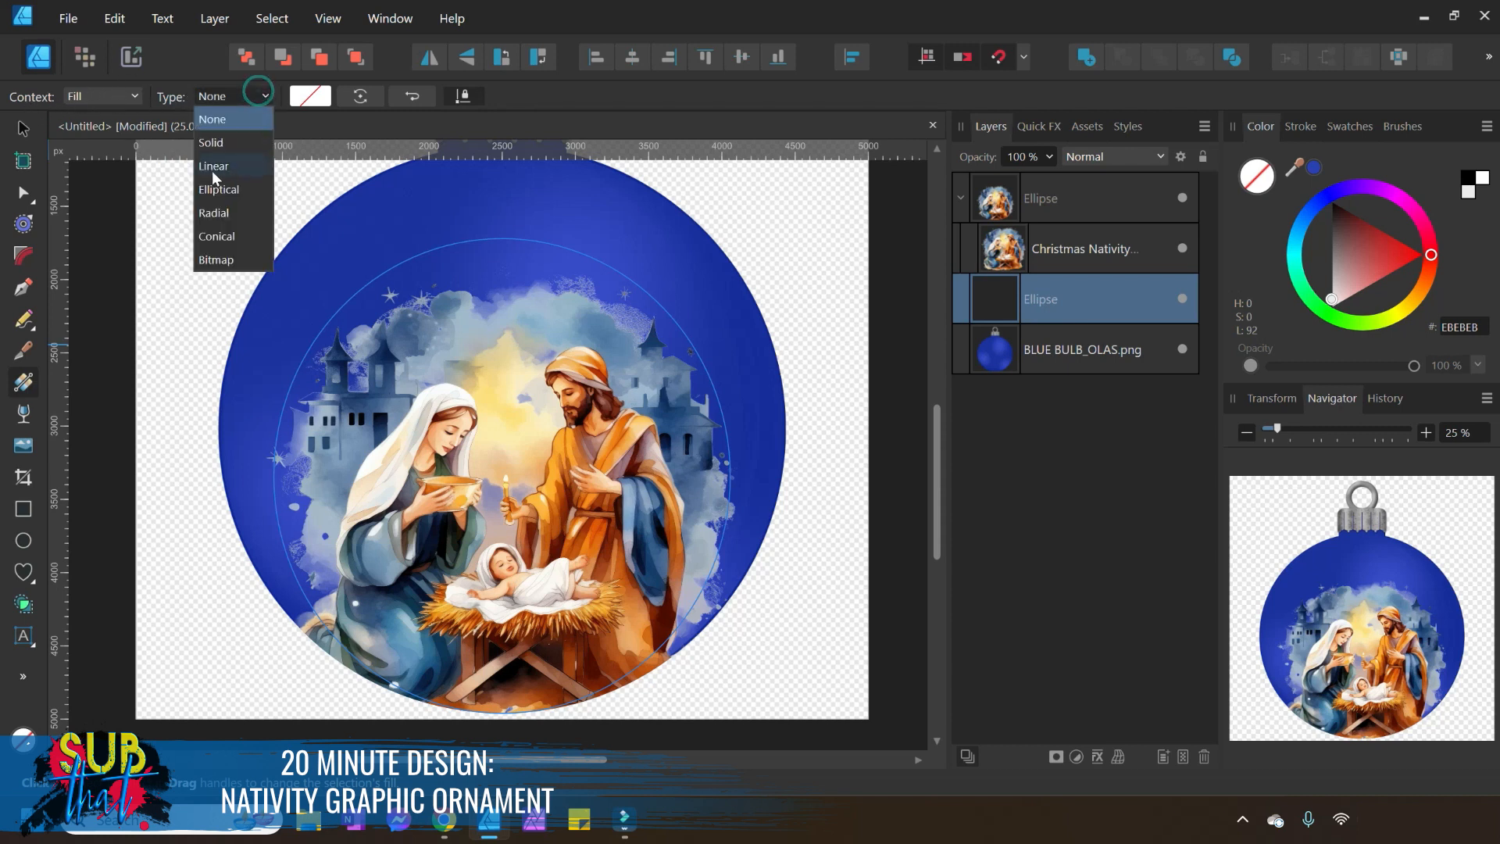
click(233, 189)
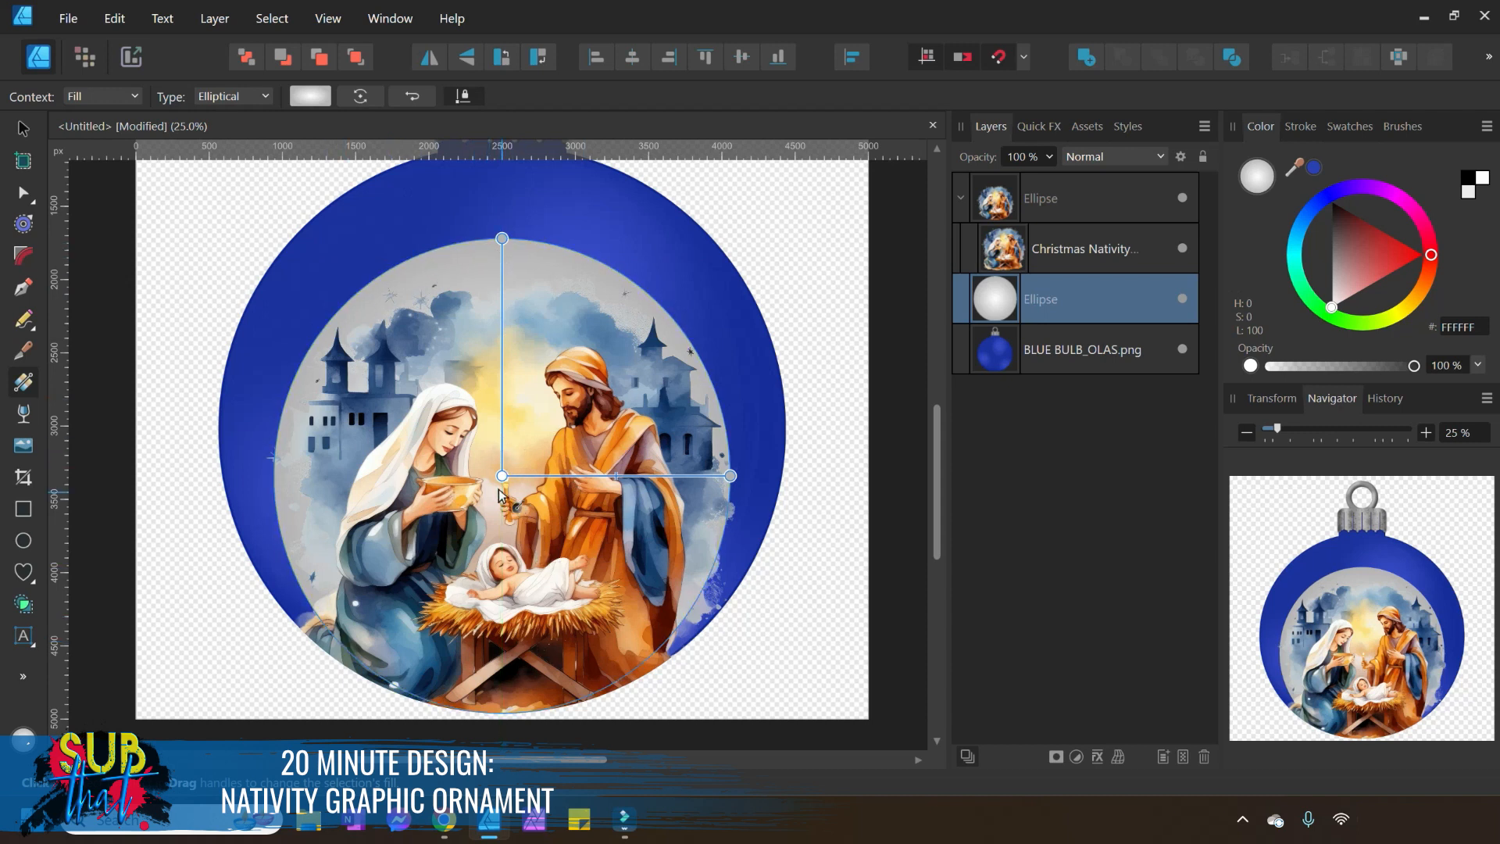
click(312, 96)
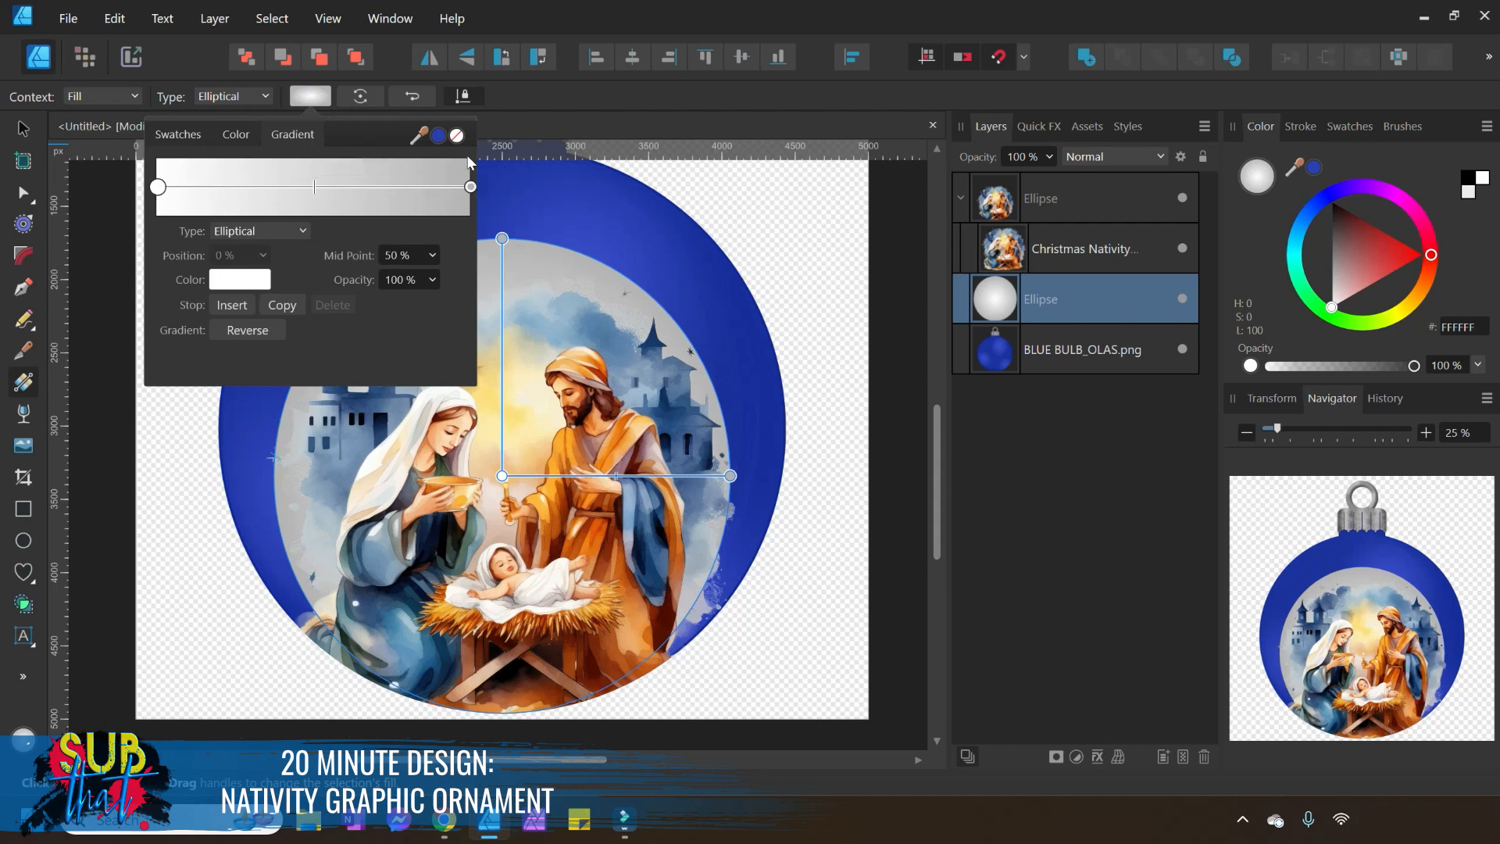
Recolour the gradient's grey end stop with the dark blue sampled from the bulb.
click(470, 187)
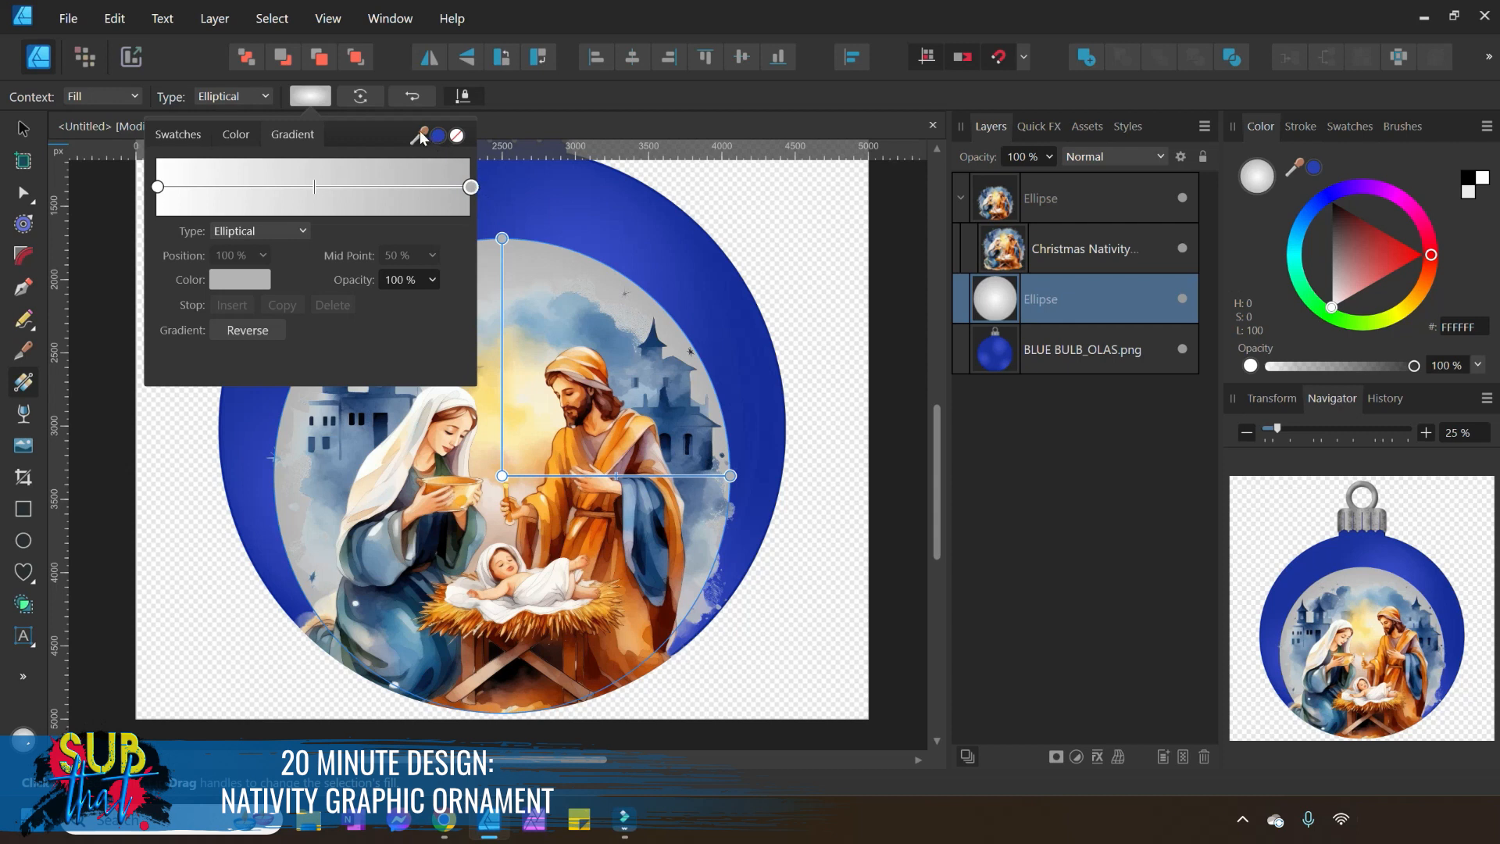
drag(419, 136, 691, 253)
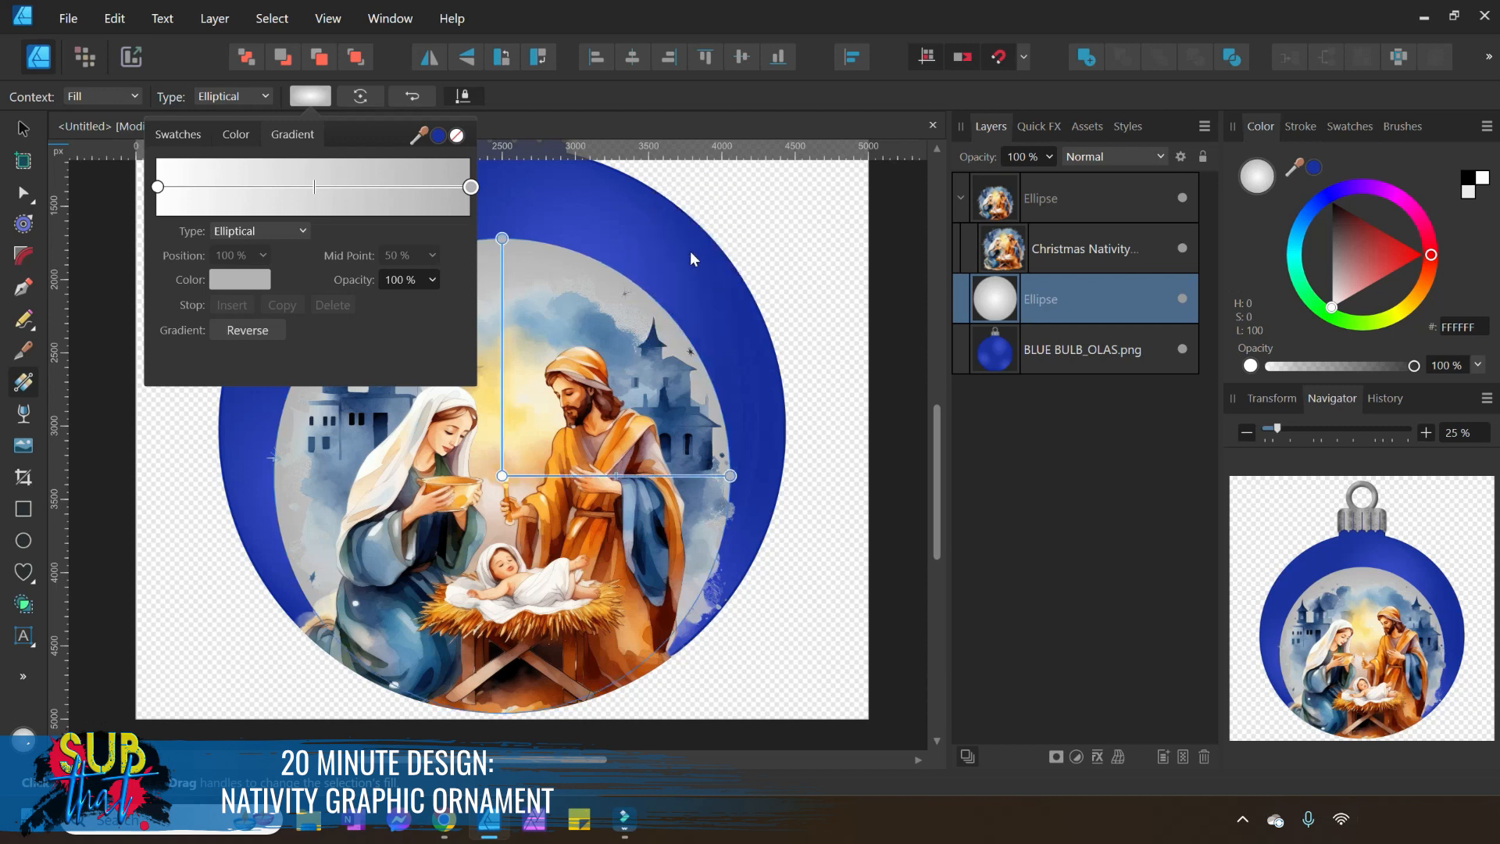
click(440, 139)
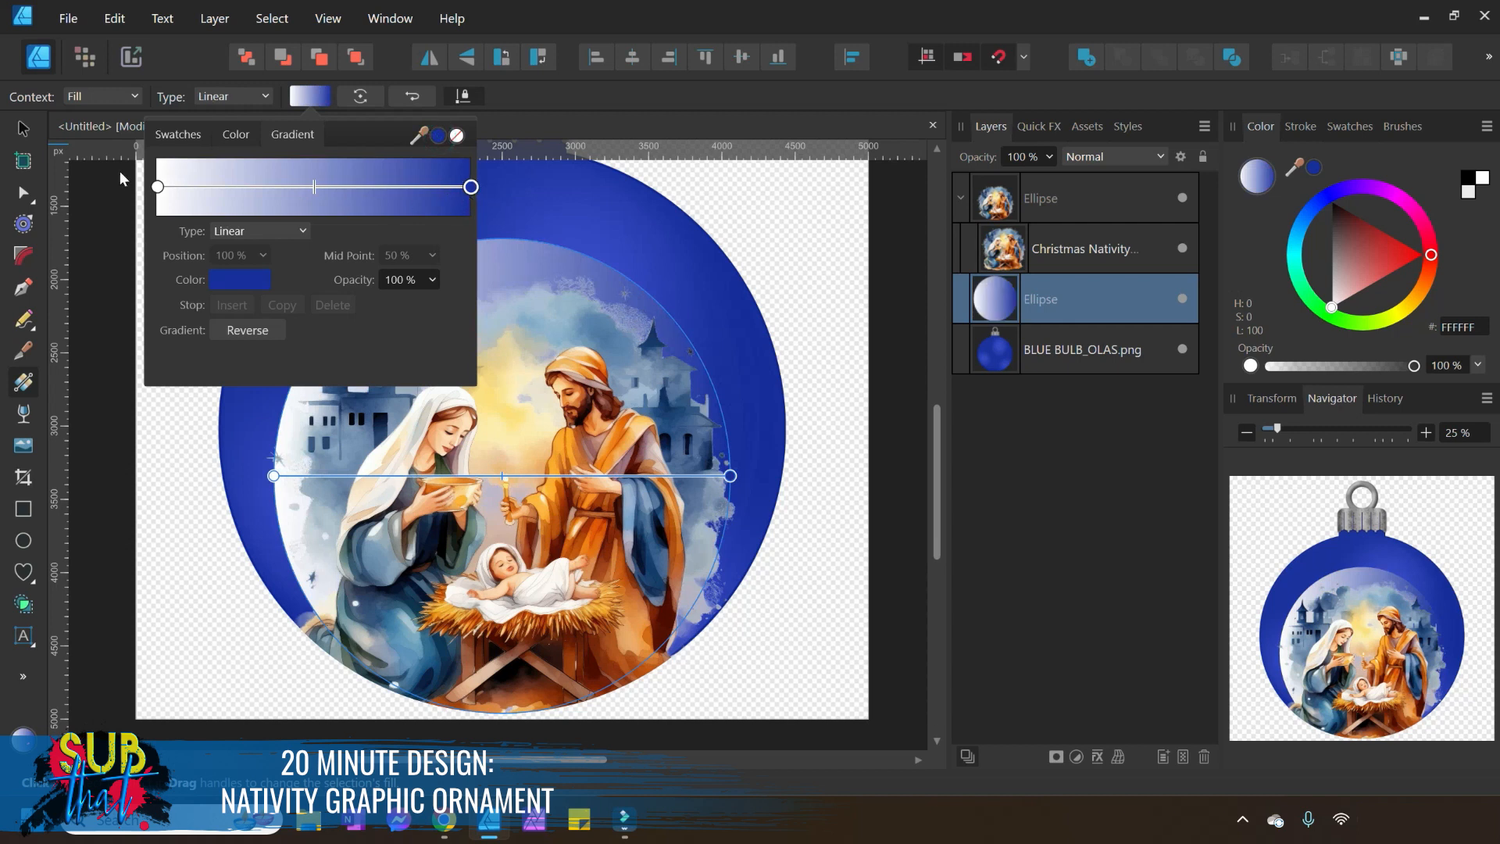
Try to recolour the gradient's white stop with the warm tone sampled from the nativity scene and reverse the gradient.
click(158, 186)
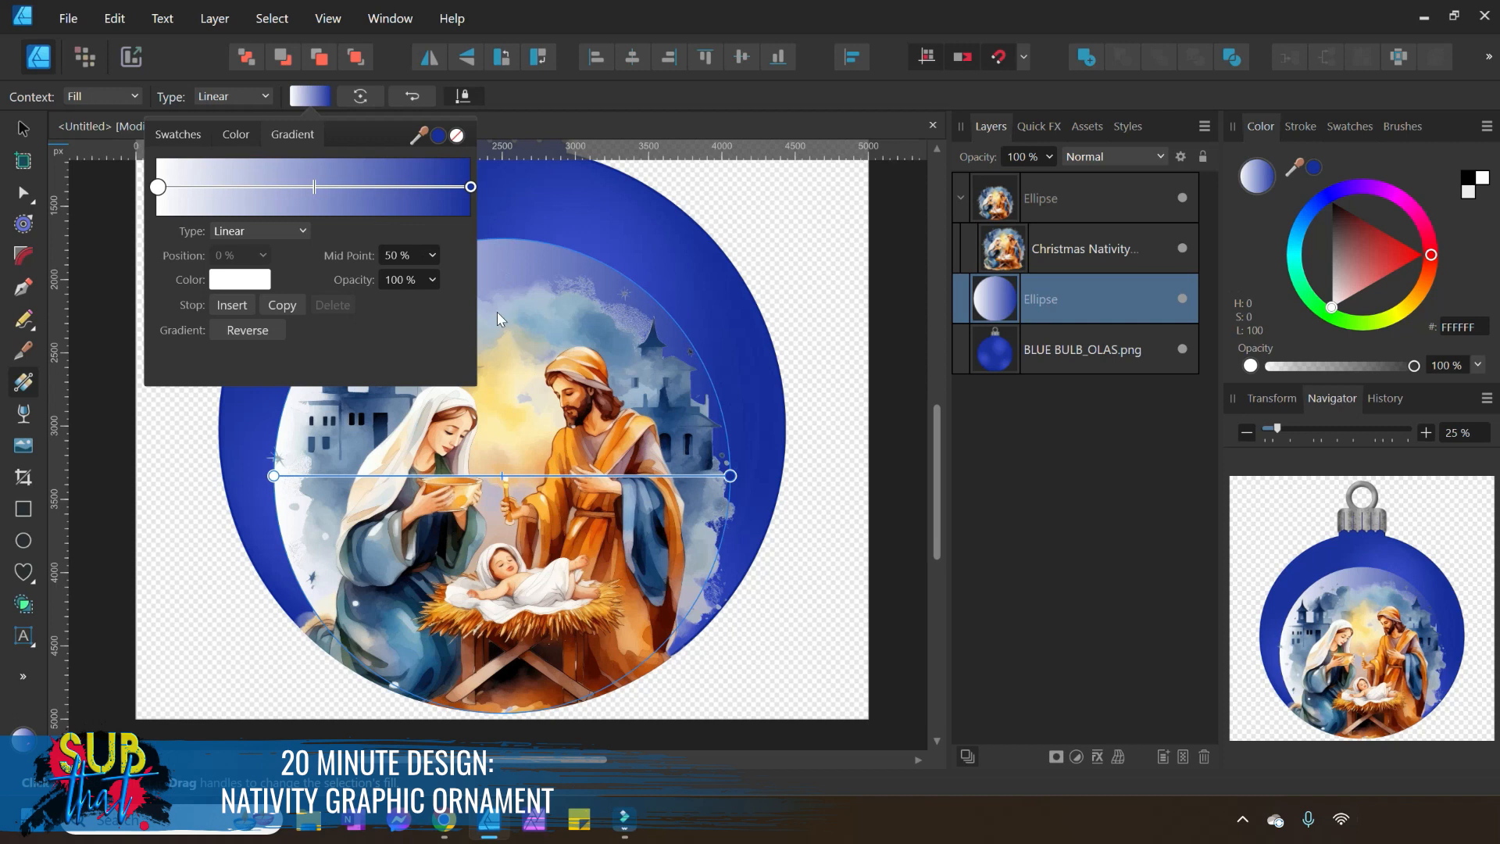
drag(419, 135, 502, 458)
click(438, 136)
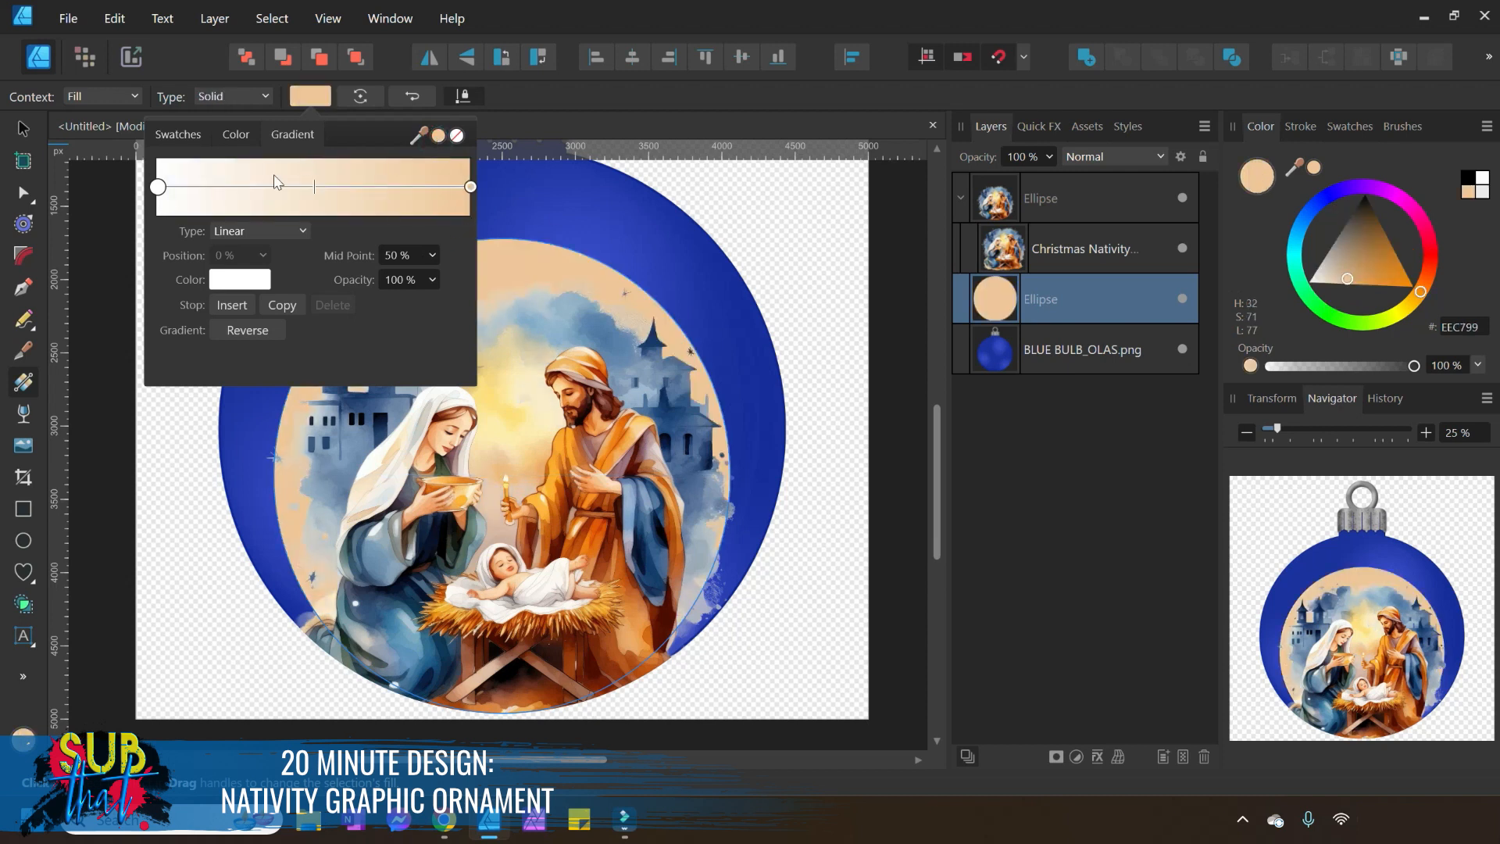
click(253, 330)
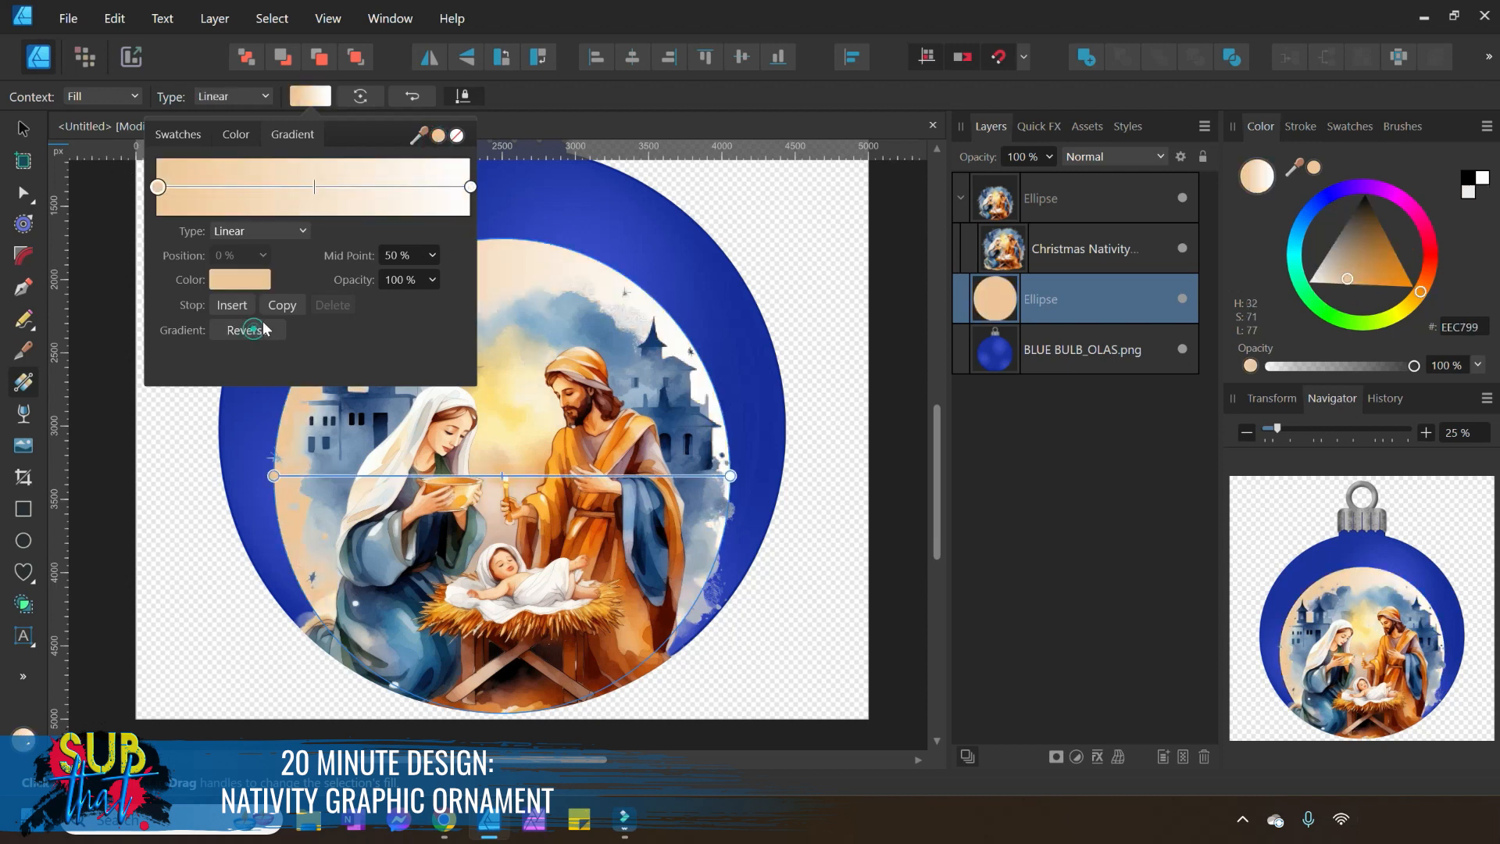
Recolour the gradient's end stop with the bright blue #253BAD sampled from the bulb.
click(470, 188)
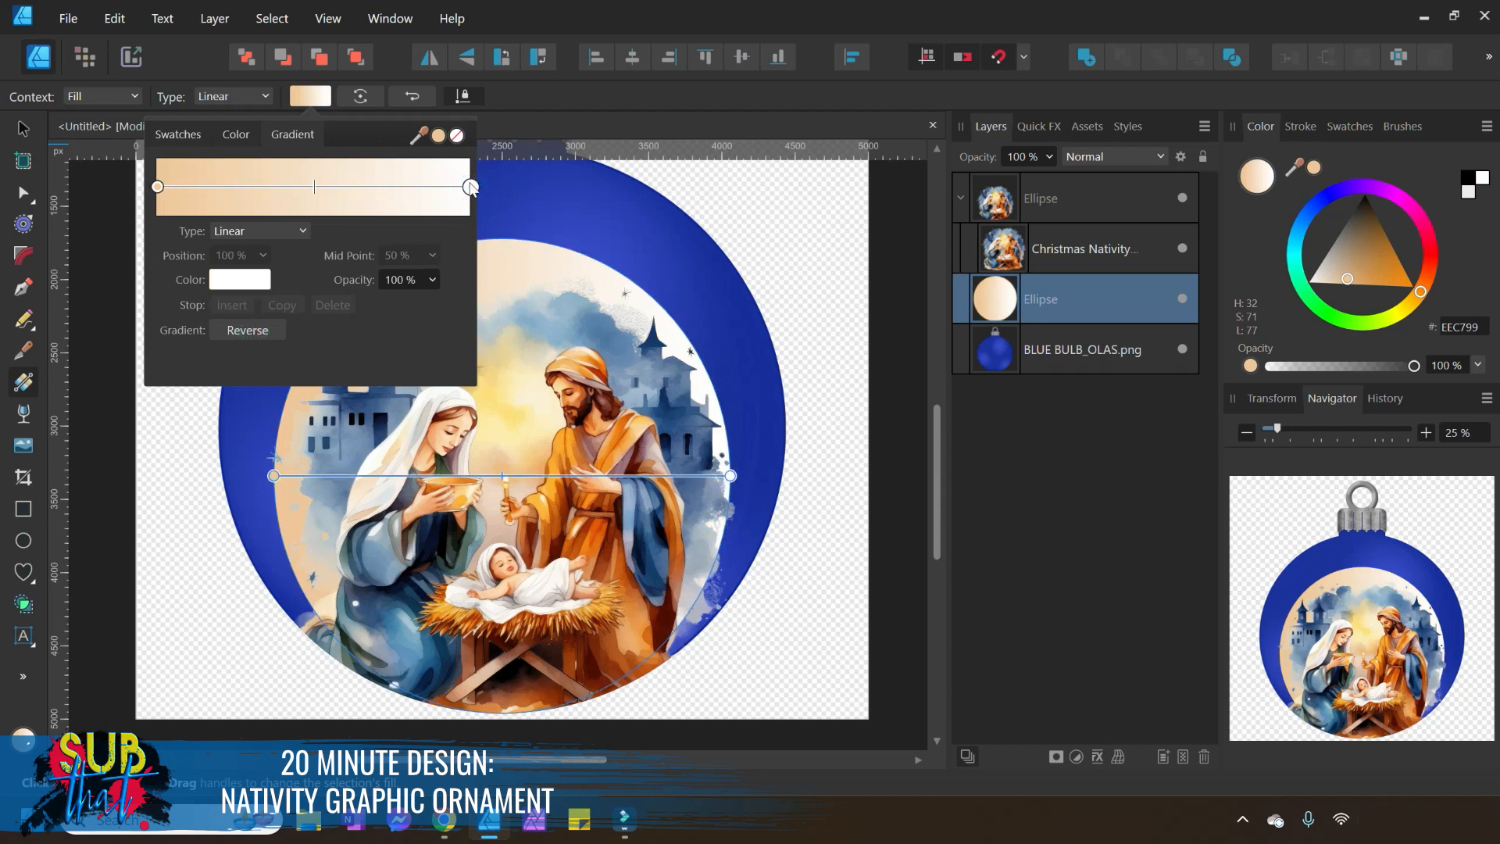
drag(419, 136, 631, 196)
click(438, 137)
click(436, 138)
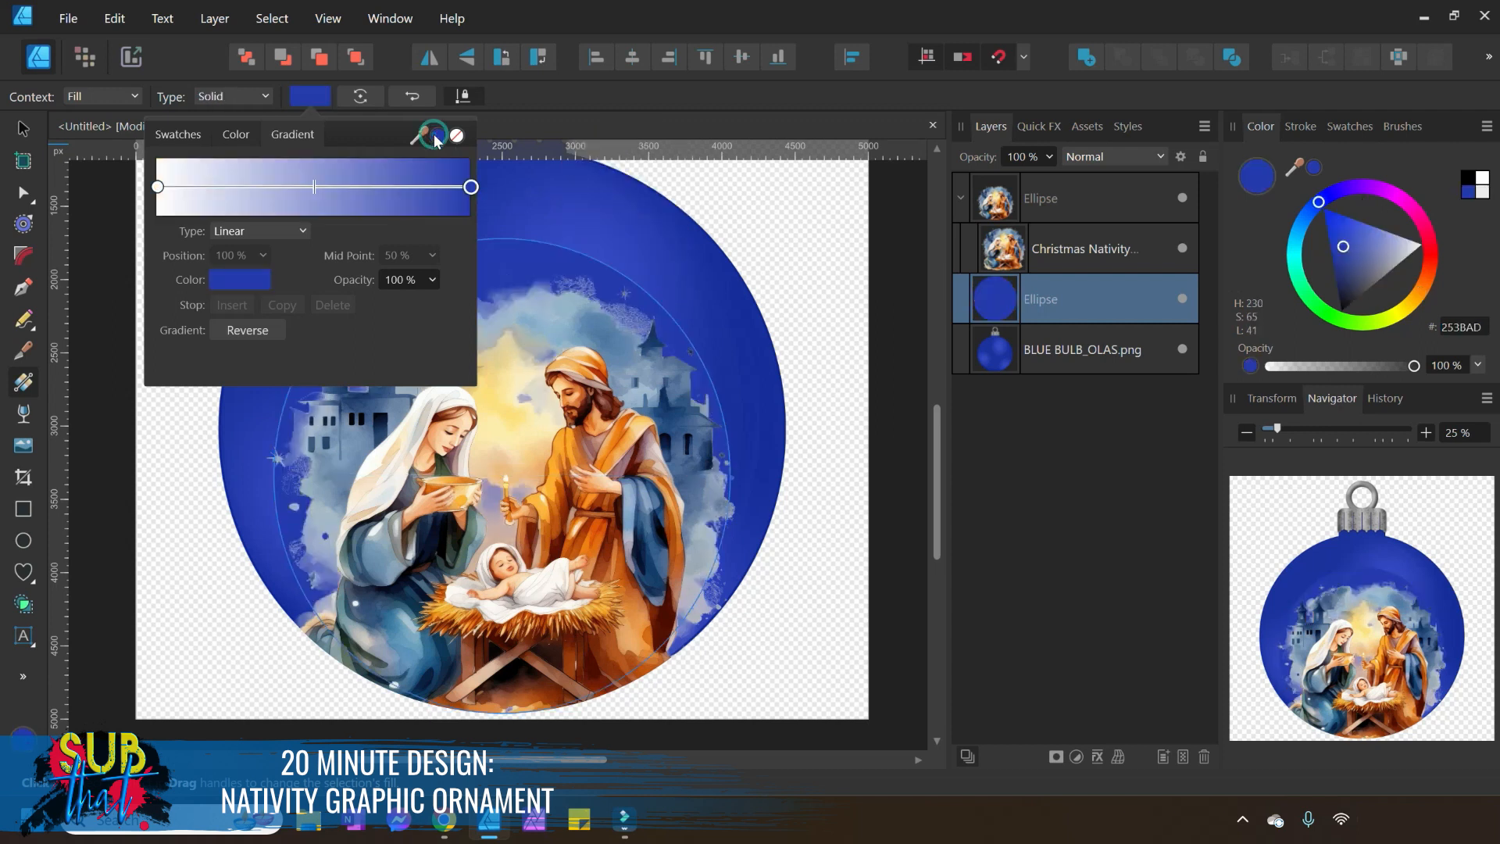
Apply the white-to-blue gradient to the smaller ellipse and set its type to Elliptical.
click(160, 187)
click(163, 190)
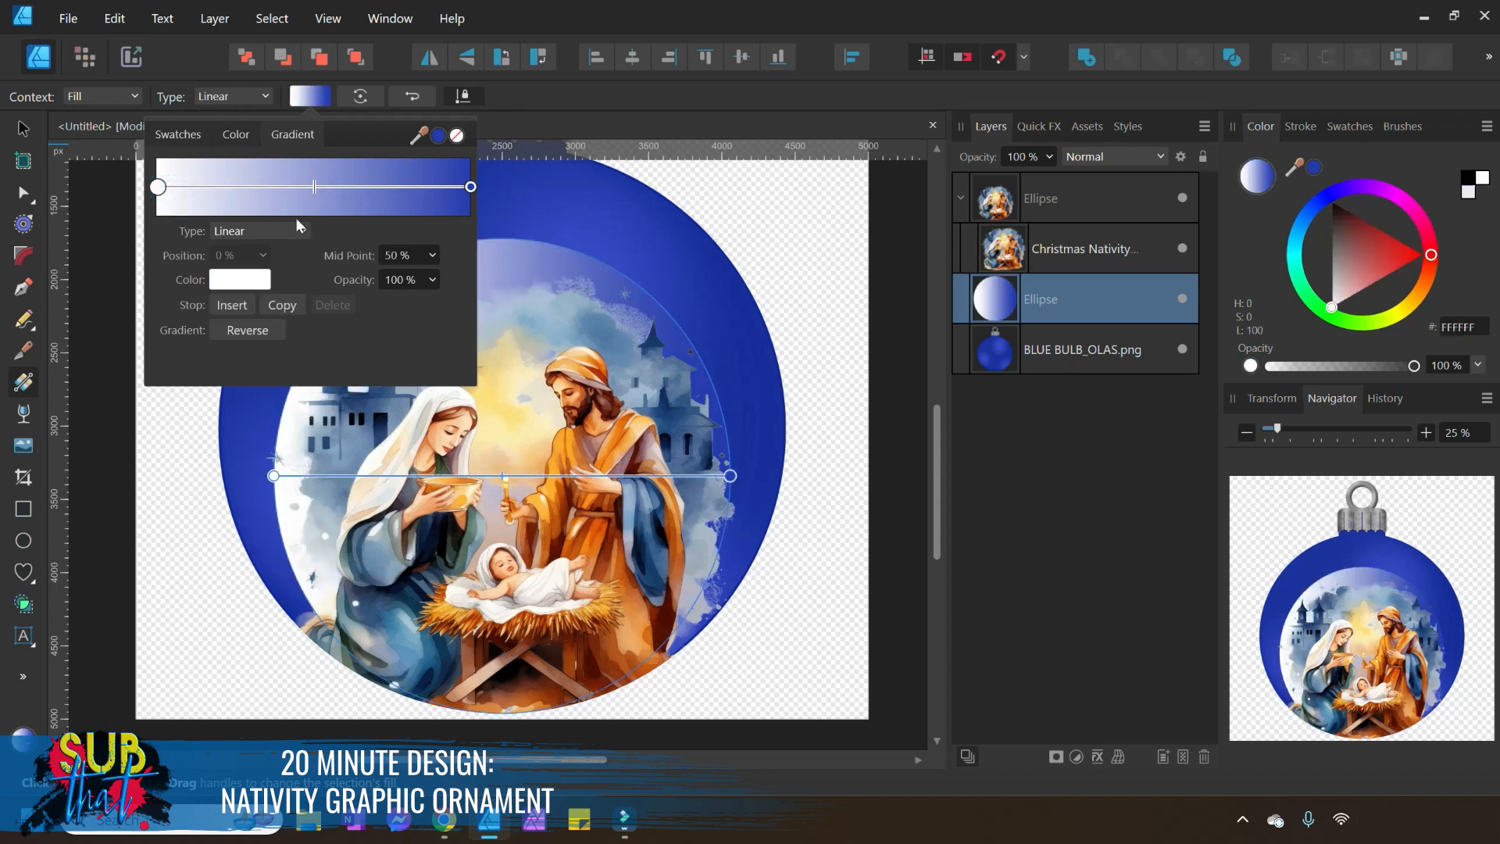
click(269, 228)
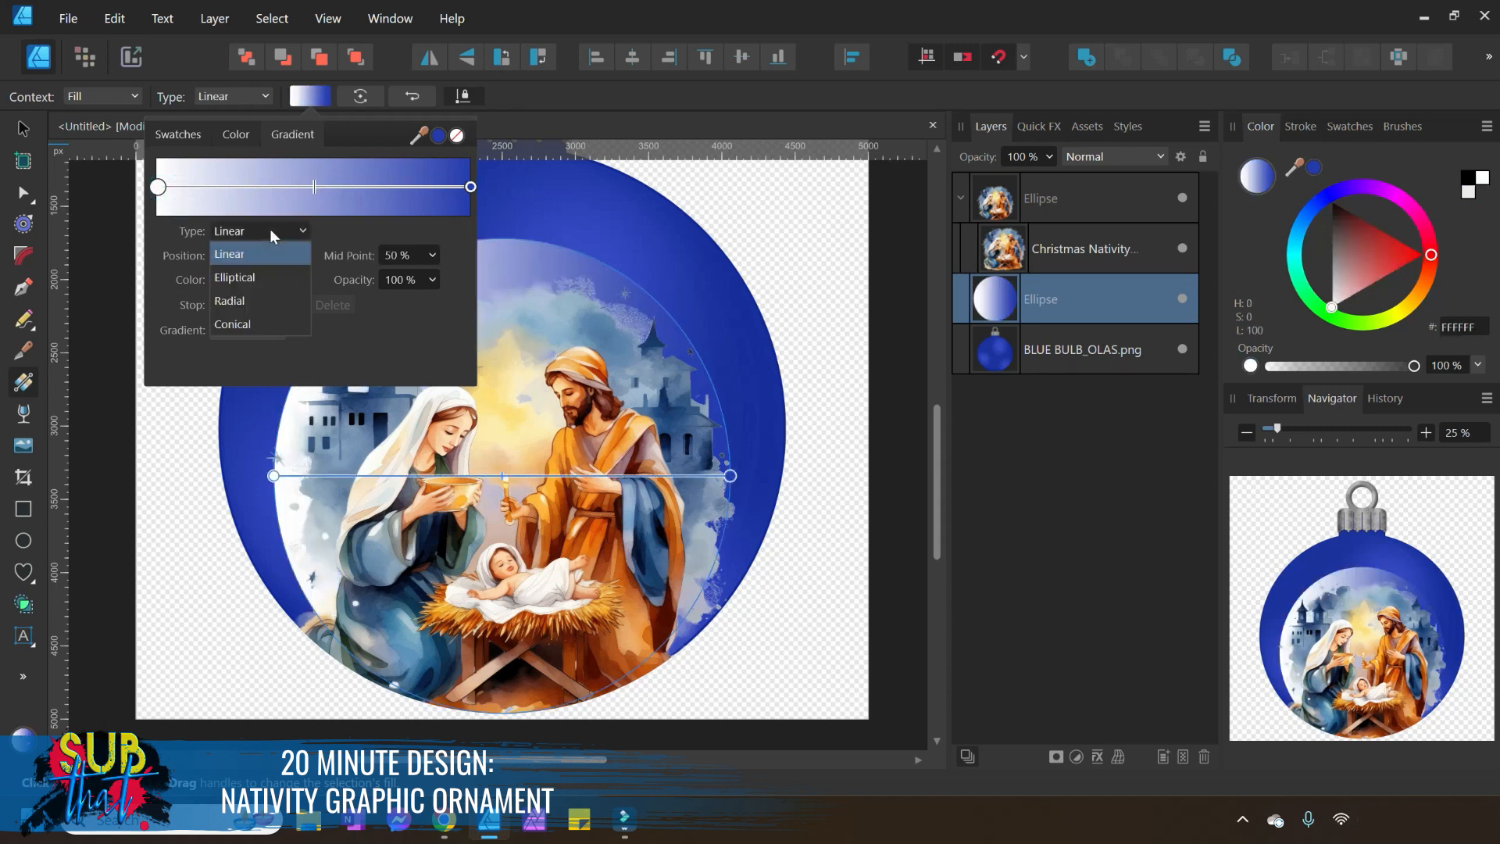
click(255, 280)
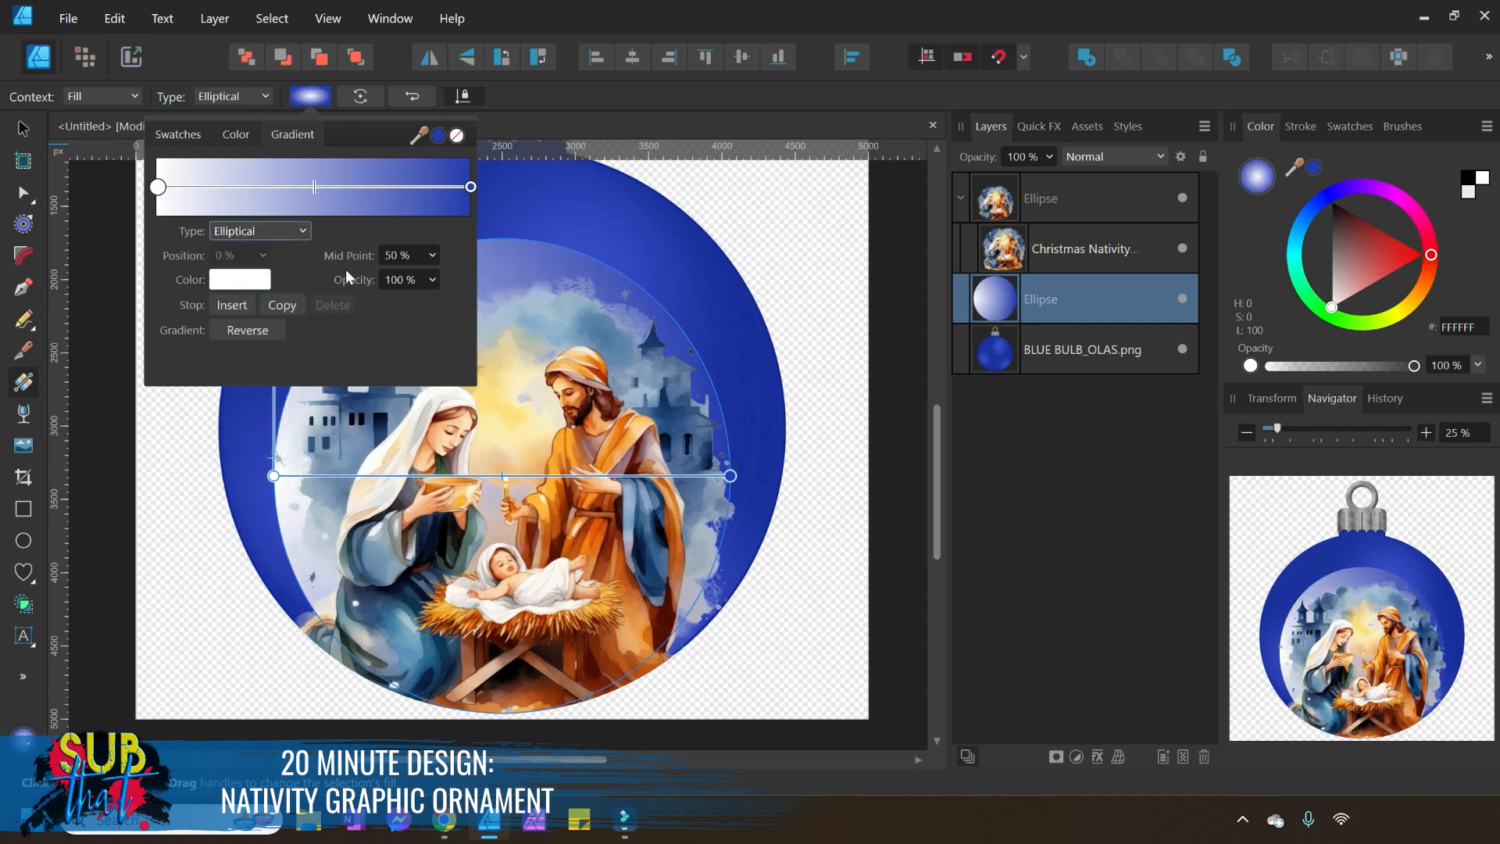
Move the gradient's white origin to the ellipse's centre and pull its blue end points in to just inside the ellipse's edge.
click(157, 188)
drag(270, 473, 502, 476)
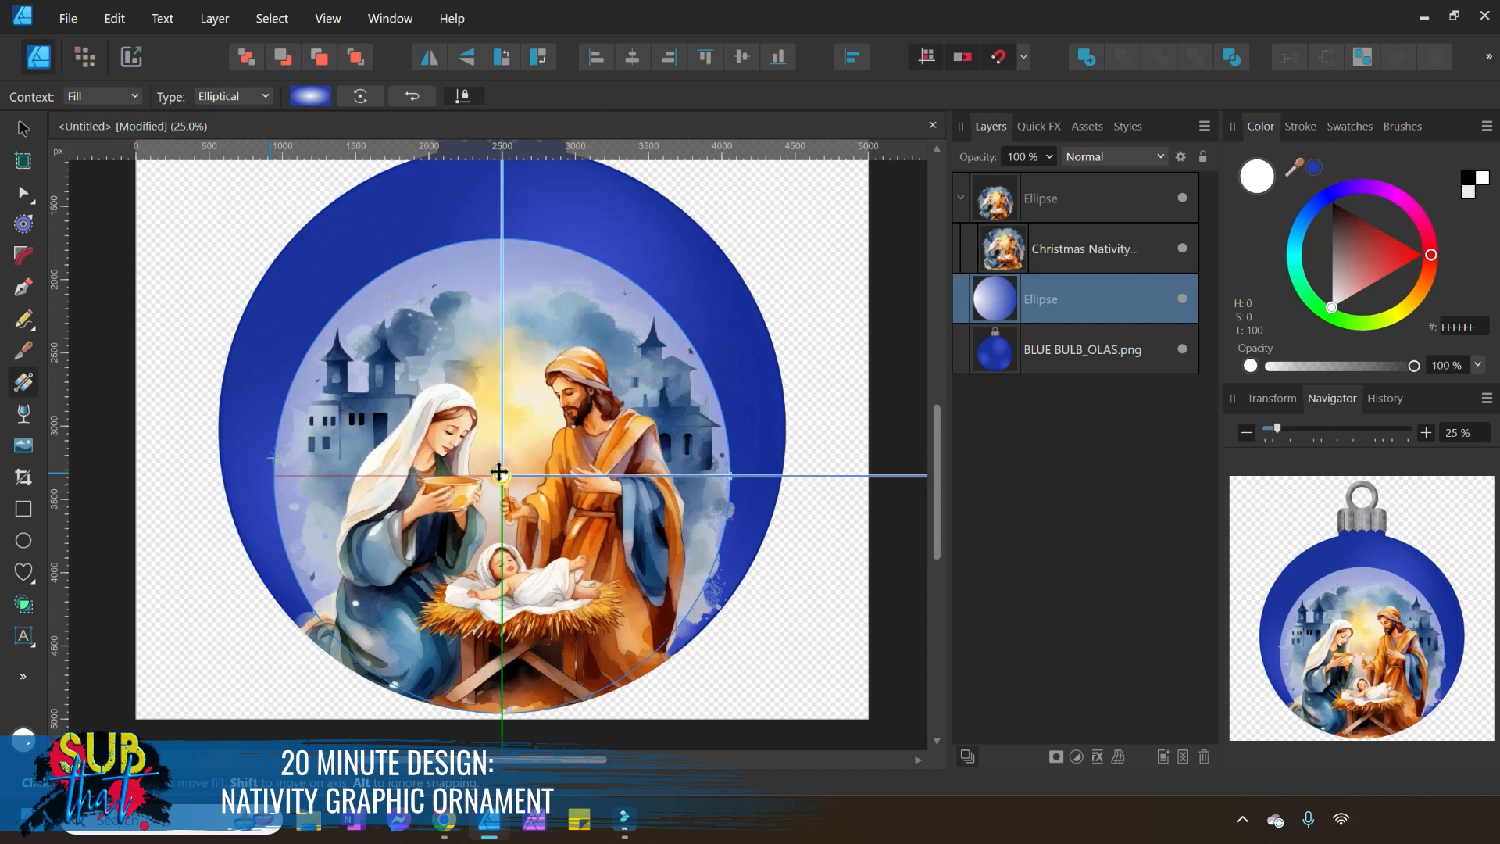
click(1246, 432)
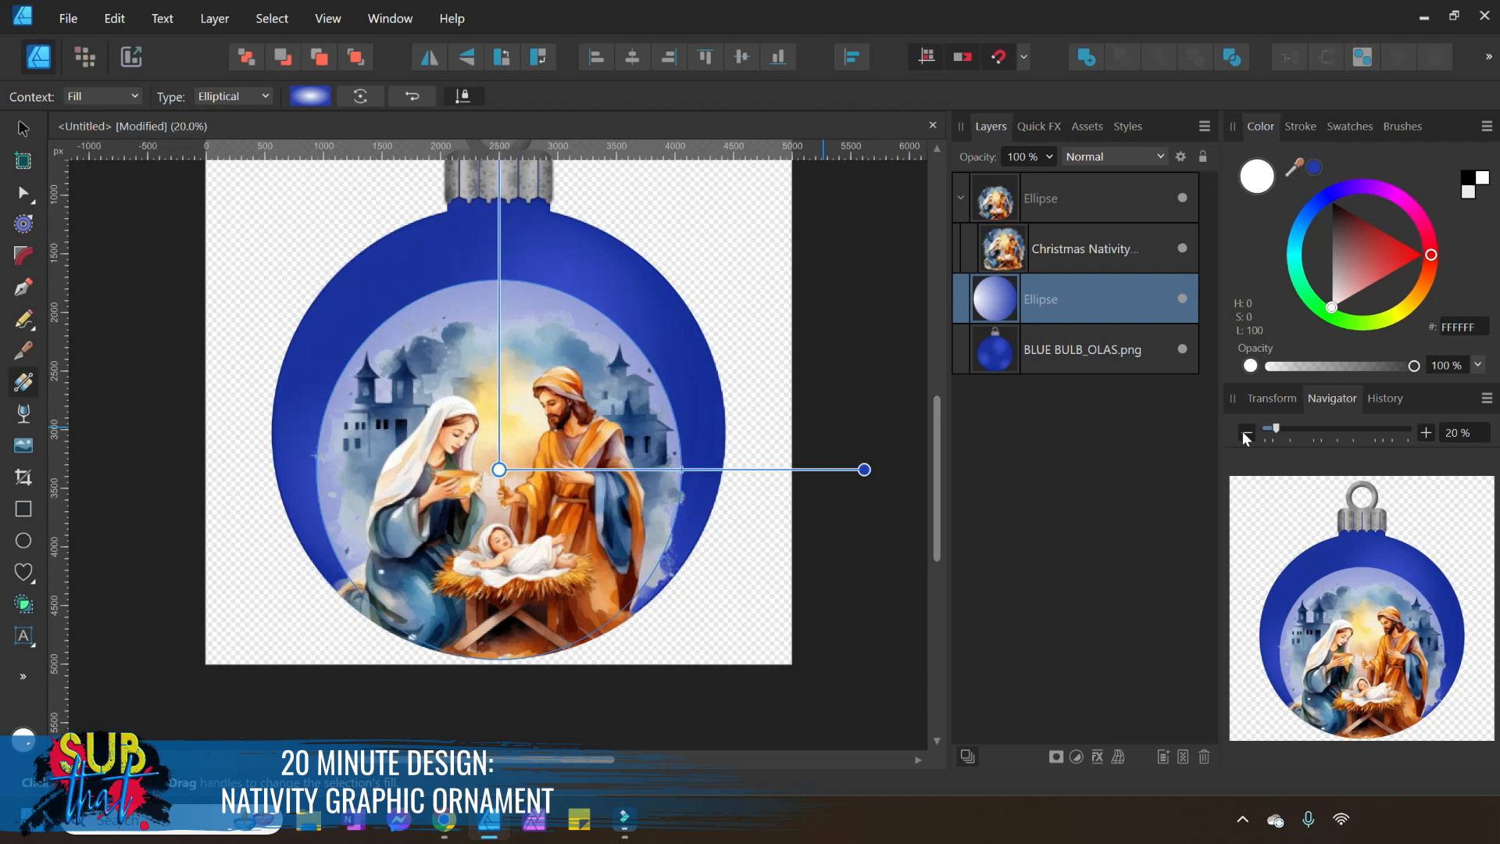
click(1247, 433)
click(1246, 433)
drag(494, 268, 496, 371)
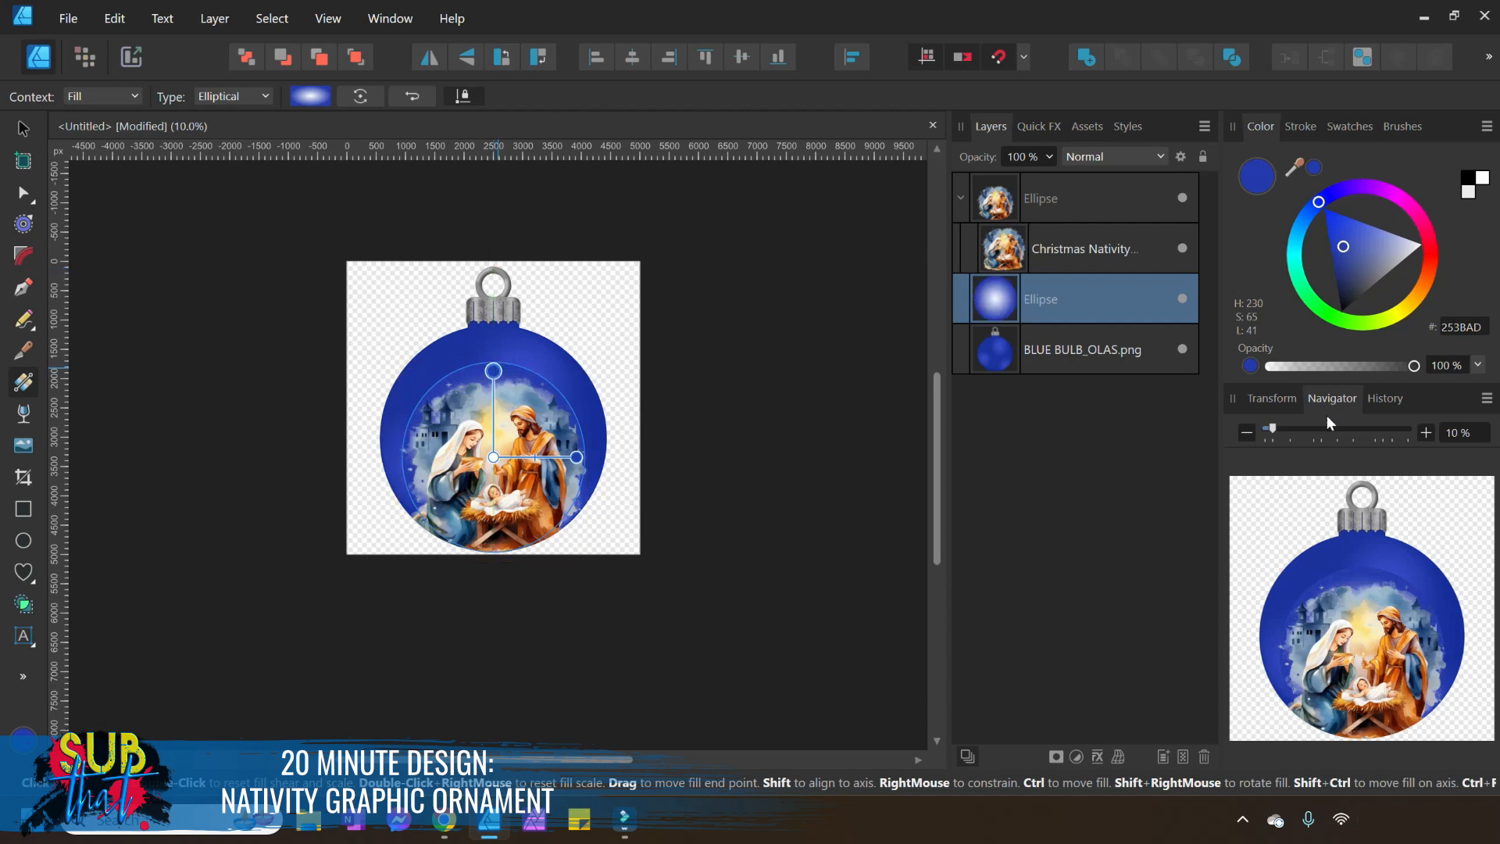
click(1426, 433)
click(1426, 432)
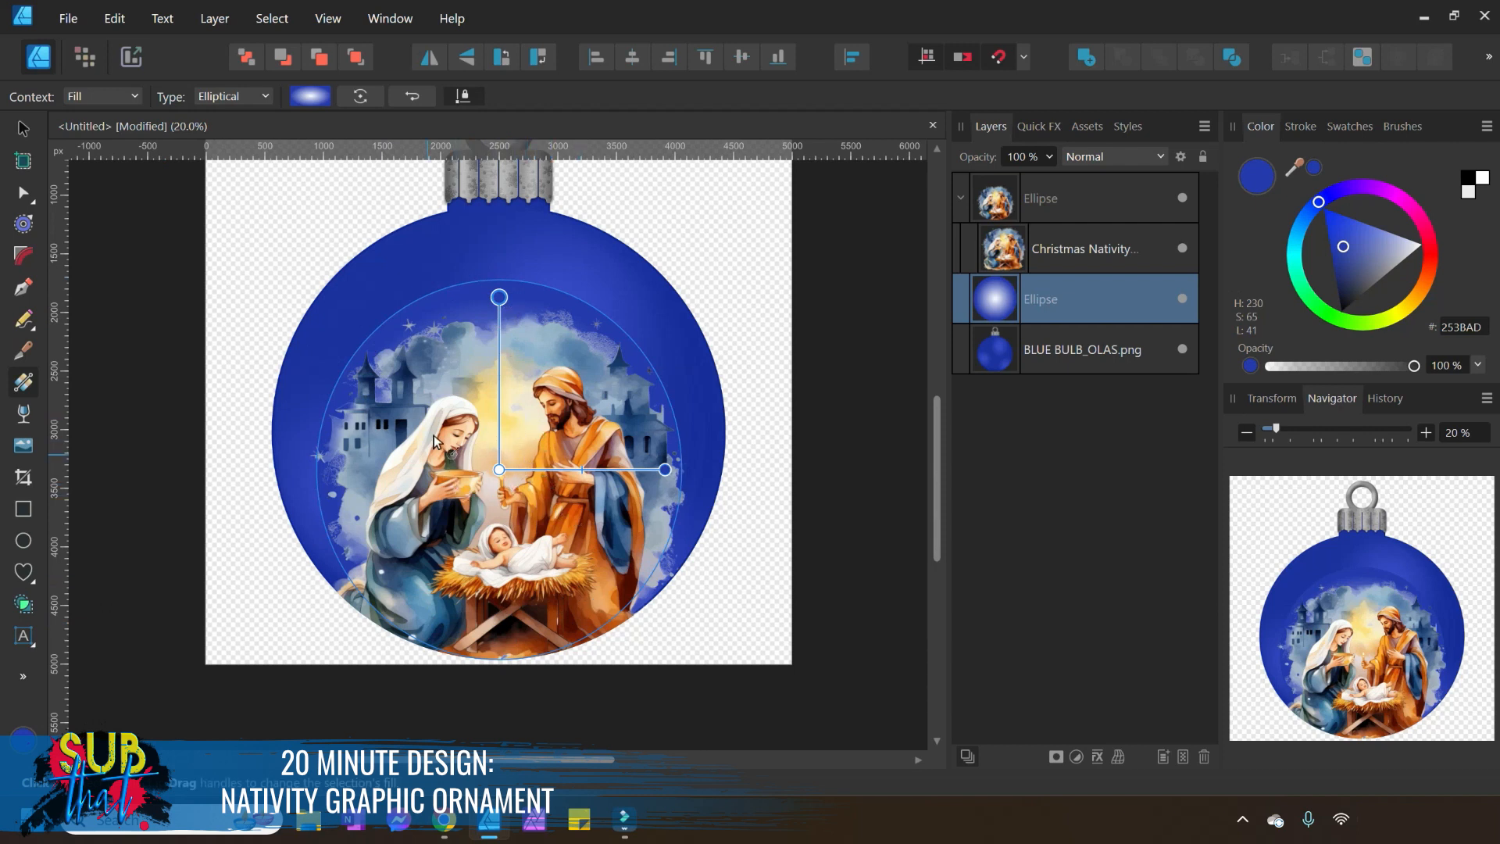
click(24, 129)
click(145, 260)
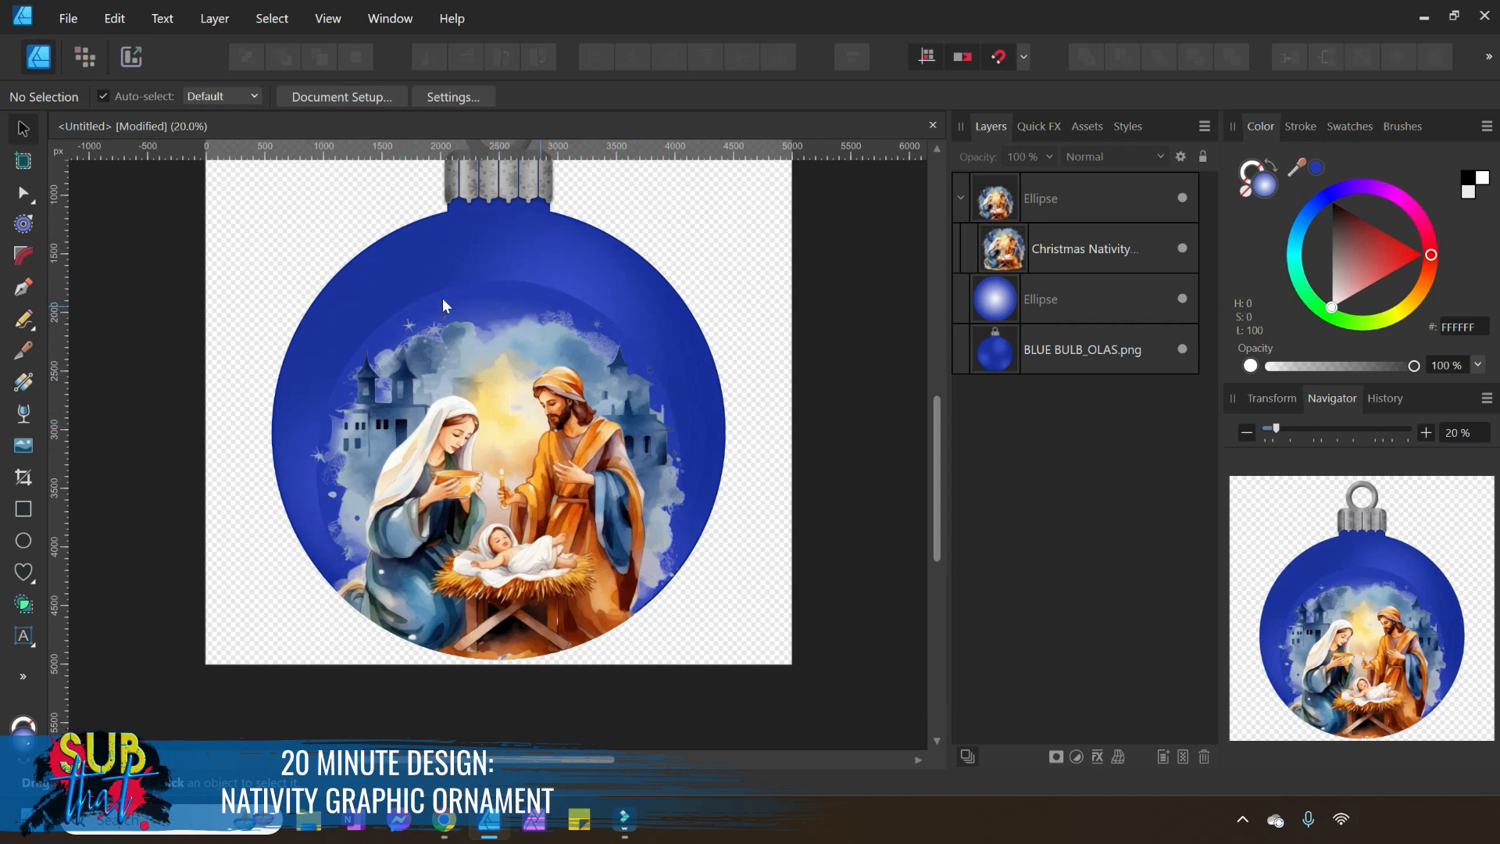
click(1073, 309)
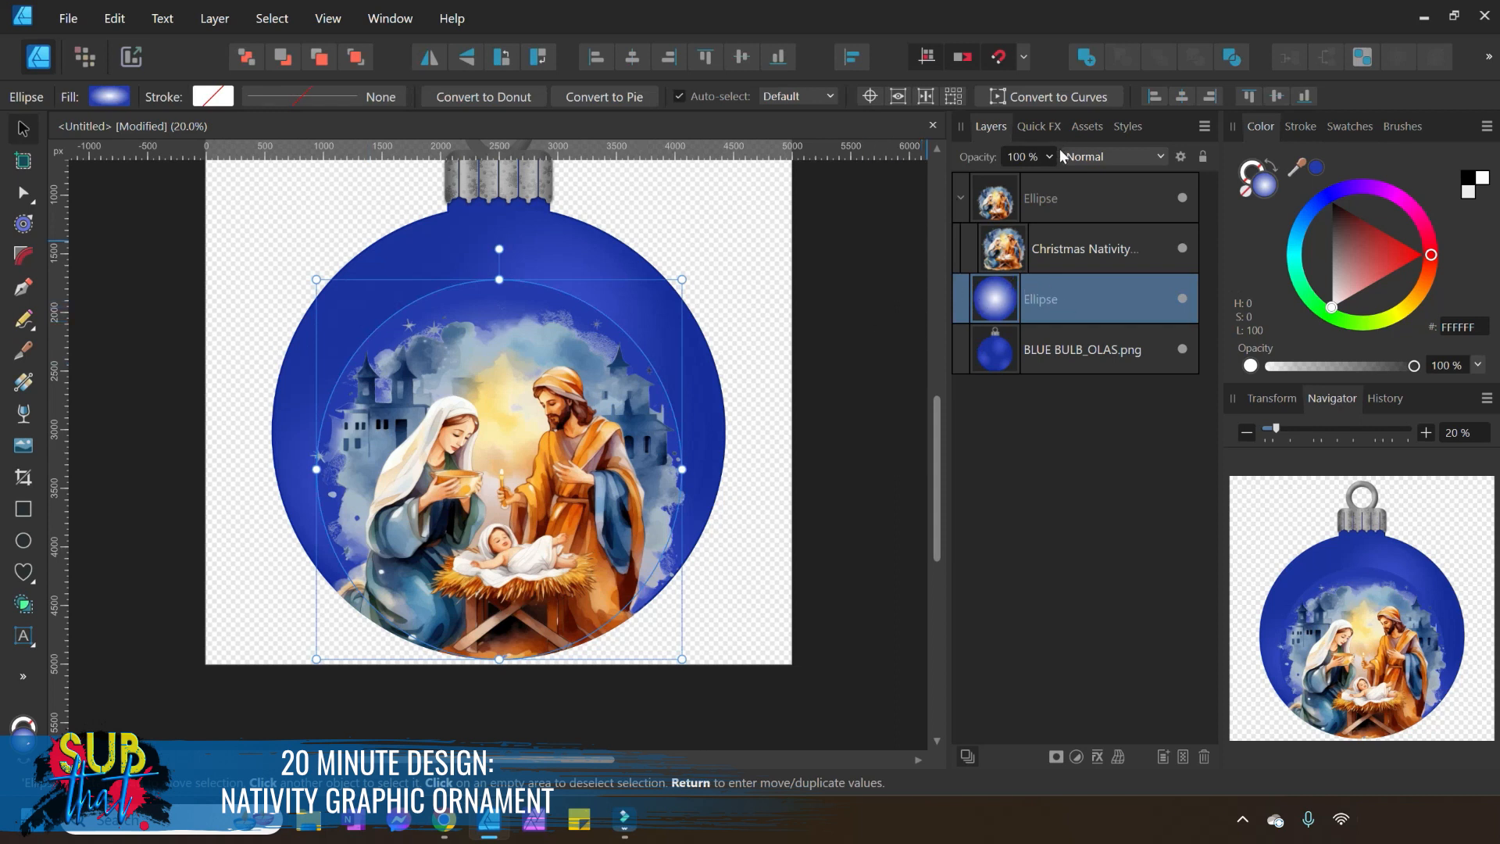
click(1050, 130)
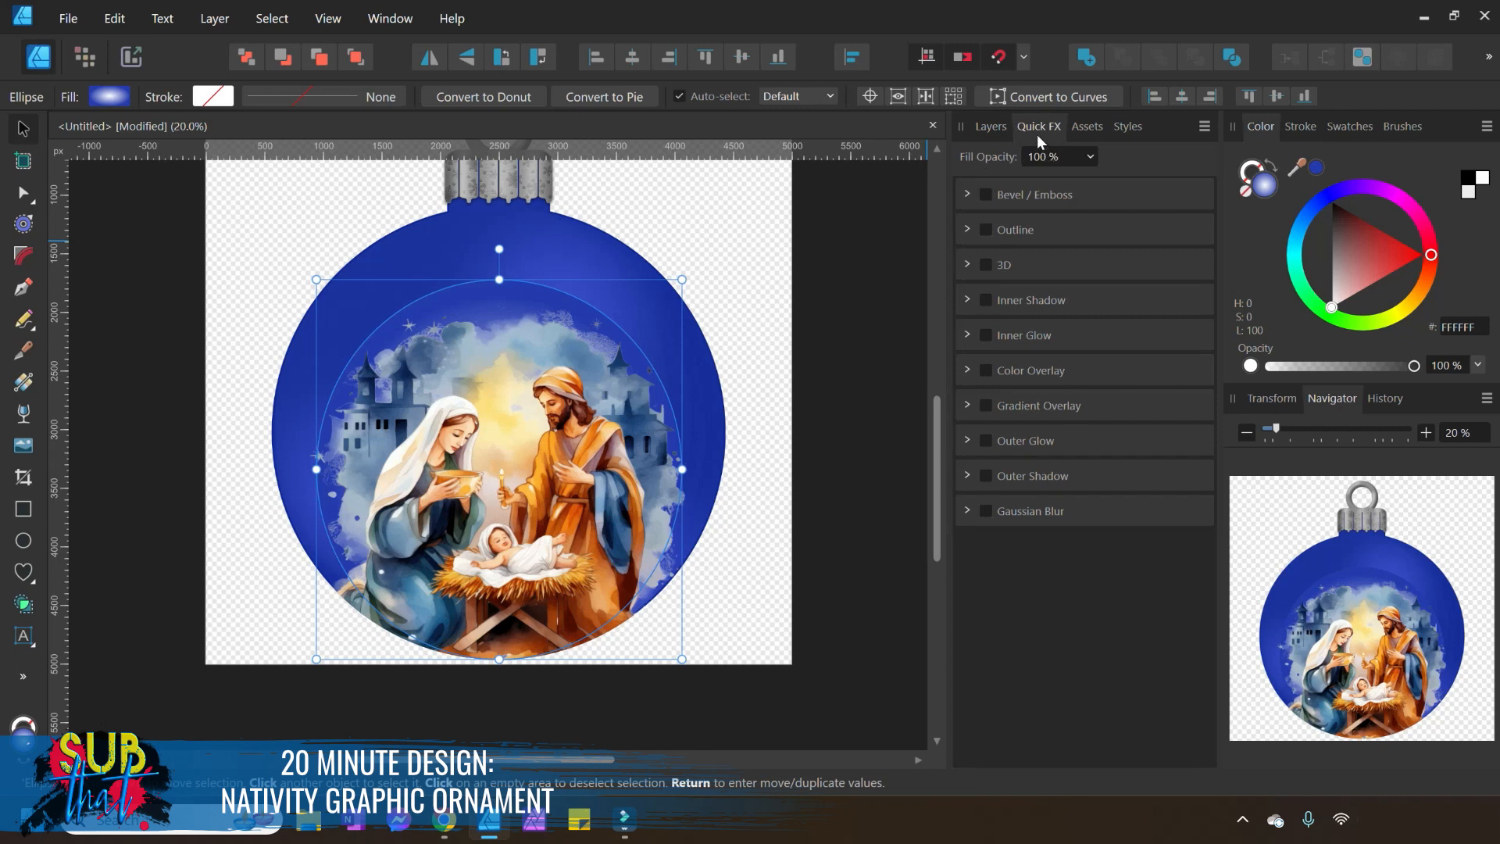
click(991, 127)
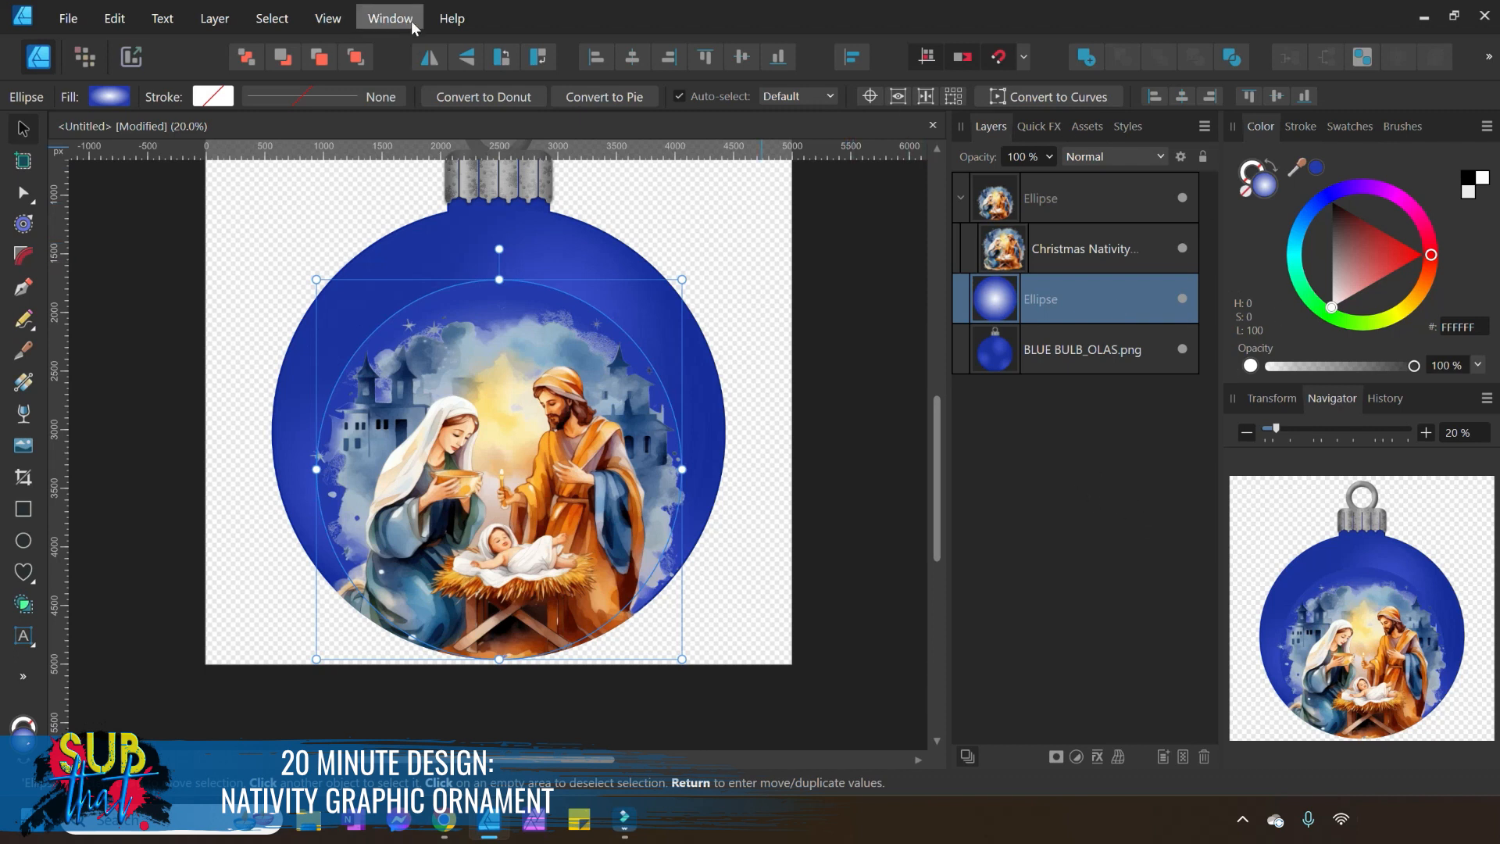
click(334, 17)
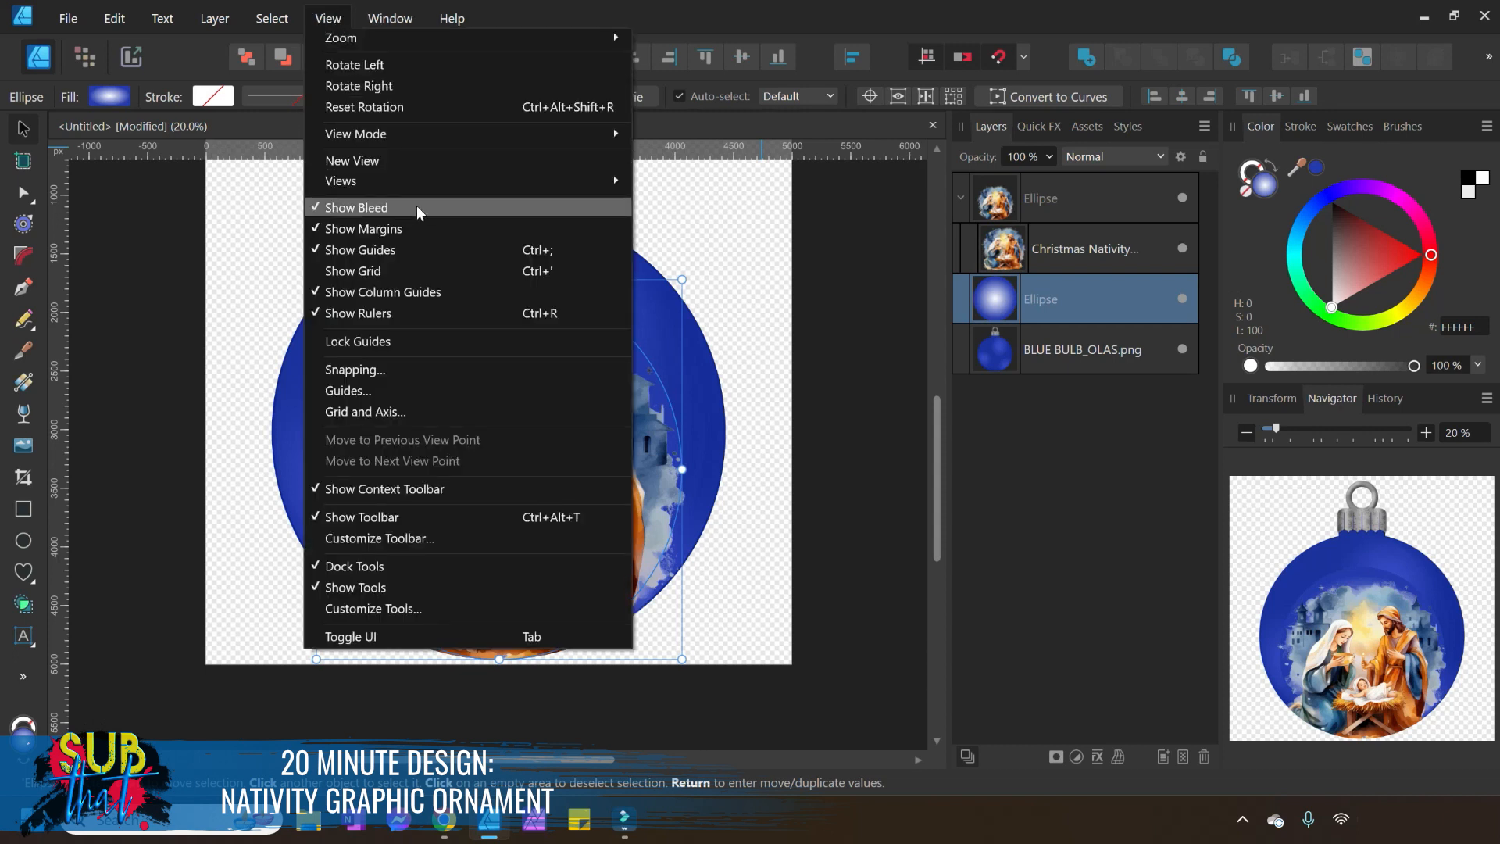
click(390, 18)
click(388, 19)
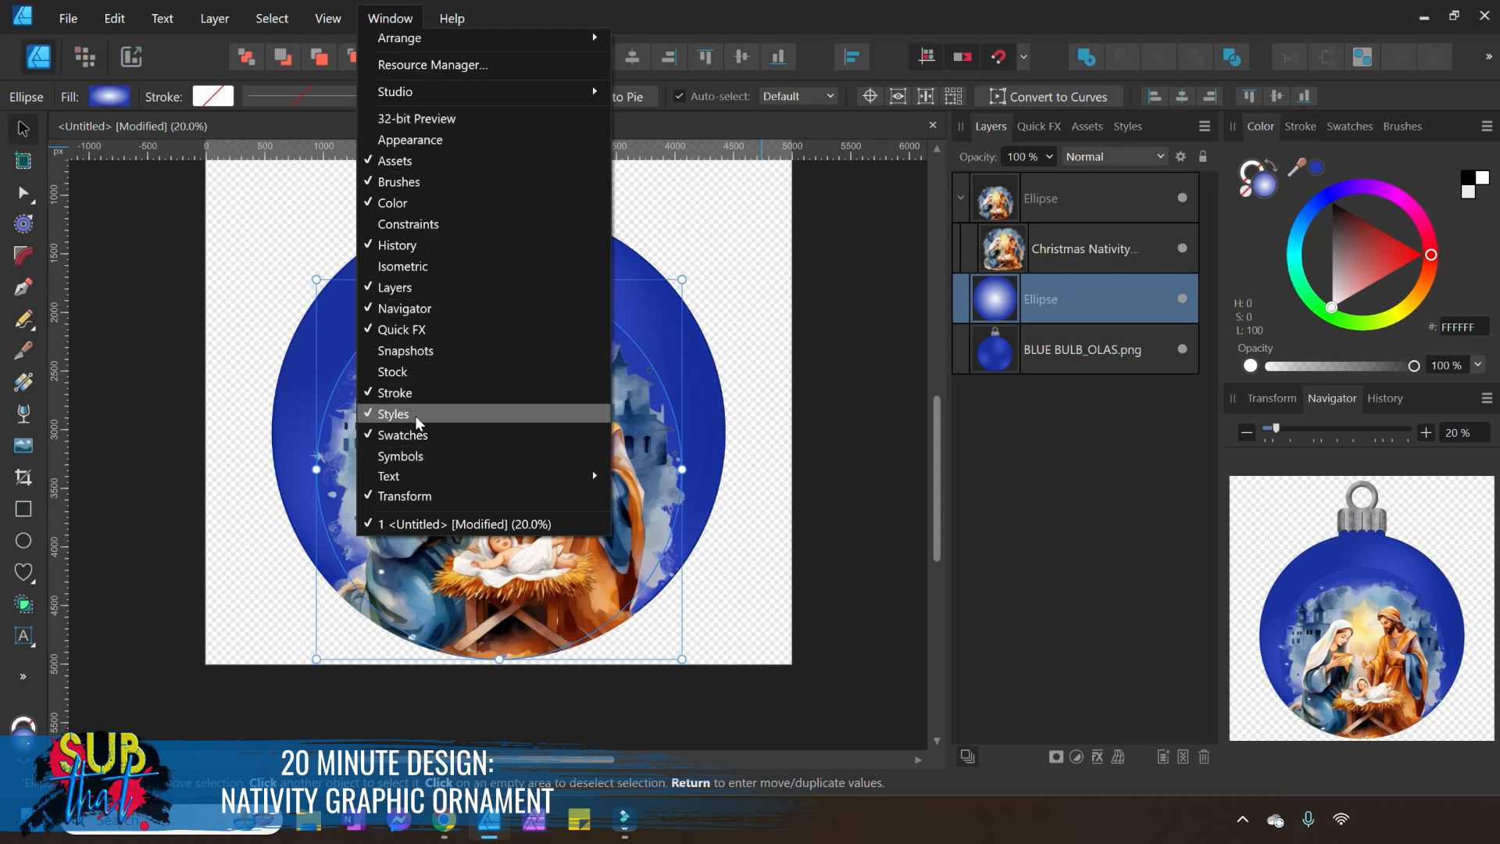
click(833, 531)
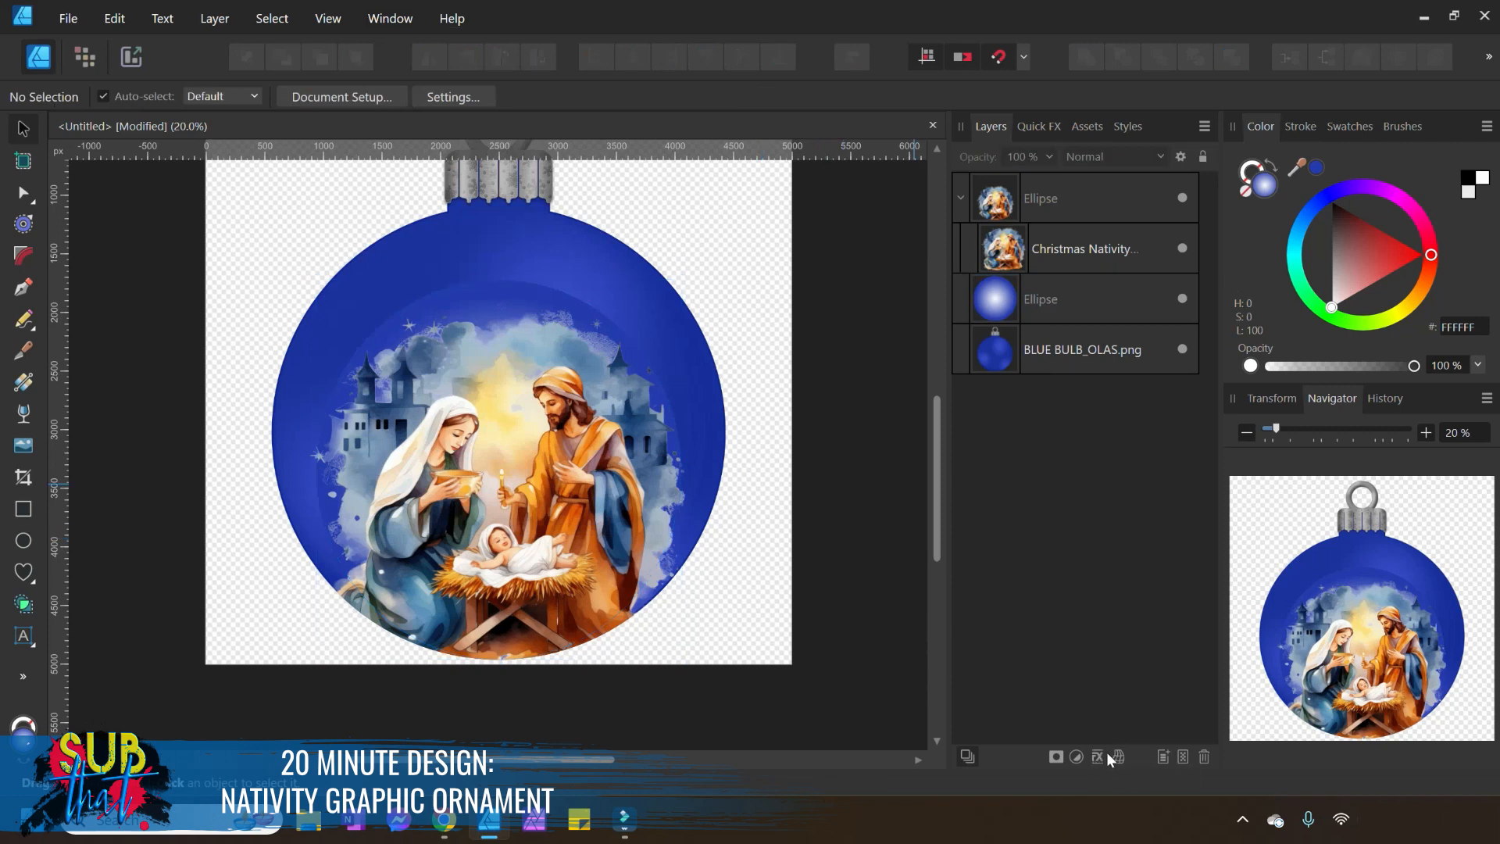
Apply a Gaussian Blur layer effect with a 100 px radius to the gradient ellipse, leaving Bevel / Emboss off.
click(1059, 297)
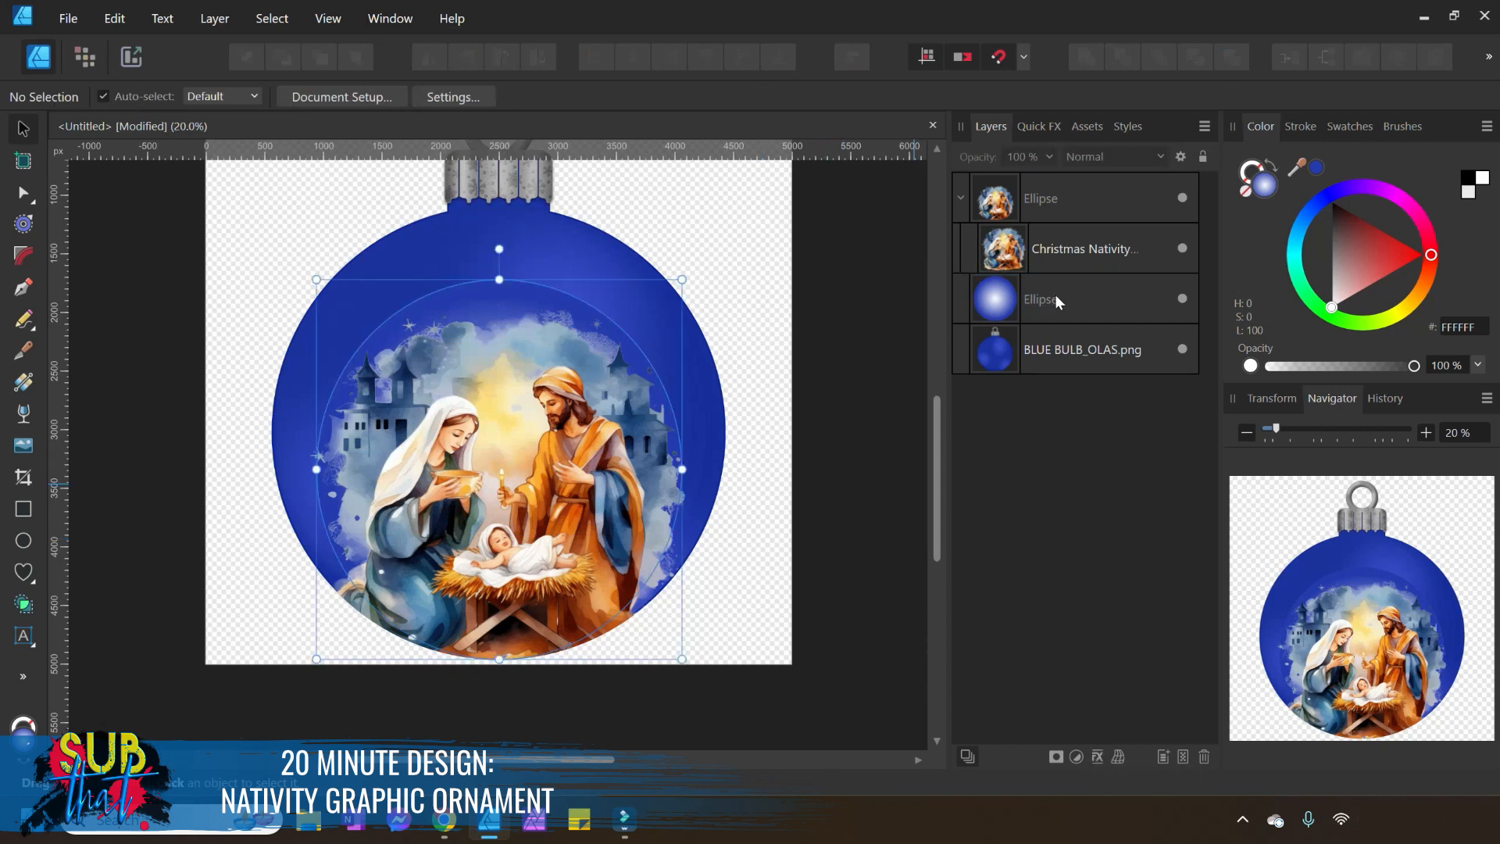
click(1100, 758)
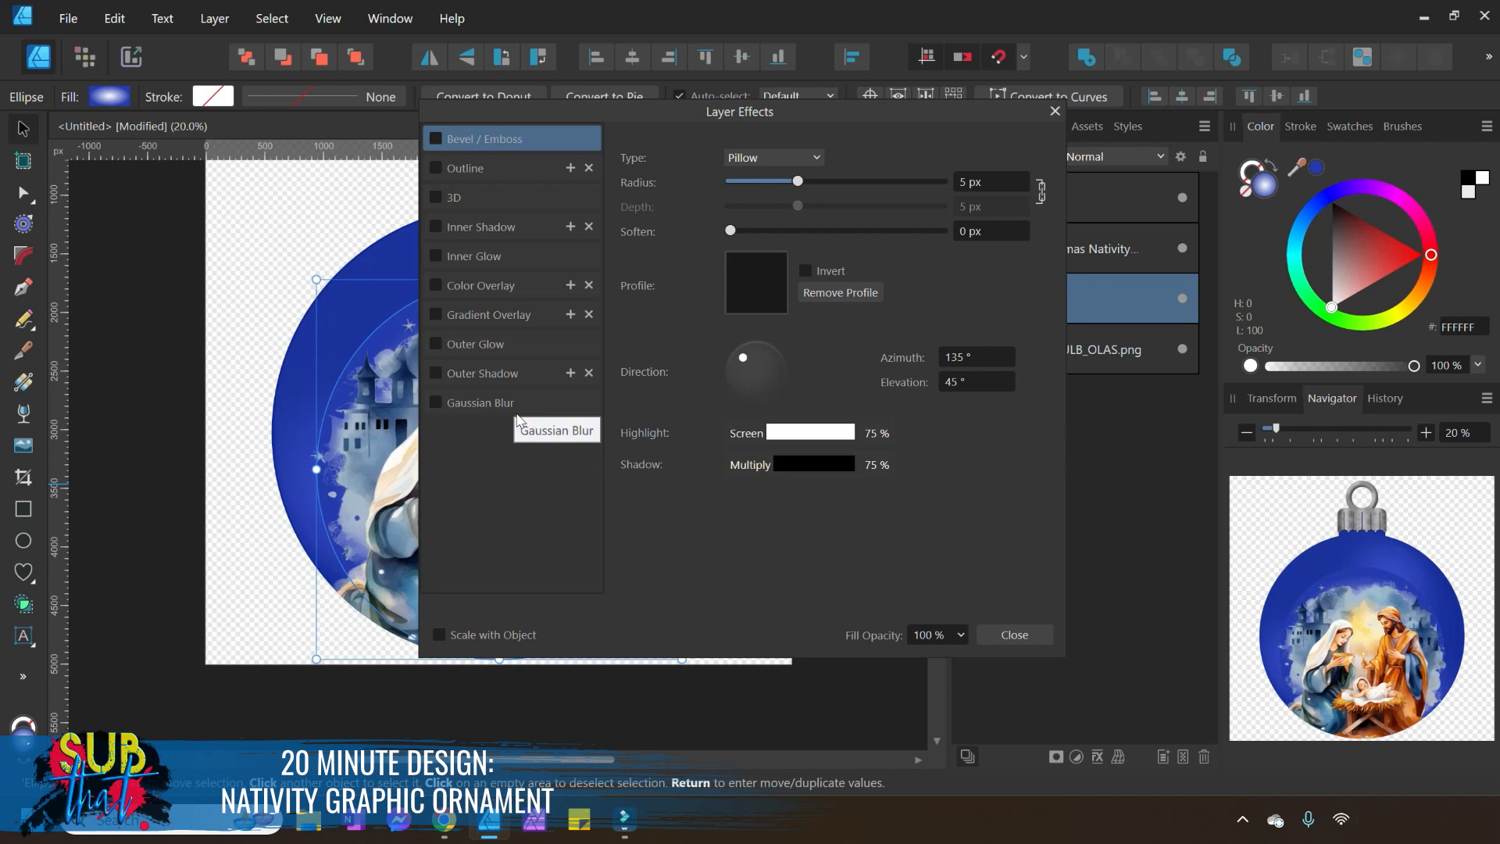
click(436, 404)
drag(662, 130, 963, 138)
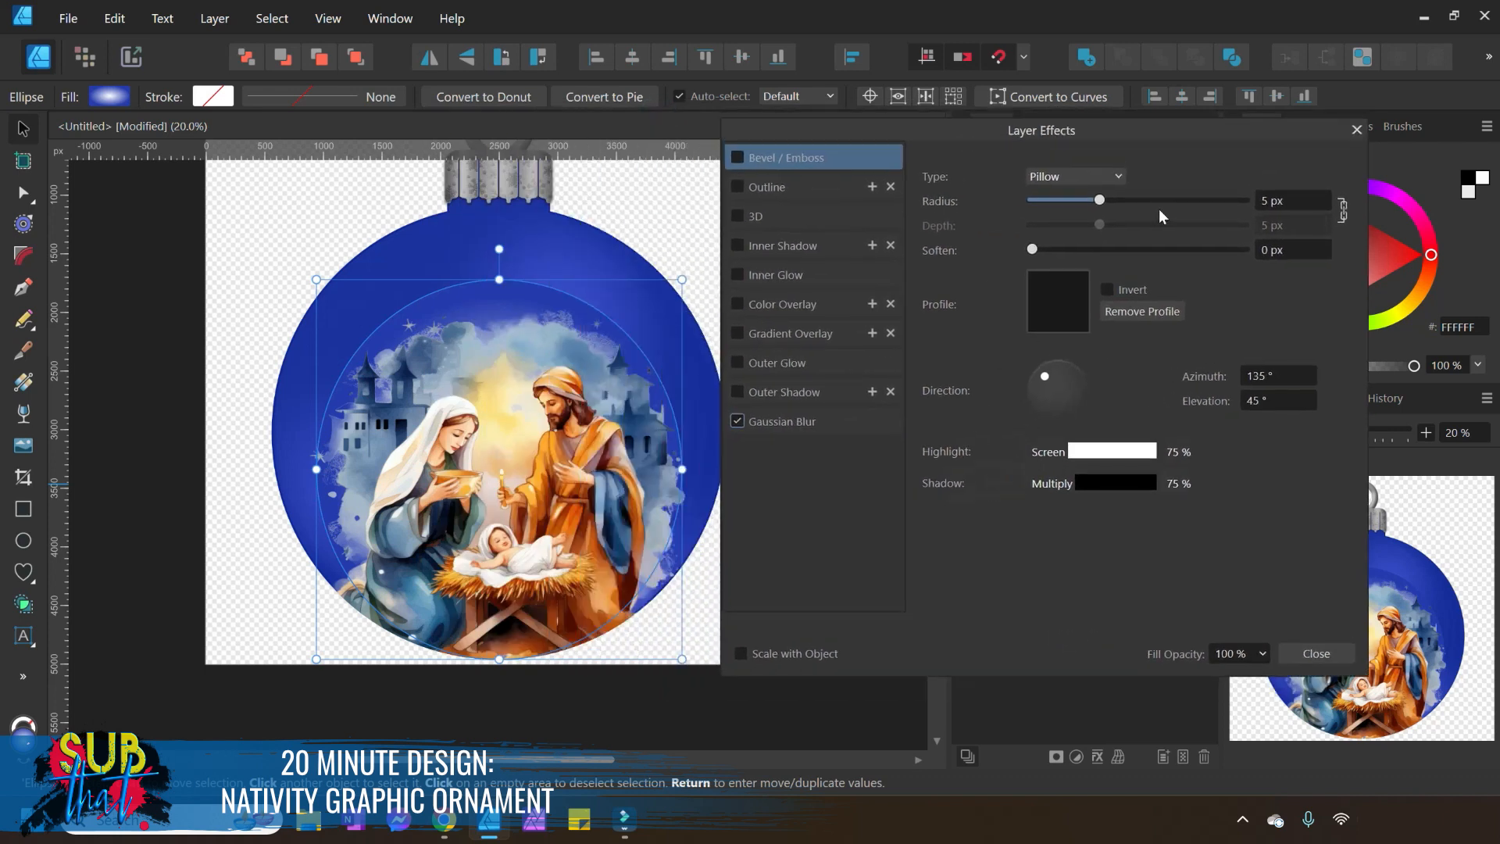
drag(1100, 201, 1048, 203)
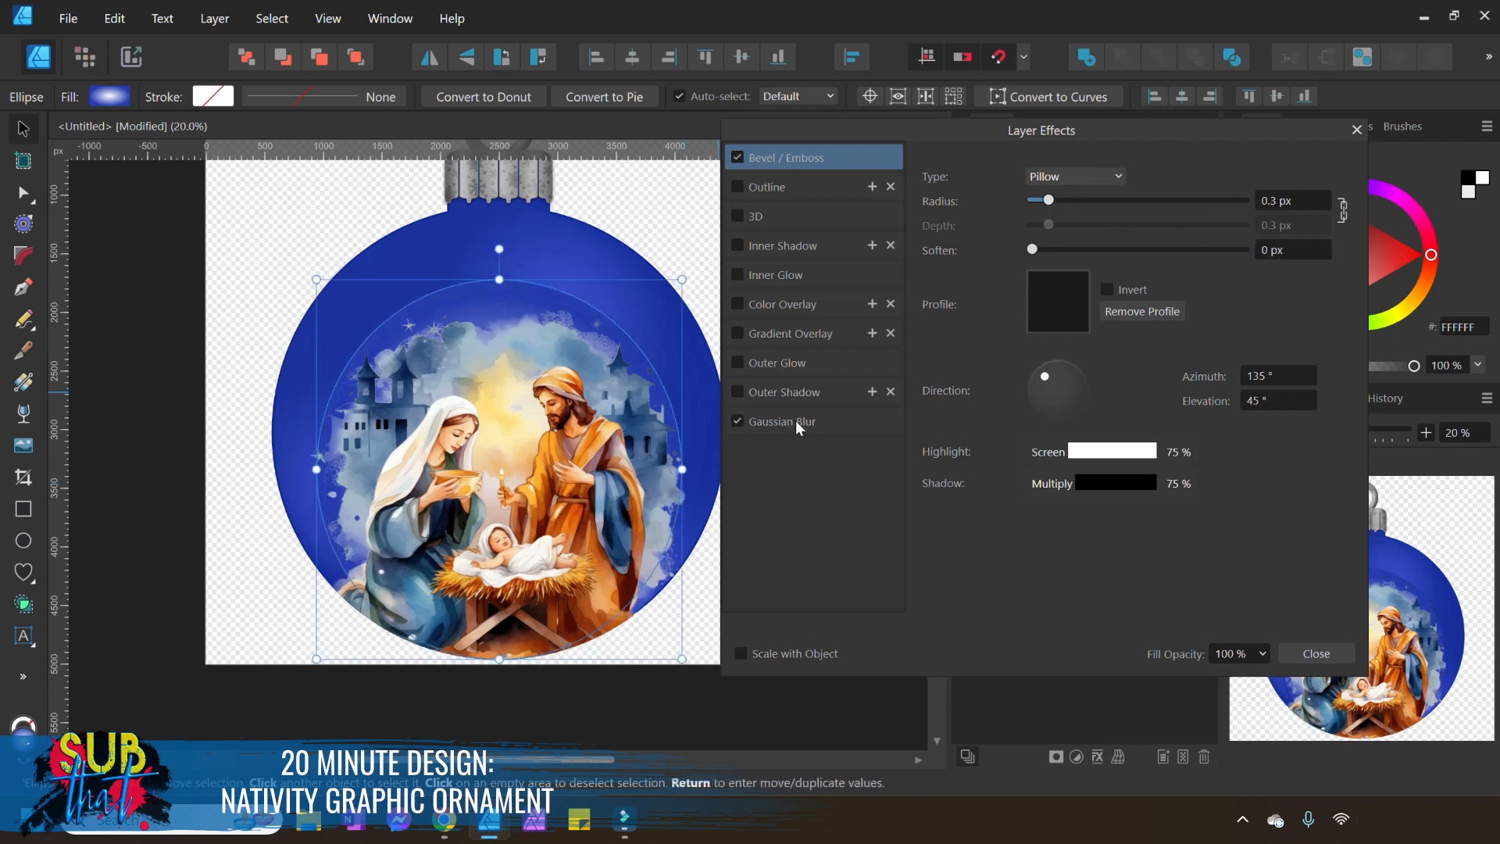
click(739, 158)
click(813, 421)
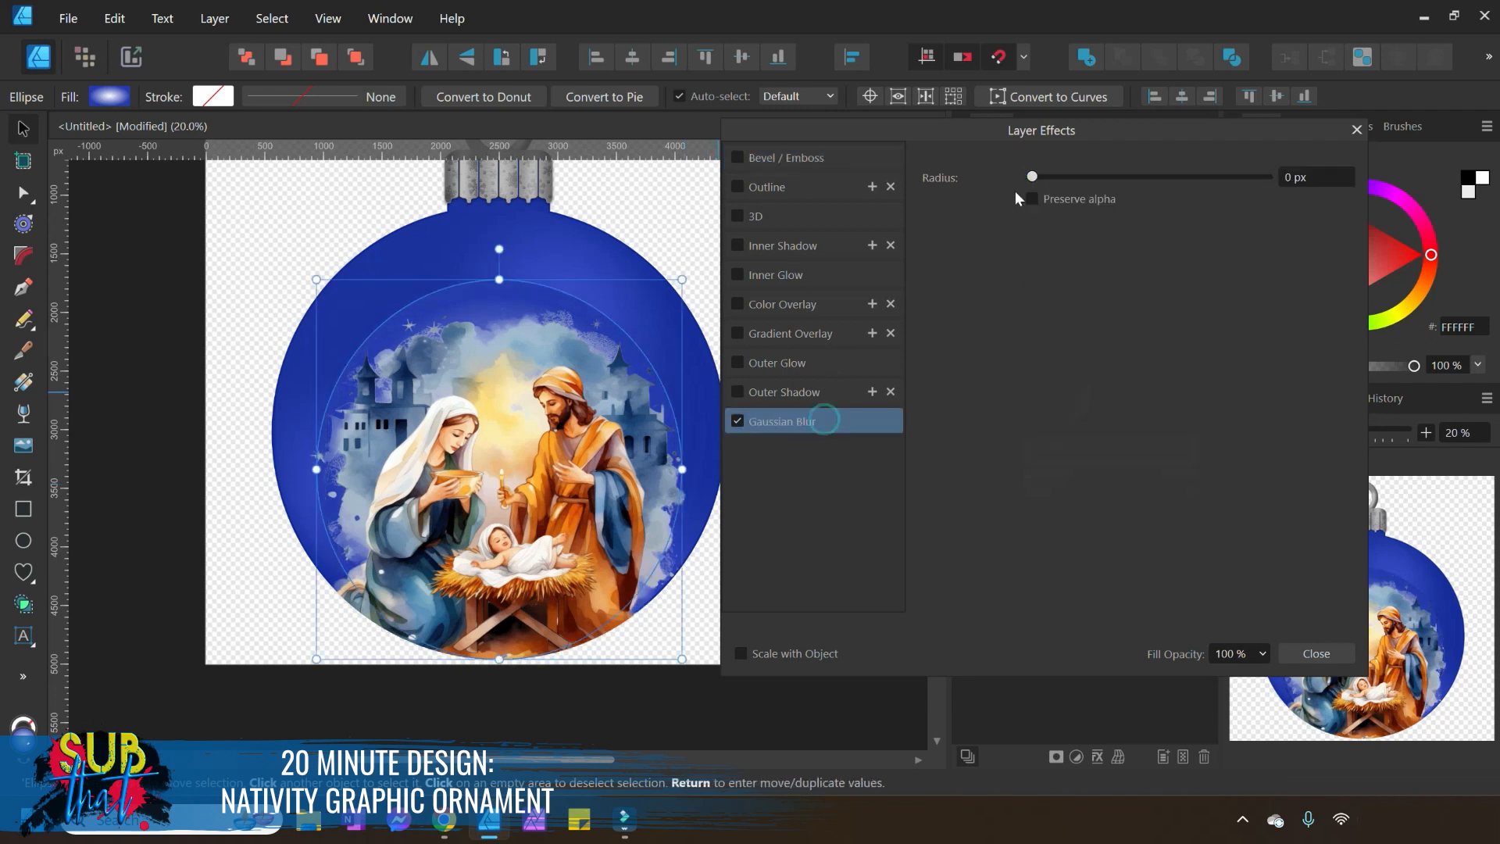
drag(1042, 182, 1274, 200)
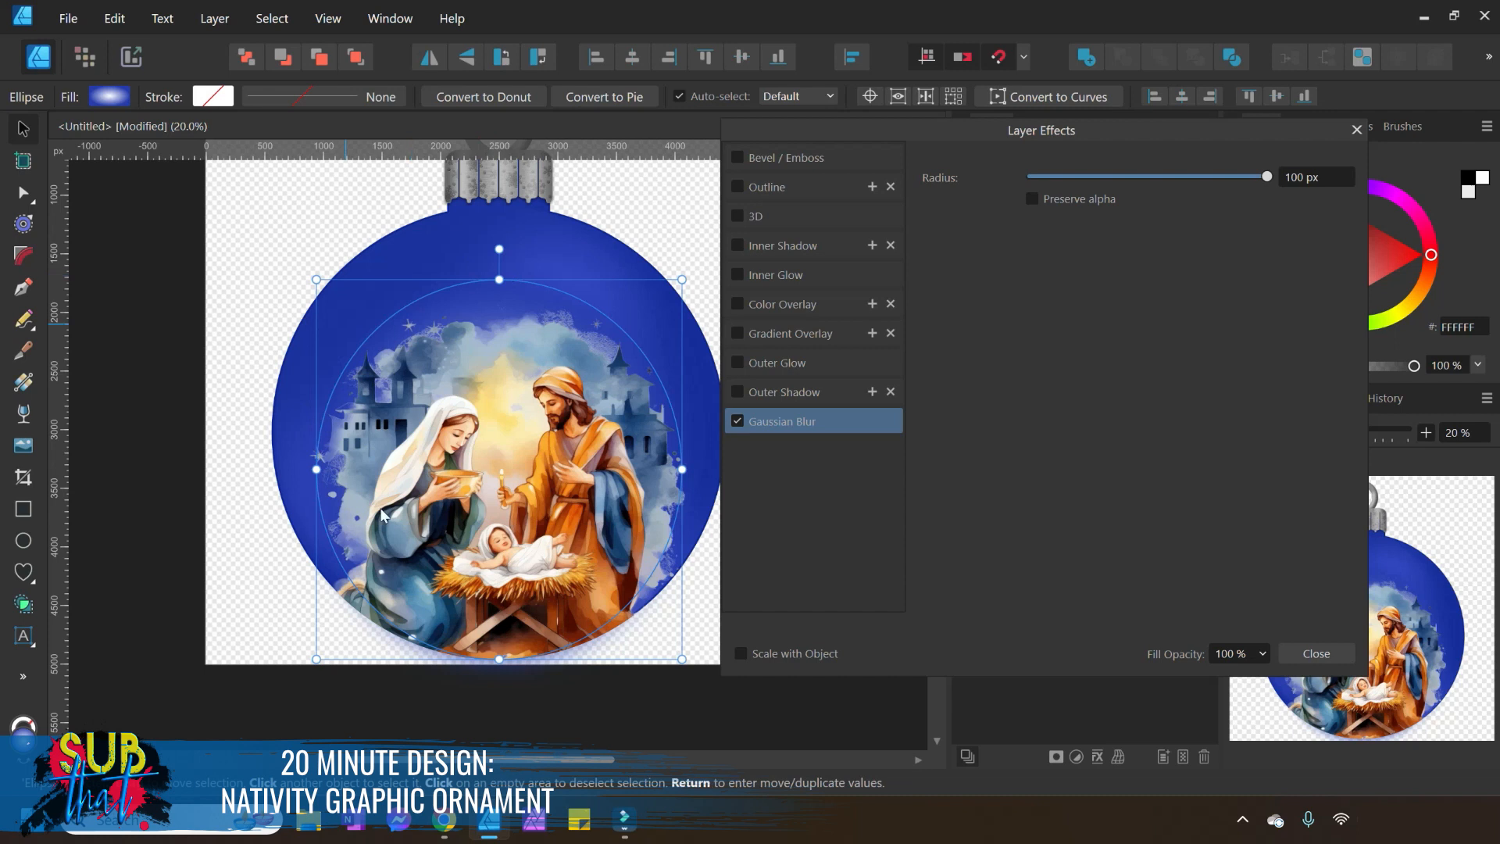
click(1317, 653)
click(791, 450)
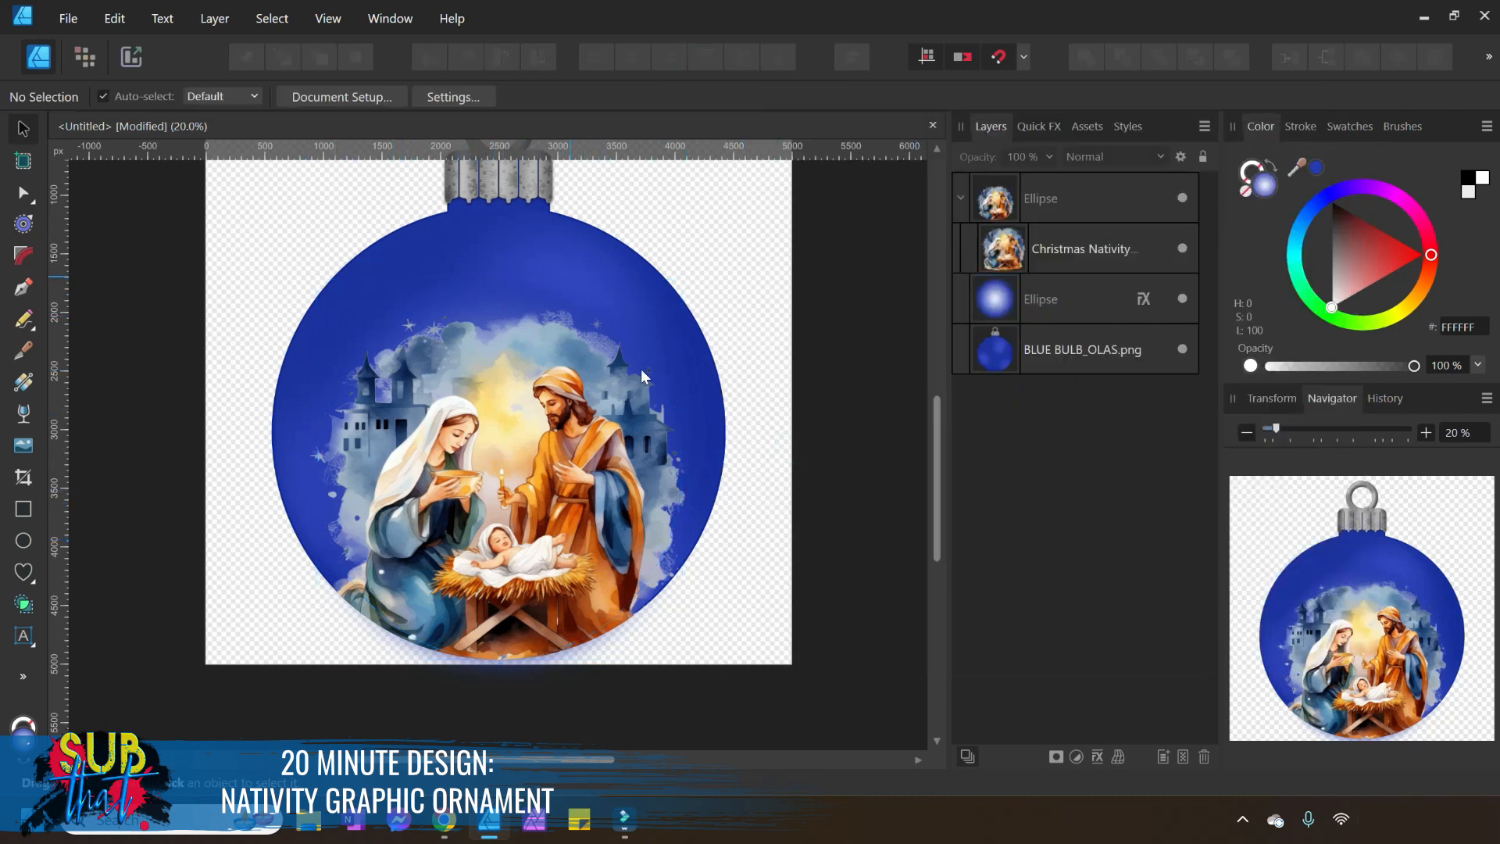
Rasterize the nativity scene image clipped inside the upper ellipse.
click(1033, 264)
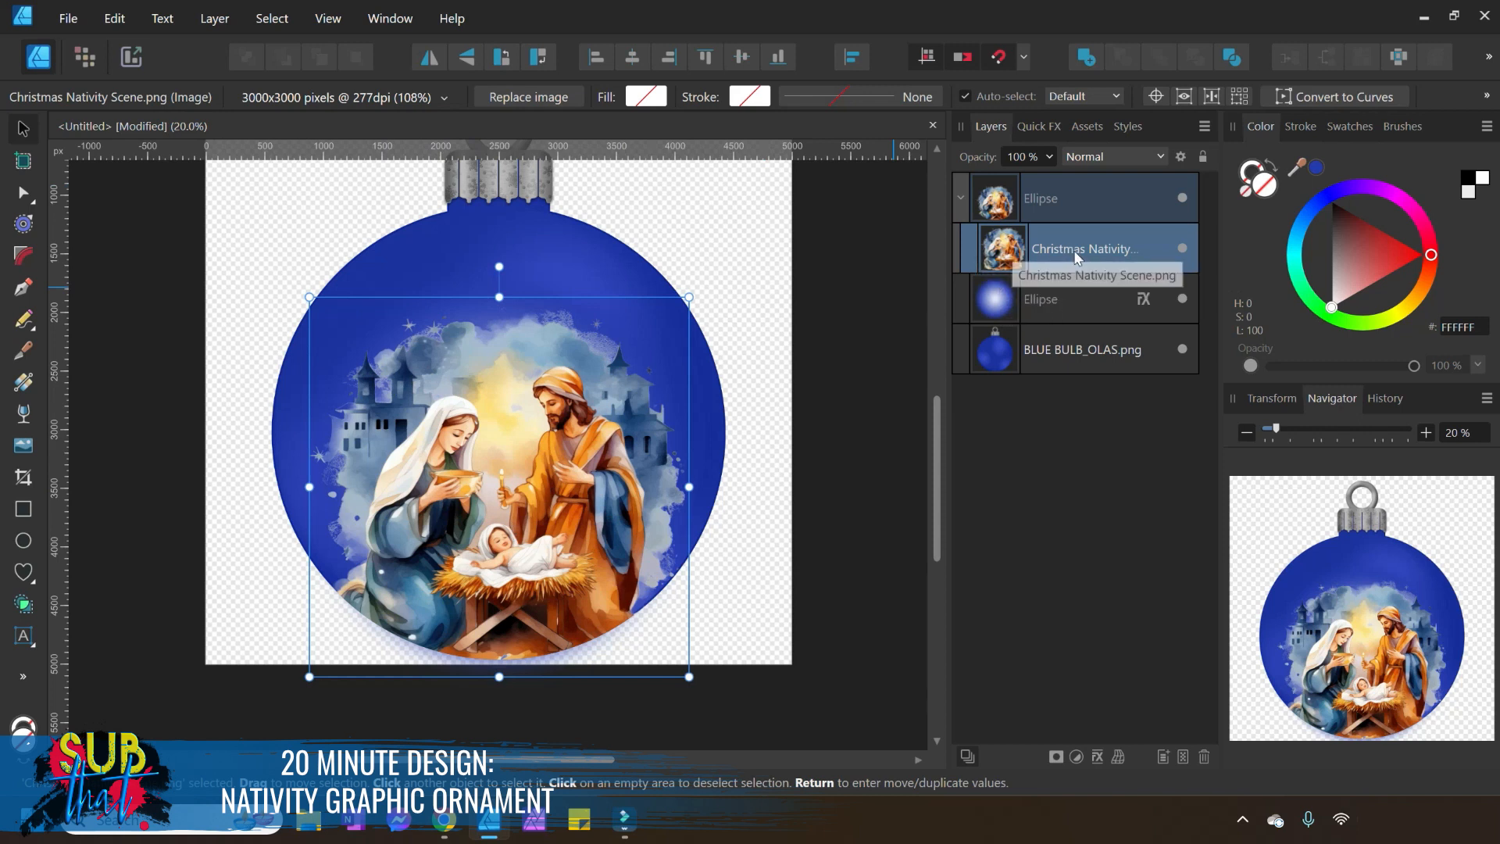
right_click(986, 250)
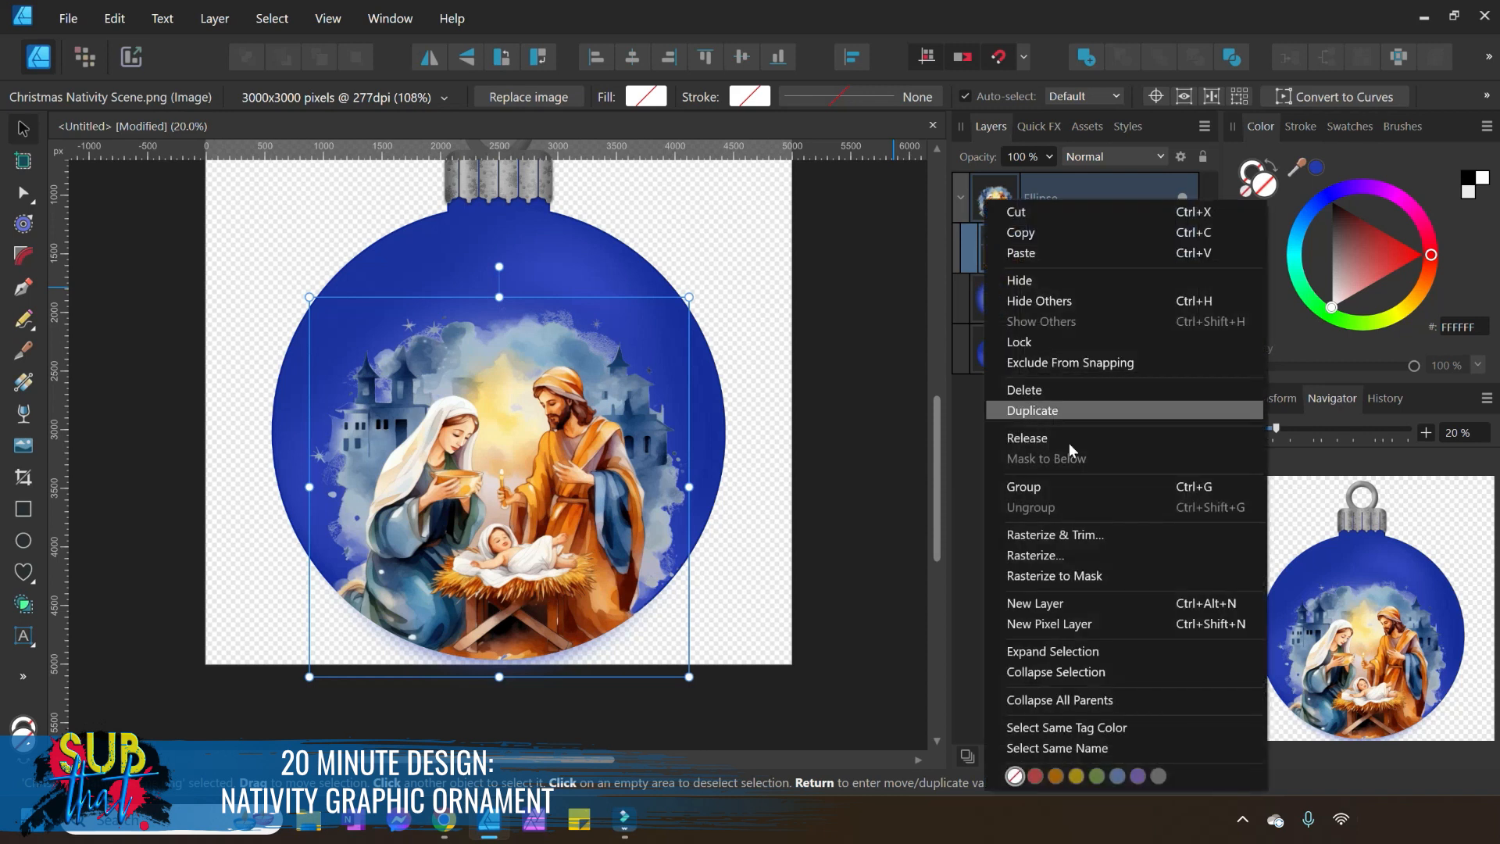
click(1025, 556)
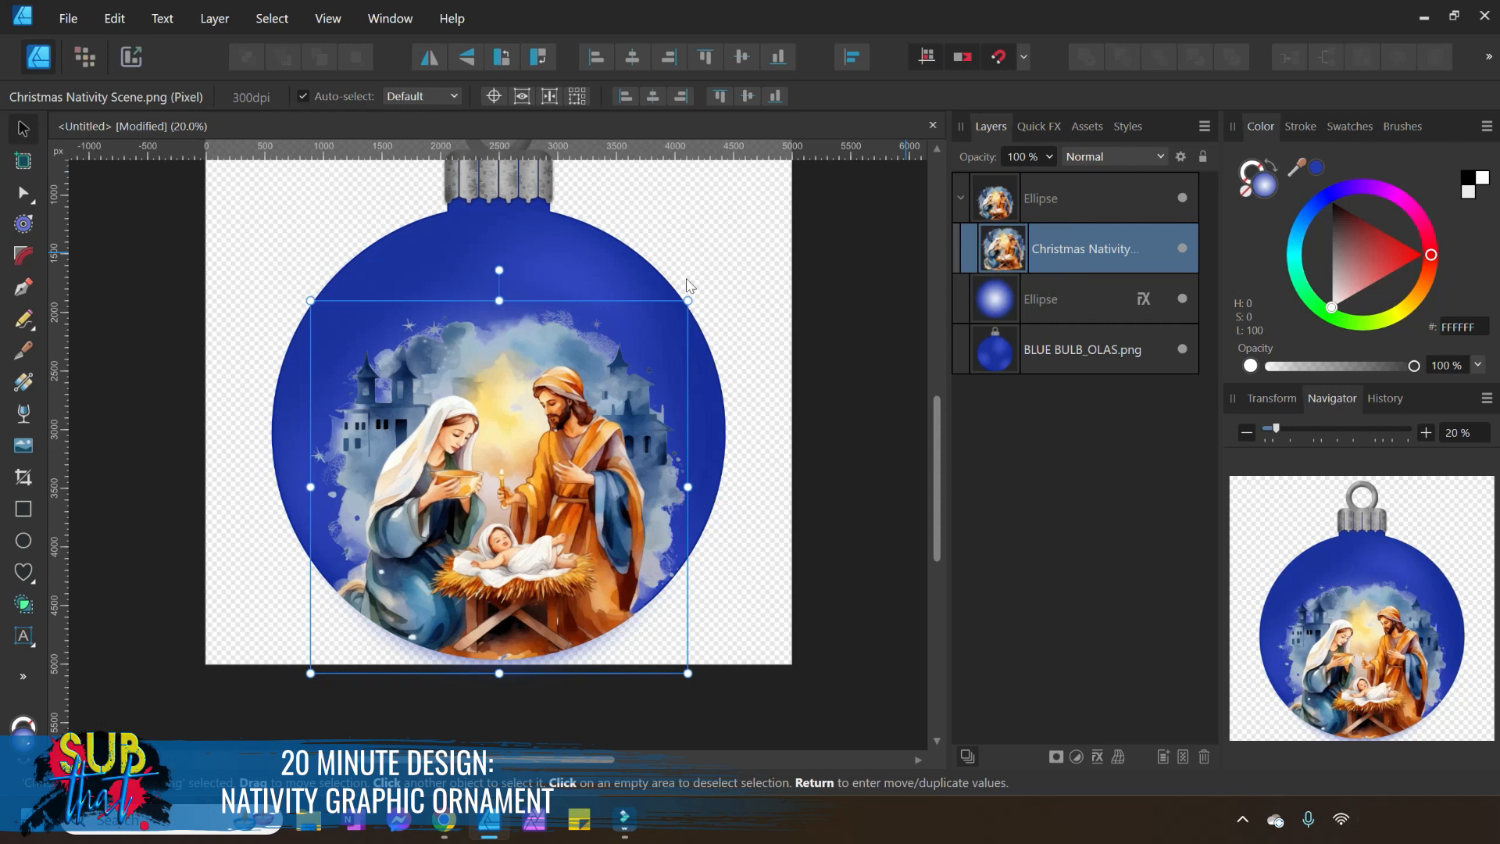
Fade the nativity image's castle and cloud background around the figures using the Erase Brush at 50% opacity in the Pixel Persona.
click(81, 61)
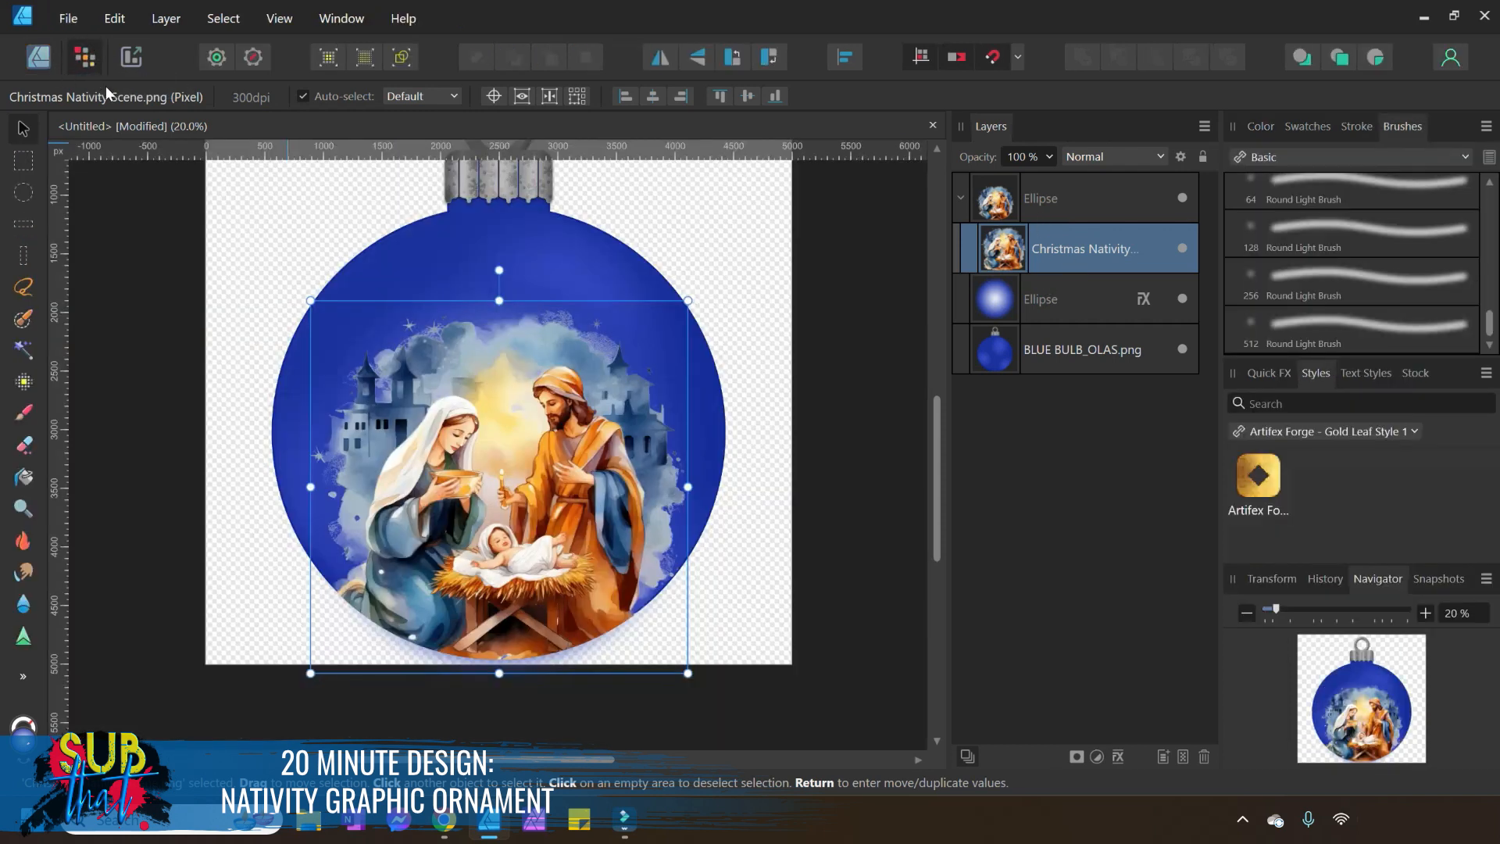
click(27, 447)
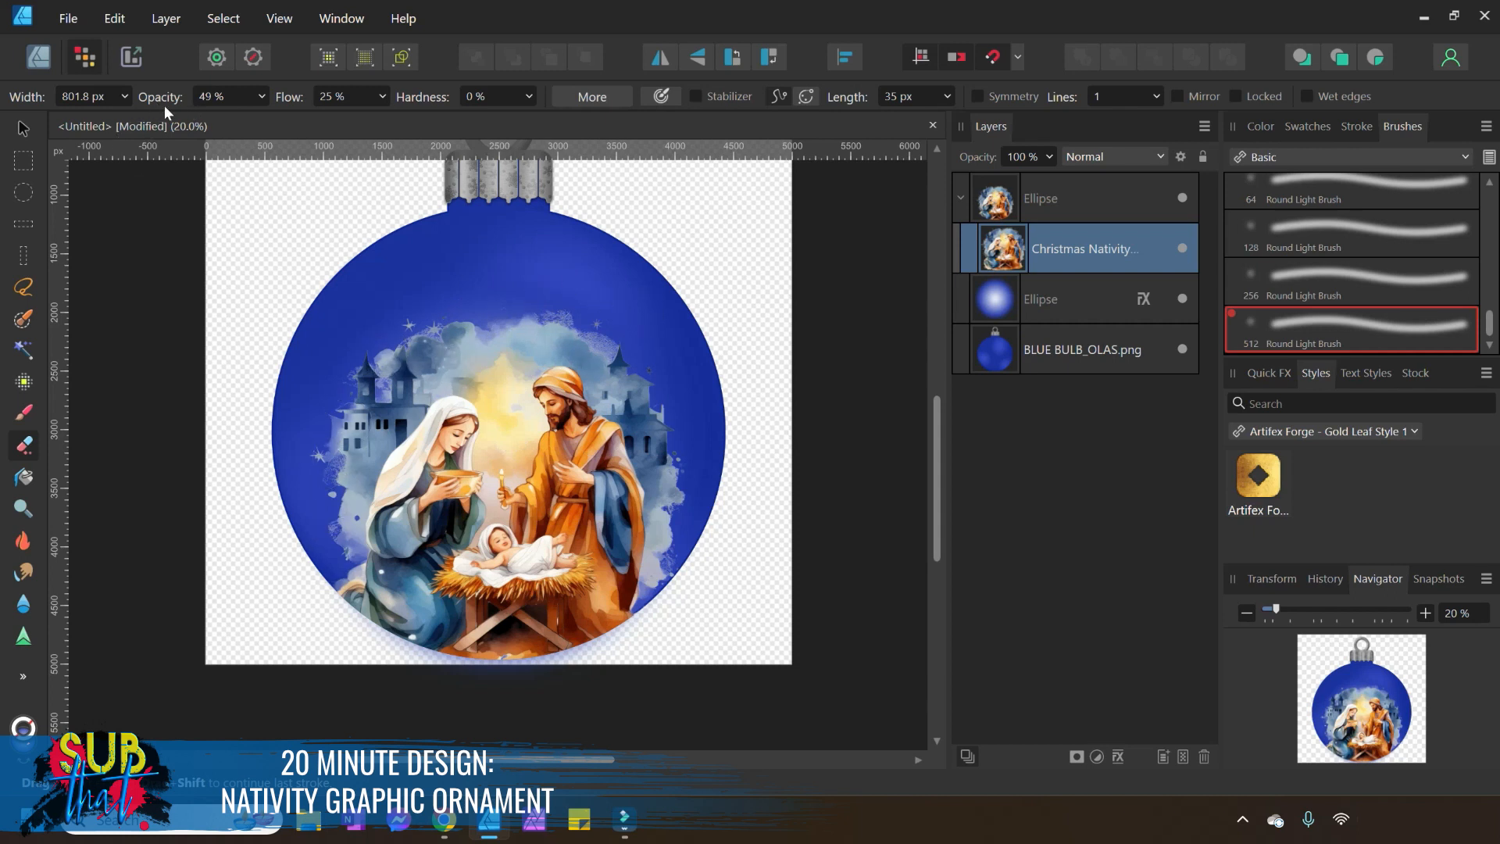
click(259, 96)
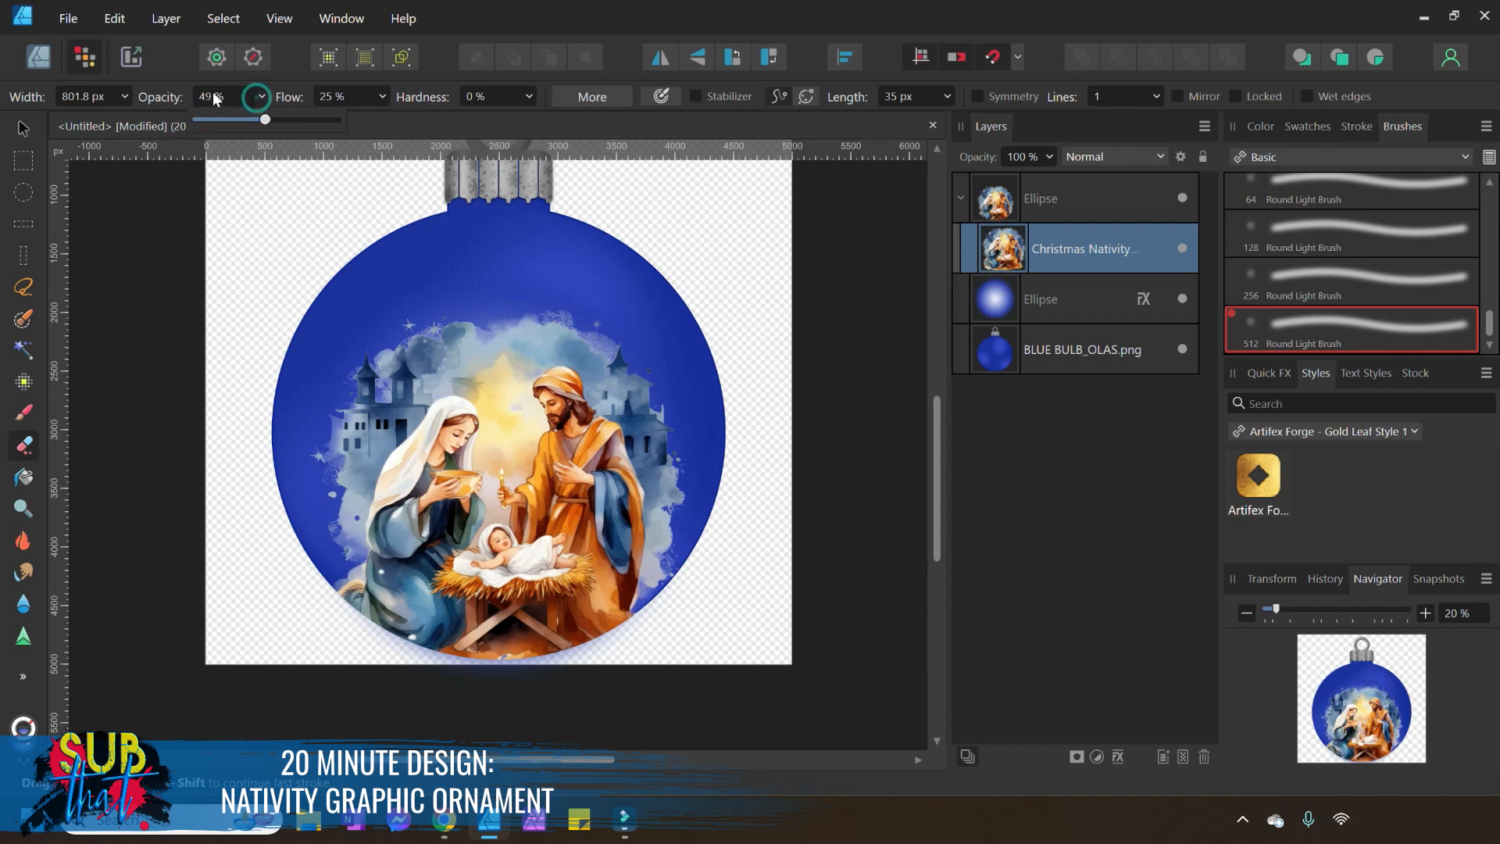
click(264, 120)
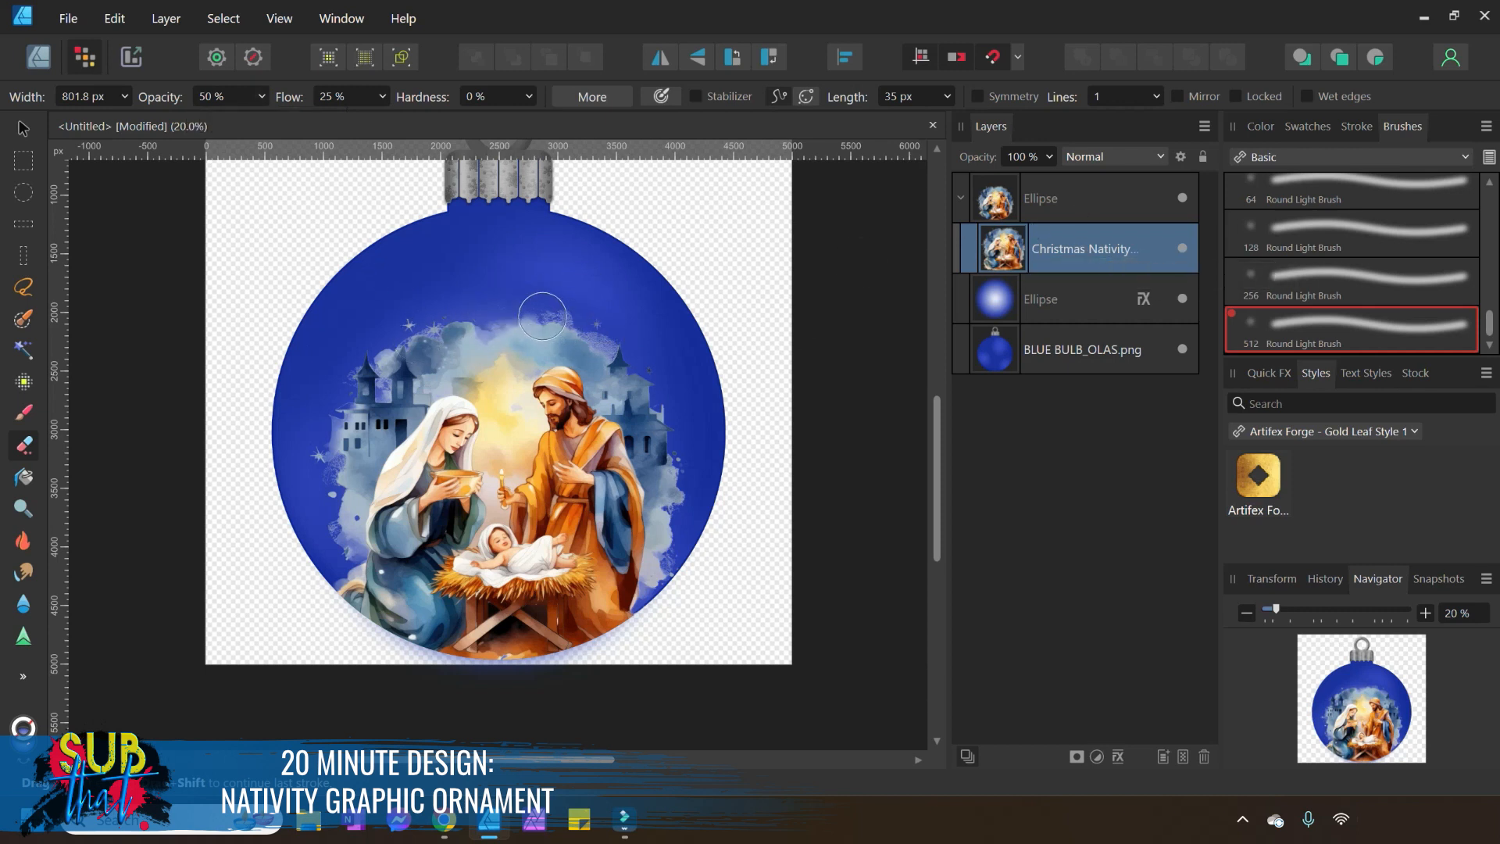
mouse_move(619, 366)
mouse_down()
mouse_move(565, 325)
mouse_move(619, 372)
mouse_up()
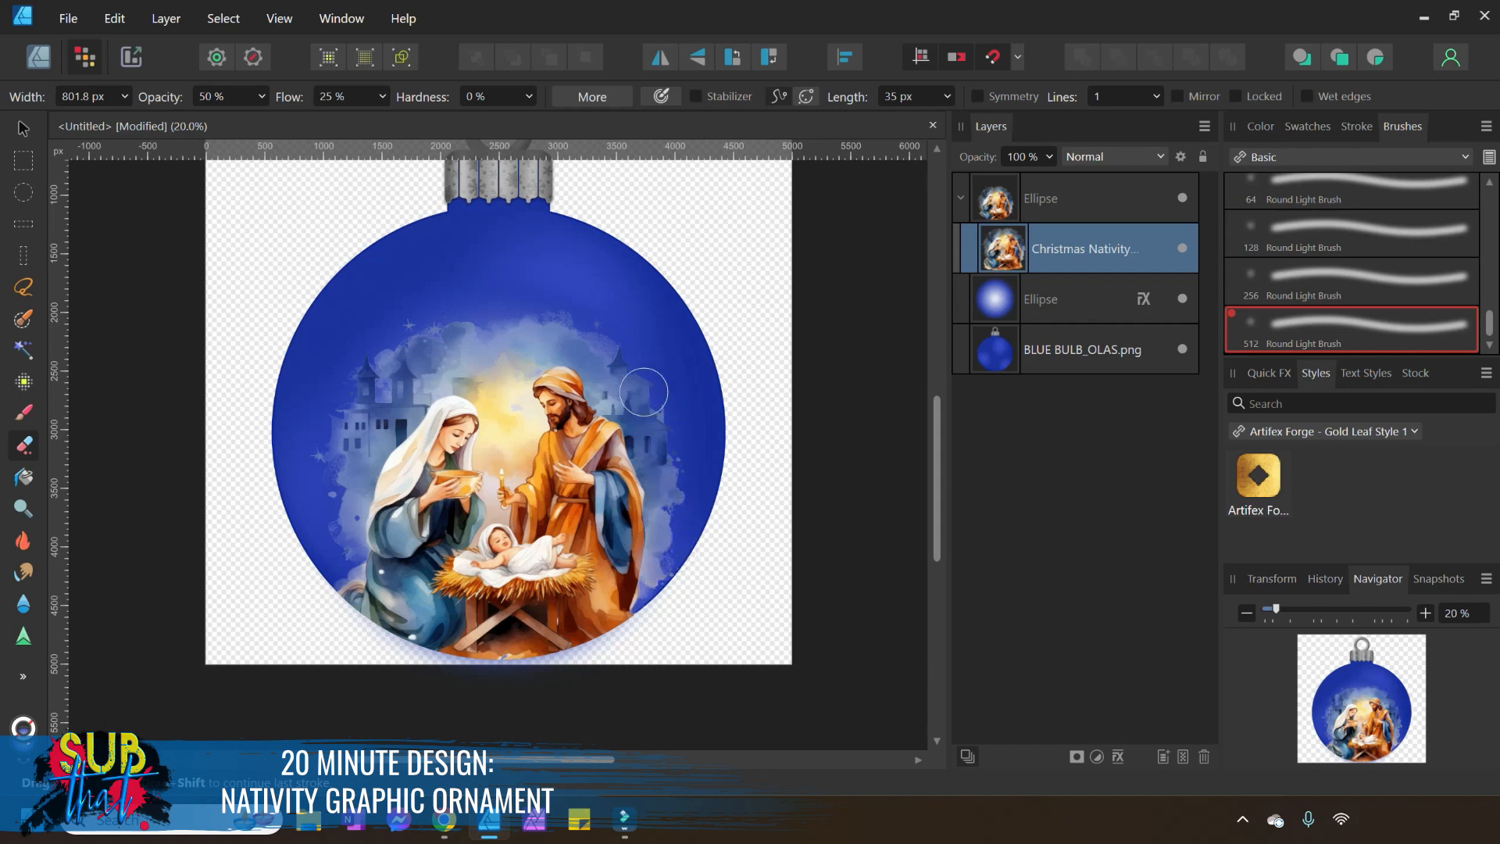
mouse_move(669, 403)
mouse_down()
mouse_move(619, 338)
mouse_move(676, 463)
mouse_move(595, 329)
mouse_move(684, 493)
mouse_move(603, 348)
mouse_move(640, 416)
mouse_up()
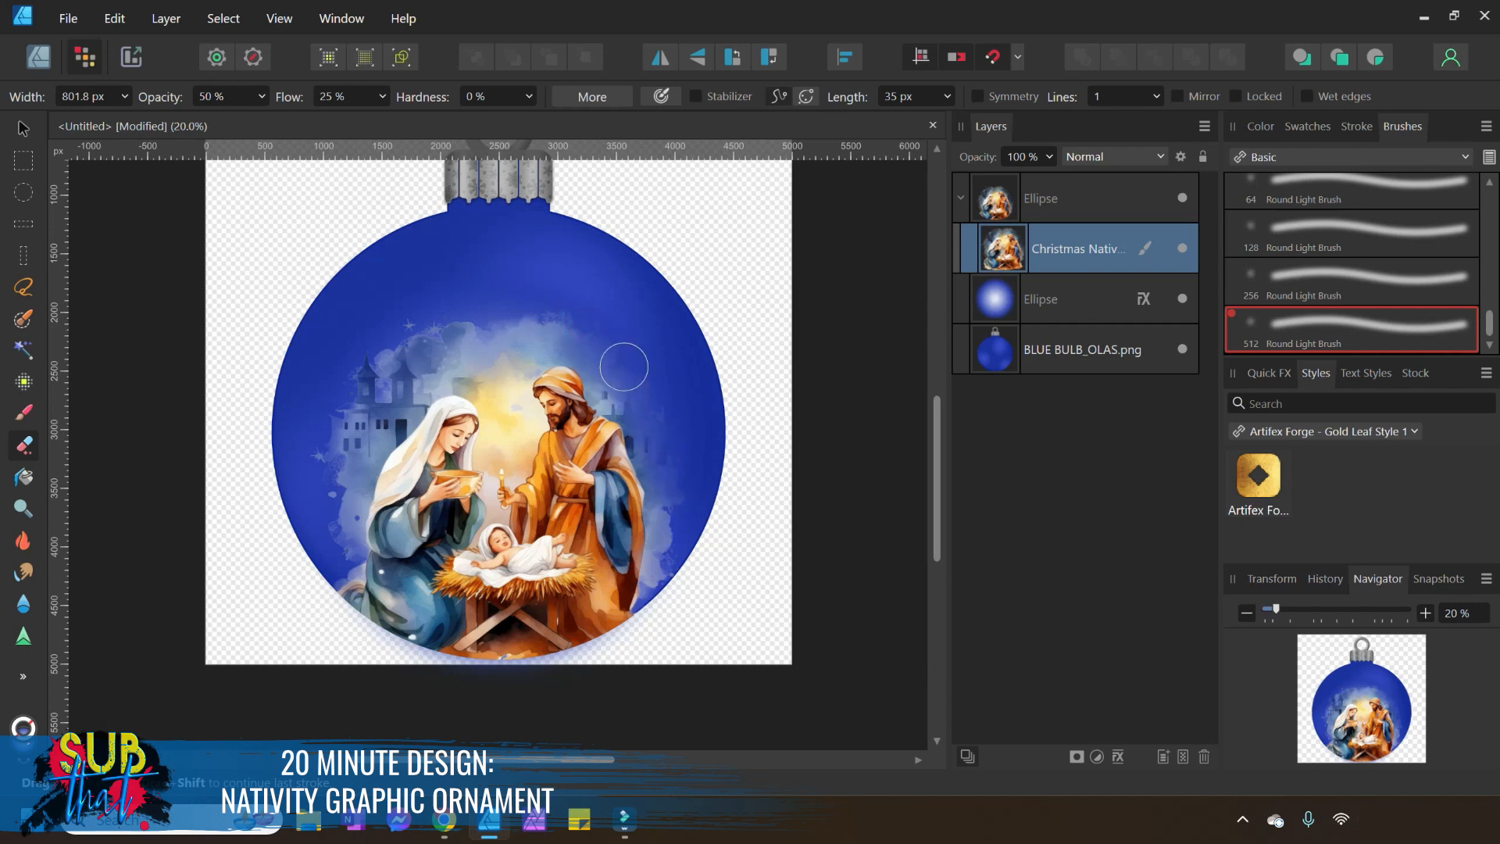
mouse_move(668, 524)
mouse_down()
mouse_move(671, 588)
mouse_move(704, 437)
mouse_move(674, 584)
mouse_move(669, 511)
mouse_move(695, 540)
mouse_up()
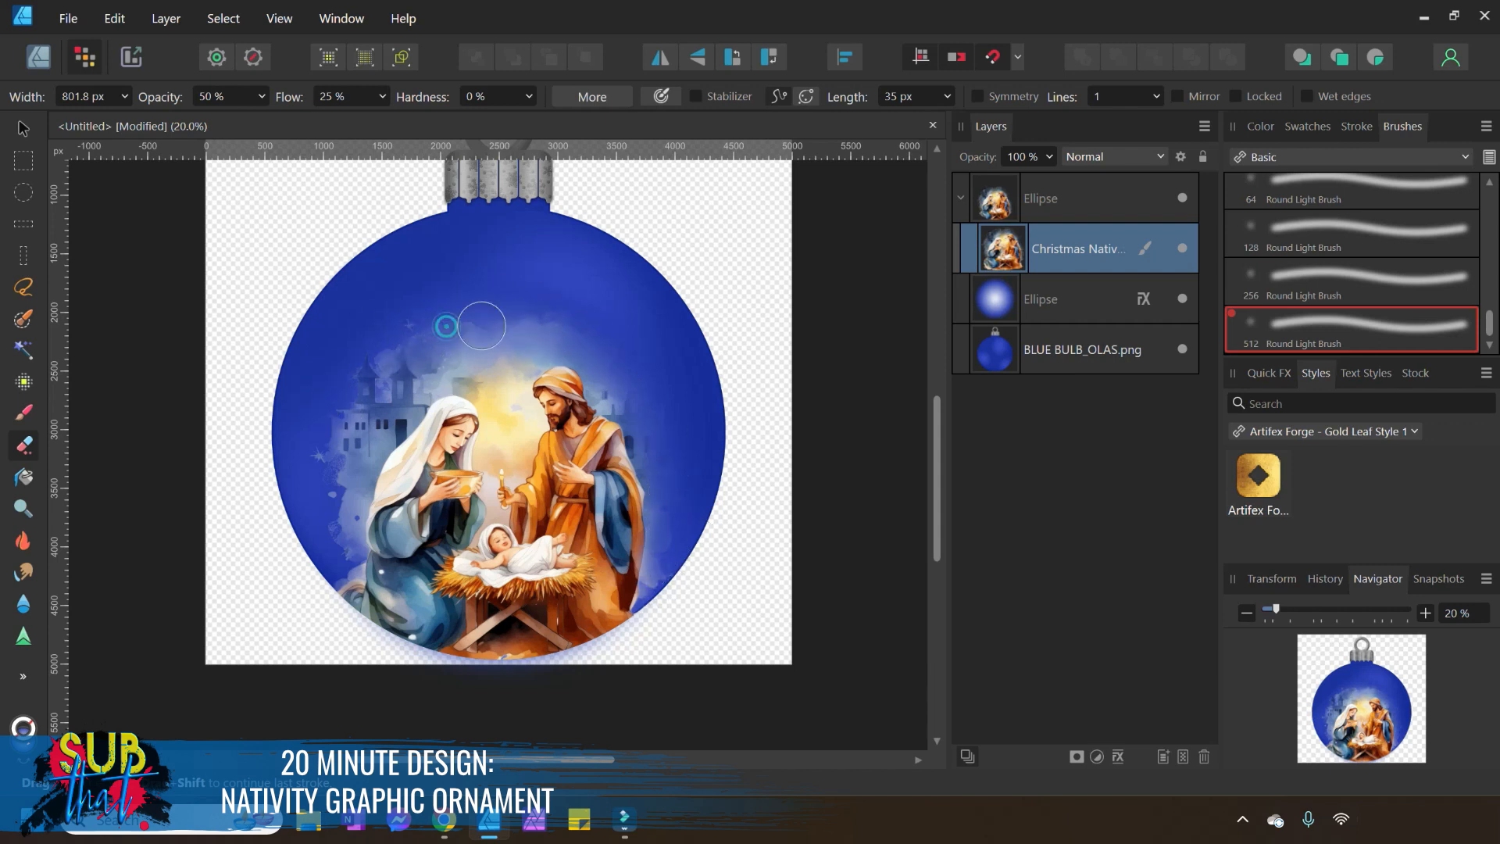
mouse_move(350, 454)
mouse_down()
mouse_move(344, 505)
mouse_move(370, 402)
mouse_move(308, 513)
mouse_move(361, 394)
mouse_move(339, 523)
mouse_up()
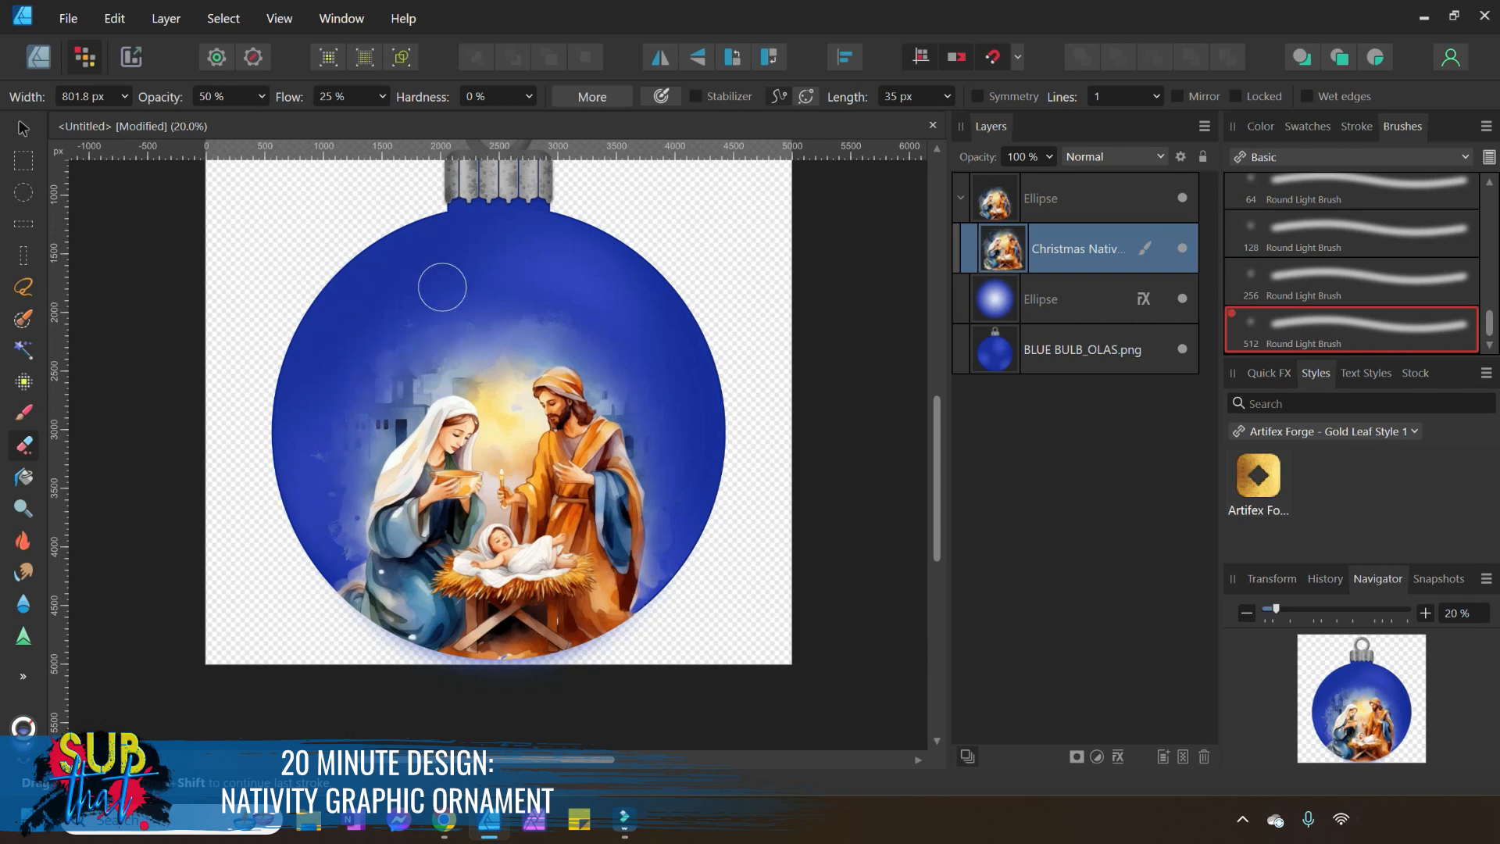
drag(536, 315, 582, 331)
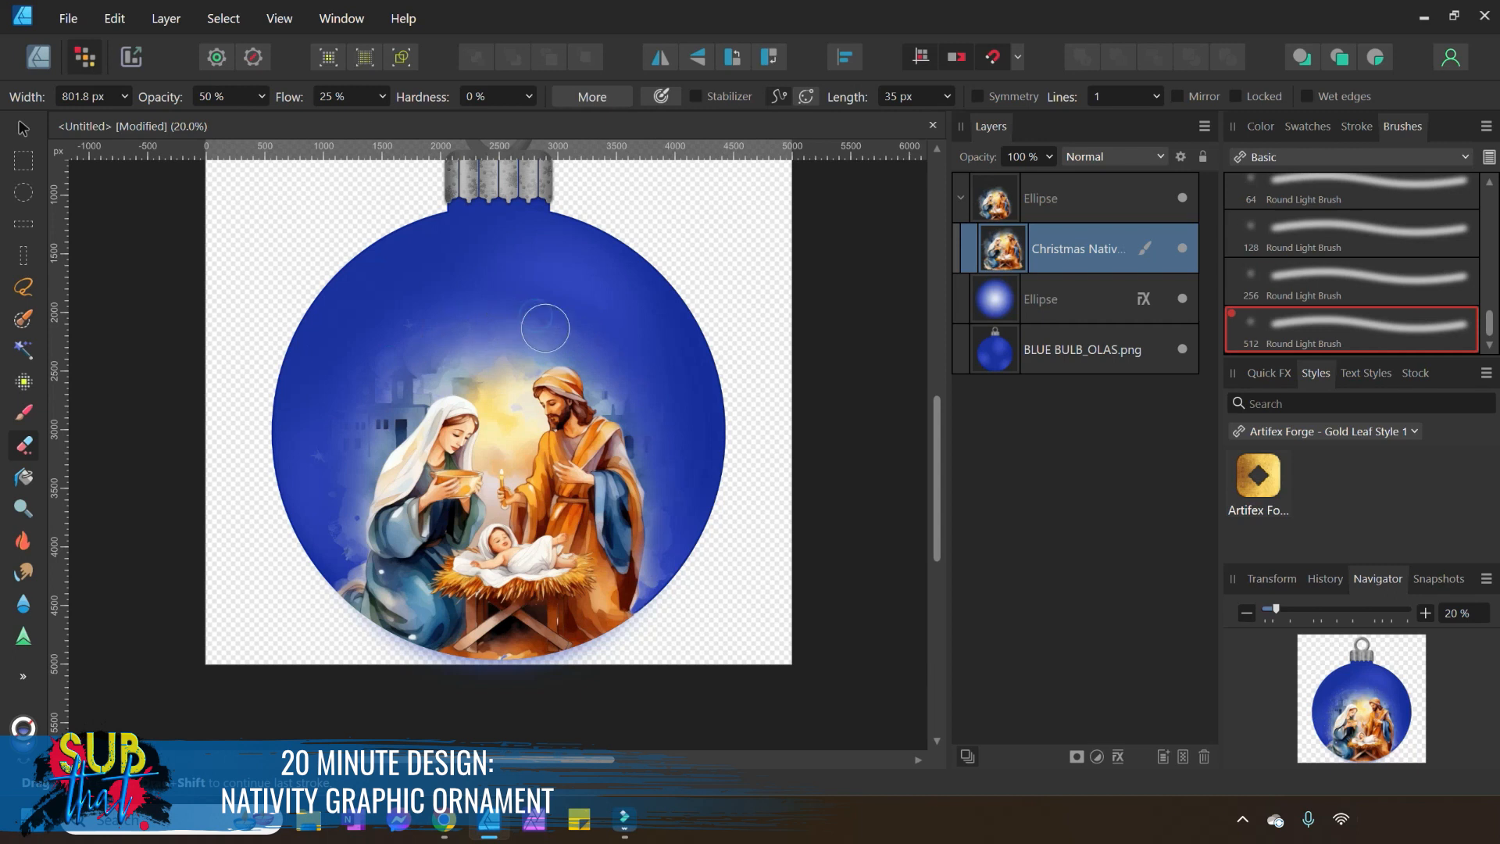
drag(321, 456, 321, 547)
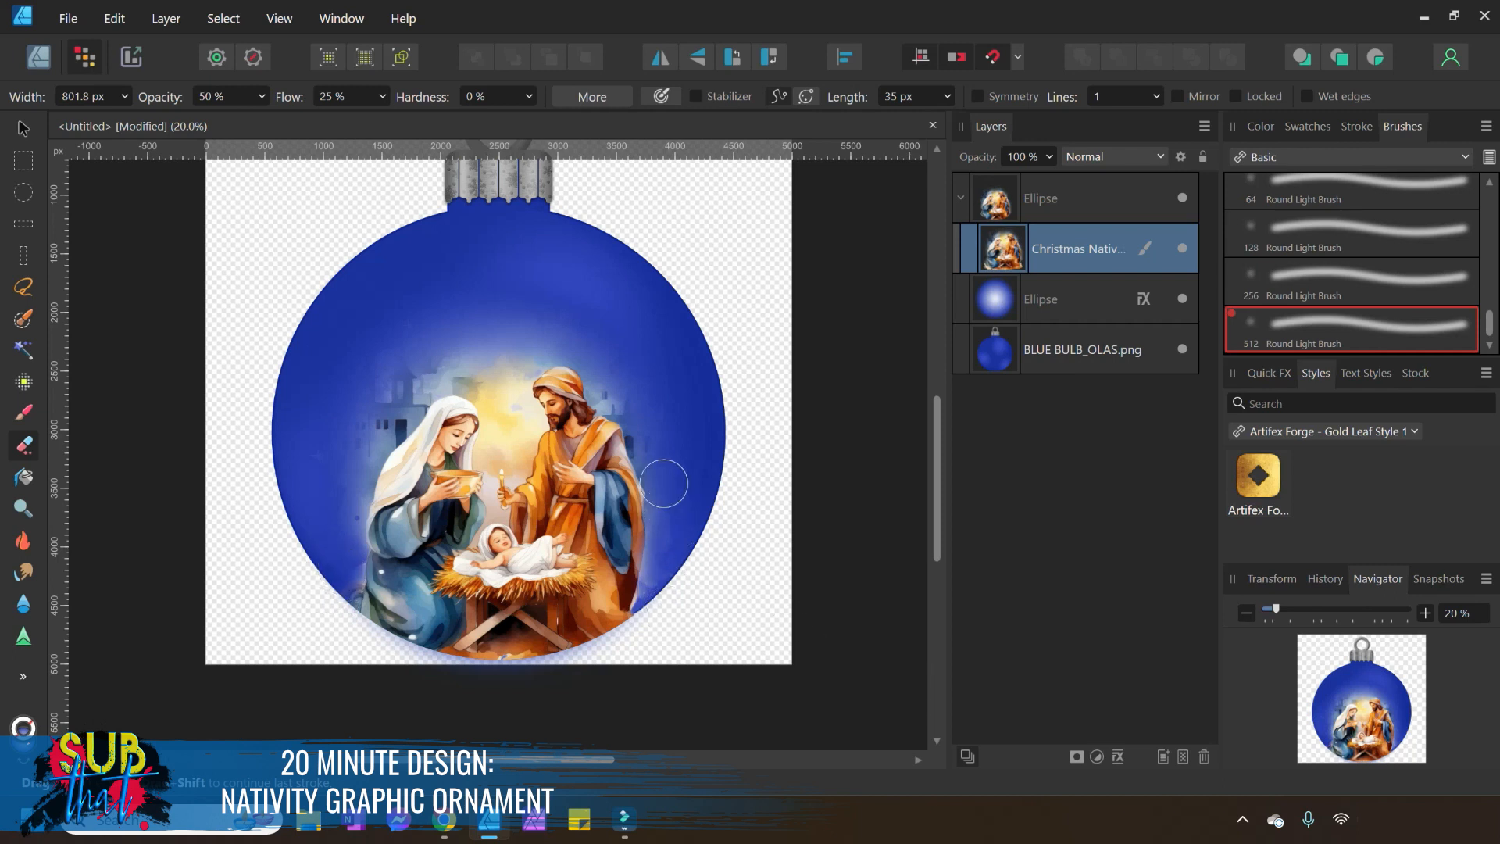
drag(654, 399, 678, 557)
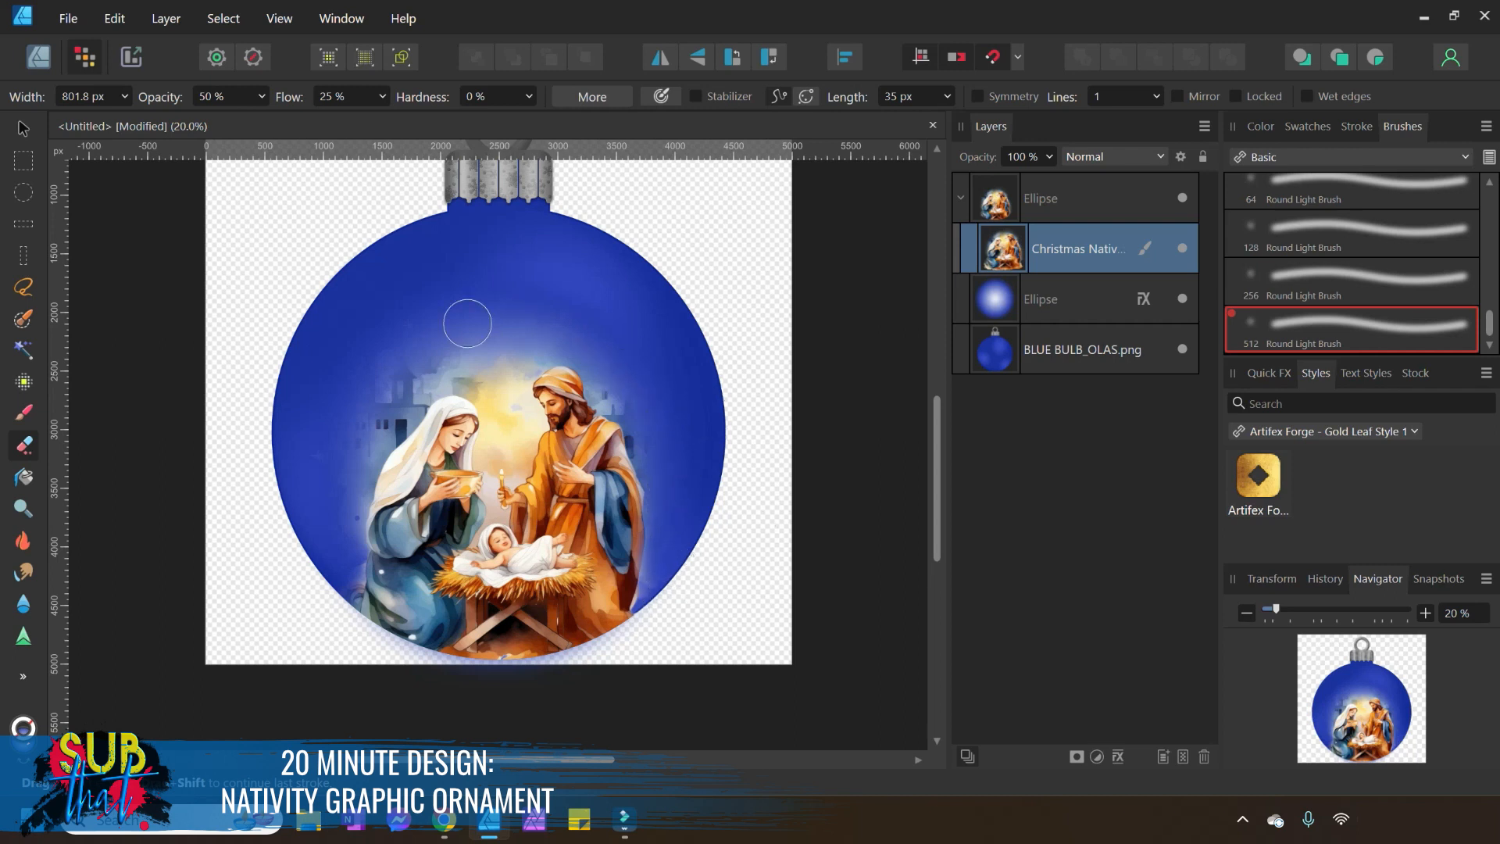
drag(392, 343, 451, 327)
mouse_move(336, 437)
mouse_down()
mouse_move(317, 479)
mouse_move(343, 526)
mouse_move(344, 607)
mouse_move(348, 519)
mouse_up()
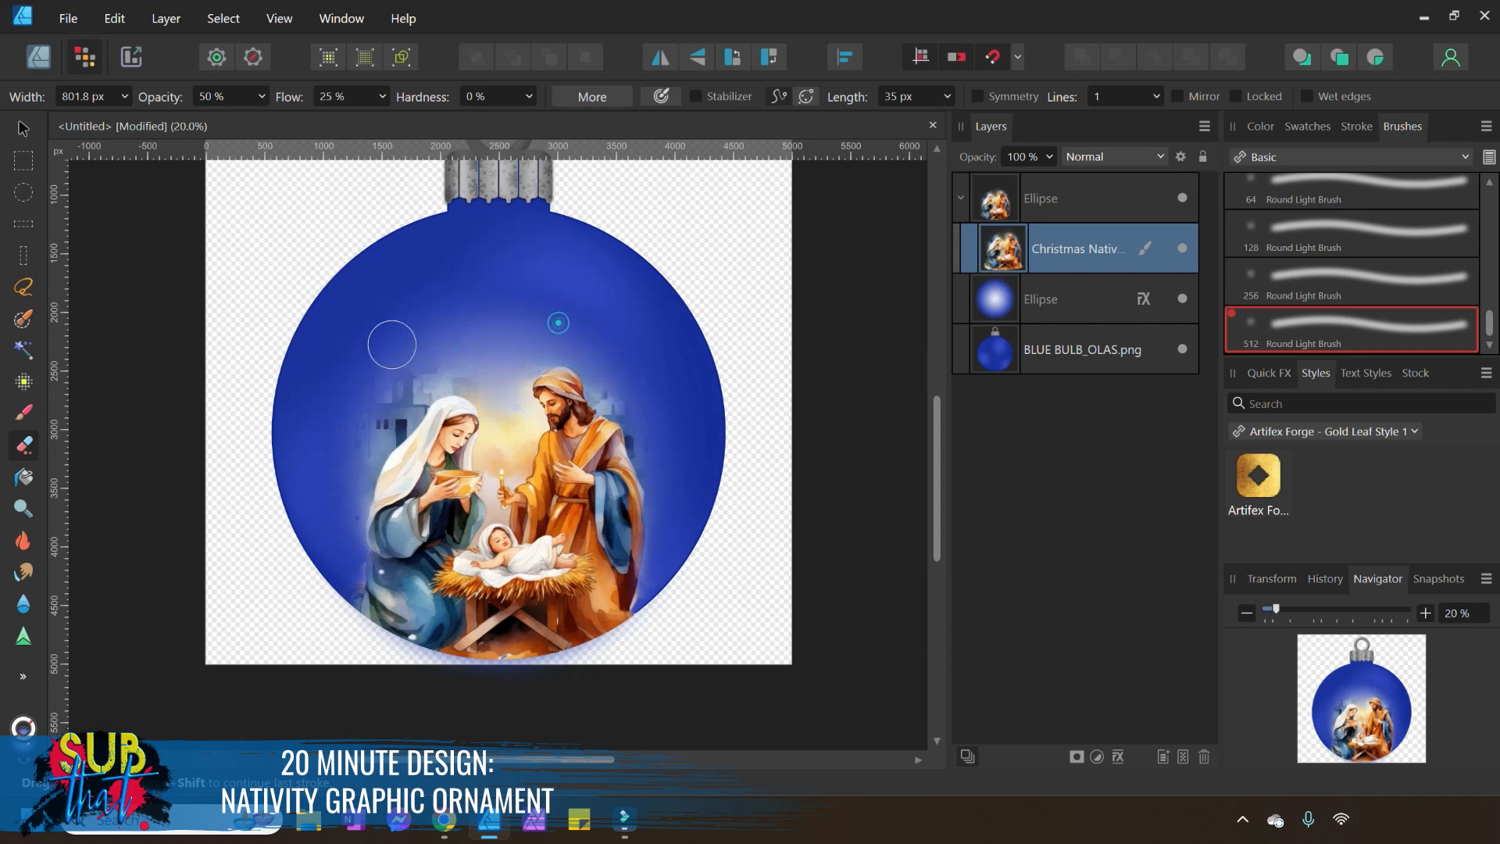
drag(482, 321, 497, 351)
click(546, 325)
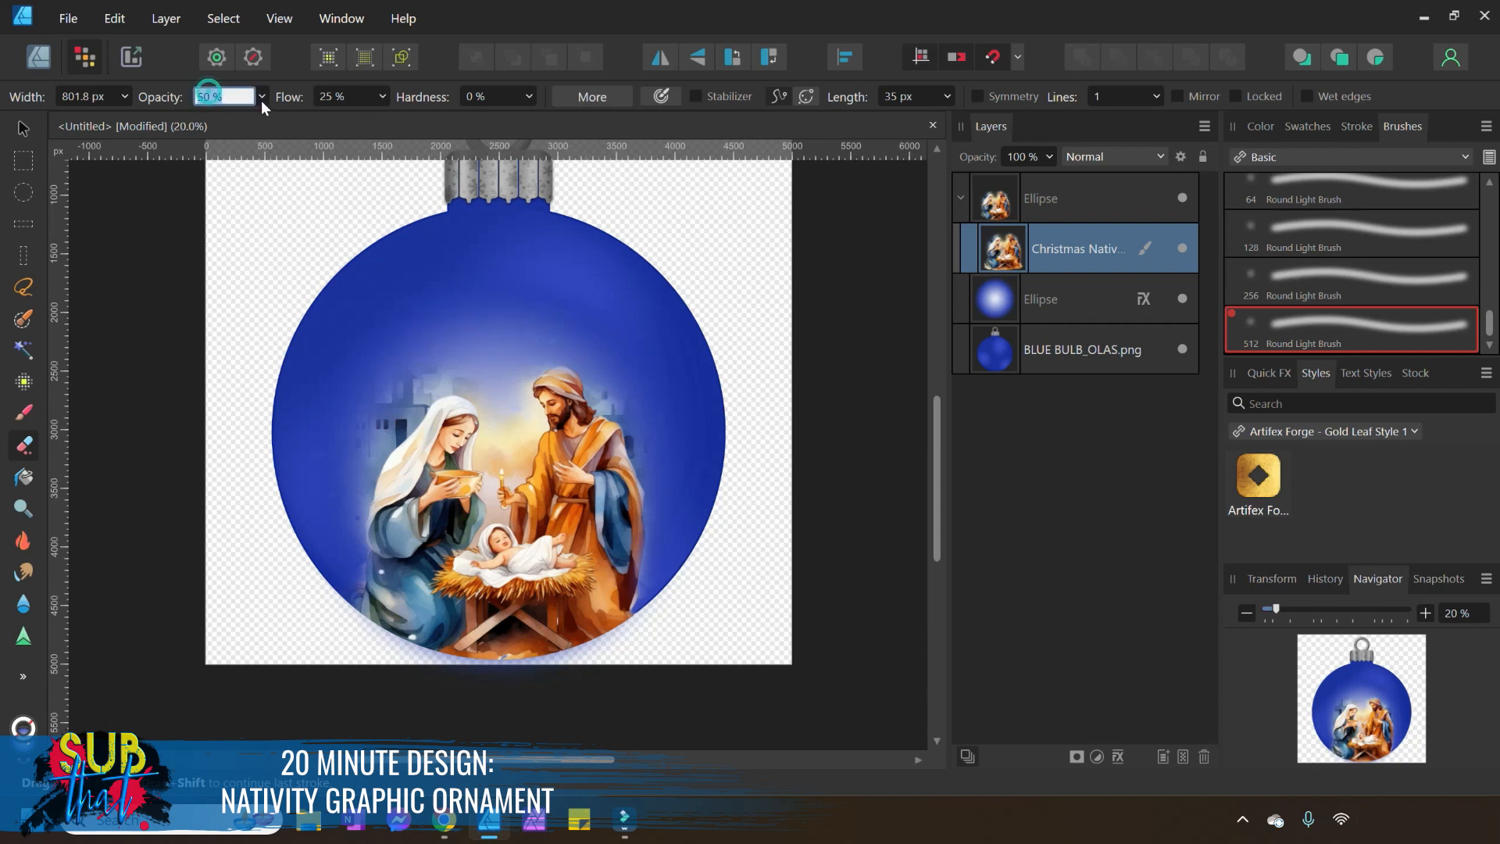
Set the eraser's opacity to 100% and erase the leftover background just above the two figures on the nativity layer.
text(100)
key(Return)
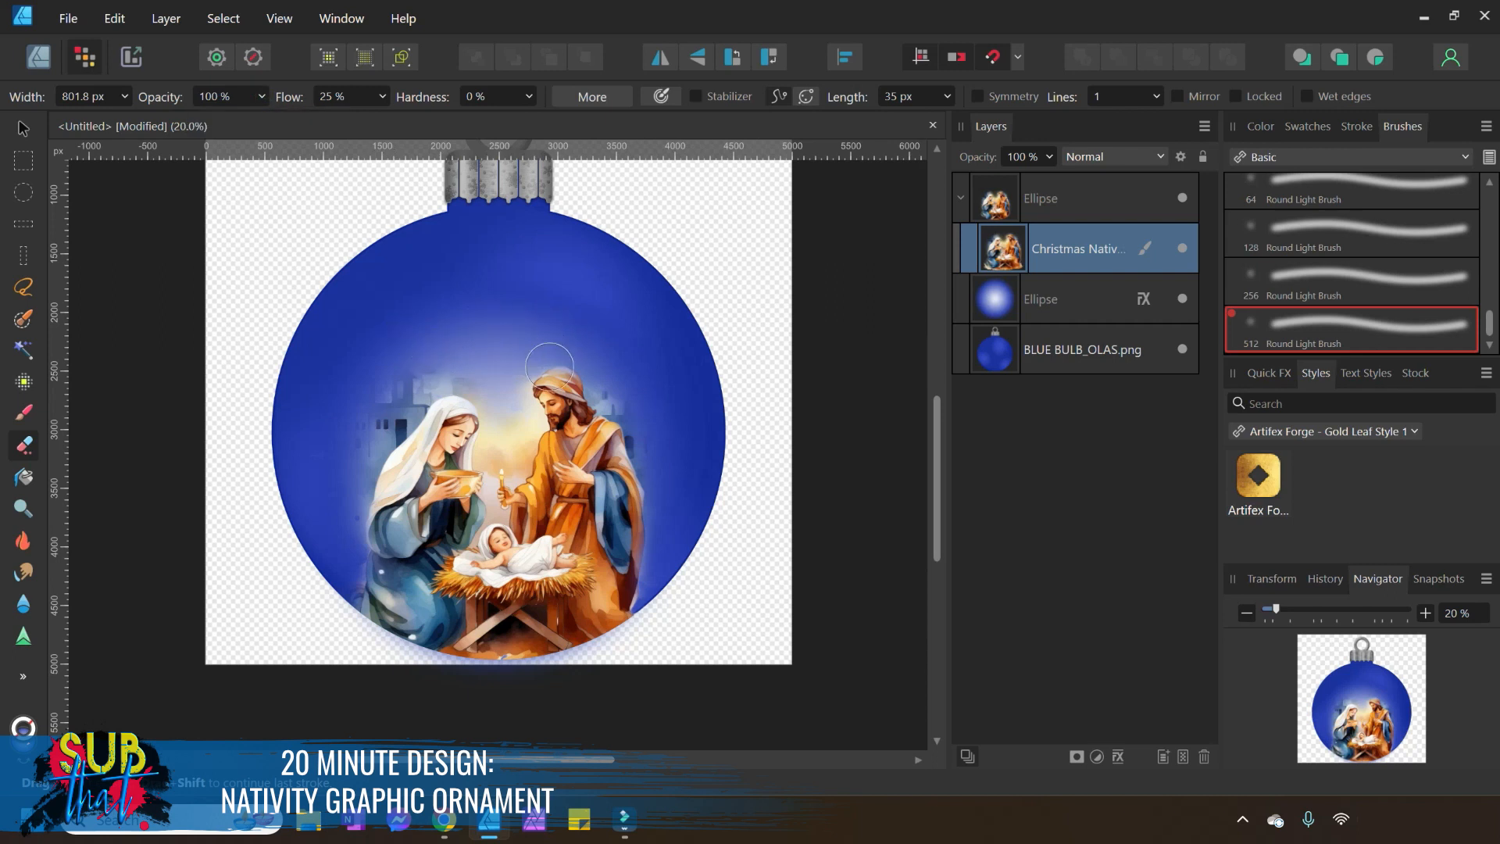
click(560, 345)
click(499, 343)
click(1047, 301)
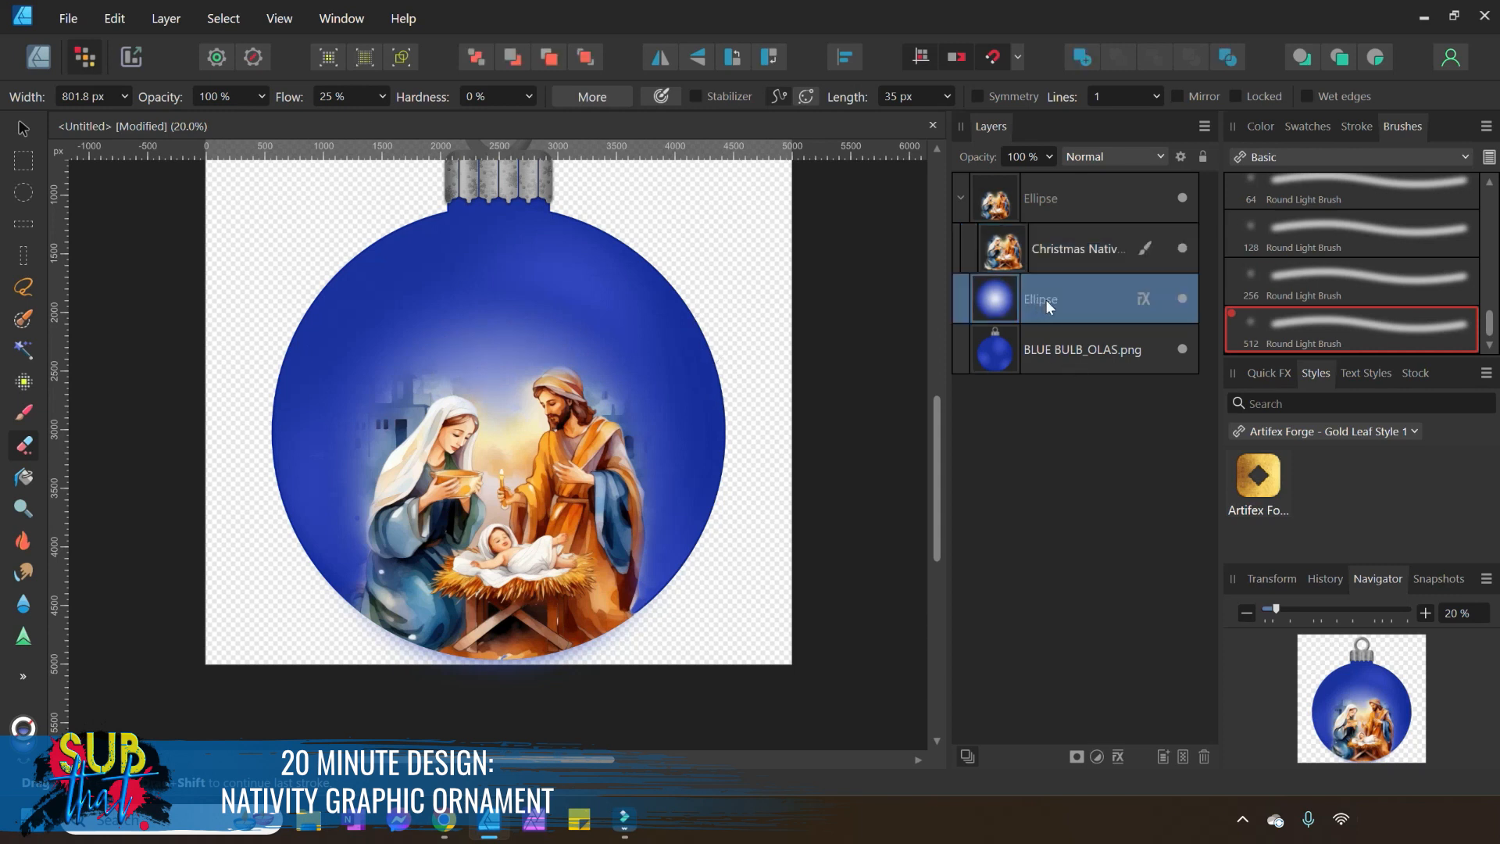
click(1043, 249)
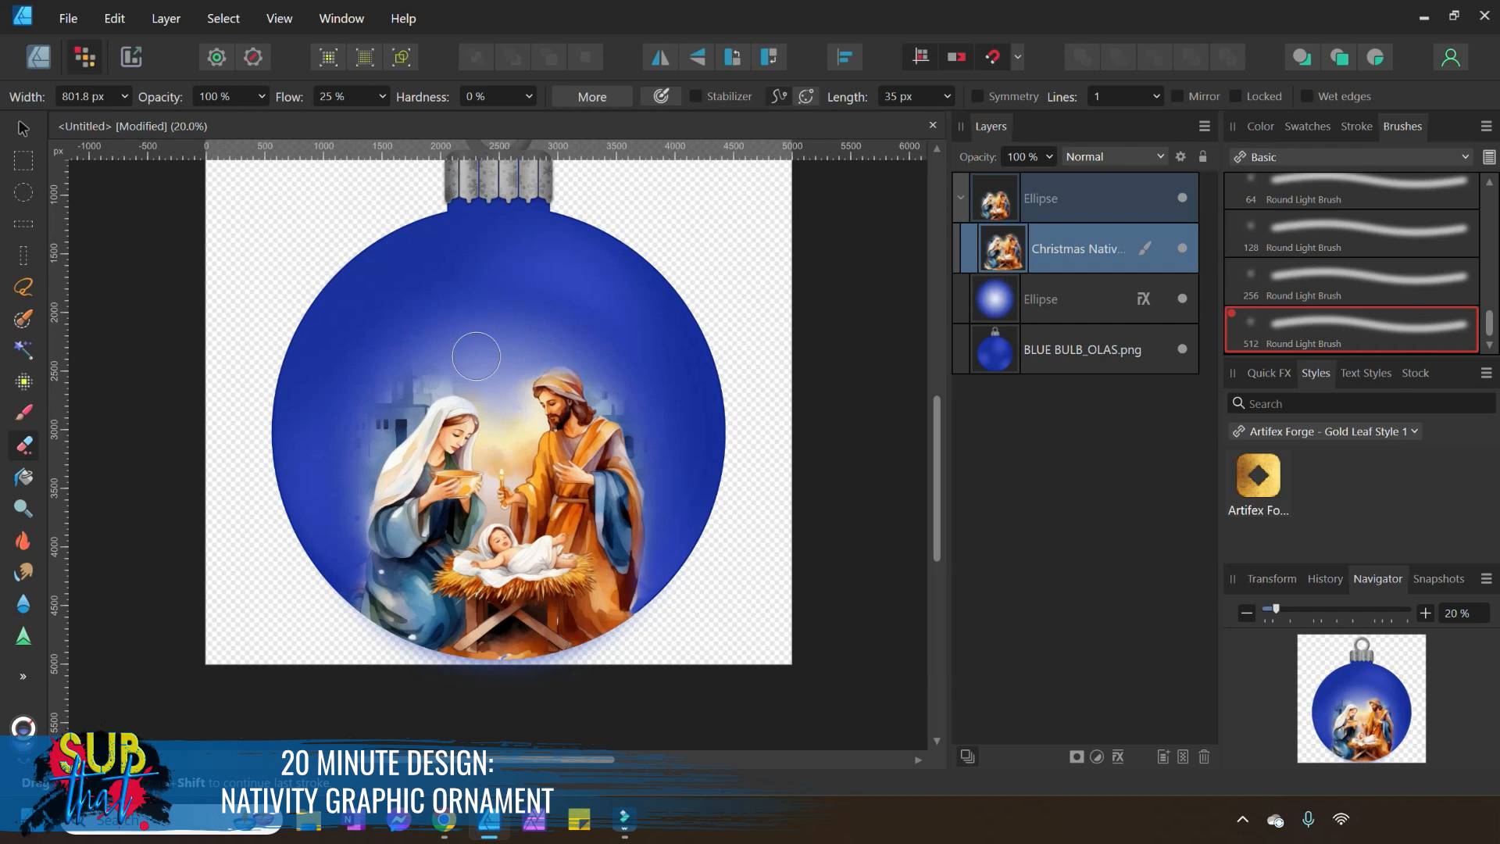
Try scaling the nativity scene image down slightly from its upper-right corner.
click(23, 128)
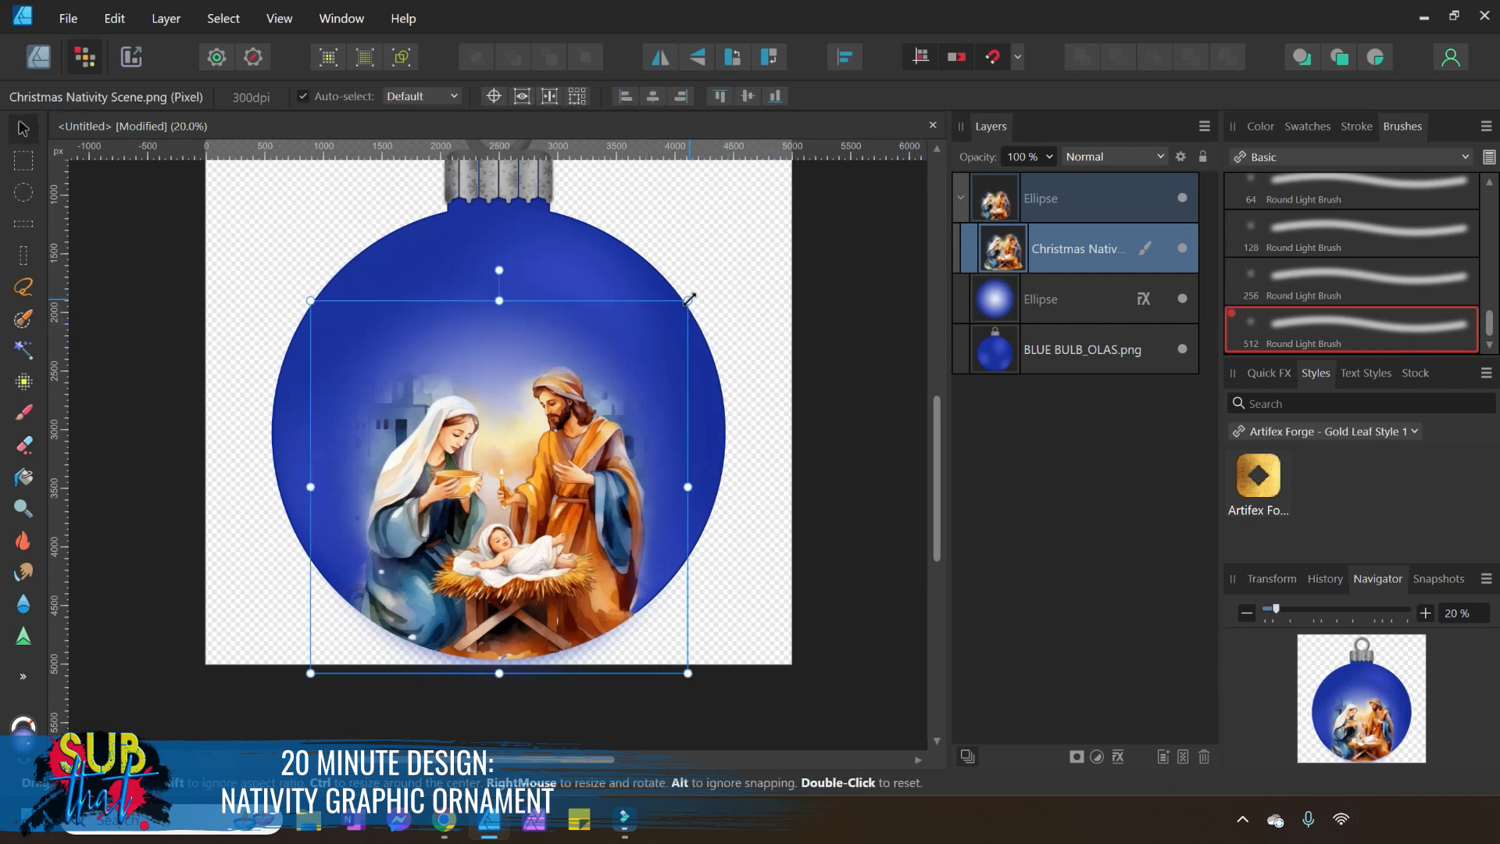
drag(687, 300, 677, 316)
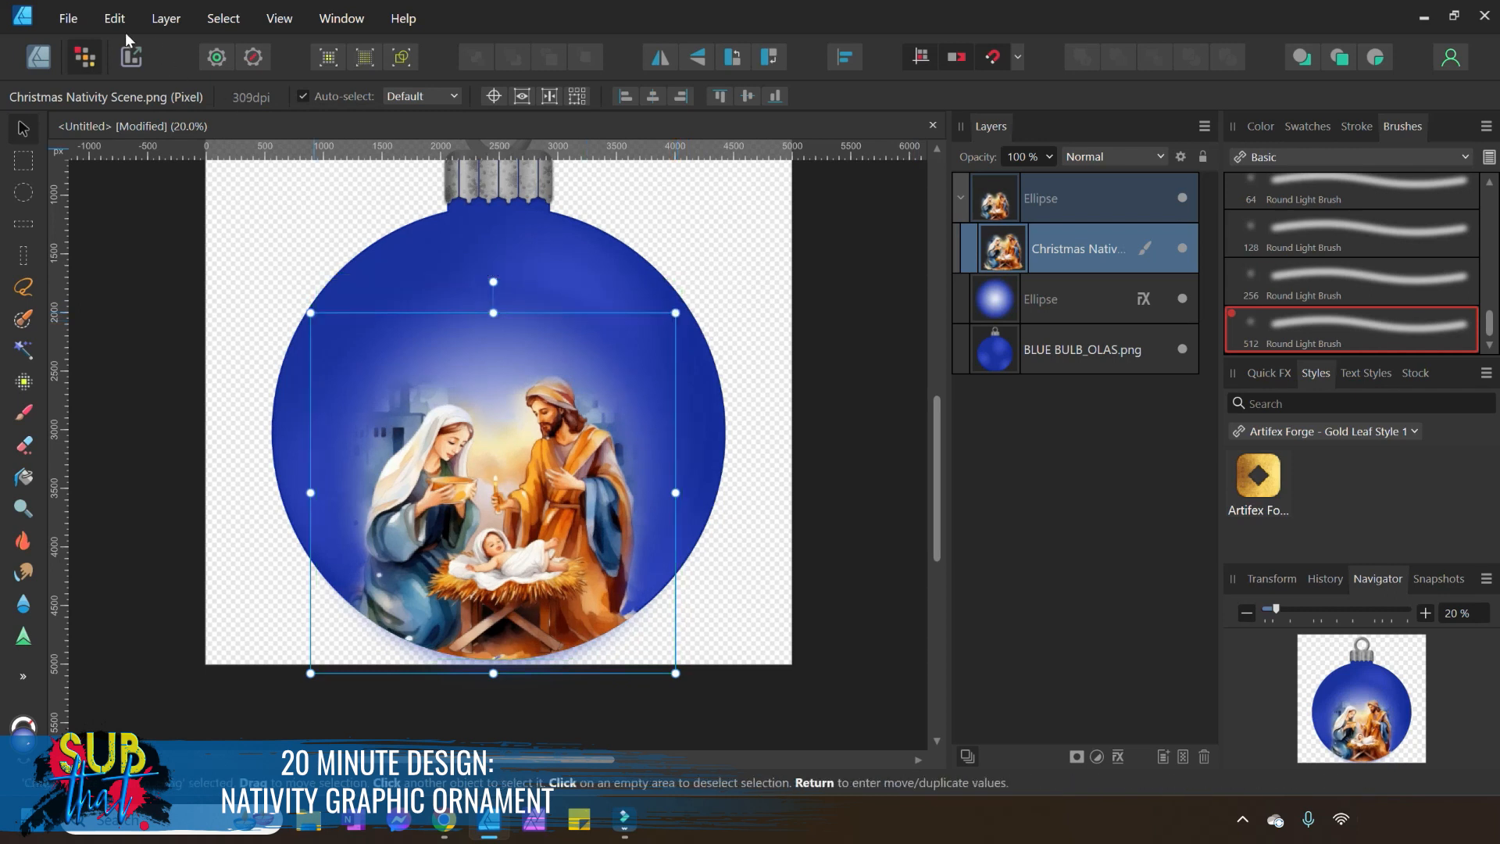
click(115, 18)
click(128, 39)
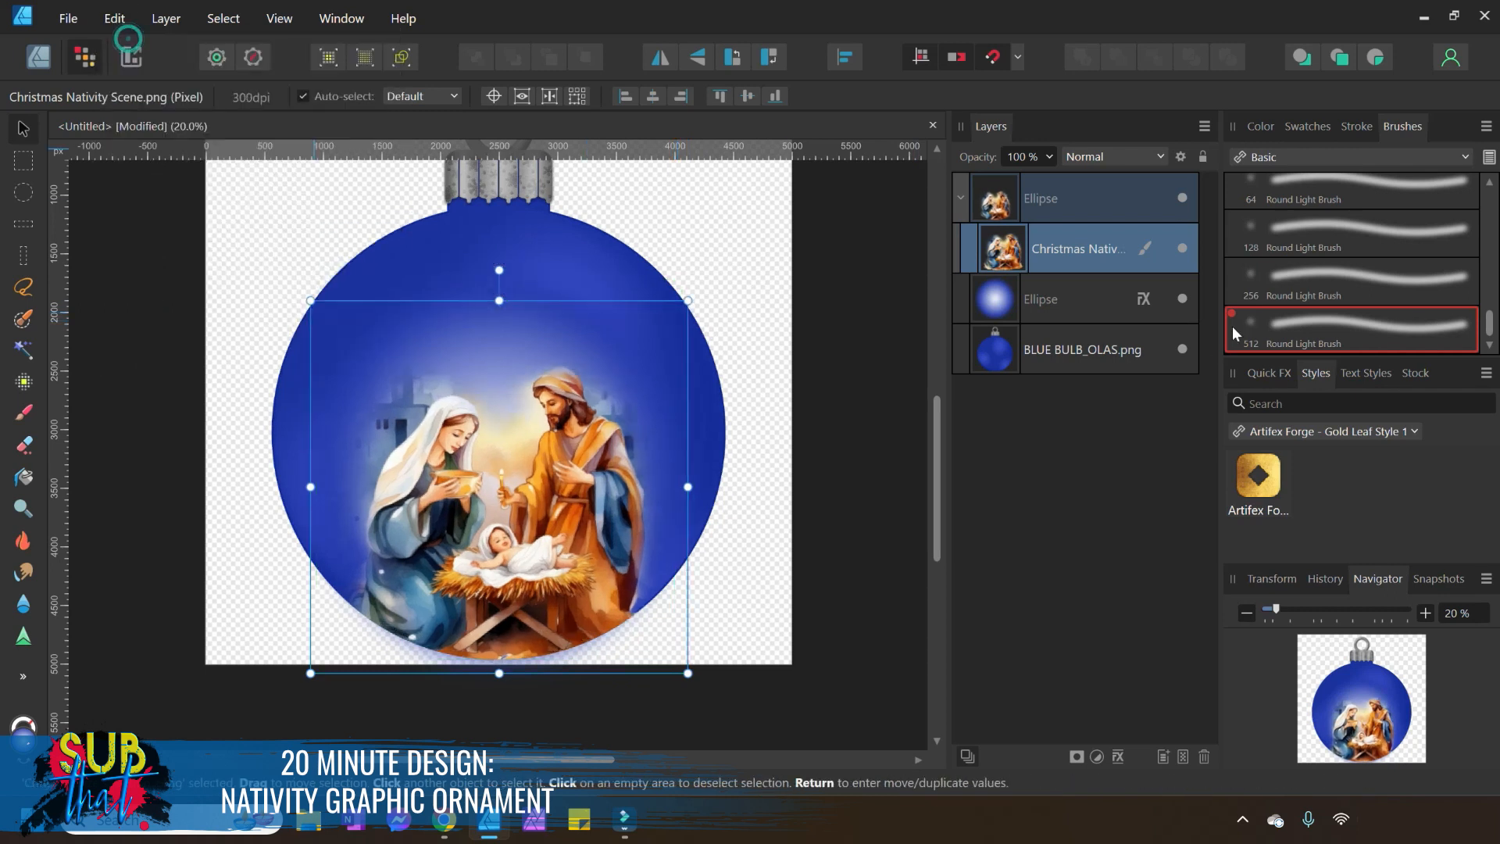
Scale the gradient ellipse behind the nativity scene down slightly from its upper-right corner and deselect it.
click(1005, 312)
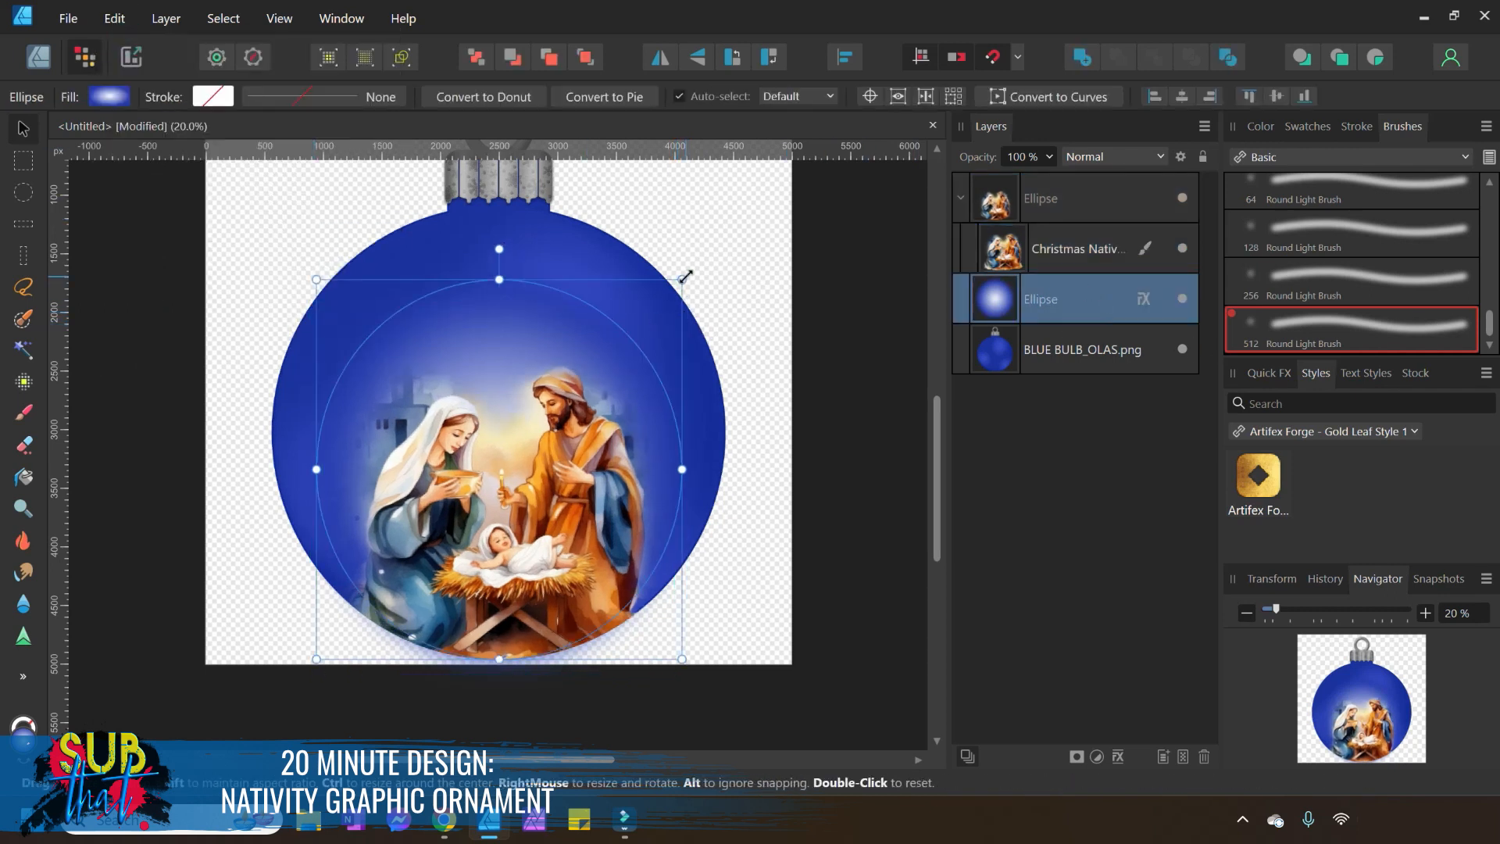
drag(684, 285, 675, 288)
click(886, 421)
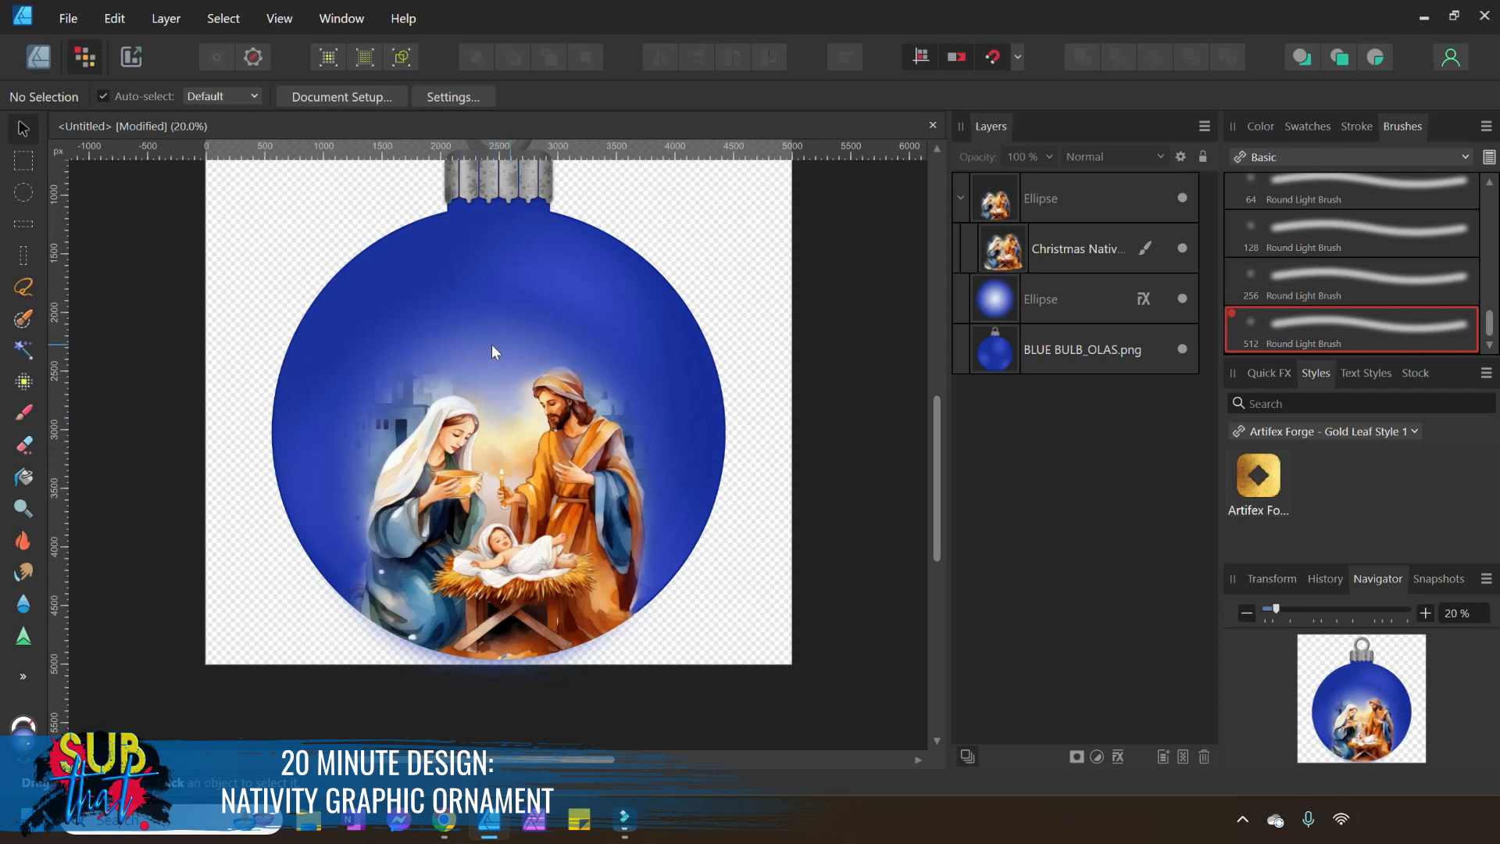
Try stretching the gradient ellipse downward past the bulb's lower edge and slightly wider to the right.
click(554, 385)
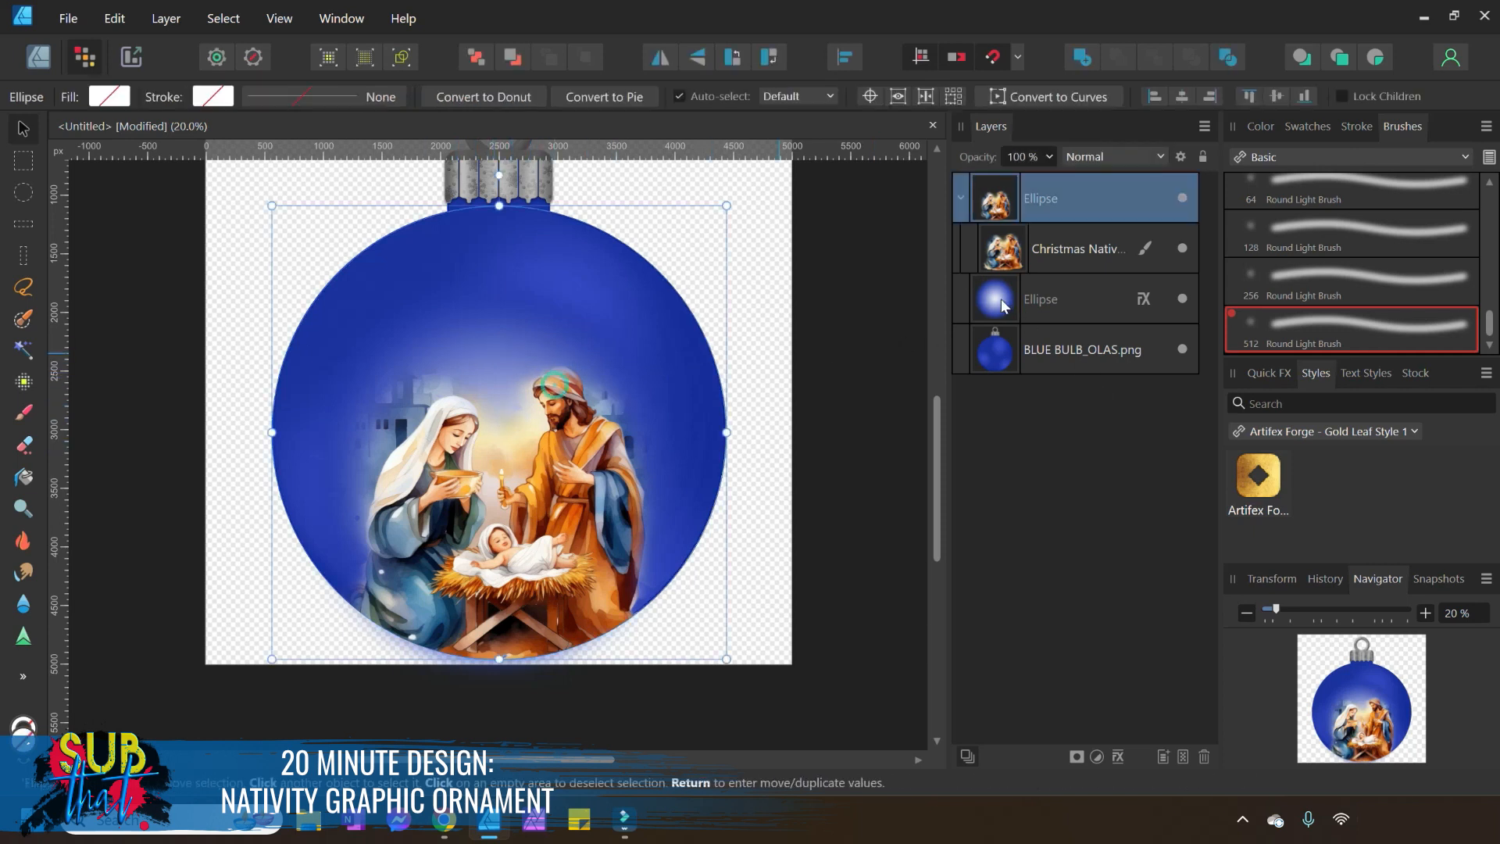
click(527, 643)
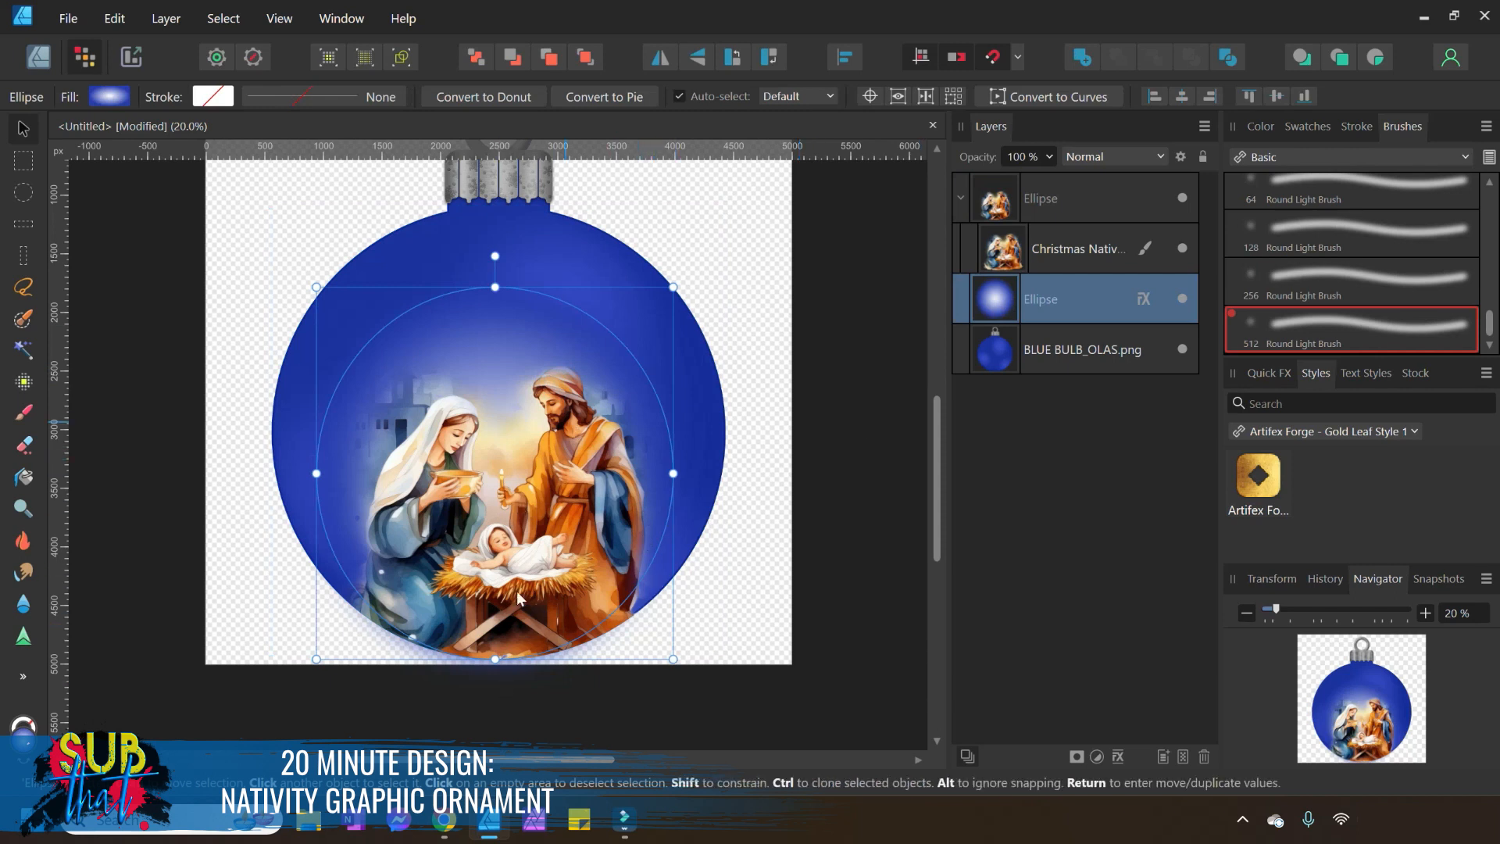
drag(493, 679, 493, 715)
mouse_move(686, 498)
mouse_down()
mouse_move(719, 498)
mouse_move(706, 497)
mouse_up()
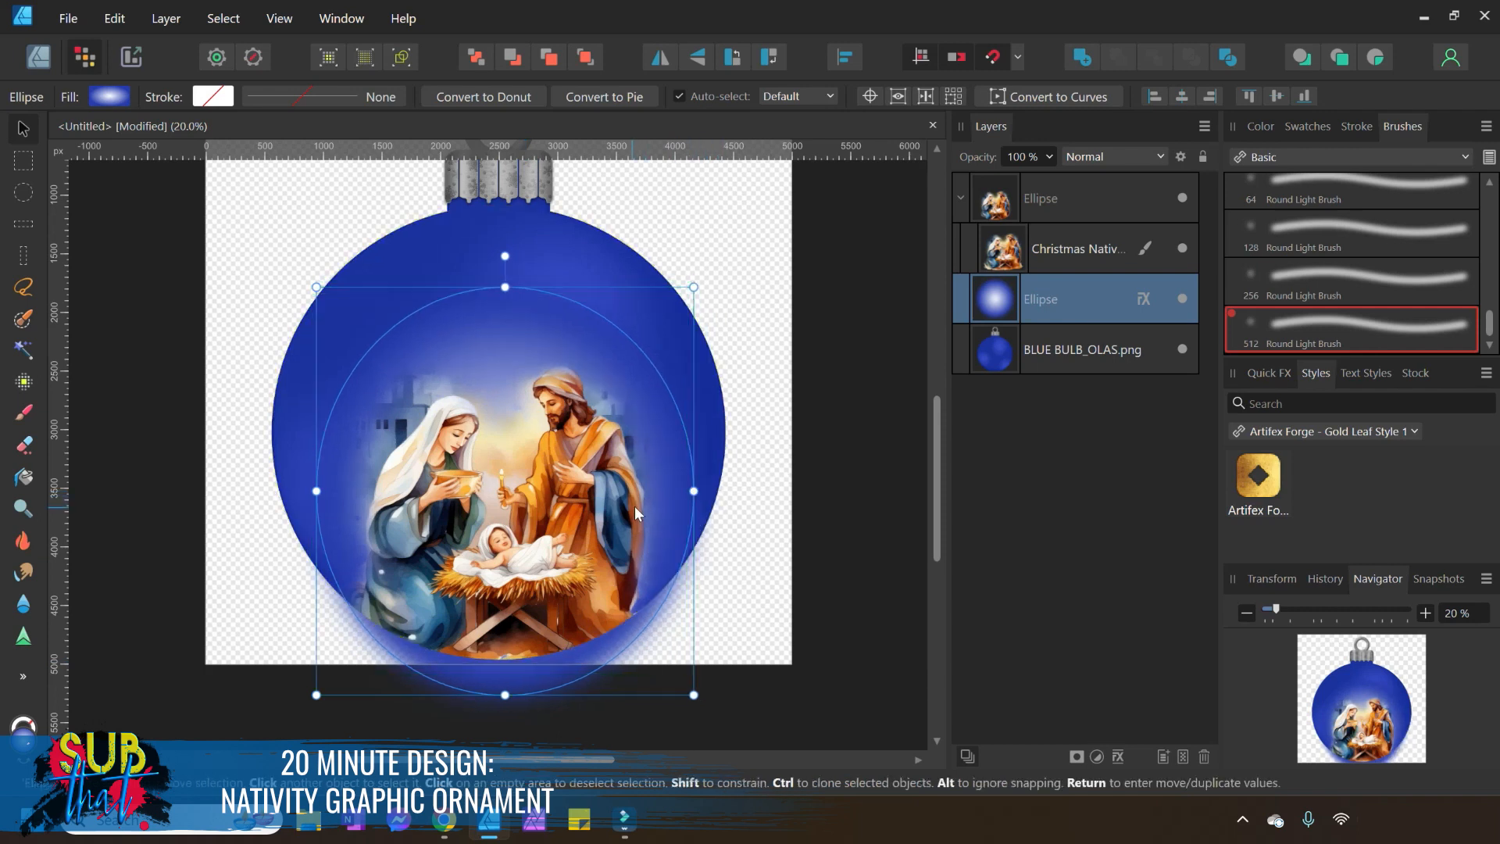
key(ctrl+d)
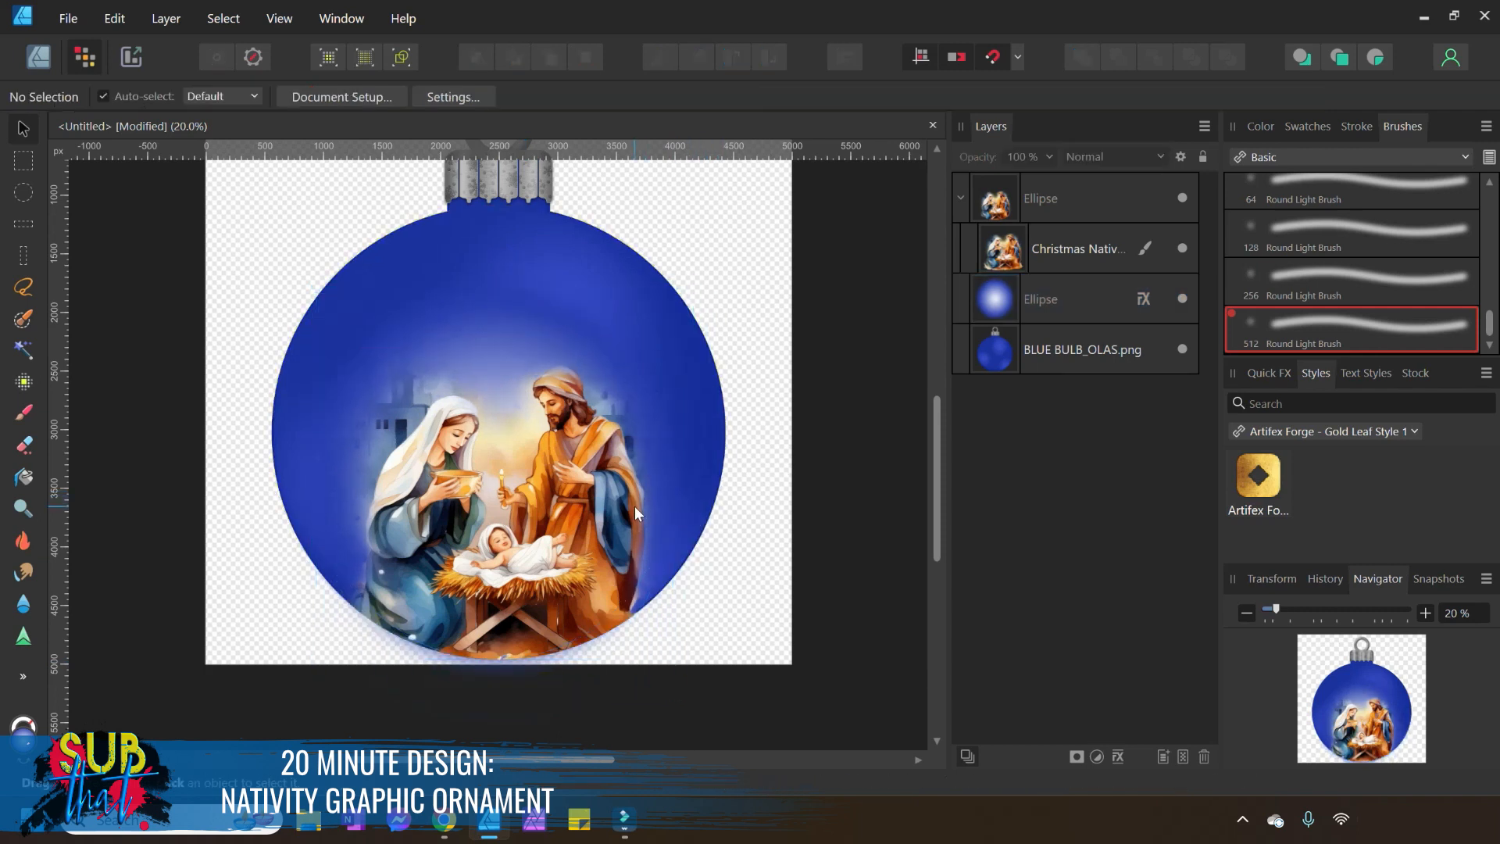
Move the midpoint of the gradient ellipse's elliptical fill closer to its white centre to tighten the glow, and deselect the ellipse.
click(1052, 307)
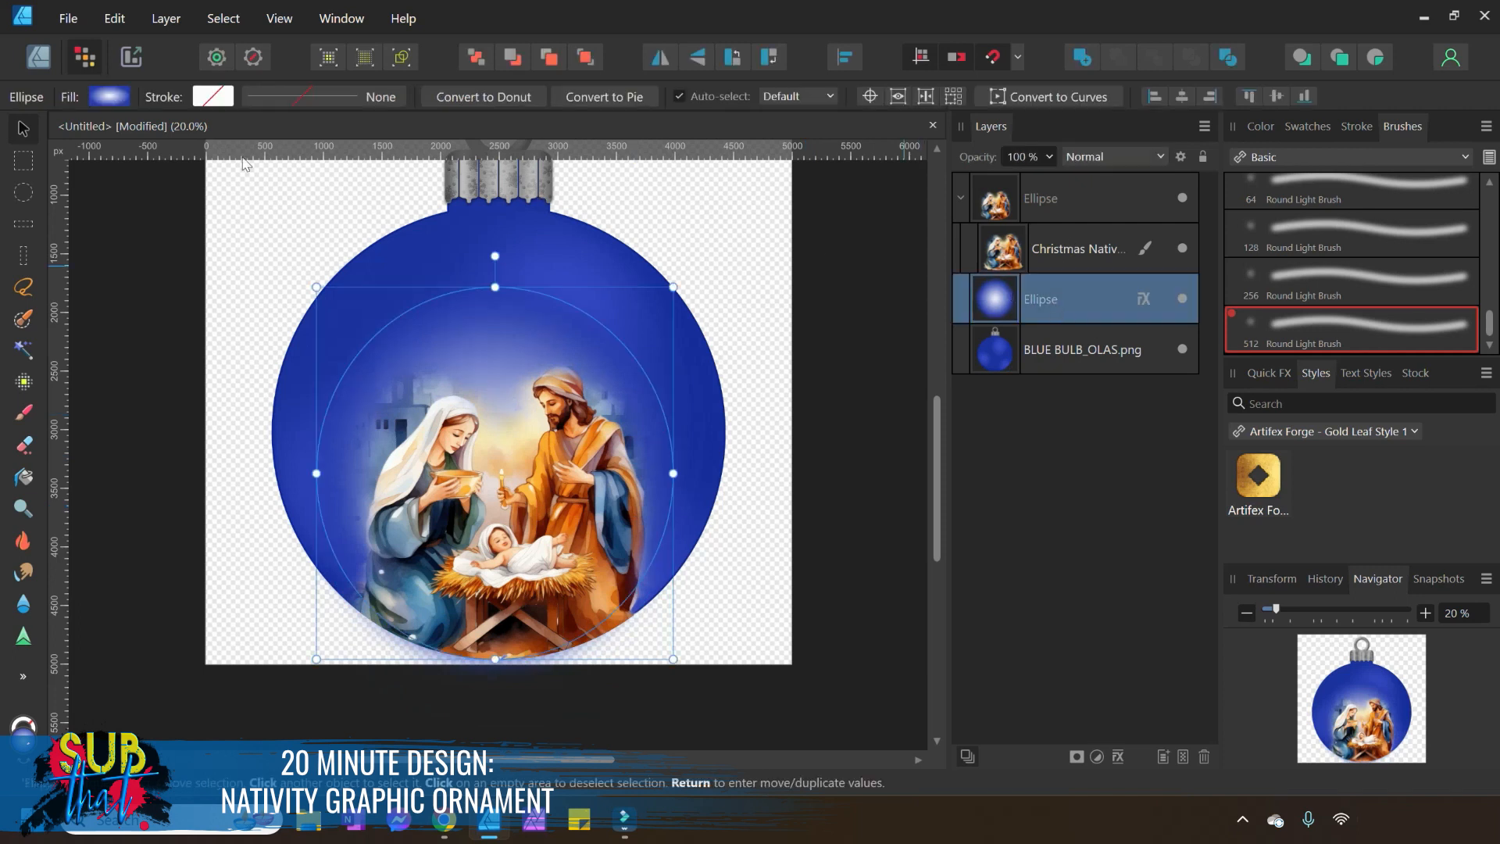
click(41, 56)
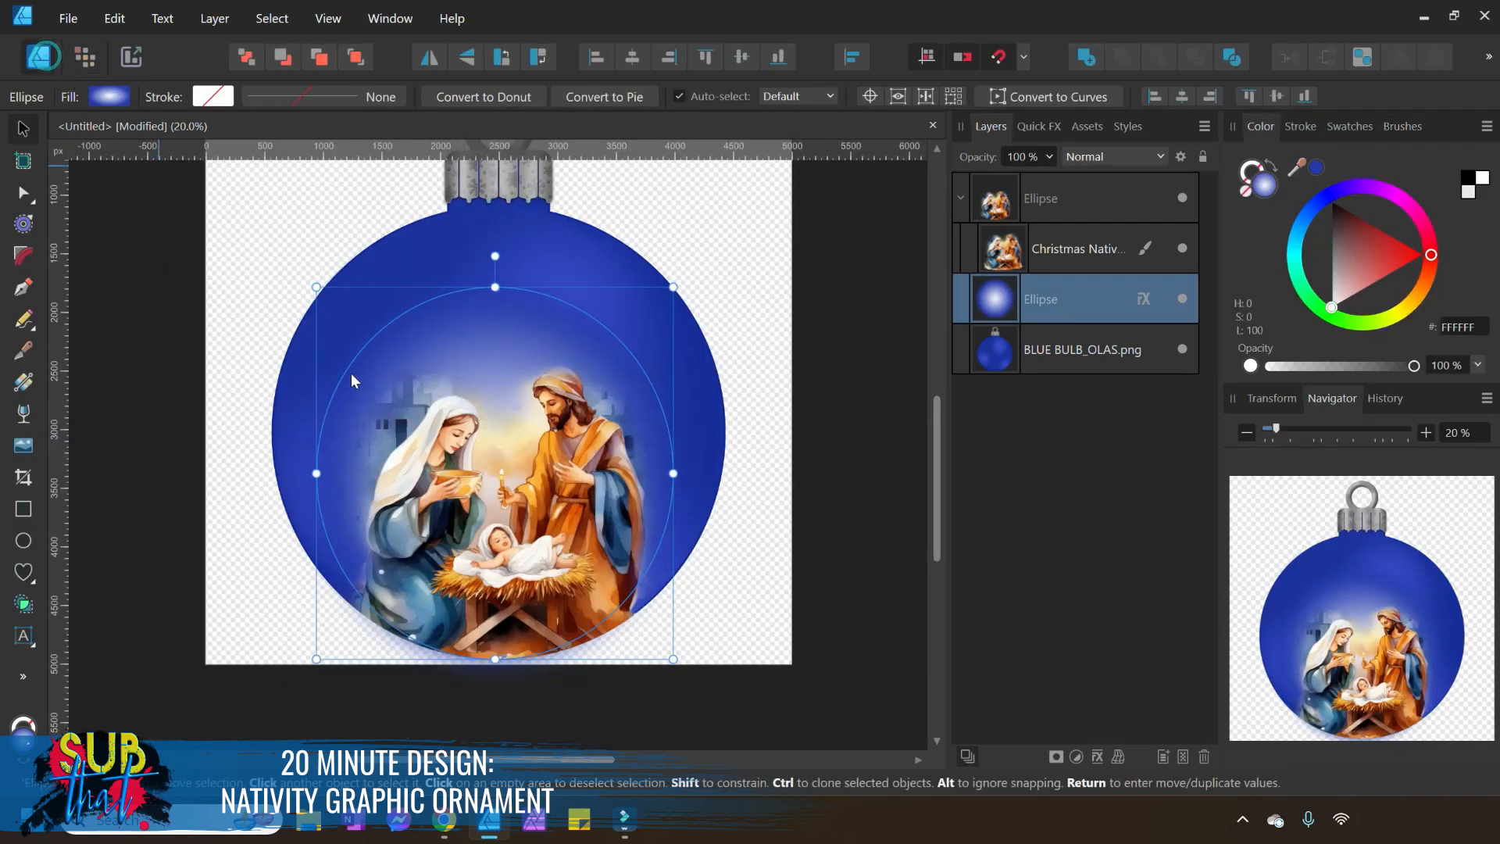
click(24, 383)
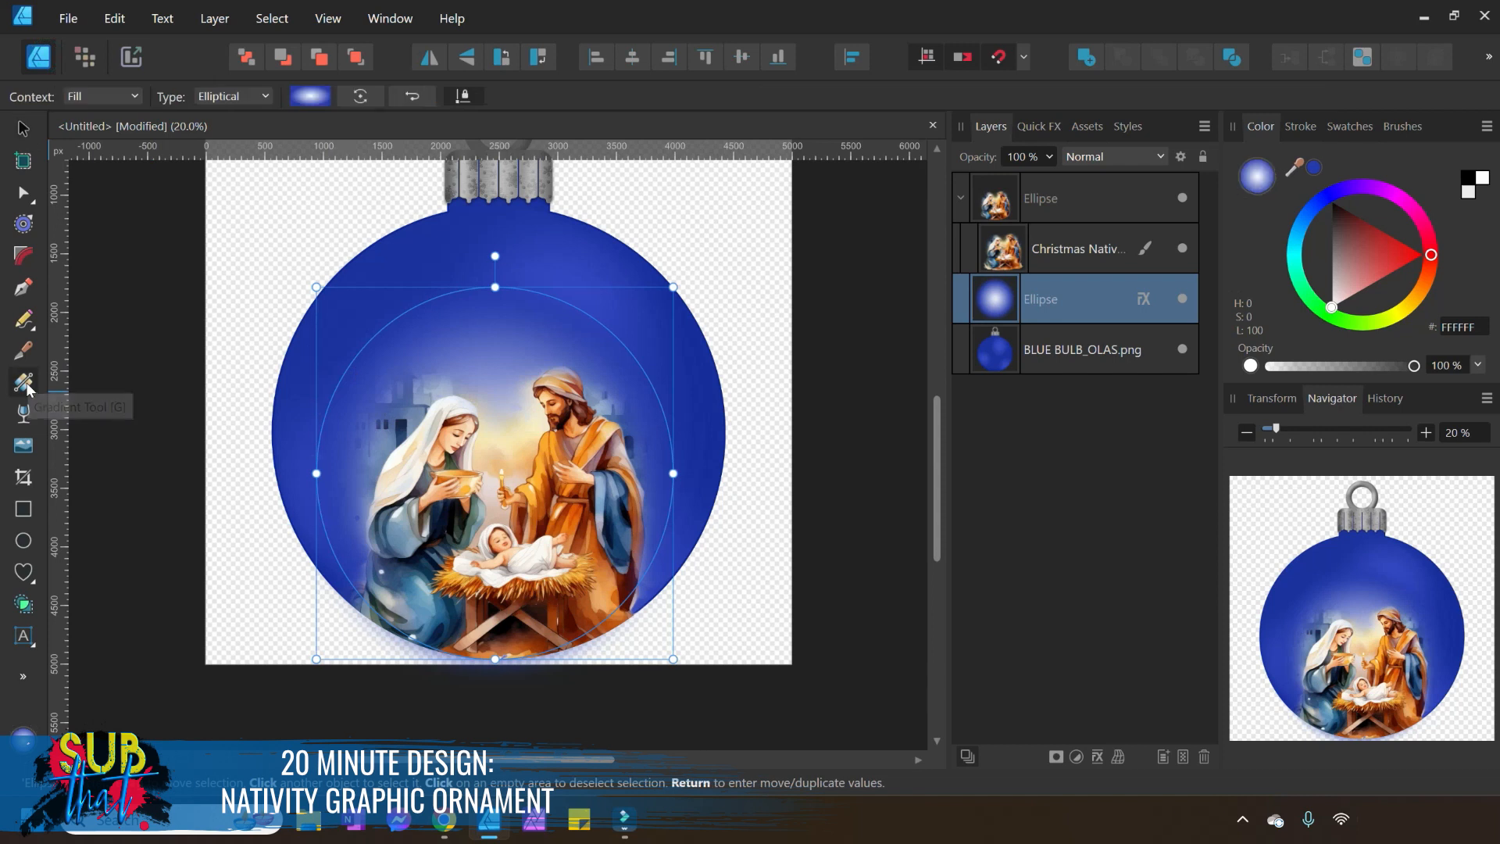
drag(577, 475, 560, 475)
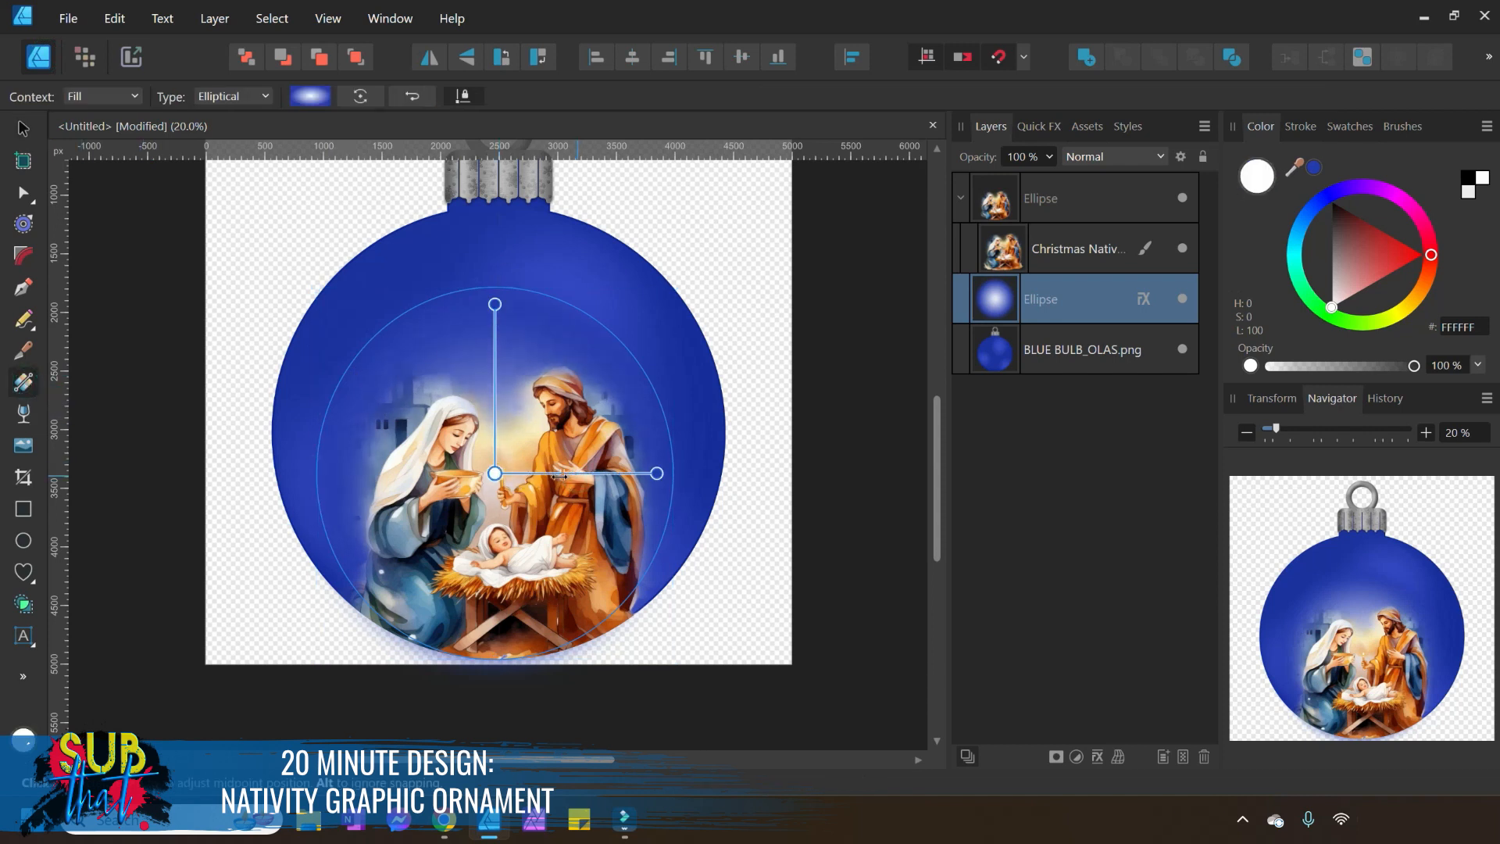
click(1426, 432)
click(1426, 433)
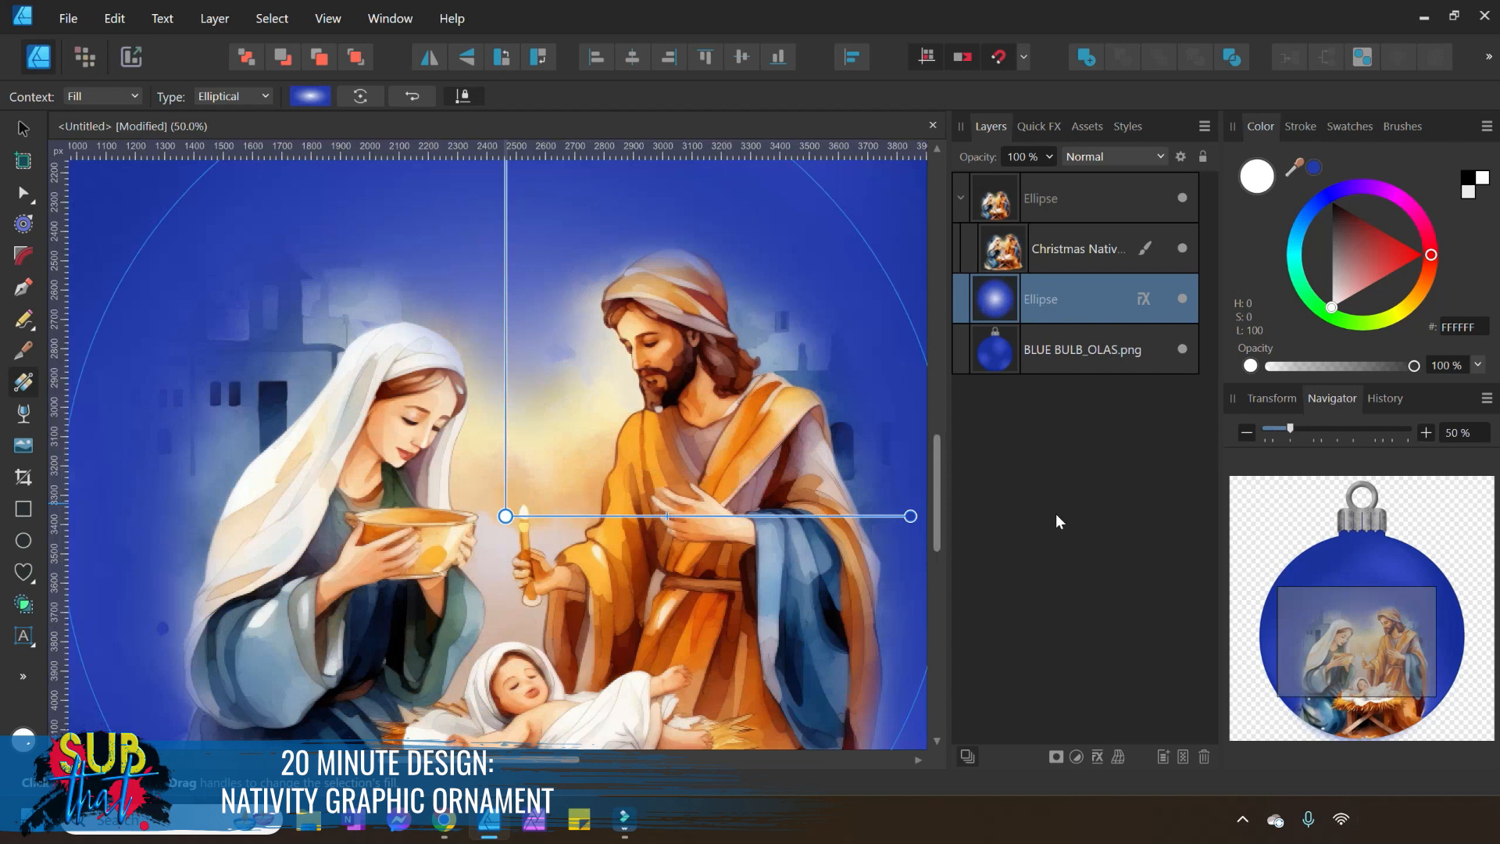
click(1247, 433)
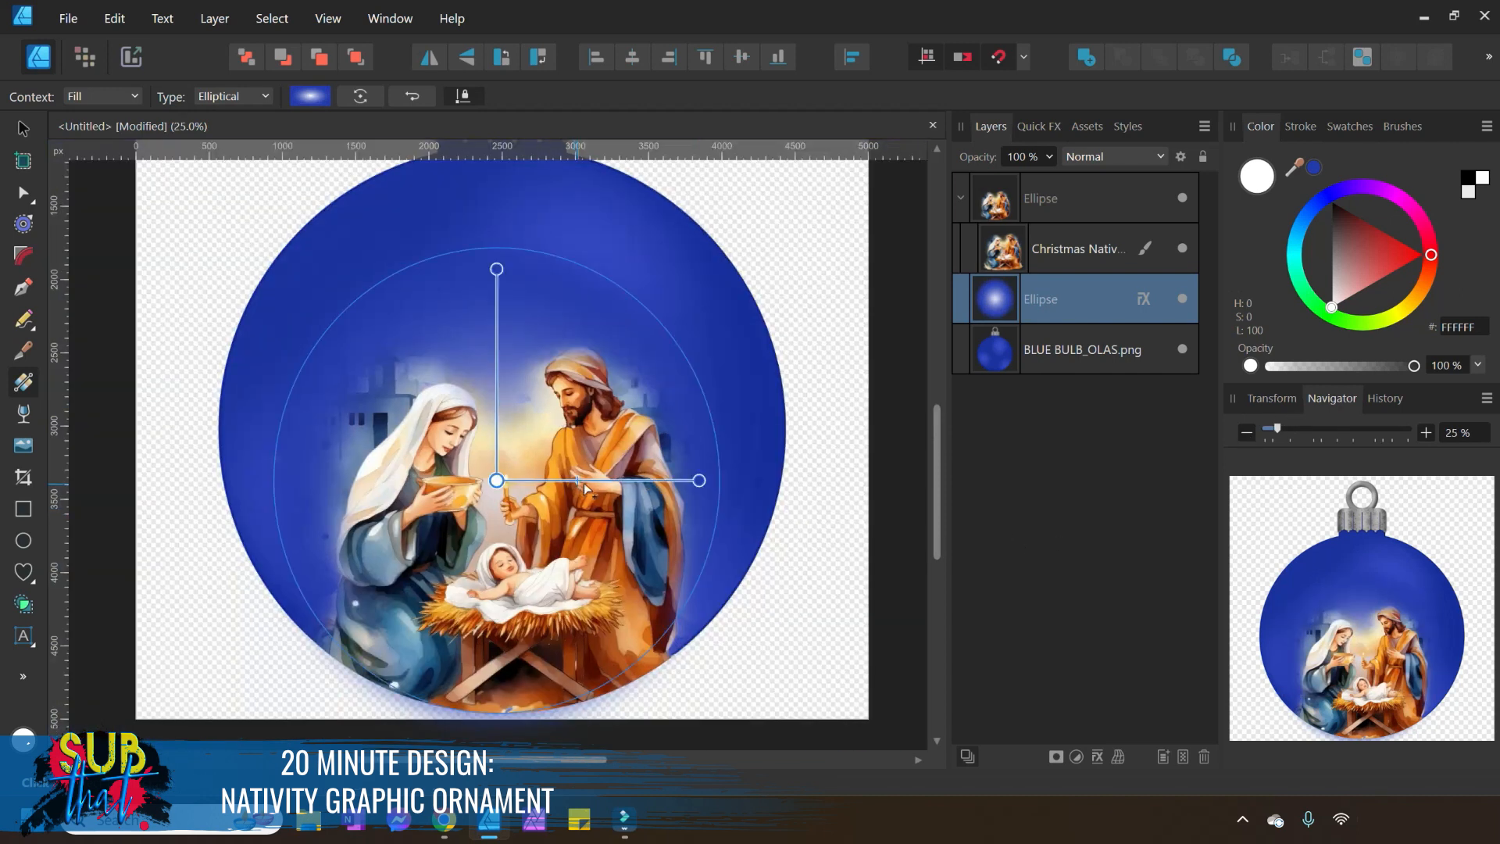
mouse_move(591, 484)
mouse_down()
mouse_move(608, 484)
mouse_move(582, 484)
mouse_up()
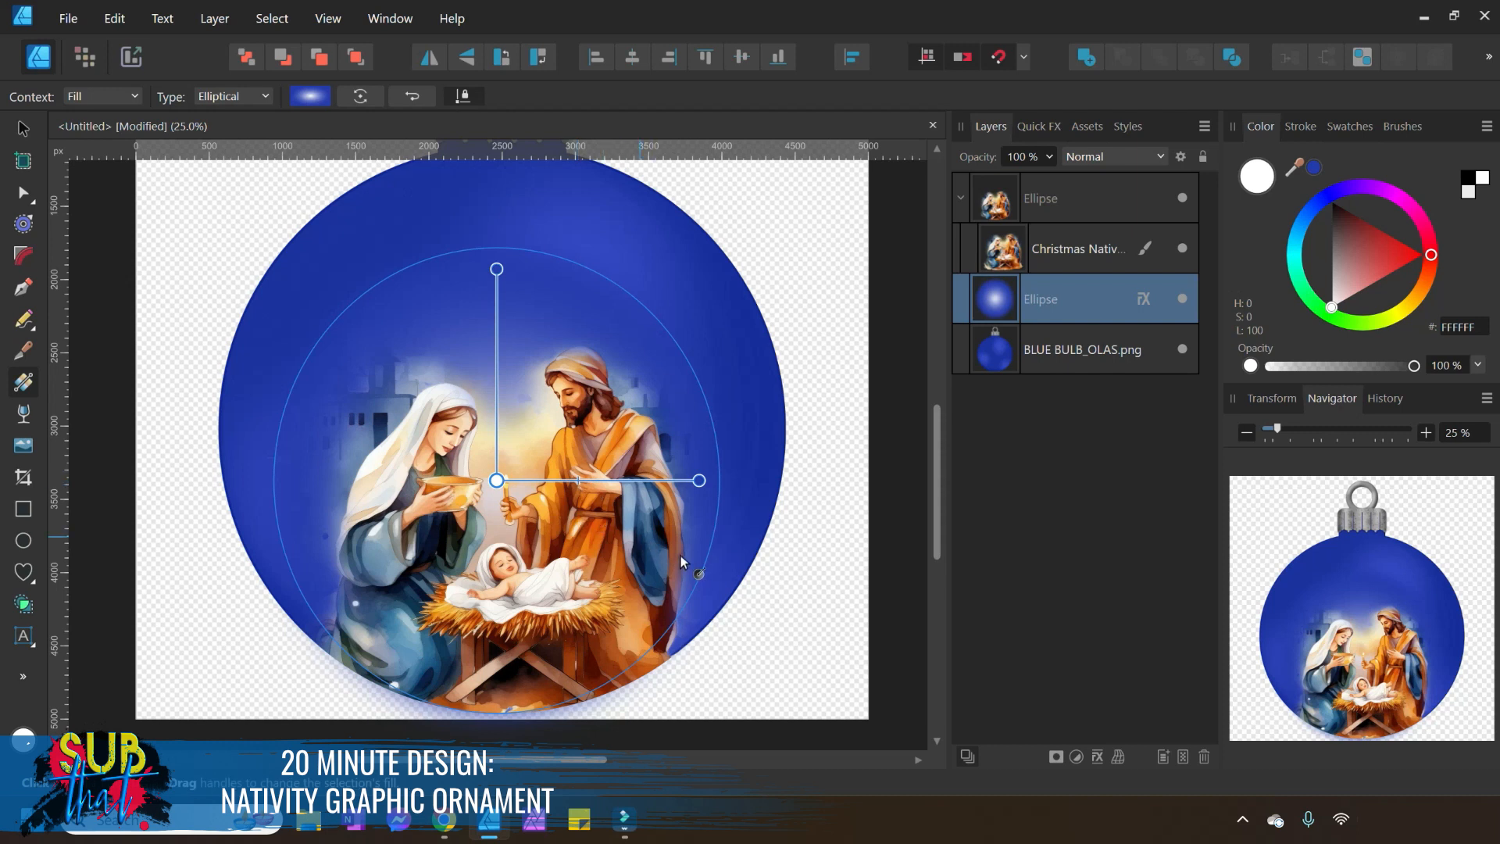
click(86, 58)
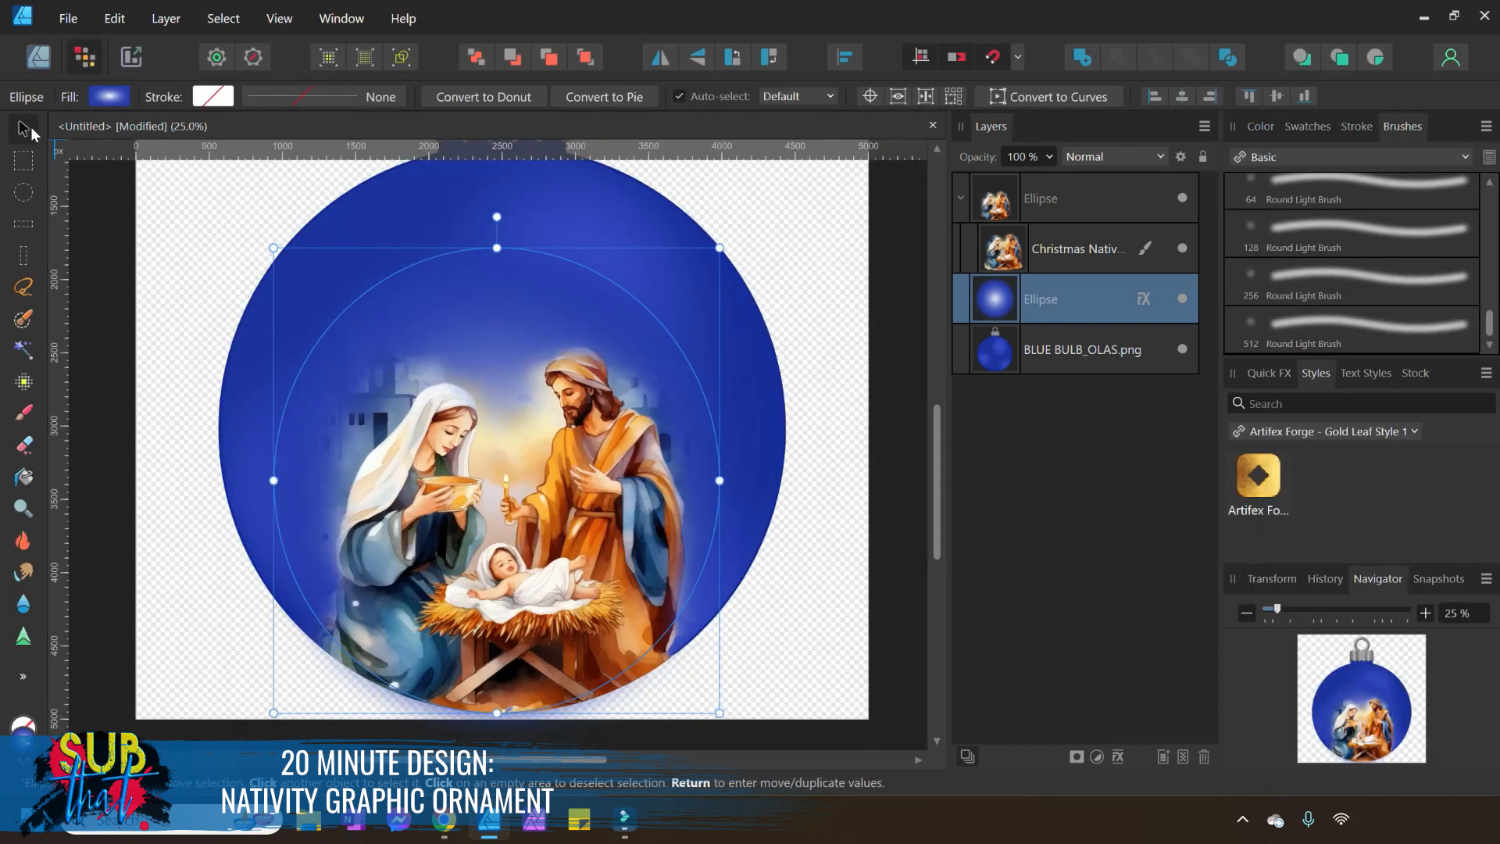
click(802, 390)
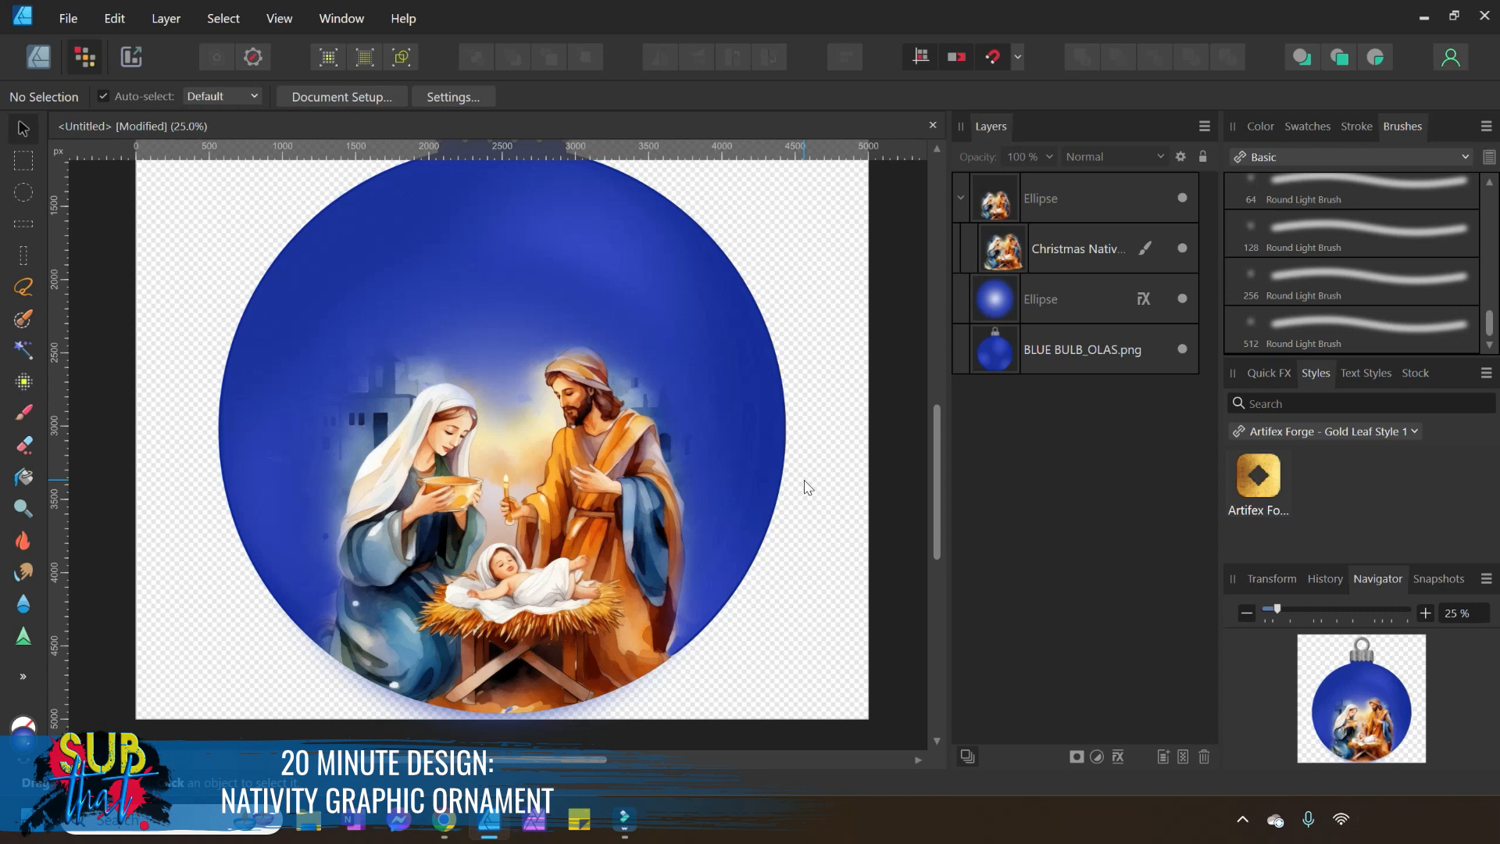
scroll(709, 461, up, 1)
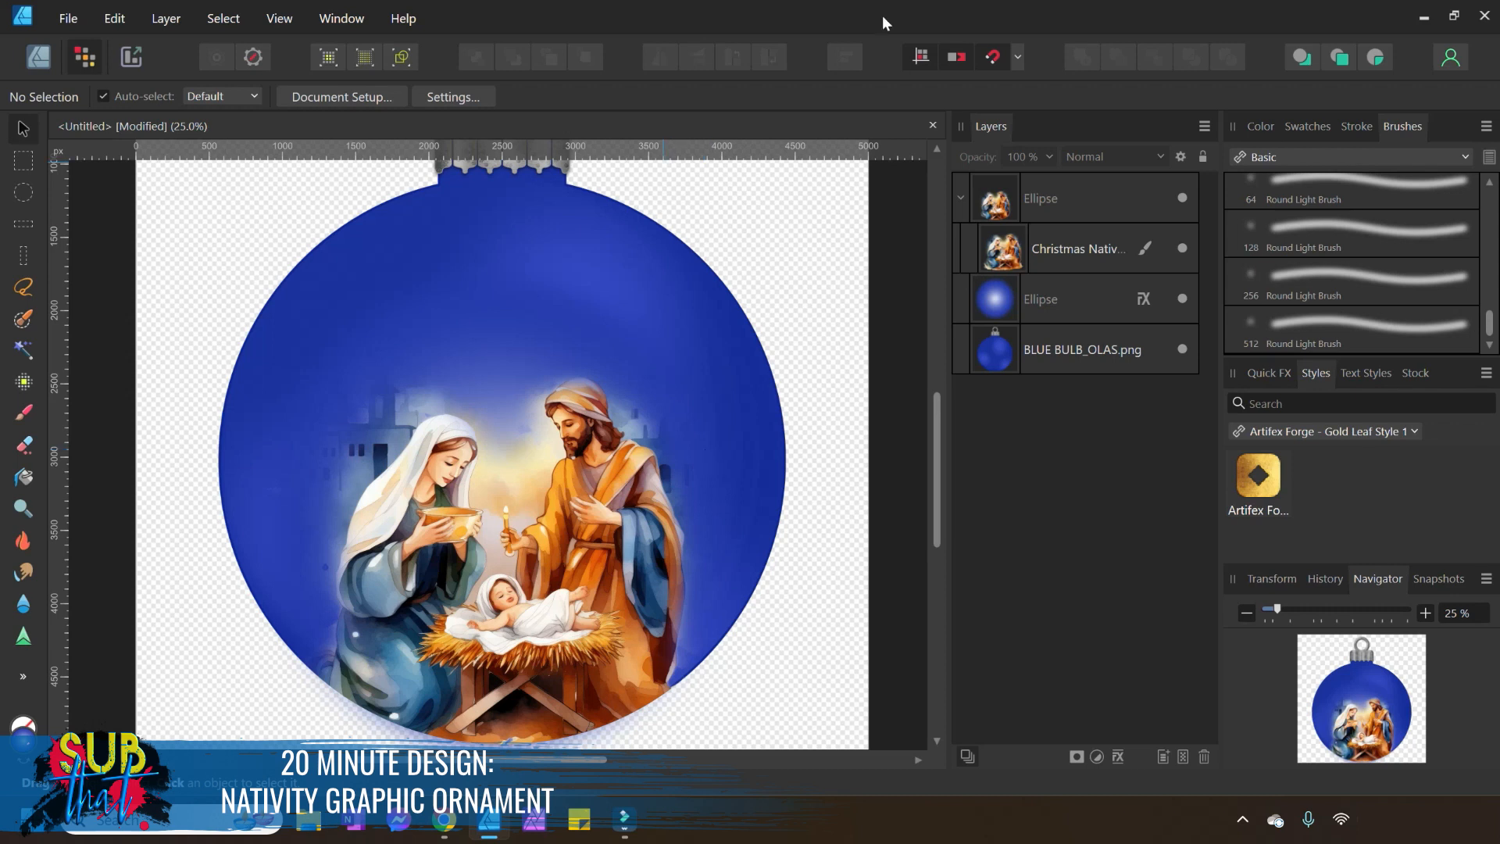
Add a new pixel layer and nest it with the gradient ellipse inside the clipping ellipse, beneath the nativity scene, with the pixel layer above the gradient.
click(1046, 207)
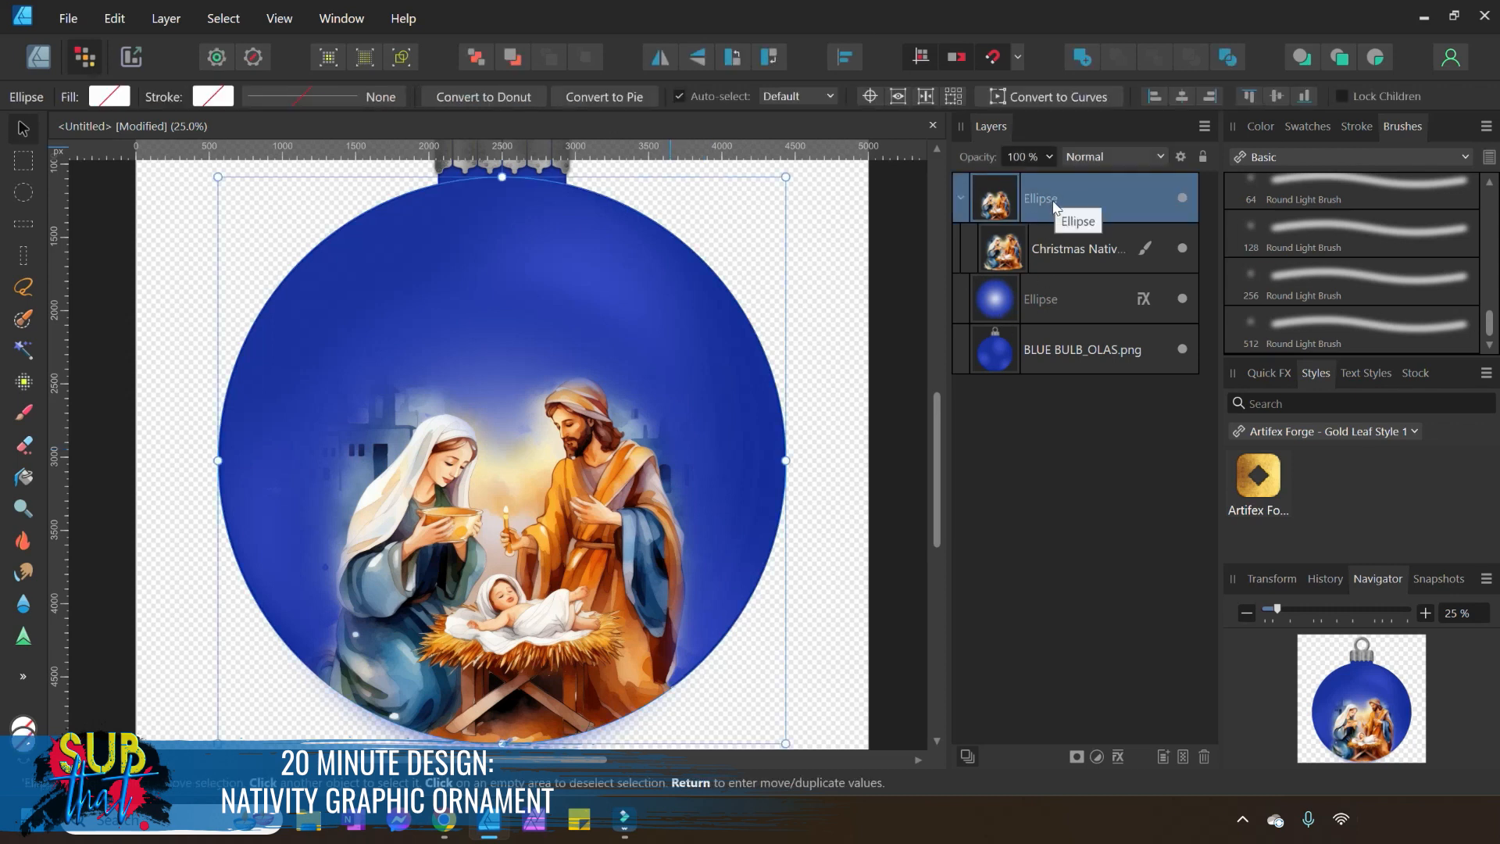
click(1183, 757)
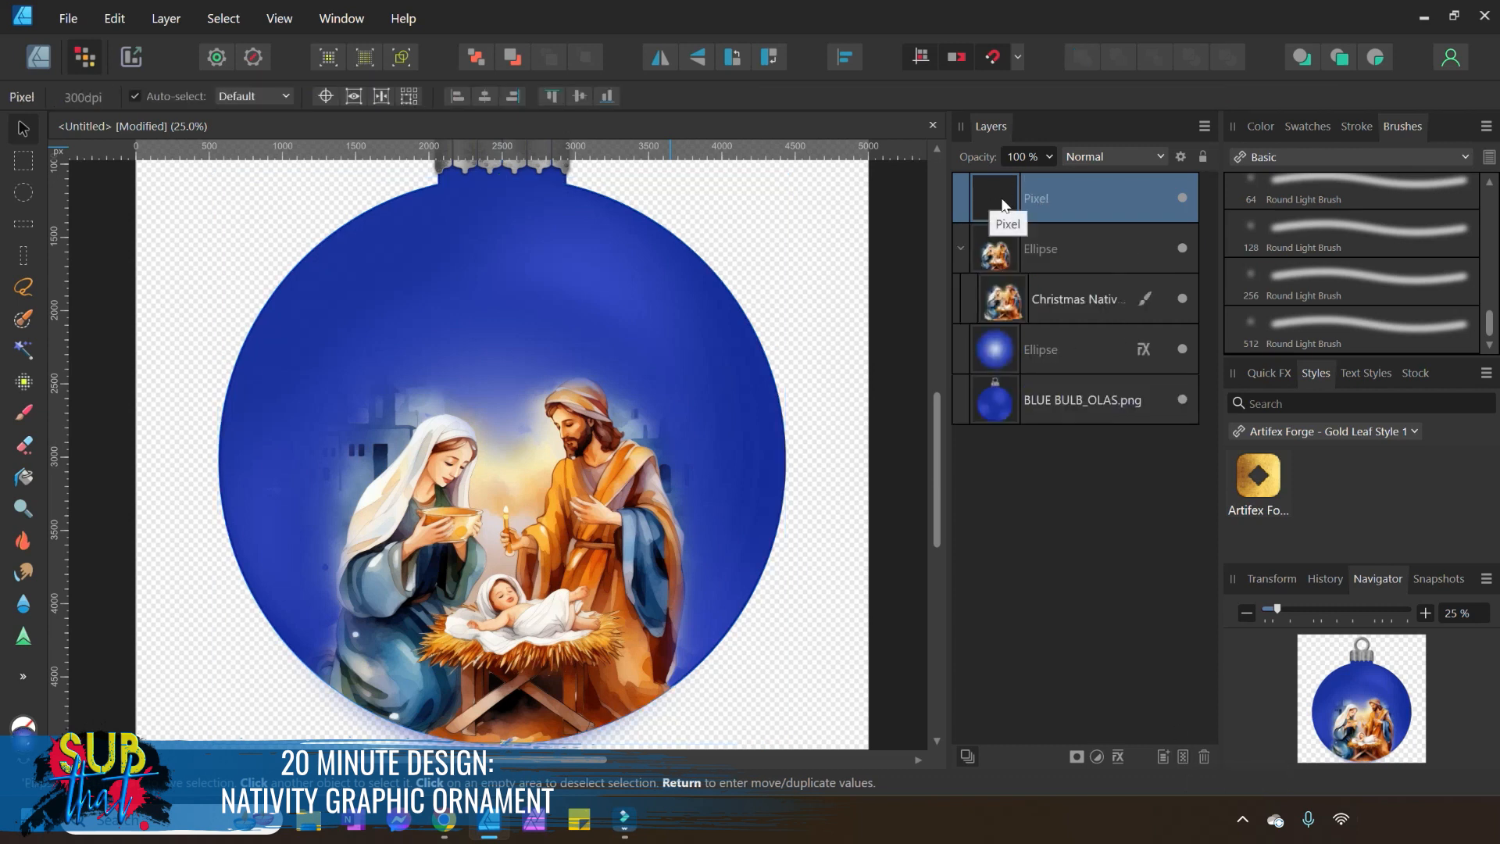
drag(1003, 201, 1005, 316)
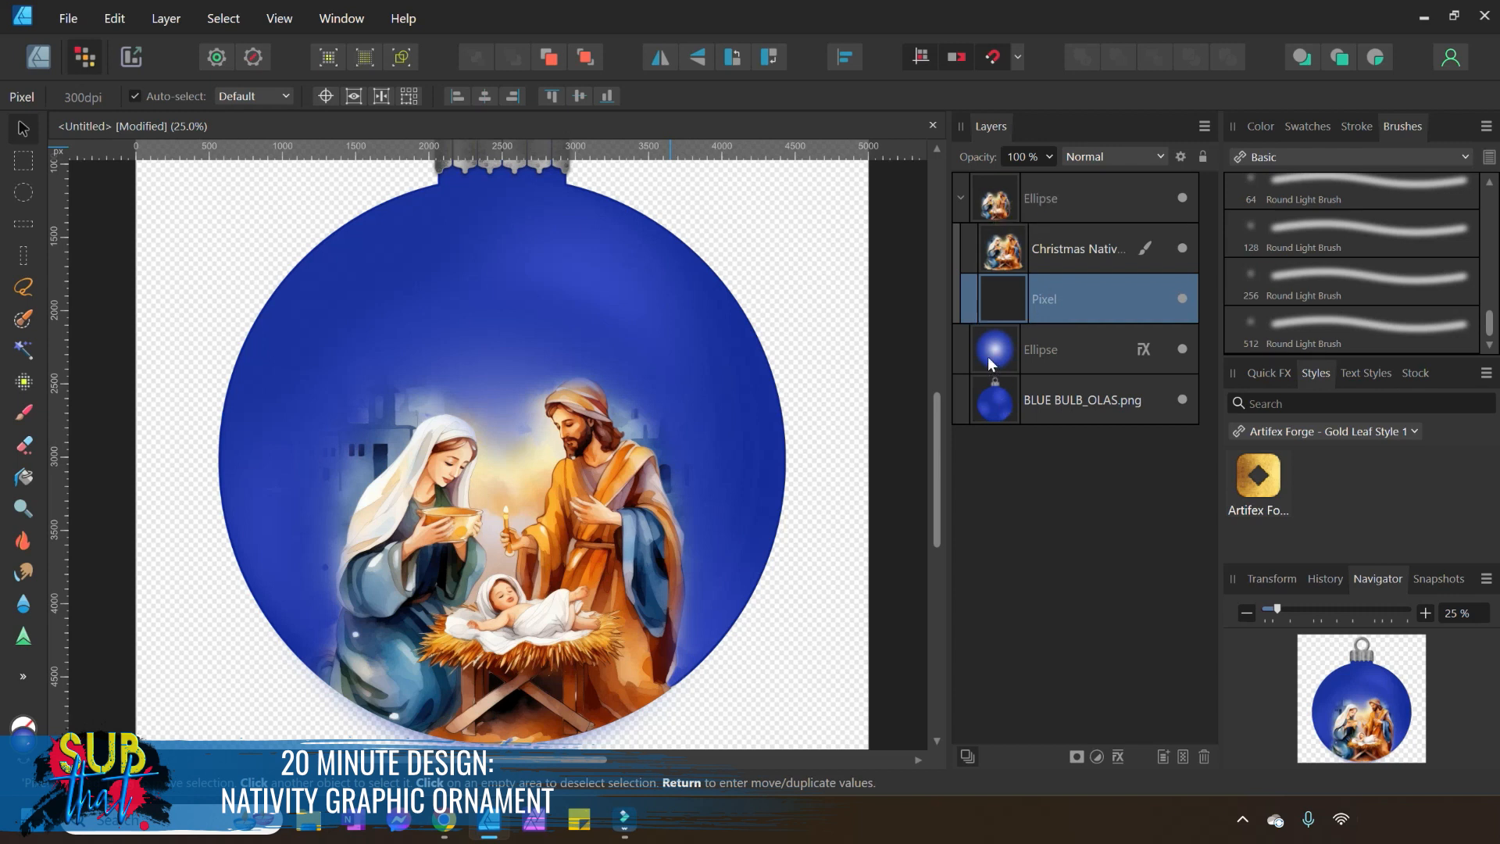
click(1039, 357)
drag(989, 357, 1006, 316)
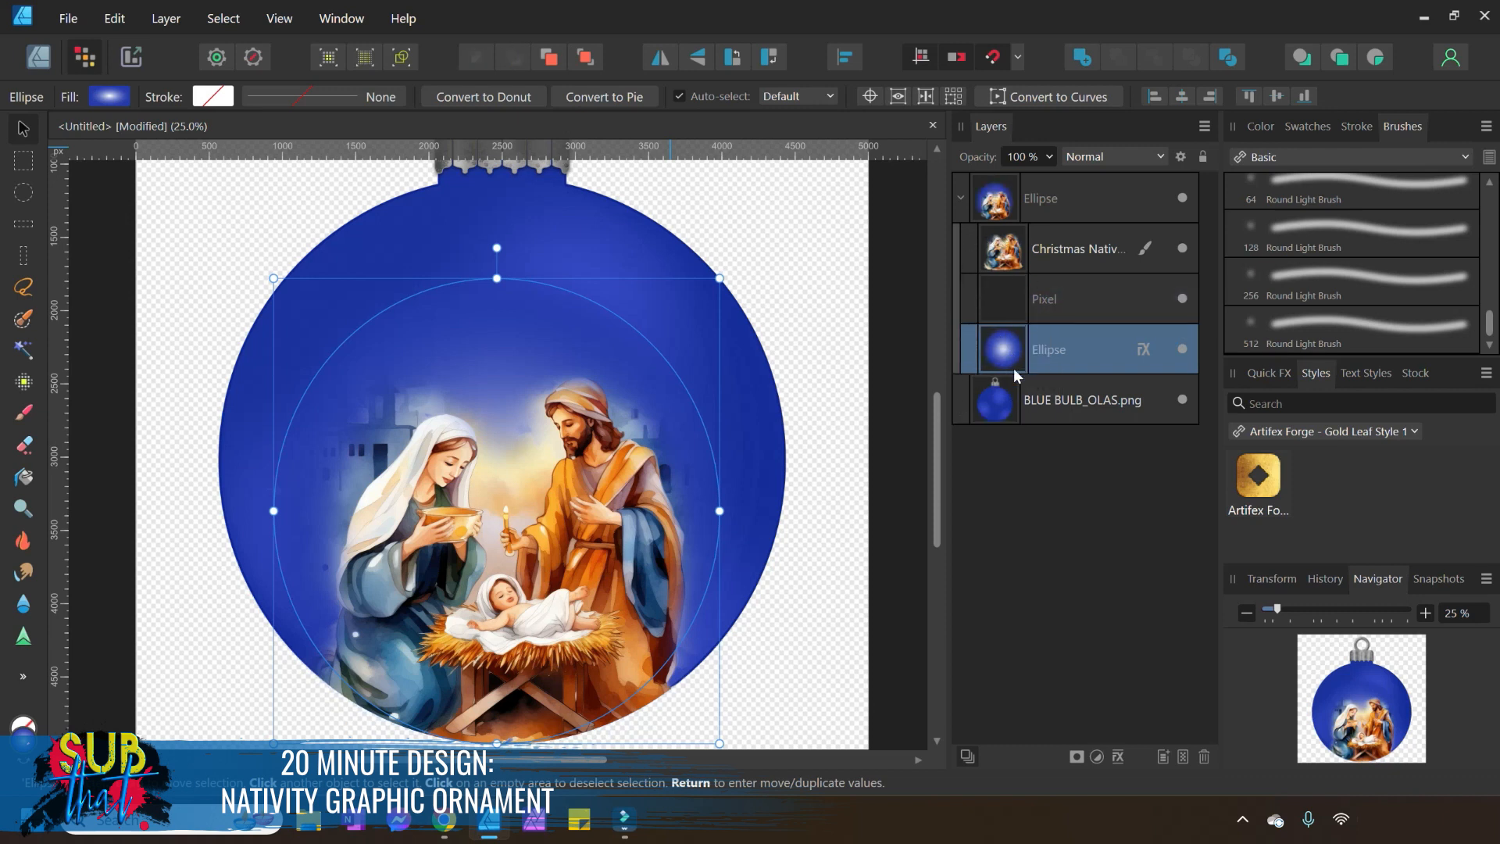
click(960, 201)
click(961, 200)
click(898, 346)
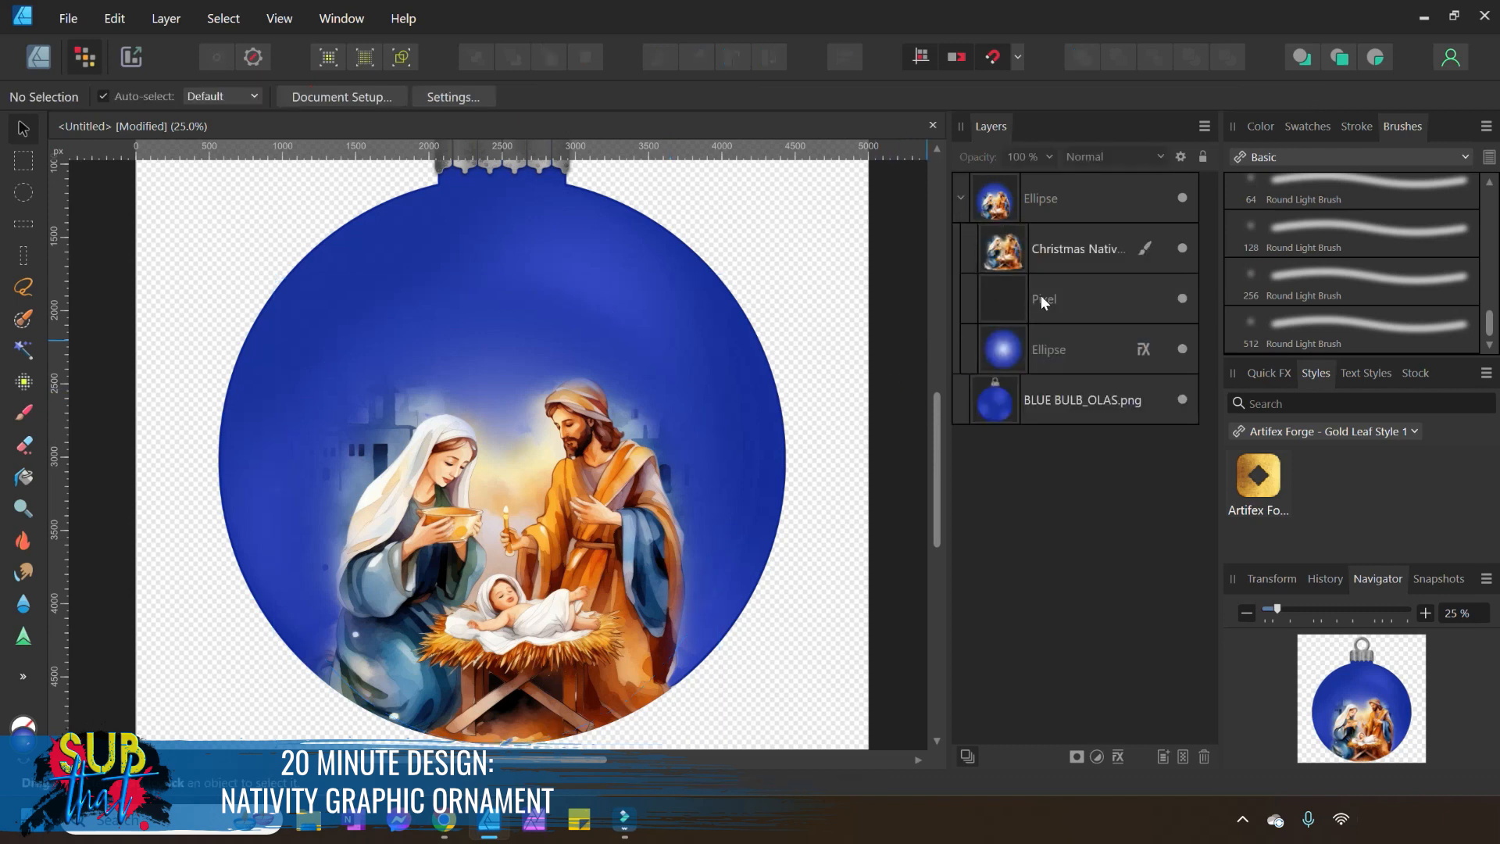
Select the nested pixel layer and set up the Paint Brush with the Xenon Galactic Pandora brush in white (FFFFFF).
click(1052, 298)
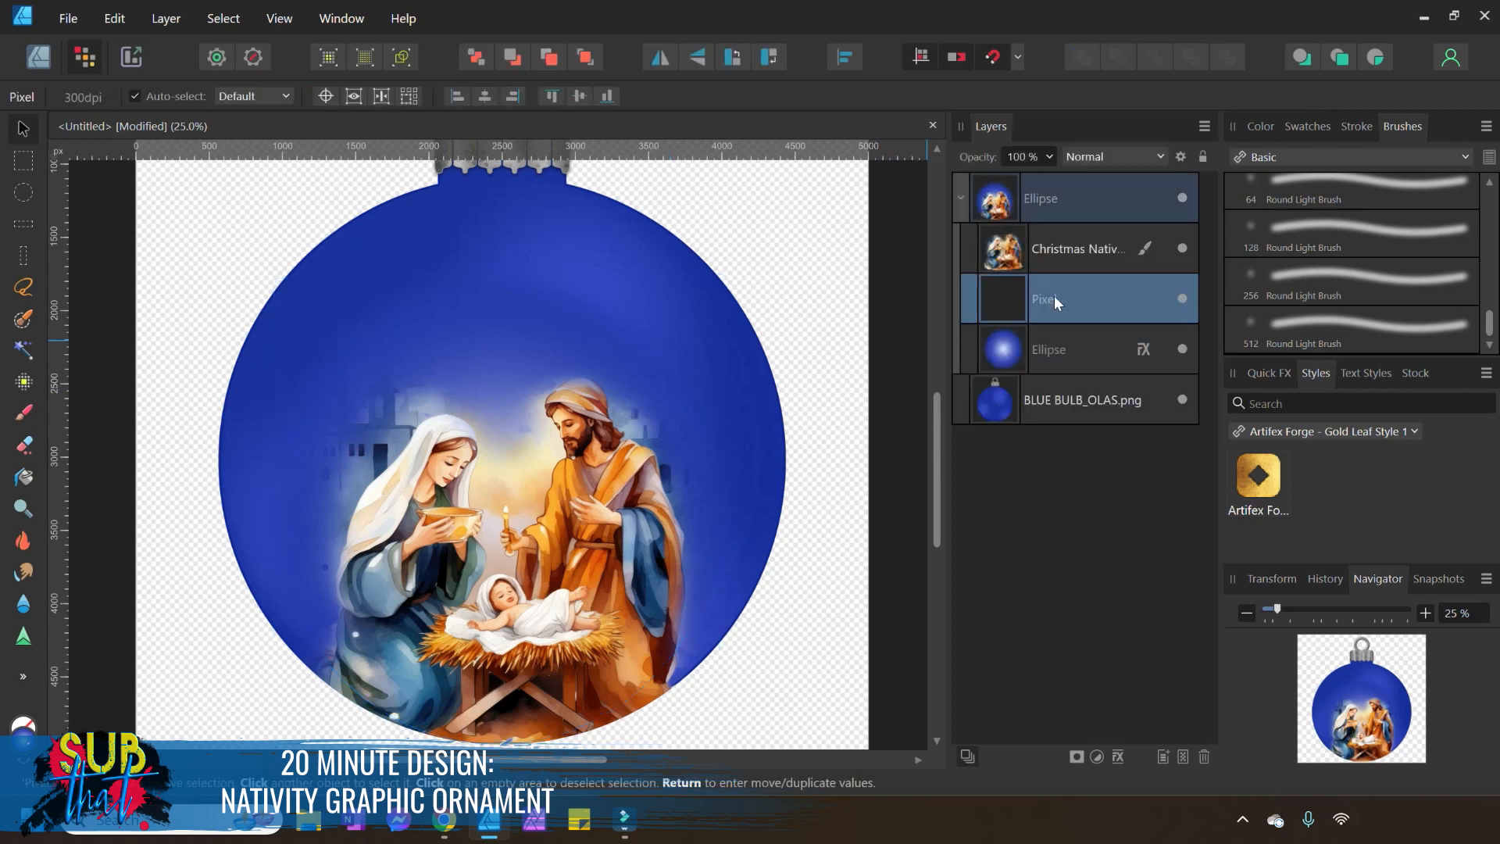
click(1385, 155)
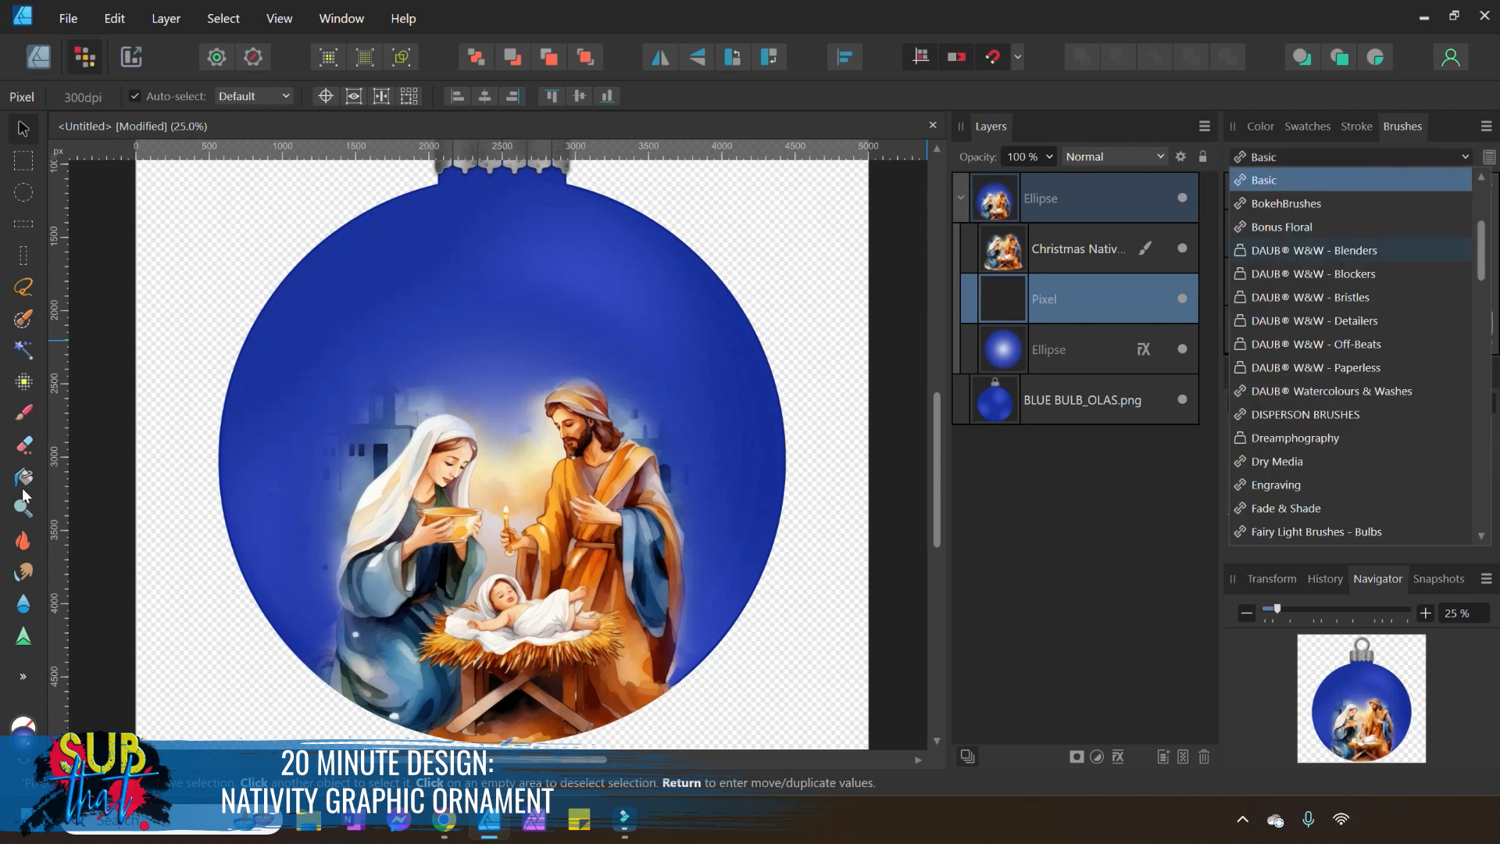
click(26, 414)
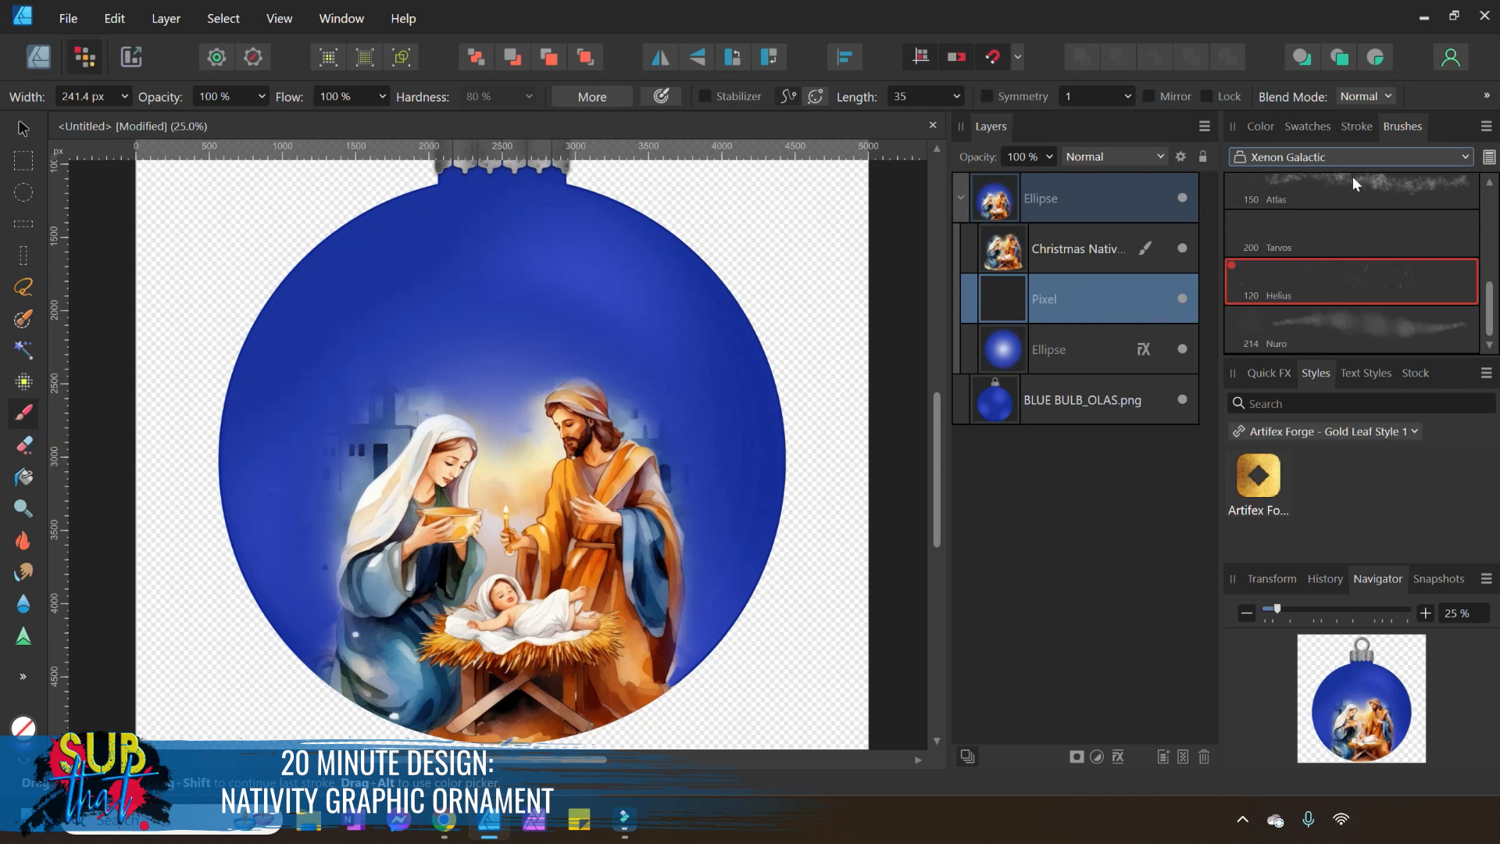
scroll(1362, 296, up, 3)
click(1328, 235)
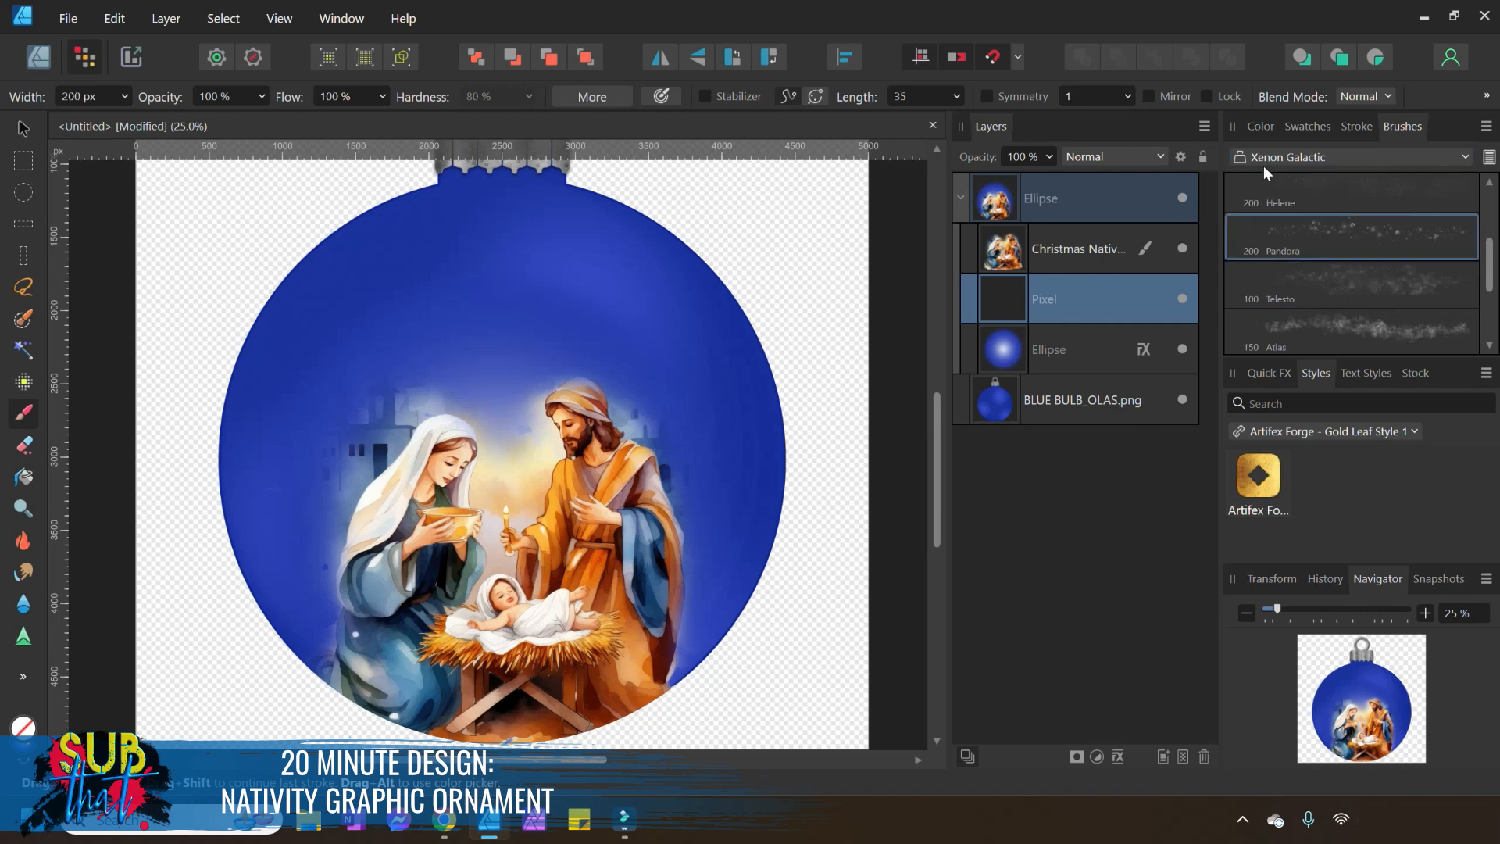
click(1245, 129)
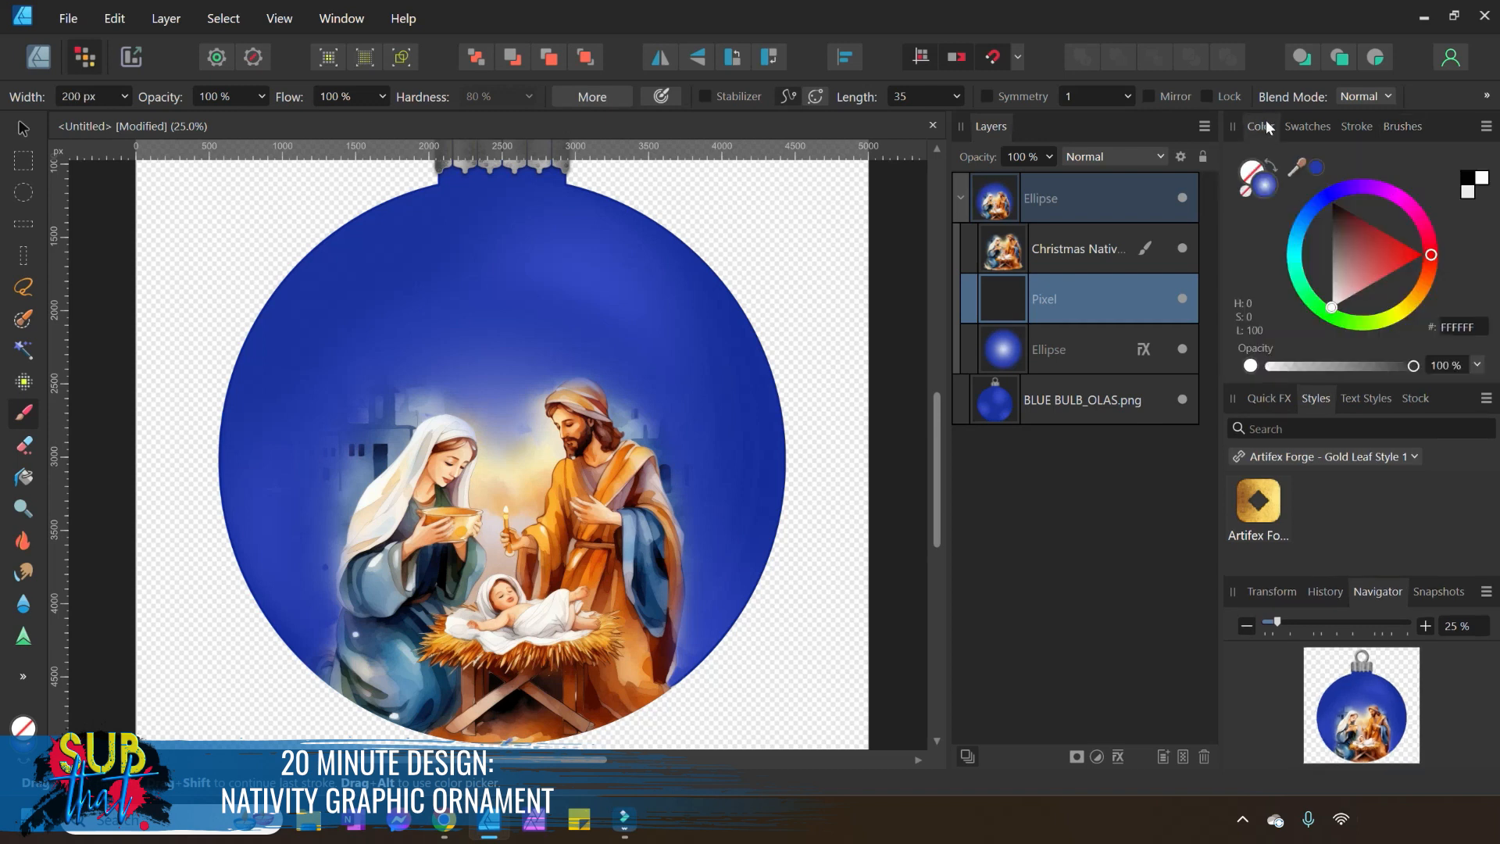
click(1267, 187)
drag(1366, 285, 1331, 309)
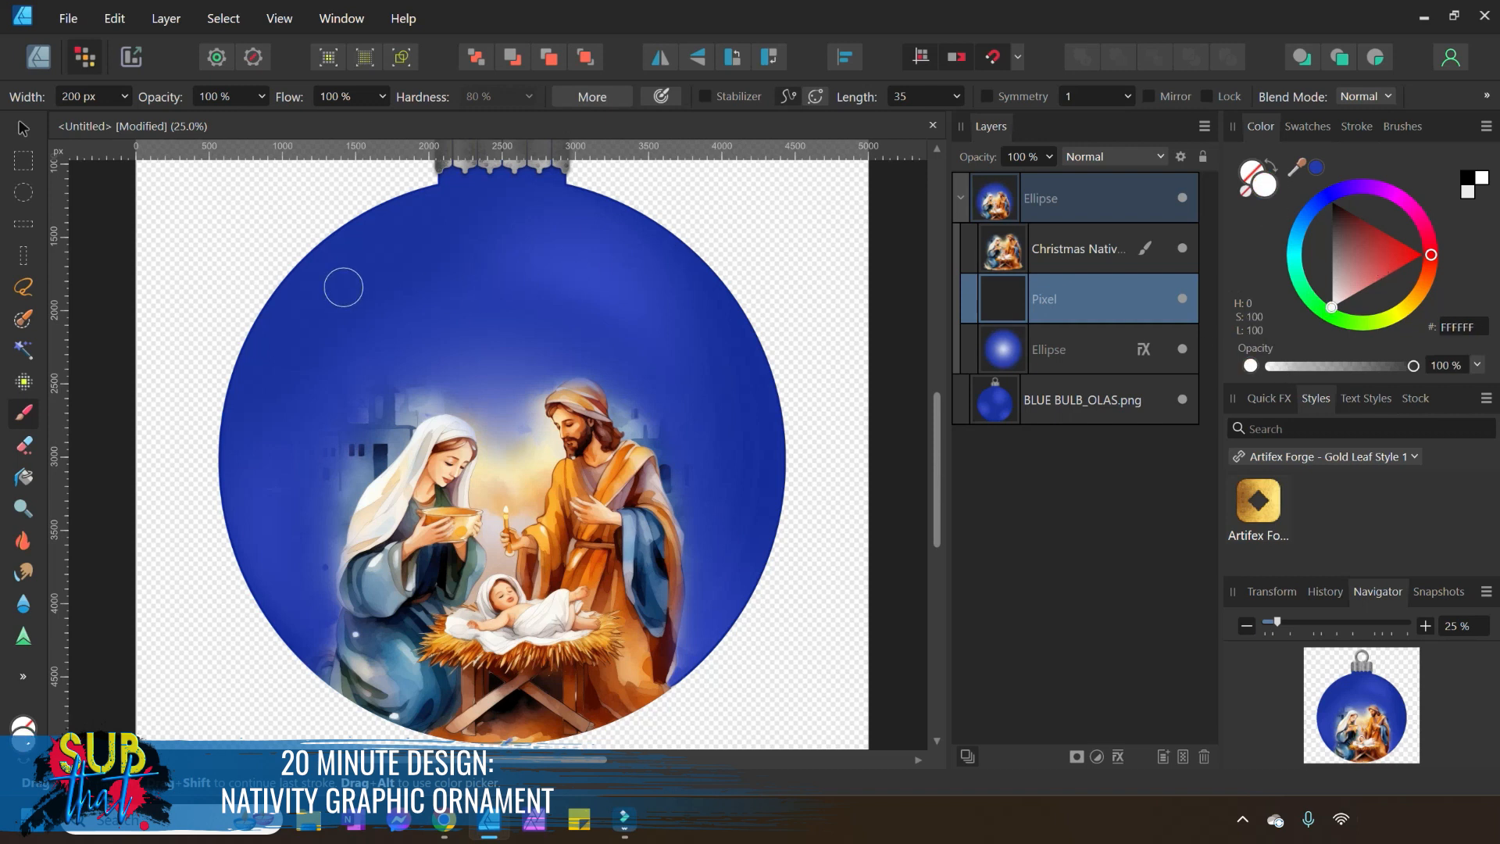
Enlarge the Pandora brush to 532 px and paint white stars across the blue bulb around the nativity scene.
key(])
key(])
key(])
key(])
key(])
key(])
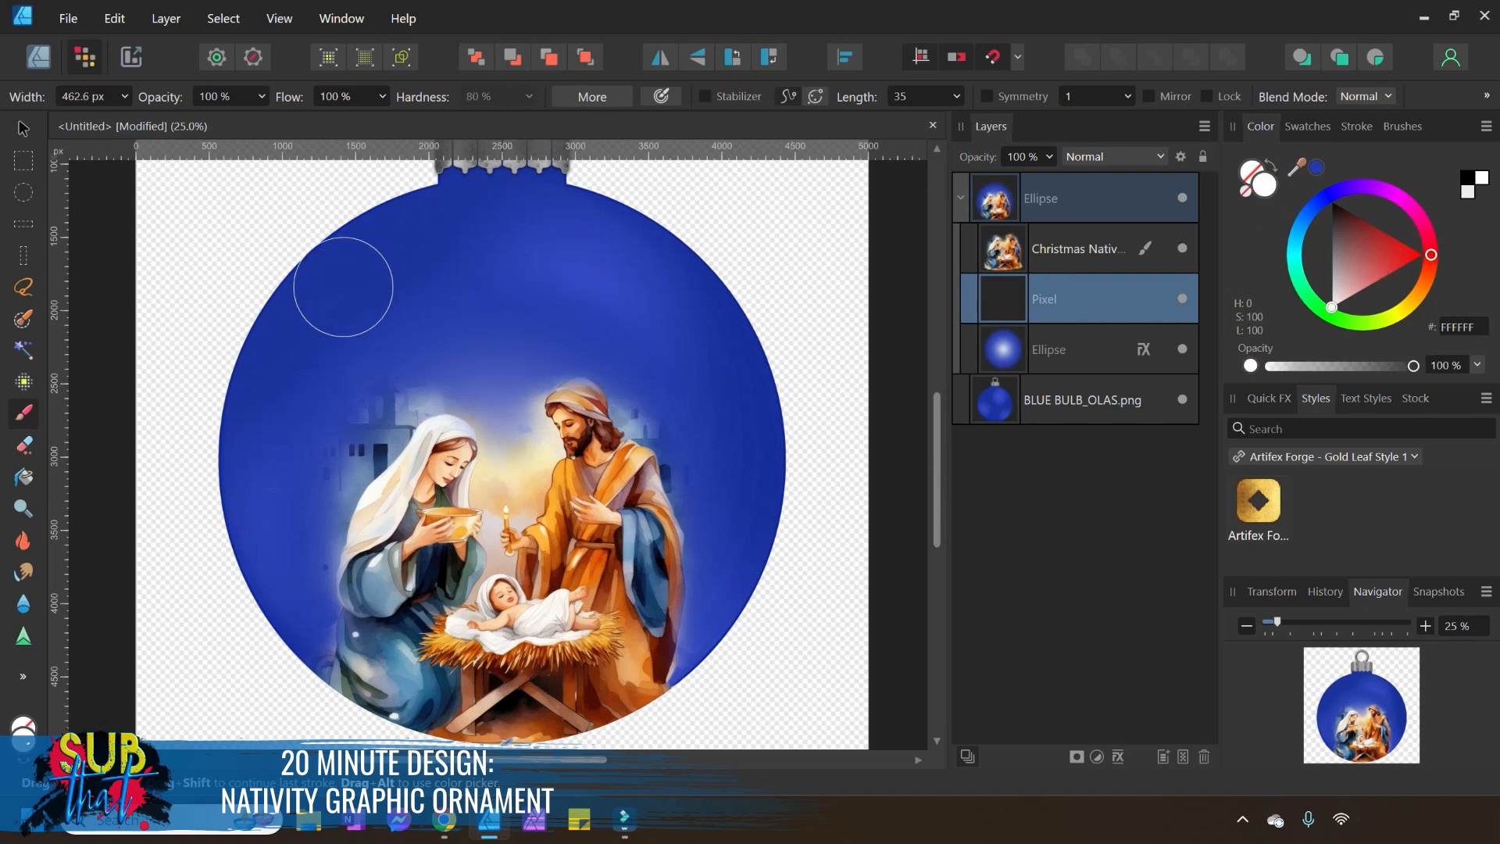
key(])
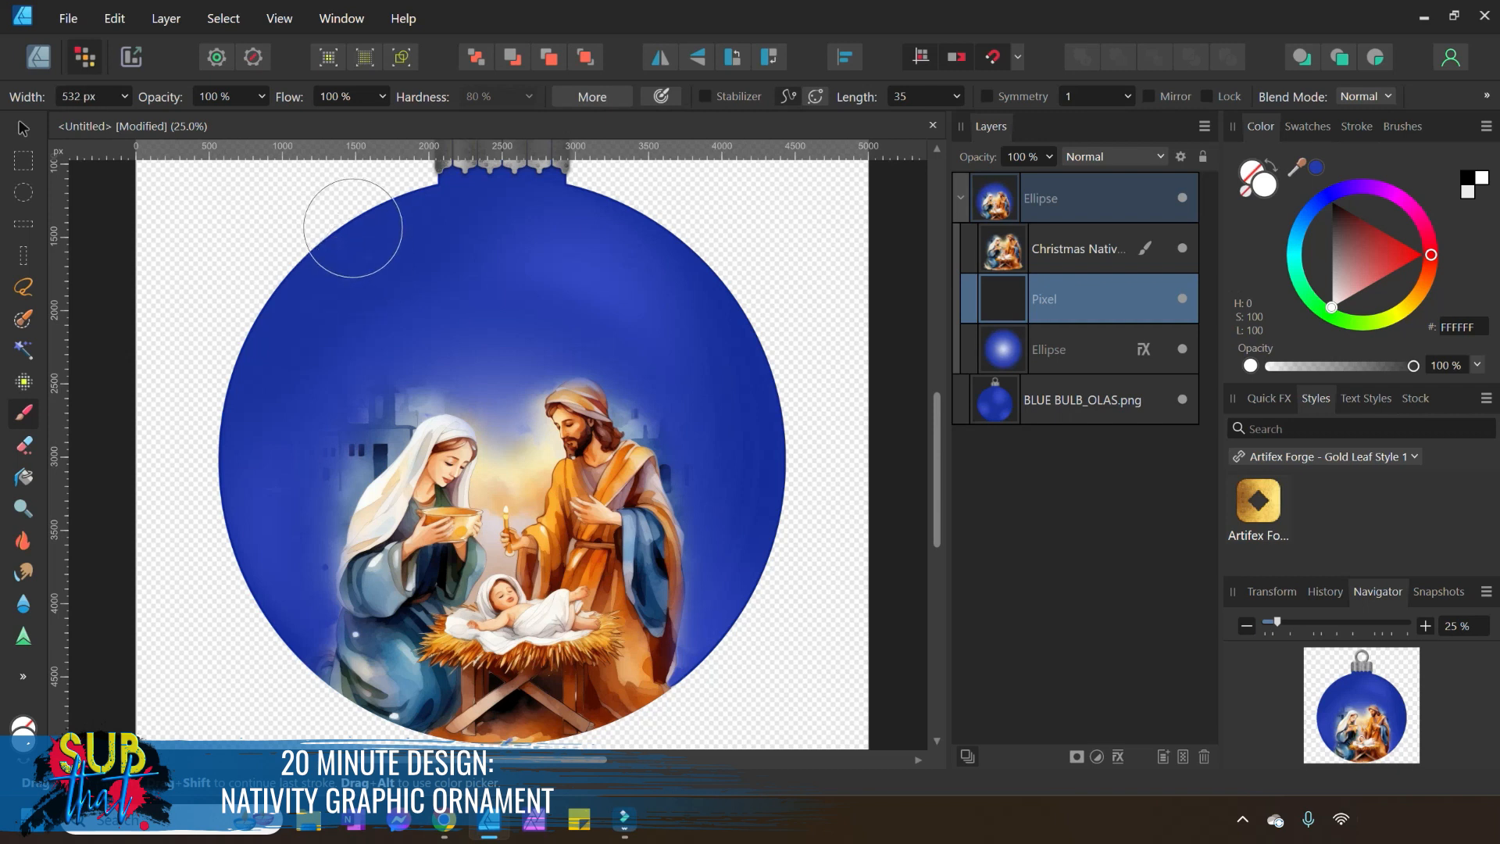
mouse_move(476, 222)
mouse_down()
mouse_move(728, 273)
mouse_move(729, 320)
mouse_move(413, 330)
mouse_move(204, 440)
mouse_move(683, 455)
mouse_move(750, 510)
mouse_move(673, 557)
mouse_move(307, 563)
mouse_move(546, 704)
mouse_move(677, 642)
mouse_move(743, 357)
mouse_move(778, 654)
mouse_up()
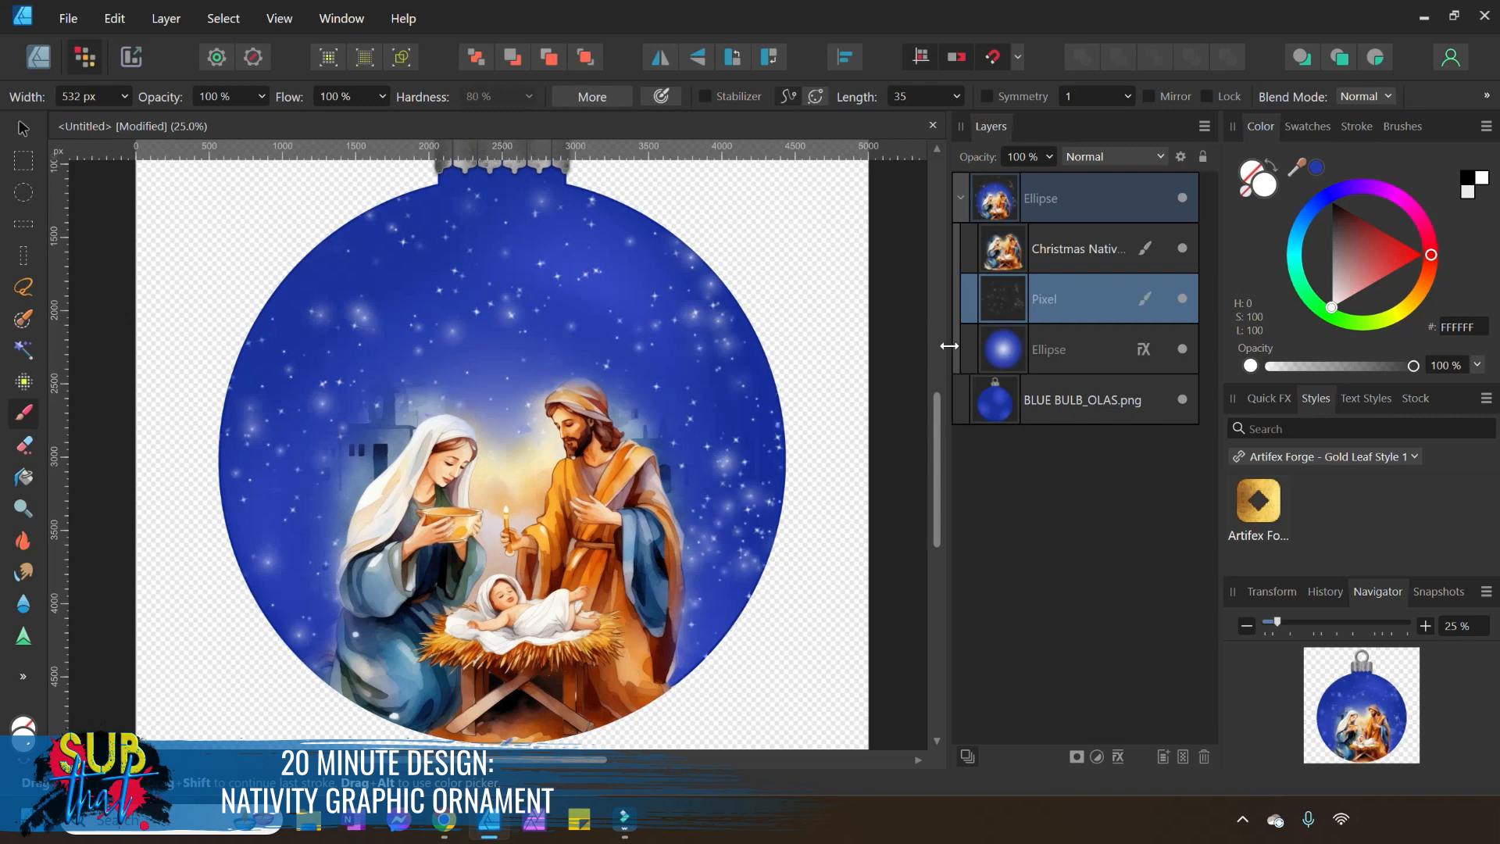
Choose the Xenon Galactic Helius brush and enlarge it to 642 px.
click(1403, 127)
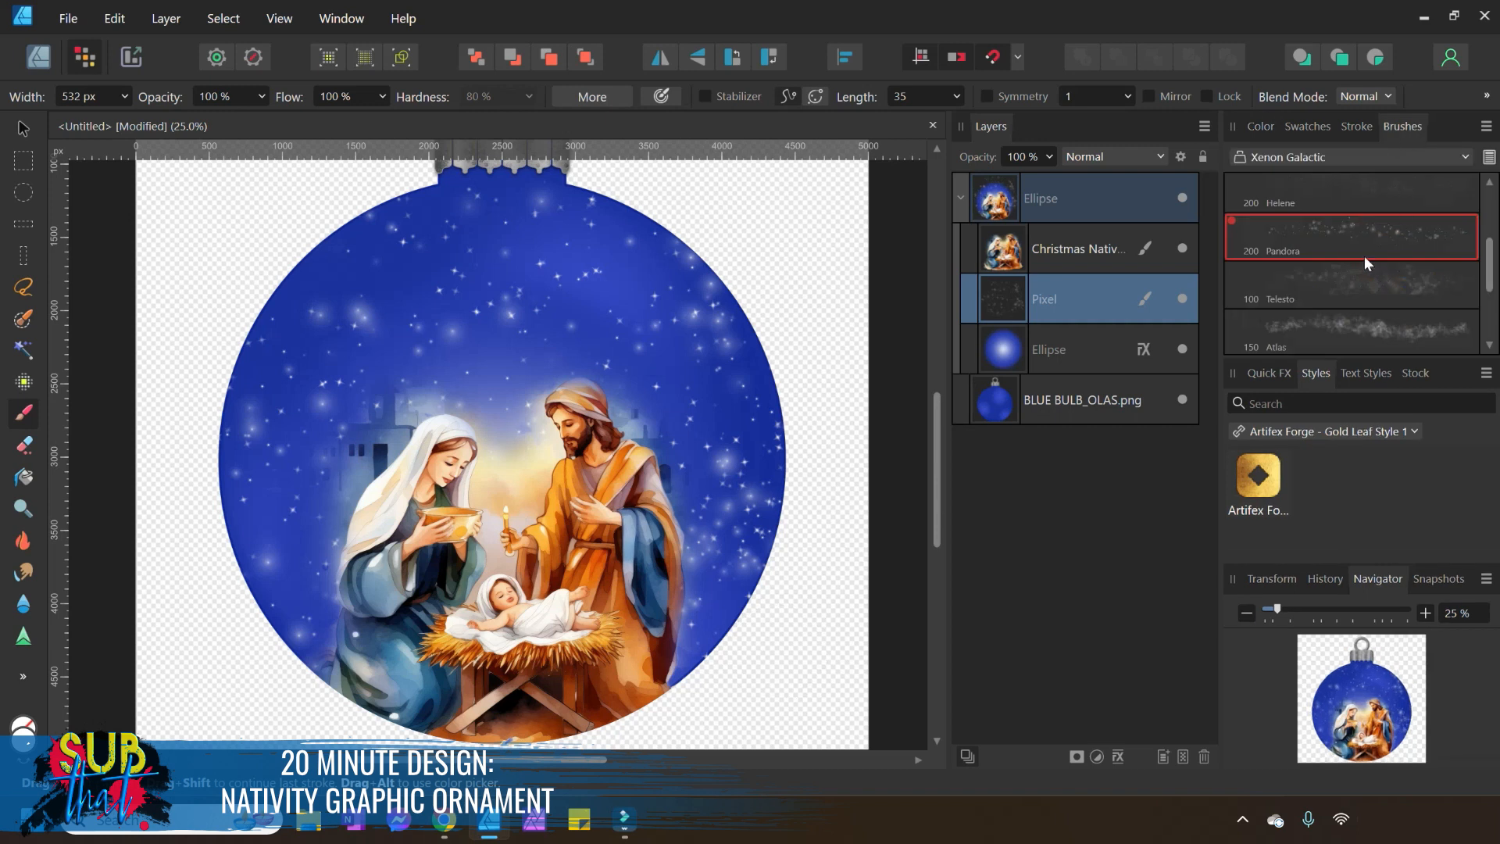
scroll(1364, 256, down, 3)
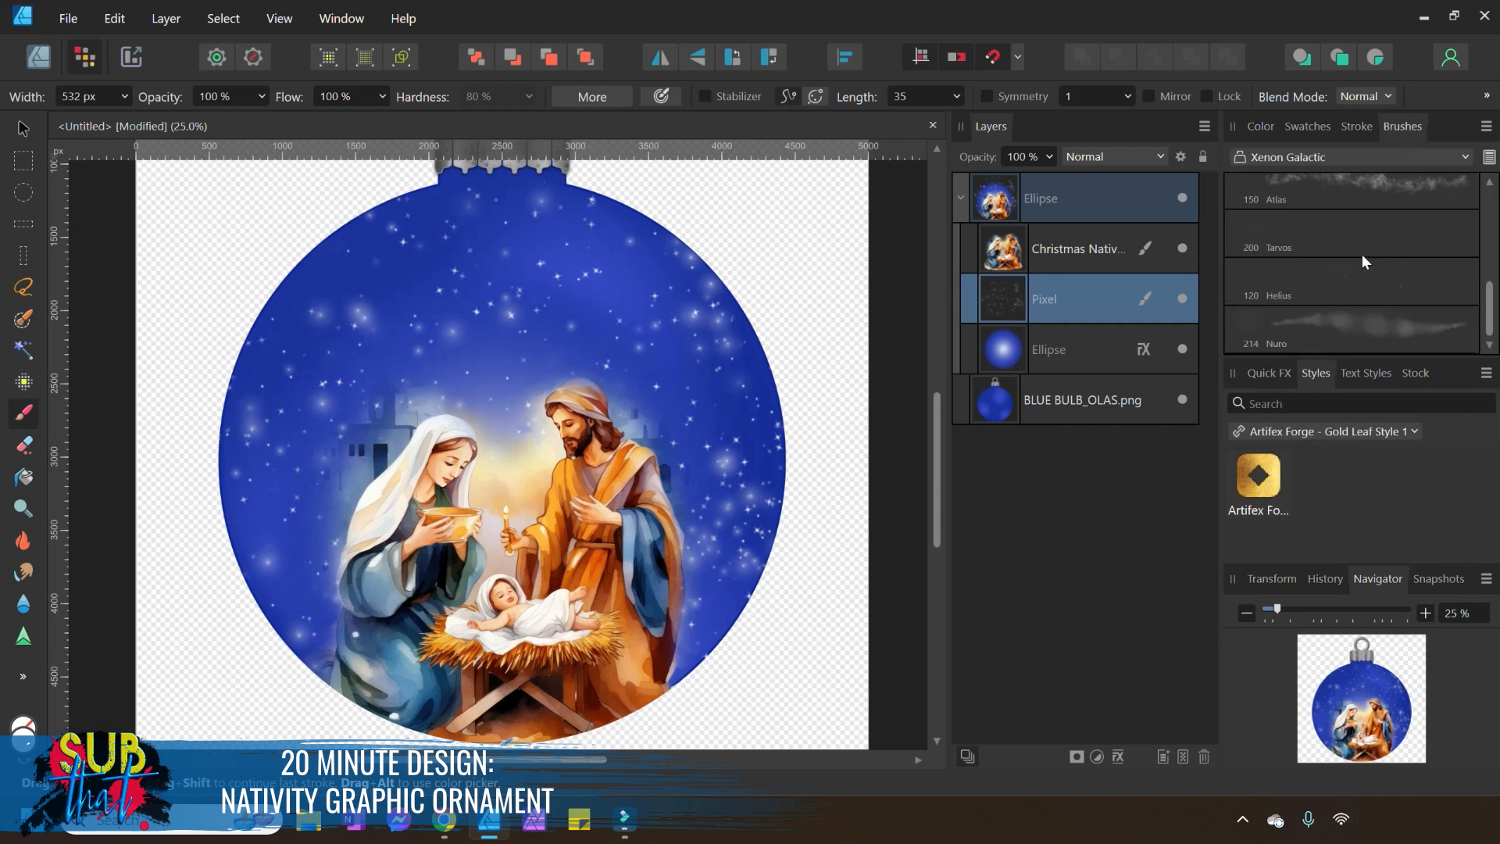
click(1325, 292)
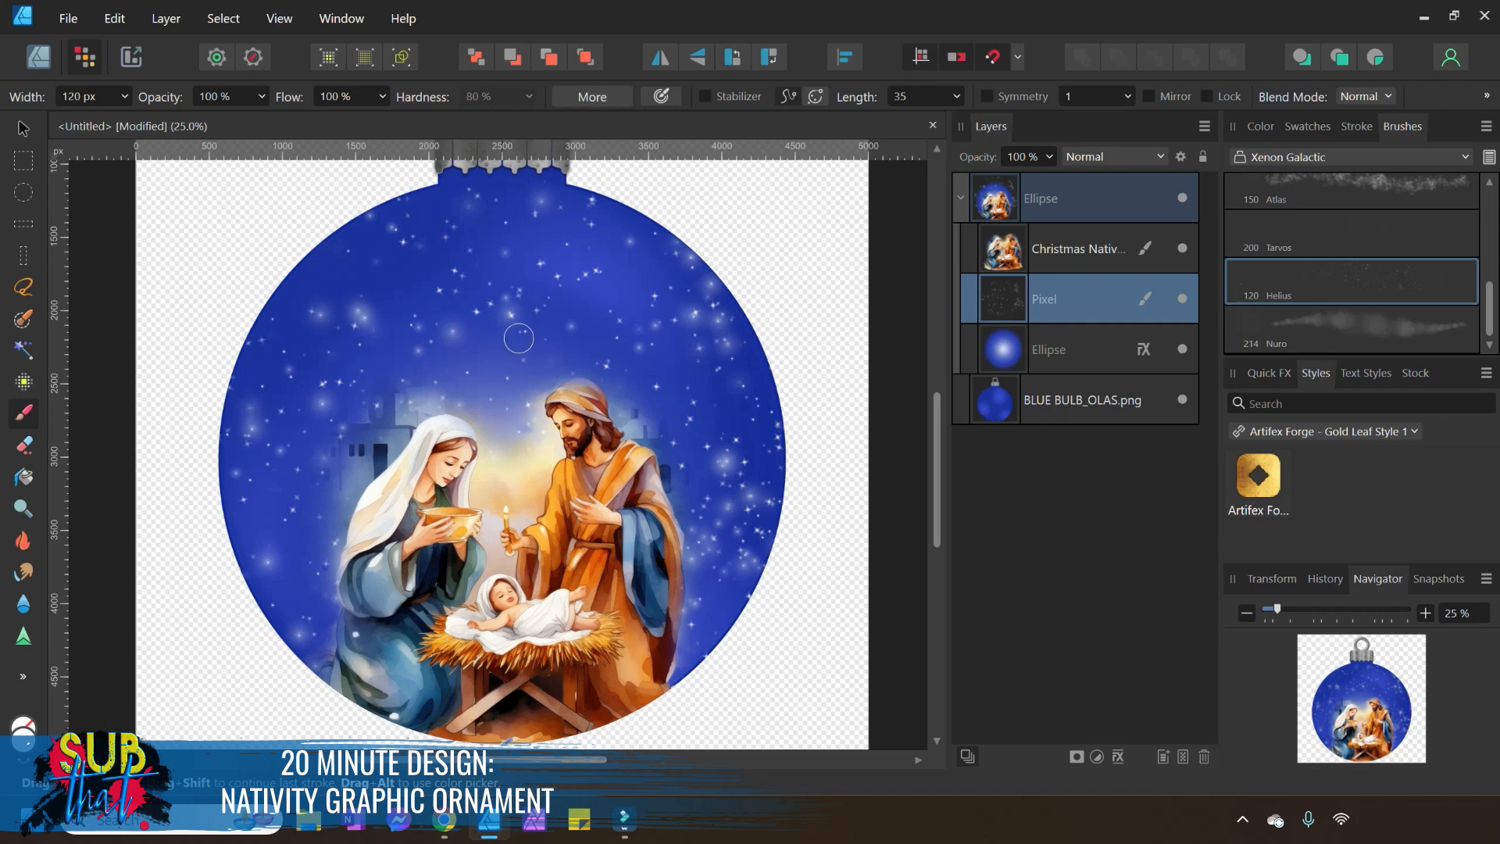
key(bracketright)
key(bracketright)
key(bracketright)
key(bracketright)
key(bracketright)
key(bracketright)
key(bracketright)
key(bracketright)
key(bracketright)
key(bracketright)
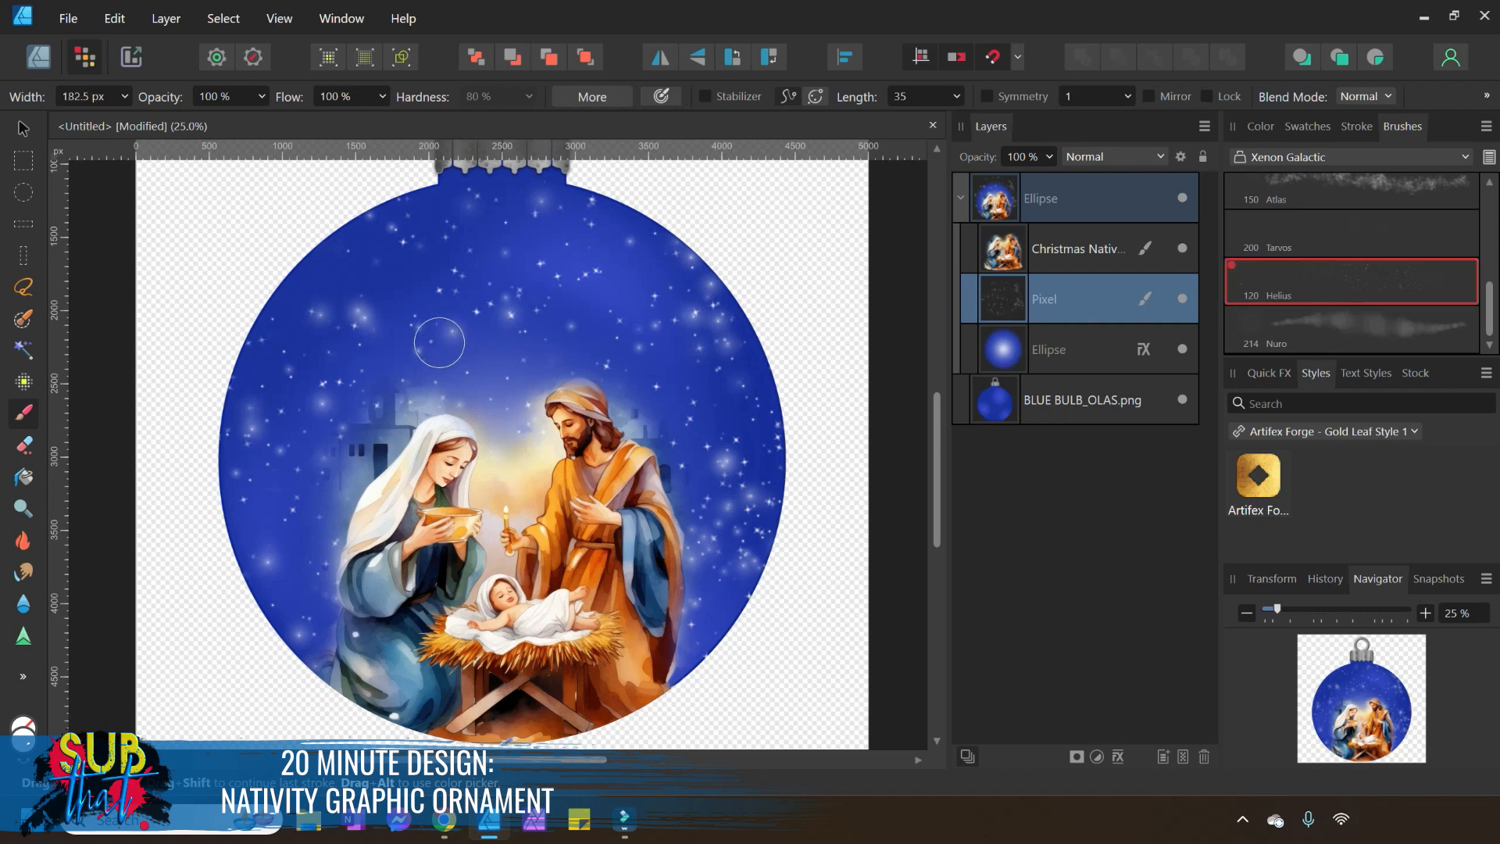
key(bracketright)
key(bracketright)
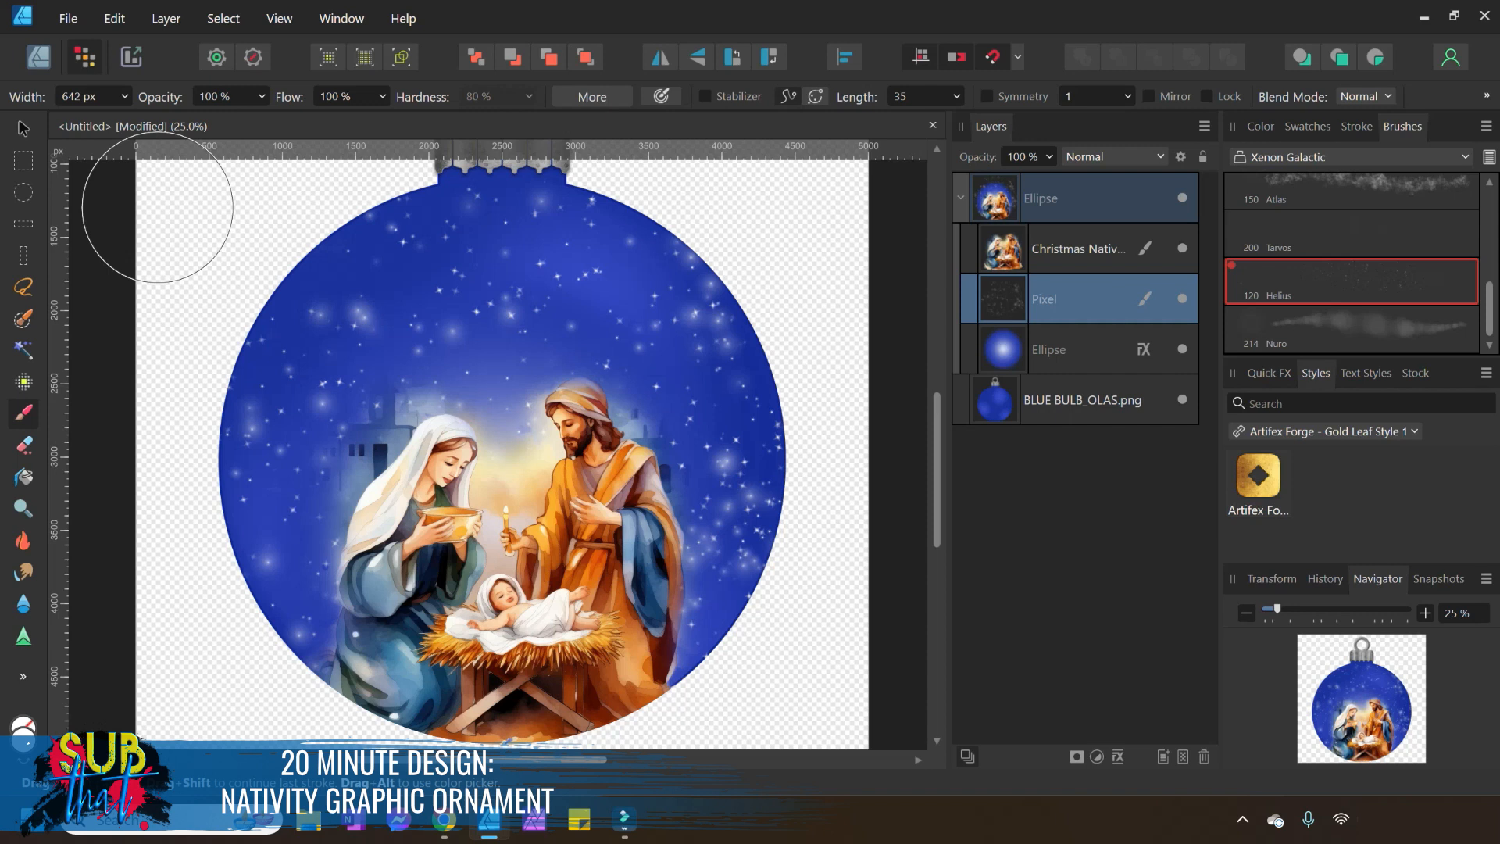
Stamp smaller Helius stars over the bulb's upper area and along both sides of the nativity scene.
click(367, 255)
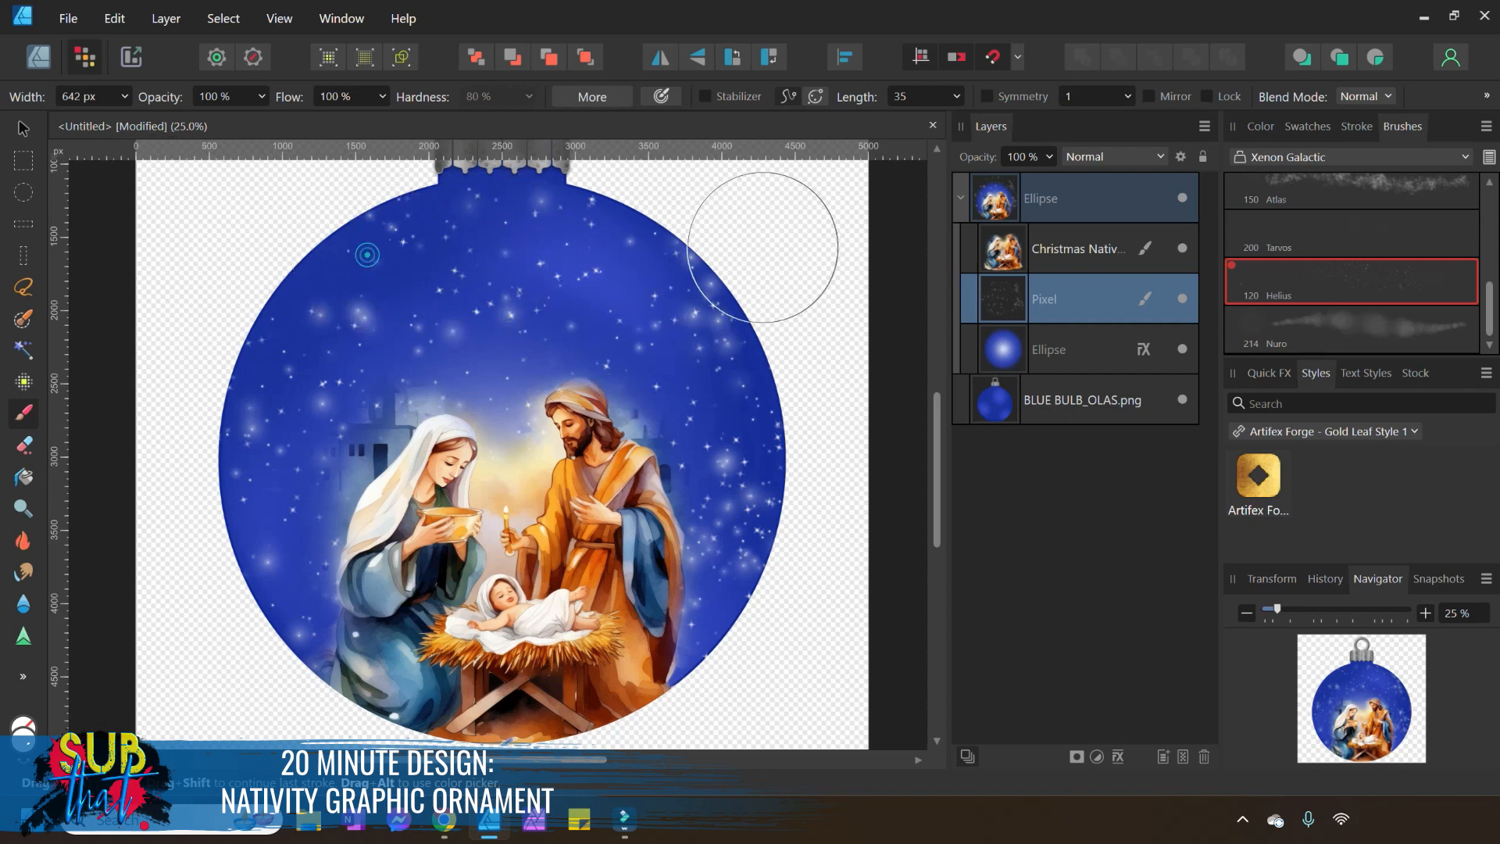
click(258, 325)
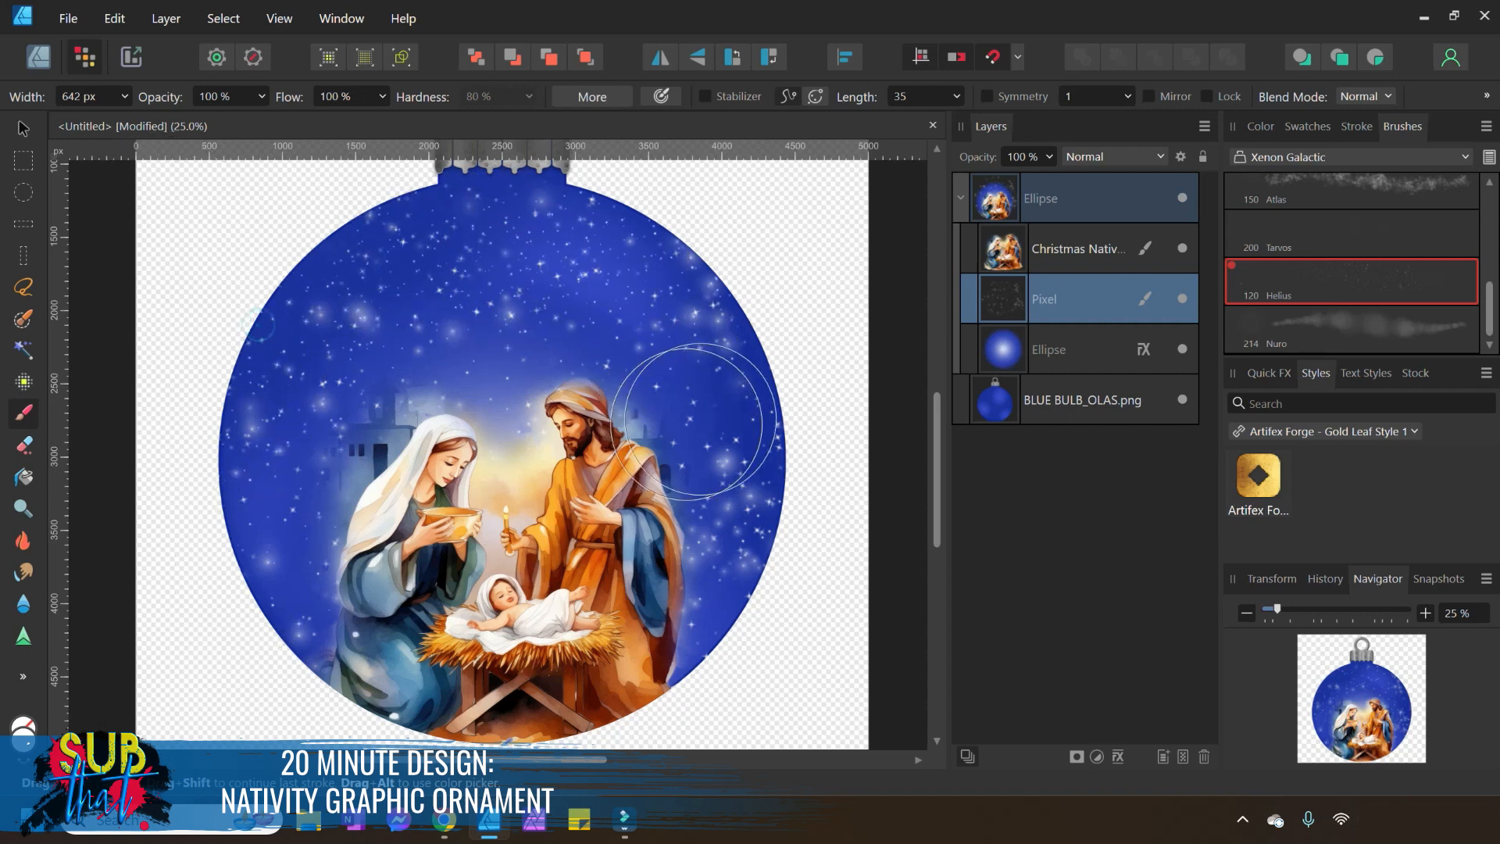
click(721, 383)
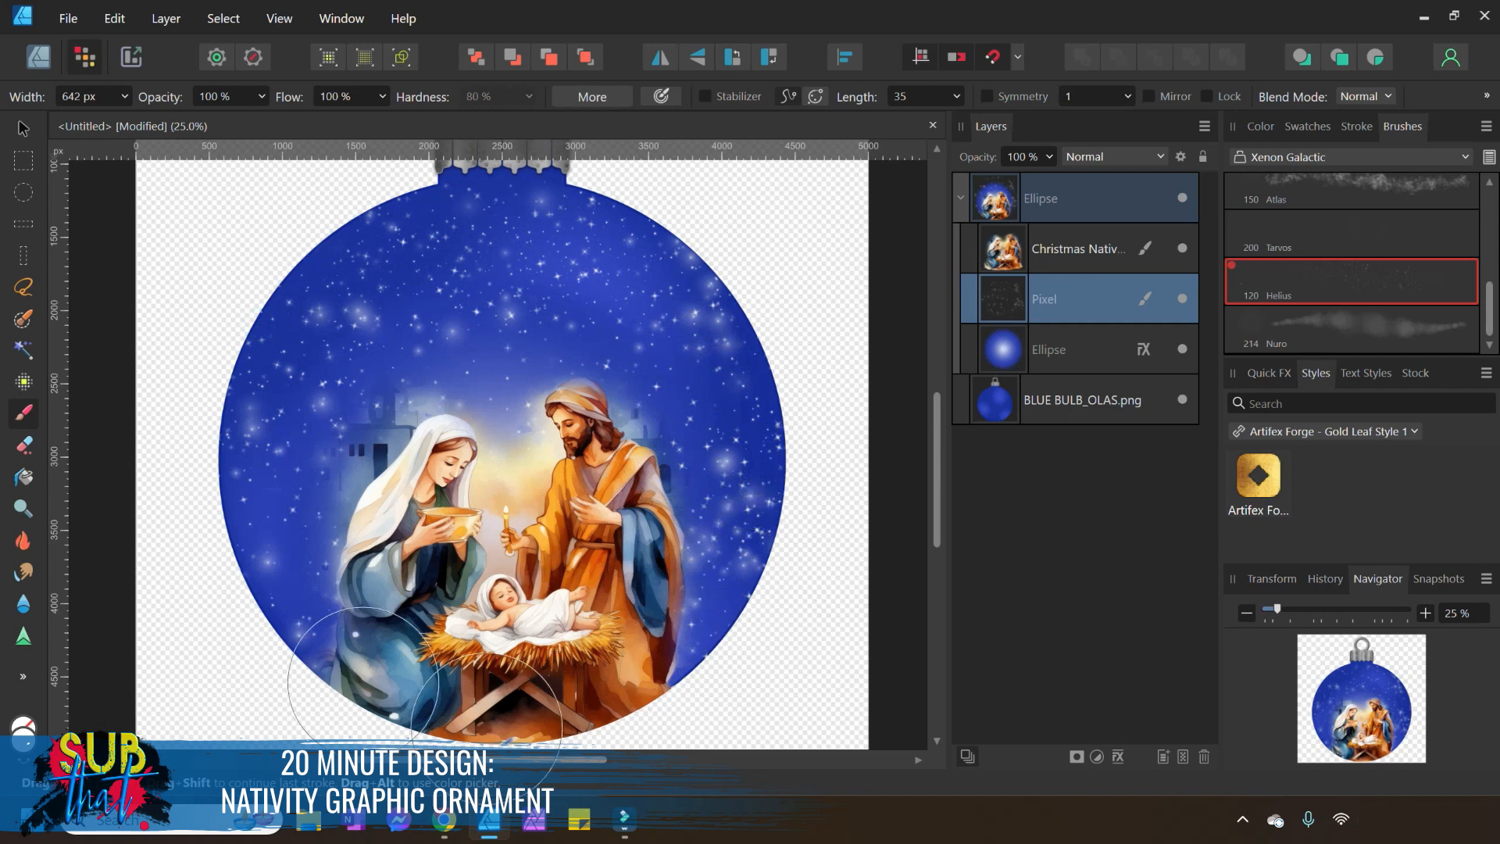
click(315, 502)
click(410, 421)
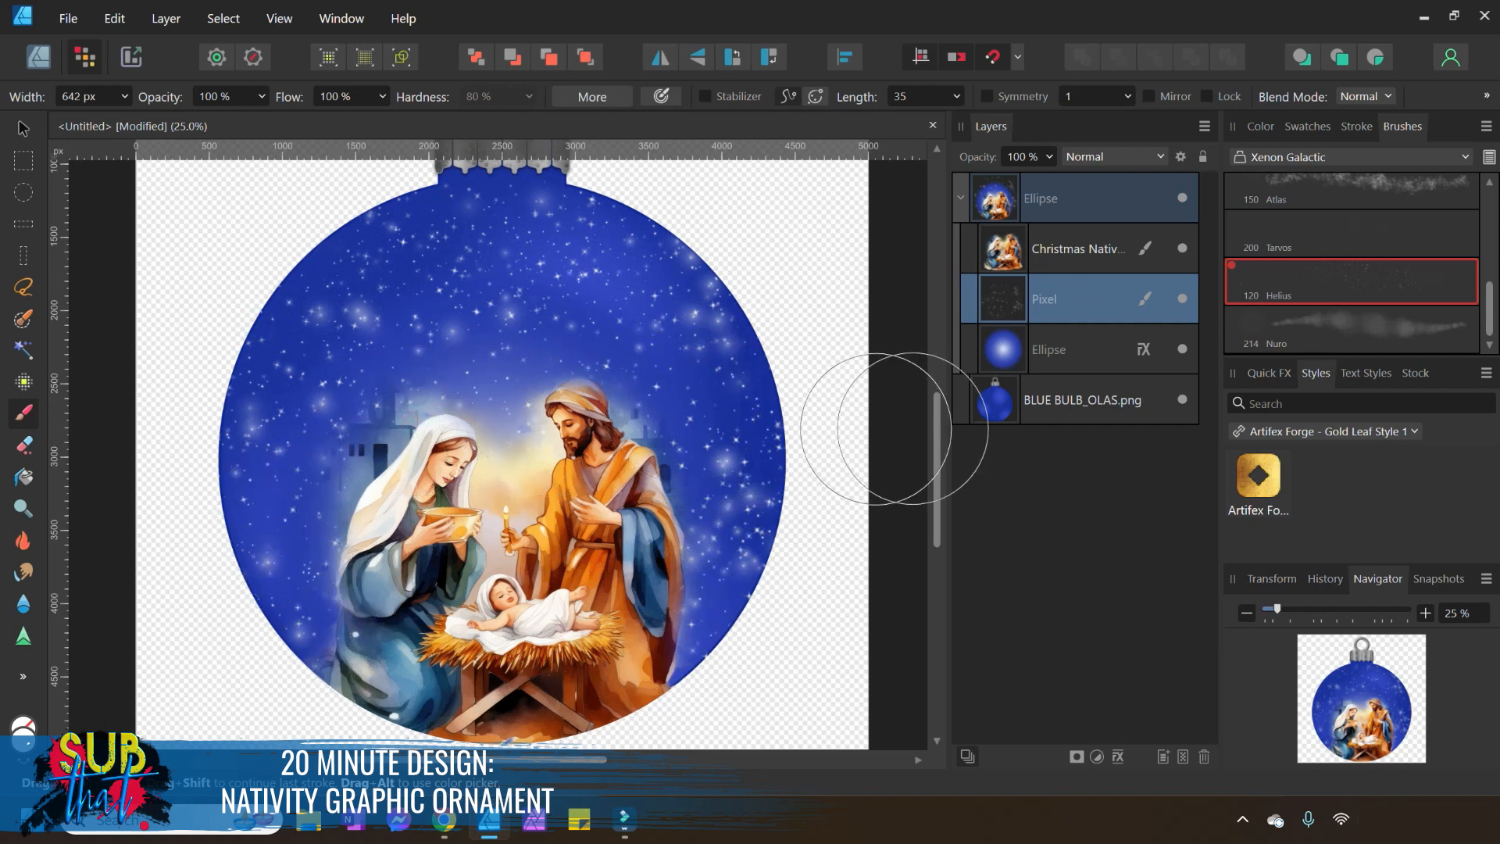
Return to the Designer persona with the Move tool and view the whole ornament.
click(1260, 126)
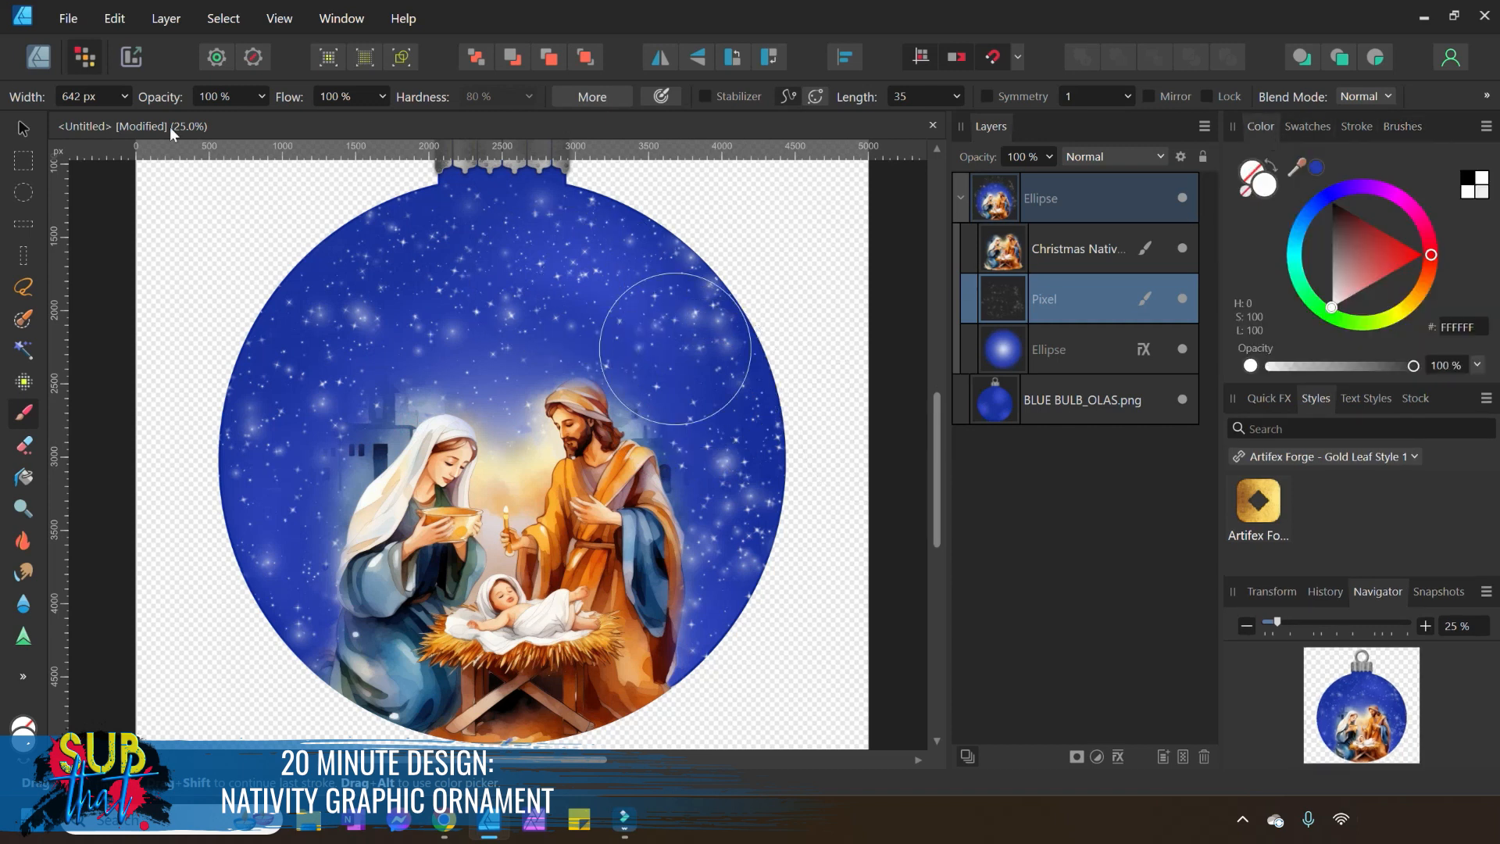
click(20, 125)
click(40, 65)
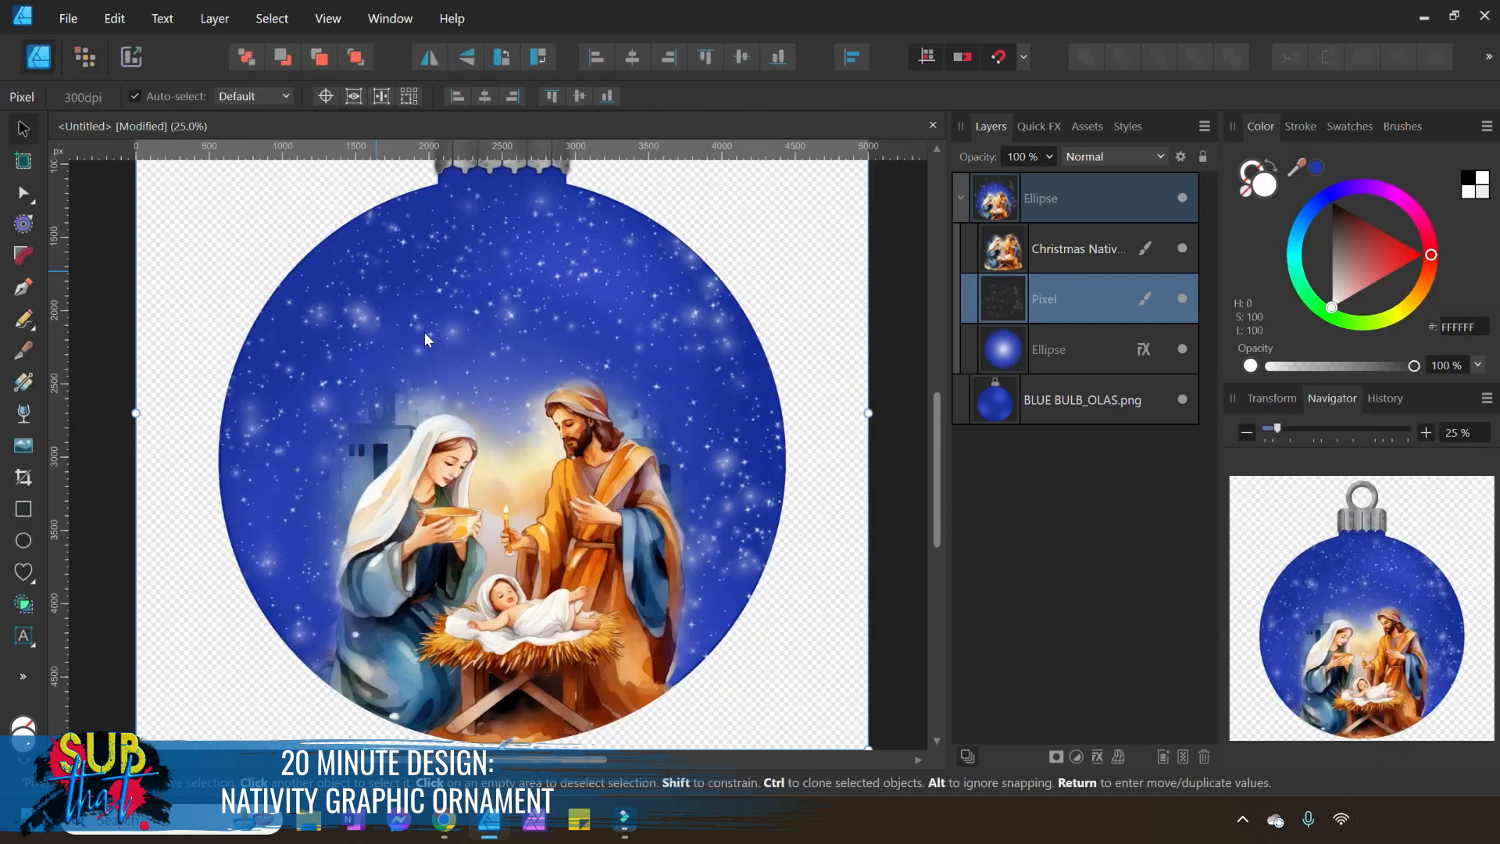
click(1249, 434)
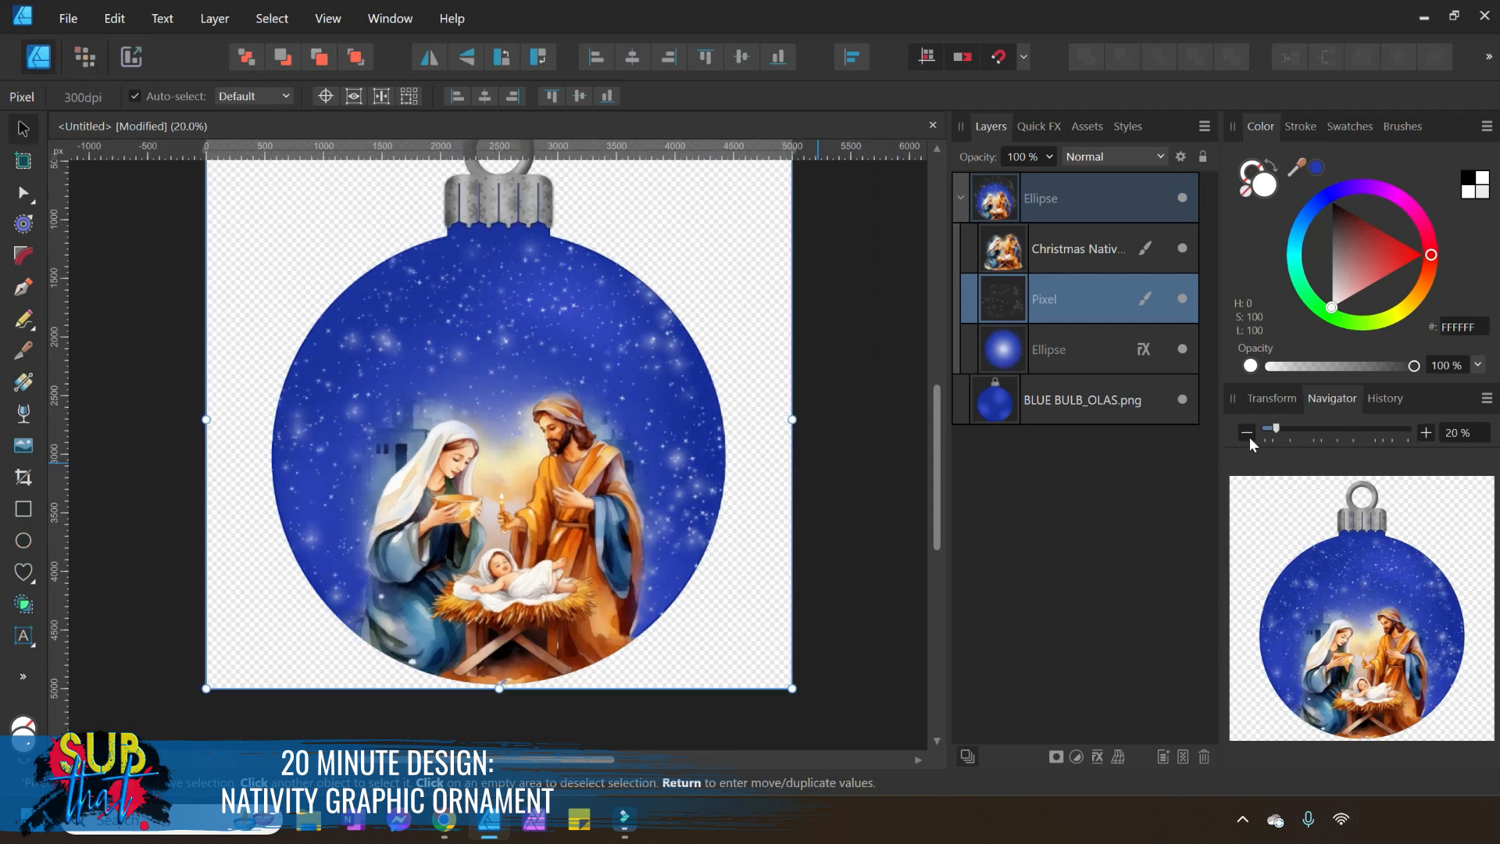
click(1248, 435)
Try enlarging and repositioning the nativity scene to fill more of the bulb, then restore its previous size and position and deselect it.
click(1038, 203)
click(1036, 255)
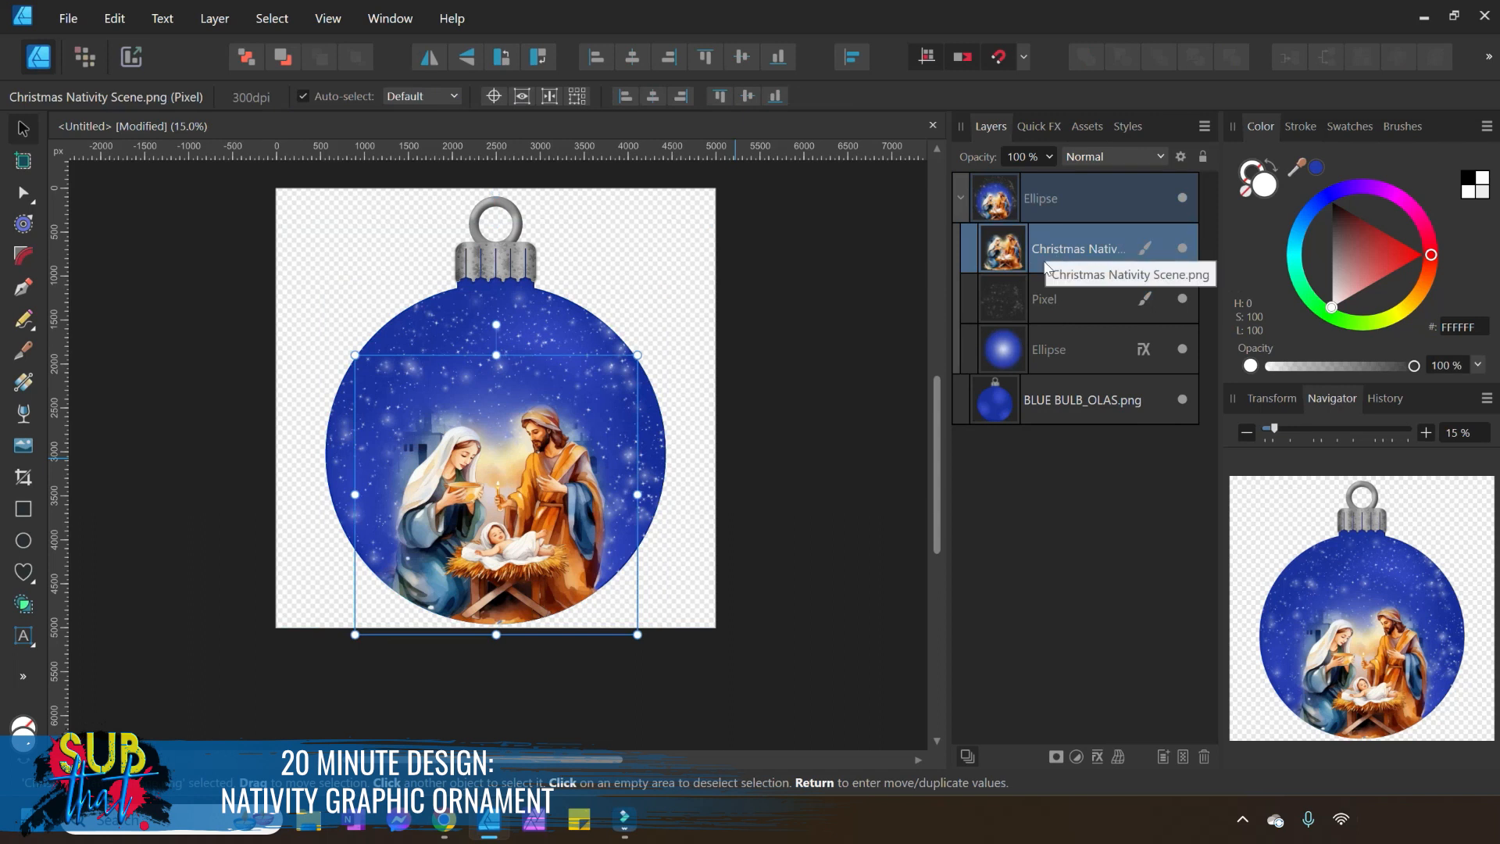
drag(638, 354, 717, 277)
drag(566, 478, 528, 474)
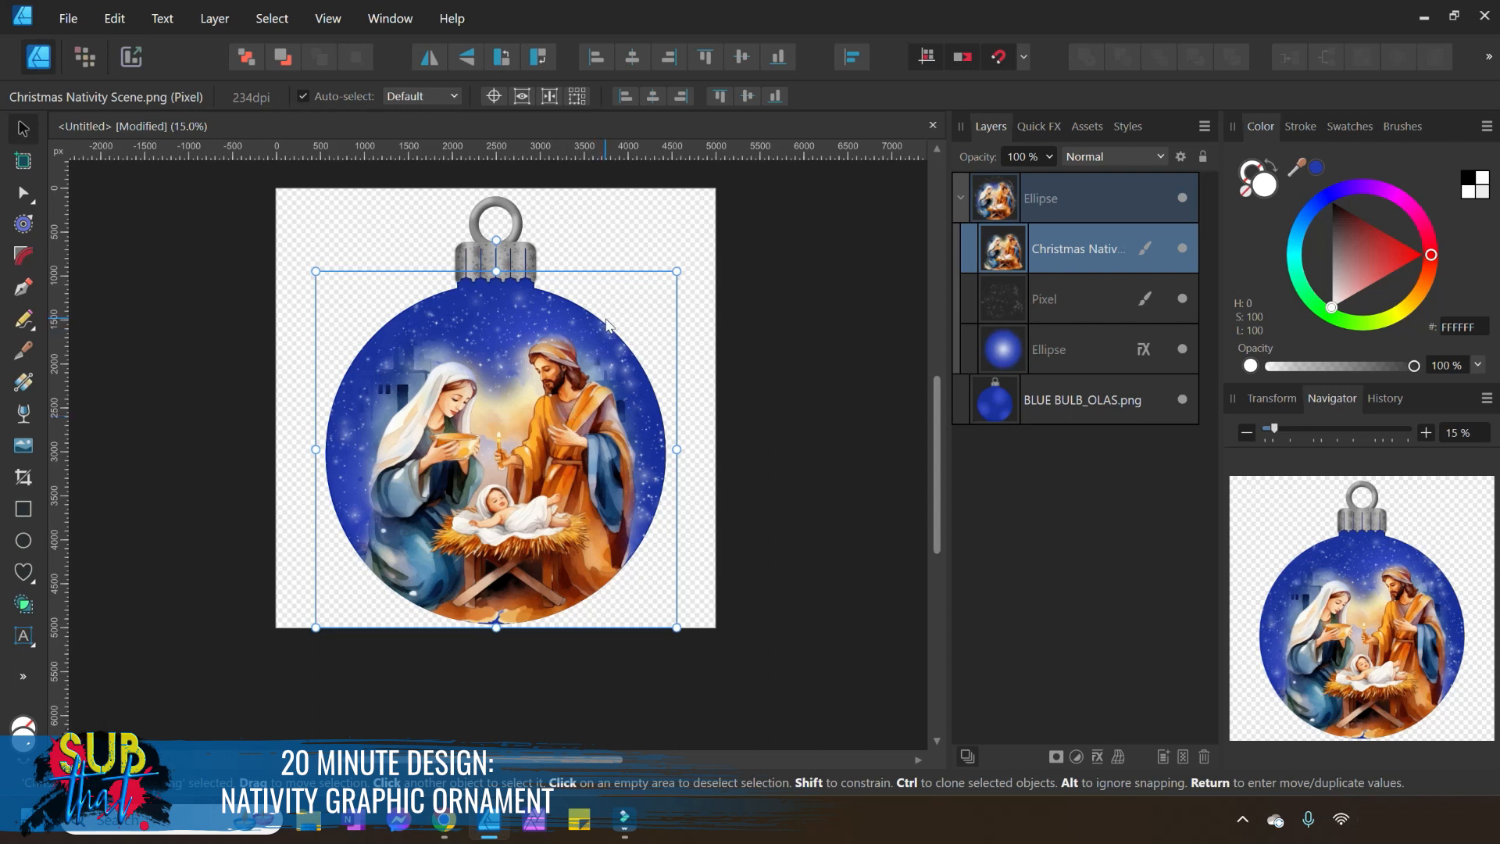
drag(677, 271, 666, 340)
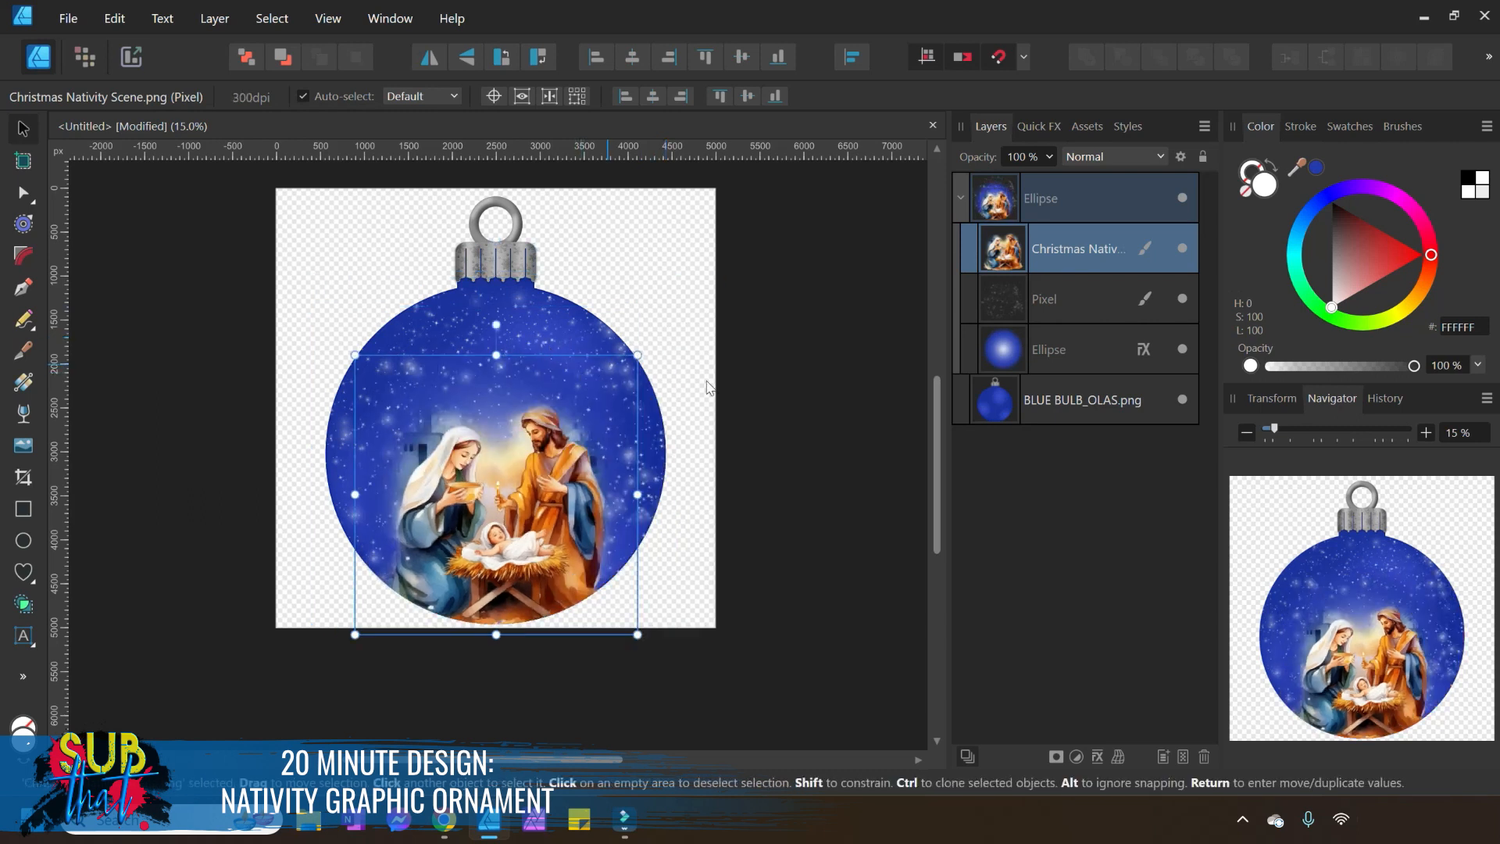
click(735, 469)
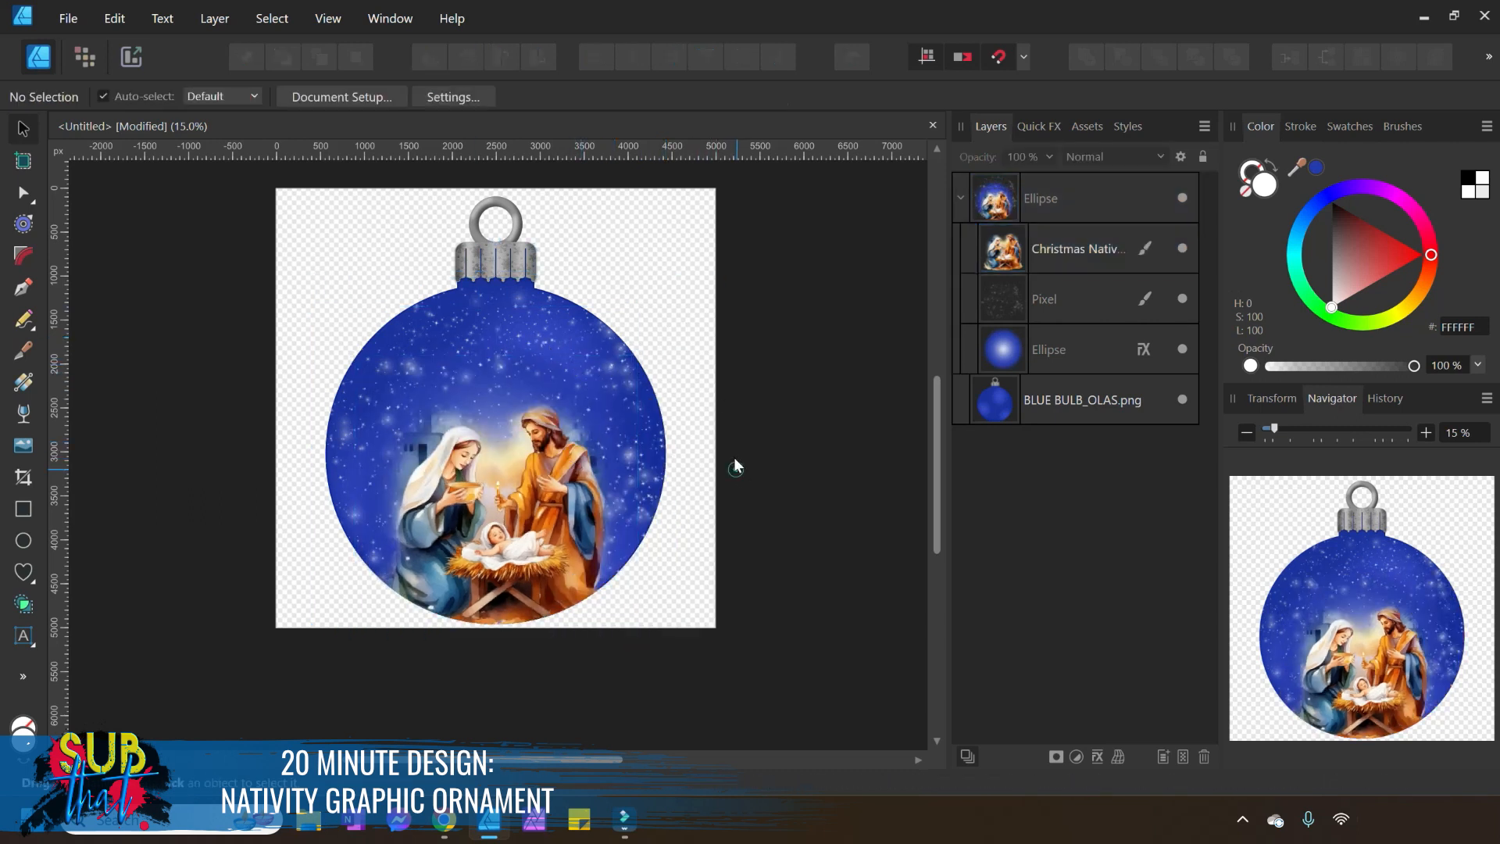
Add the artistic text "Oh Holy Night" at about 157 pt above the nativity scene and select all of its characters.
click(26, 638)
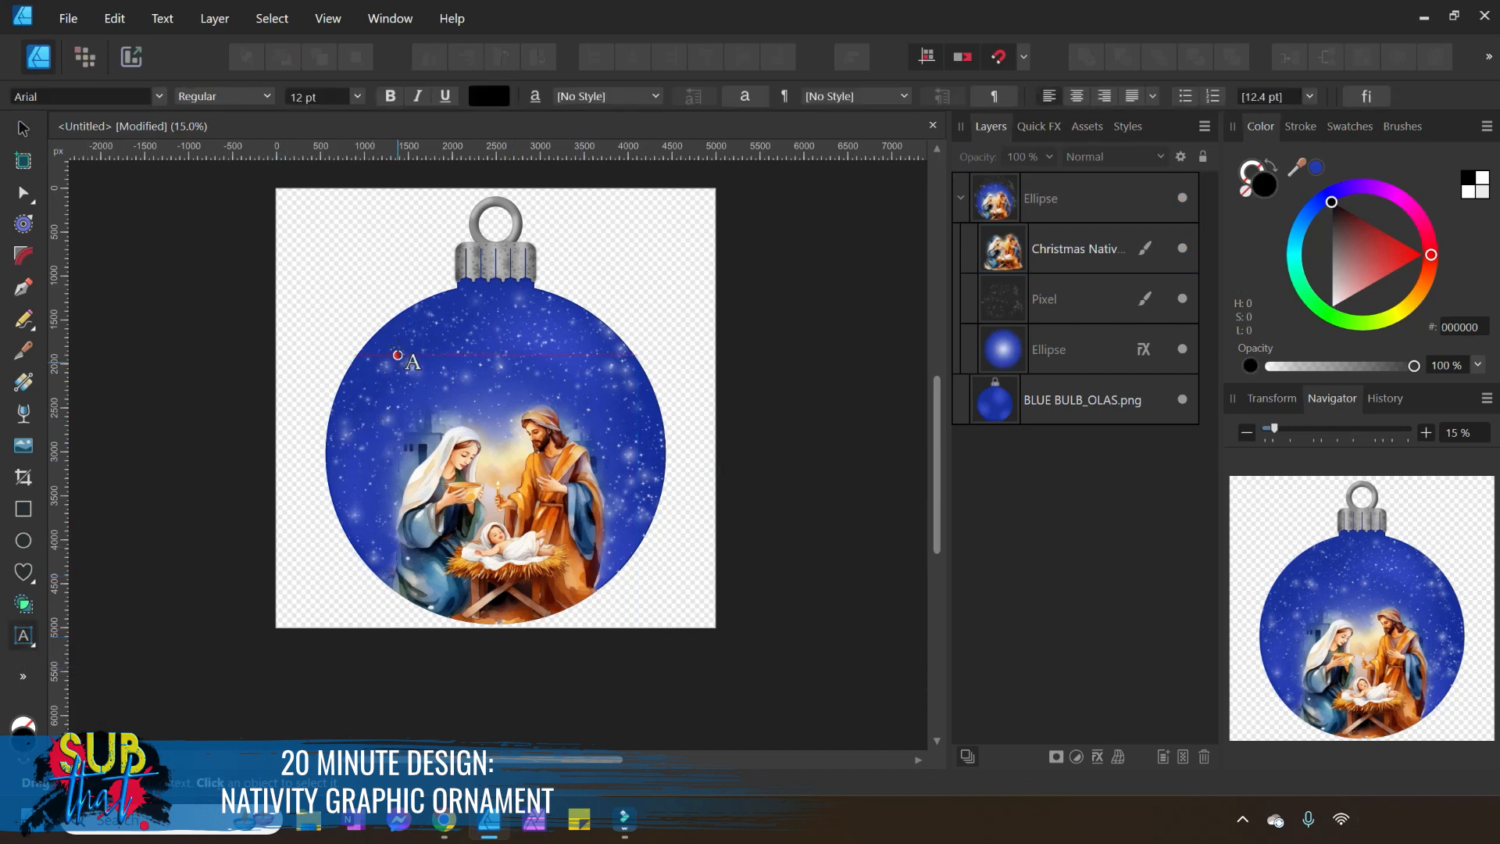
drag(398, 345, 408, 399)
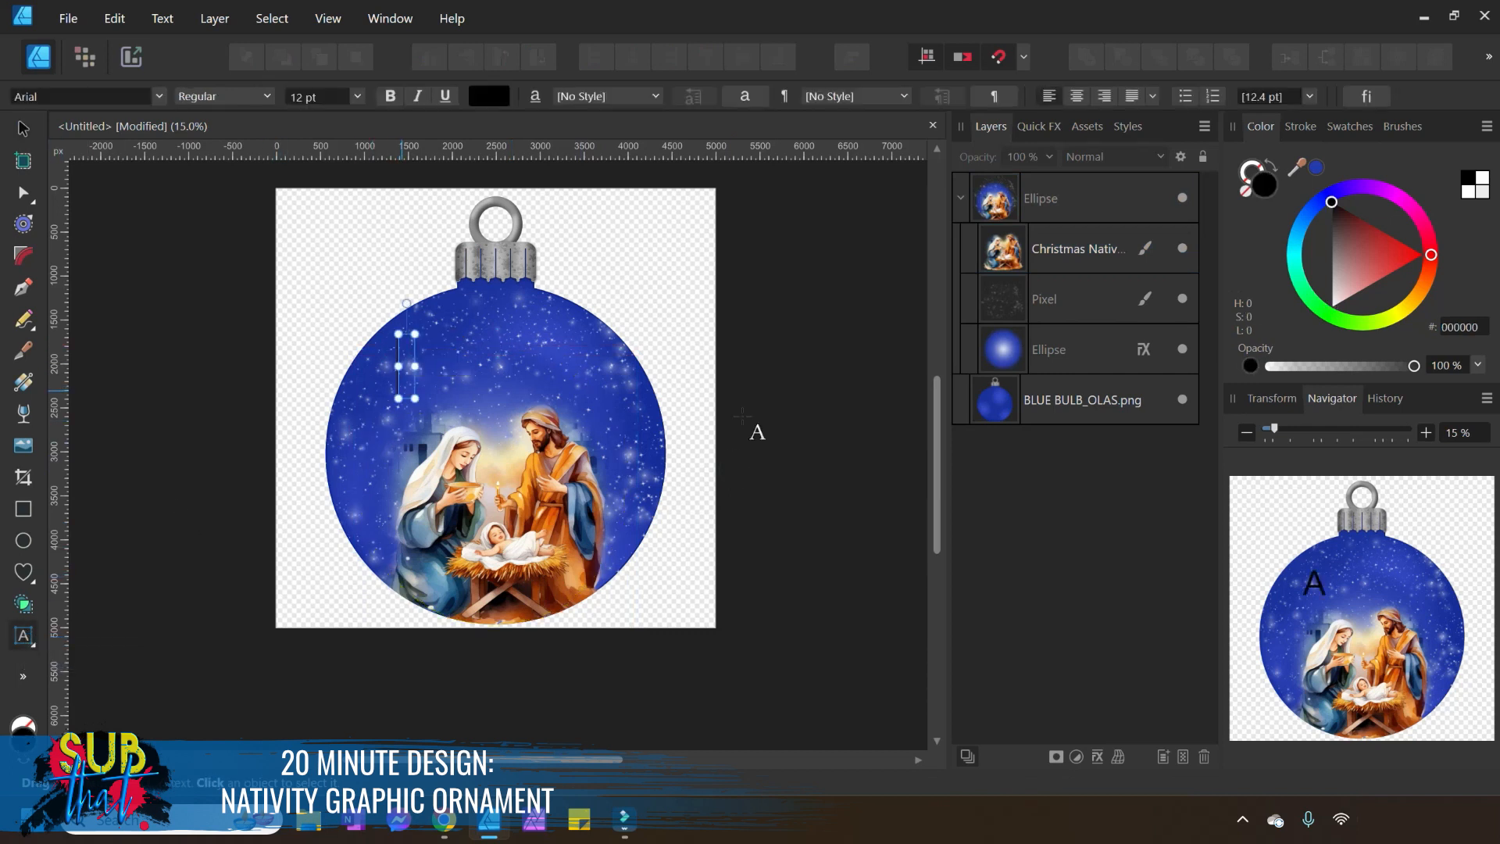
text(Oh H)
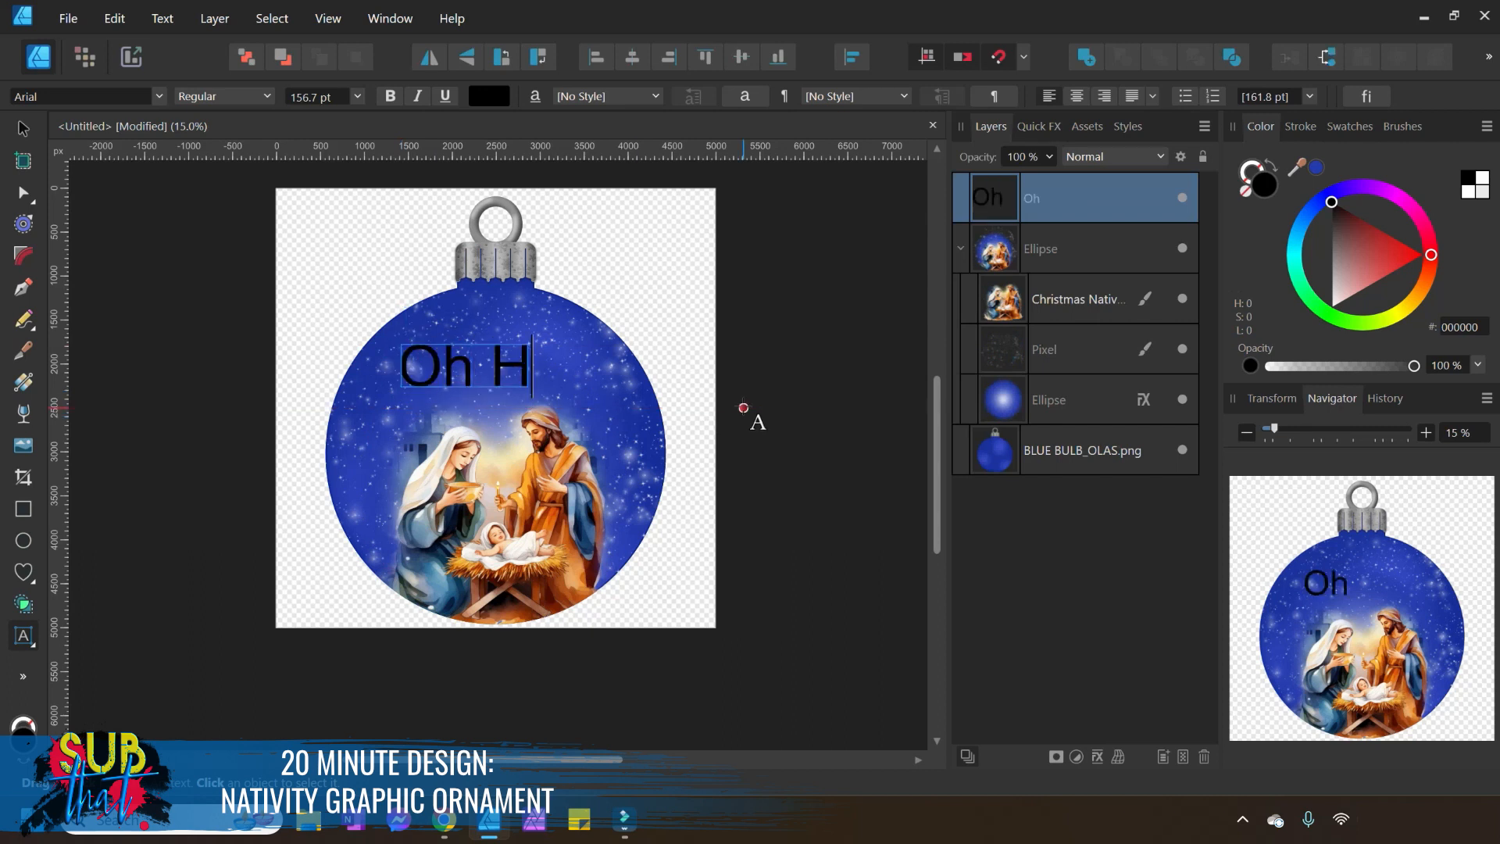
text(oly Night)
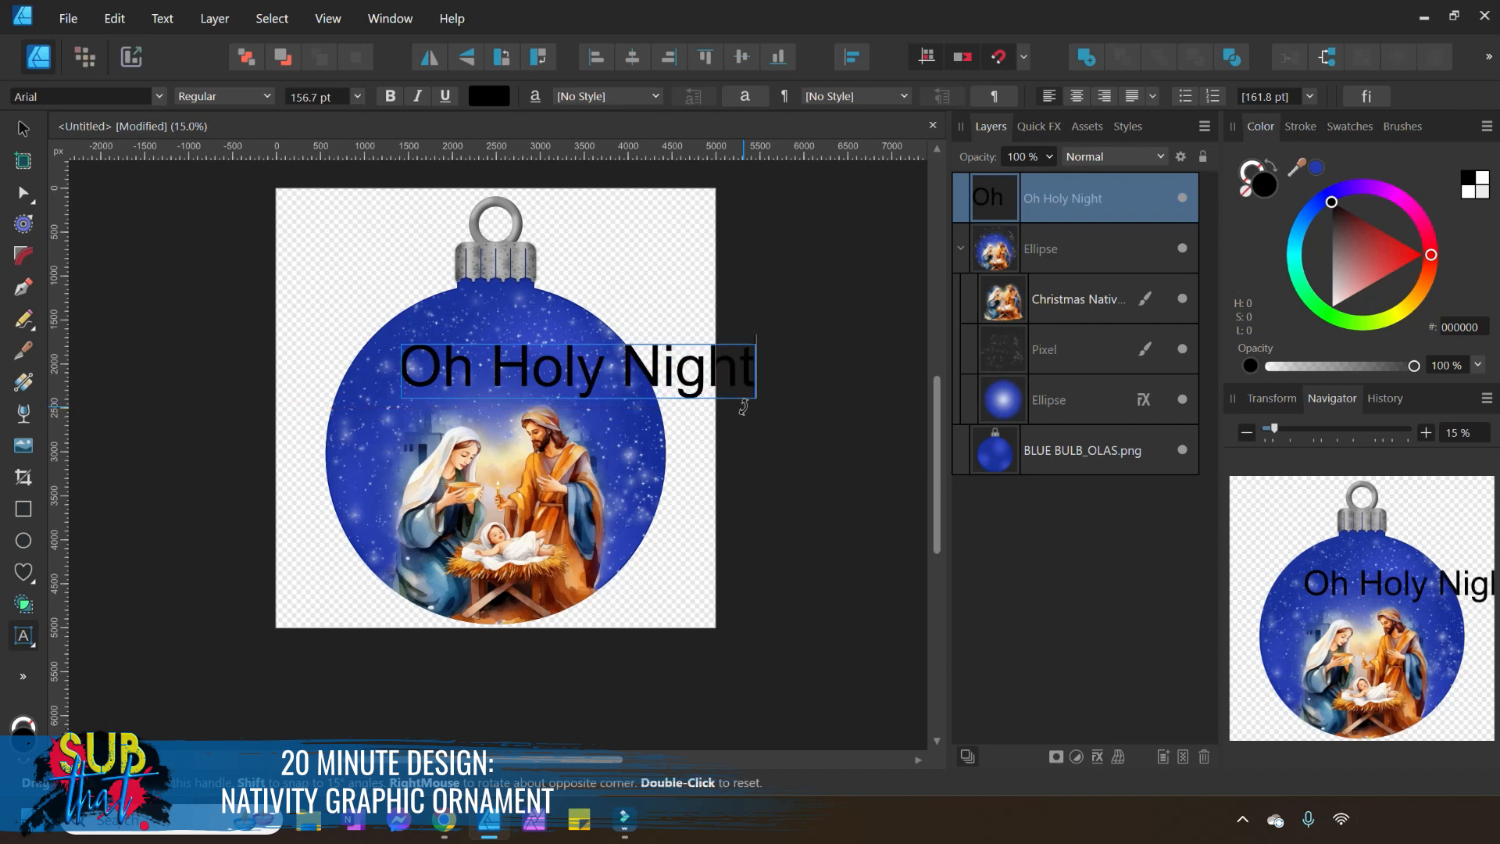
key(ctrl+a)
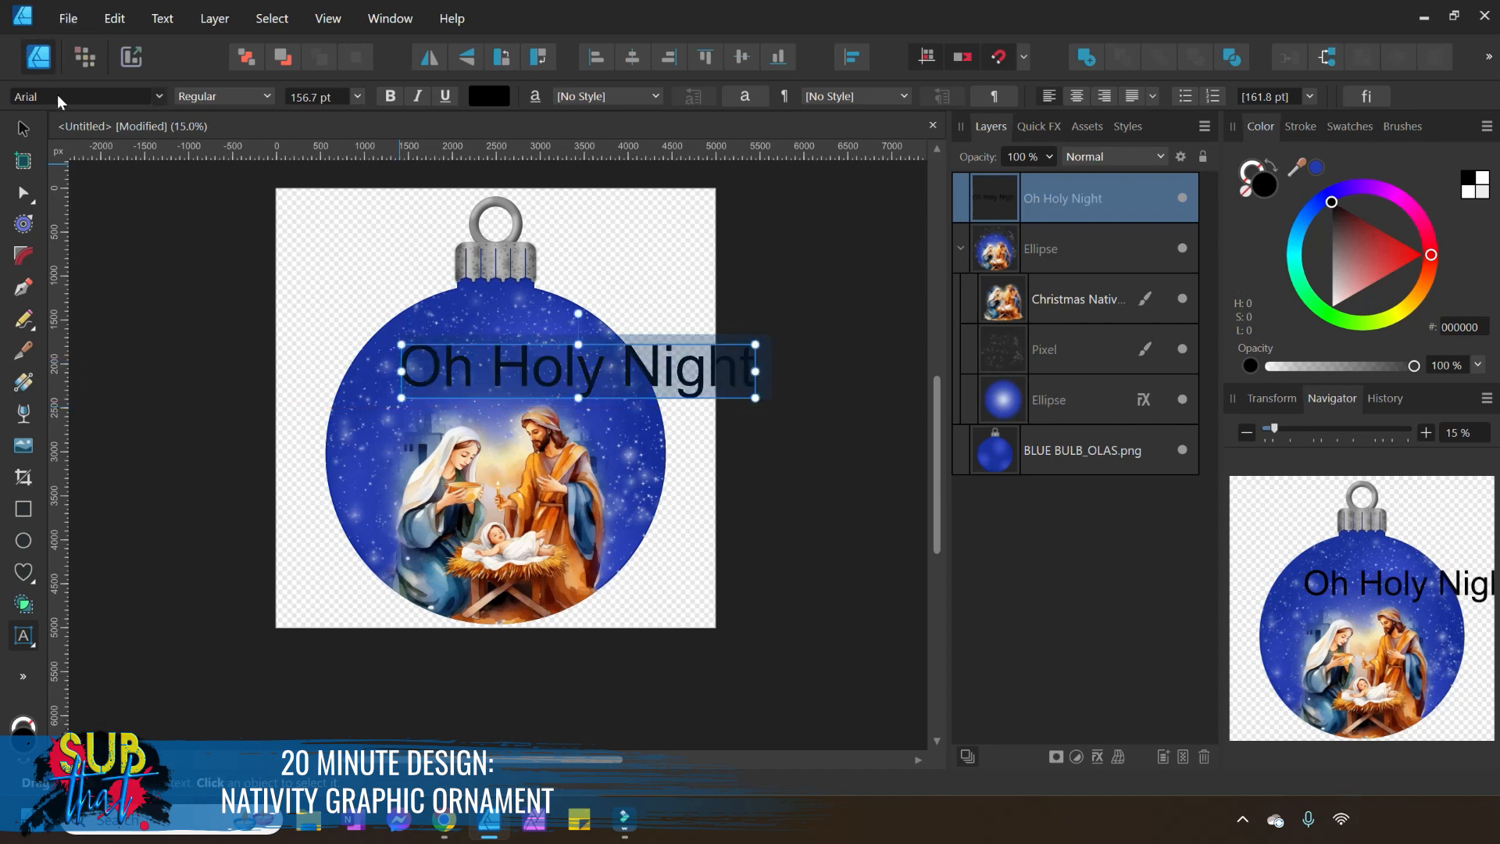
Set the "Oh Holy Night" text in the Darleston font and give it a white fill (FFFFFF).
click(78, 96)
text(darl)
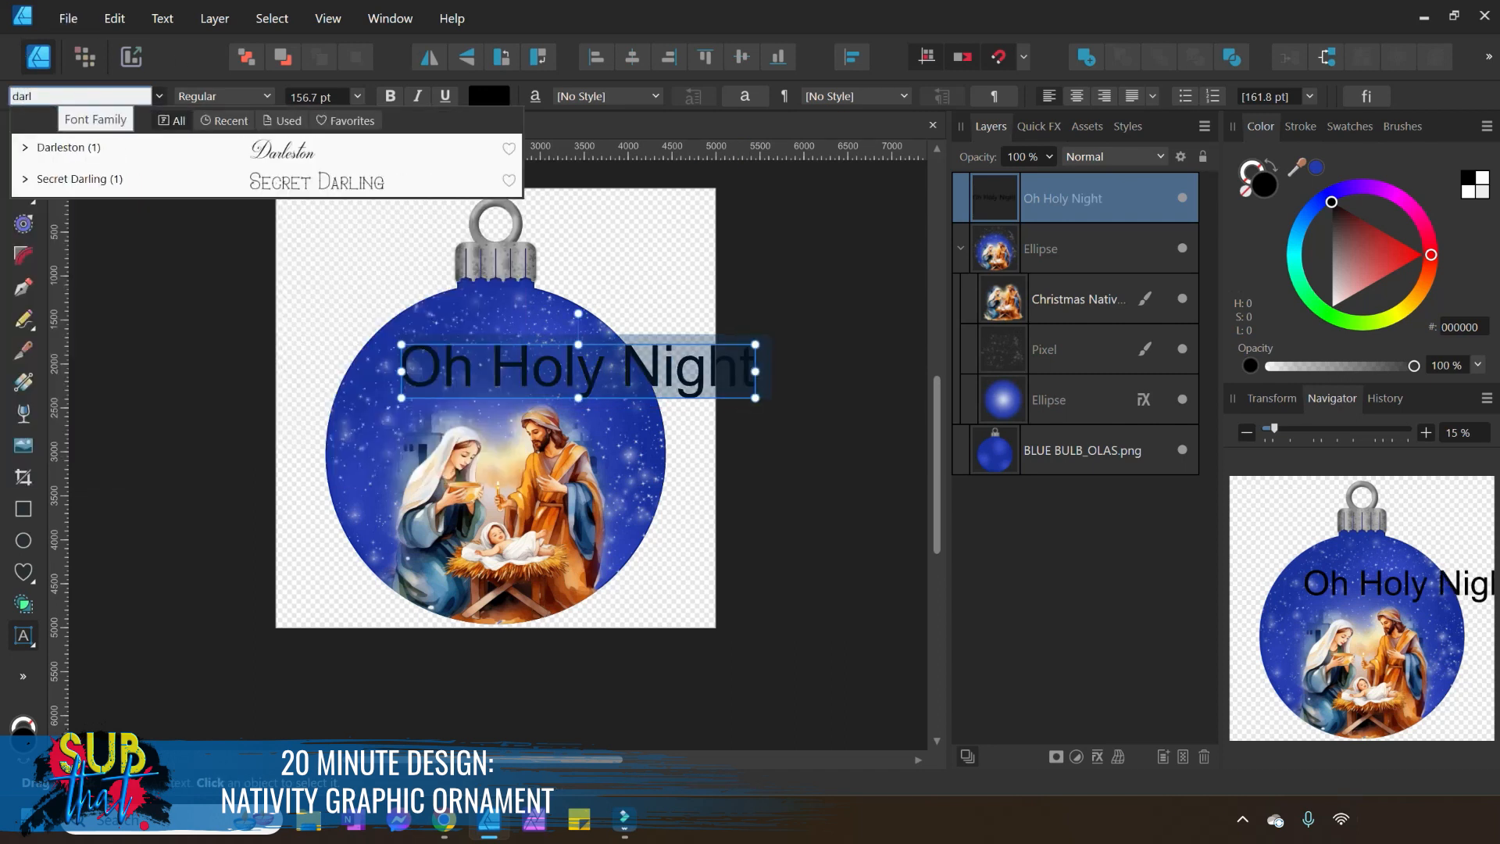
click(258, 153)
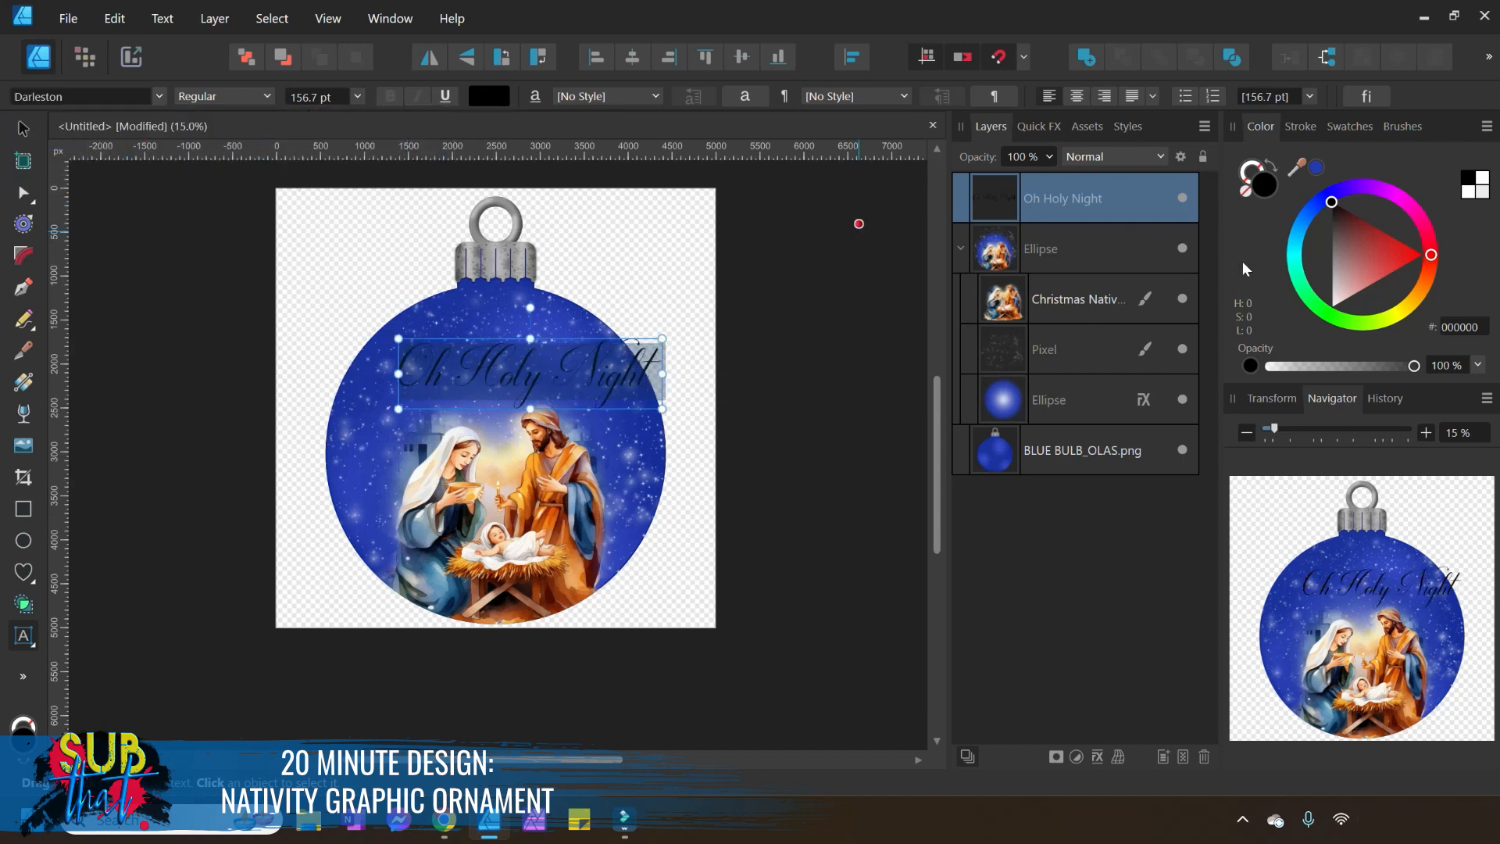
drag(1359, 267, 1332, 308)
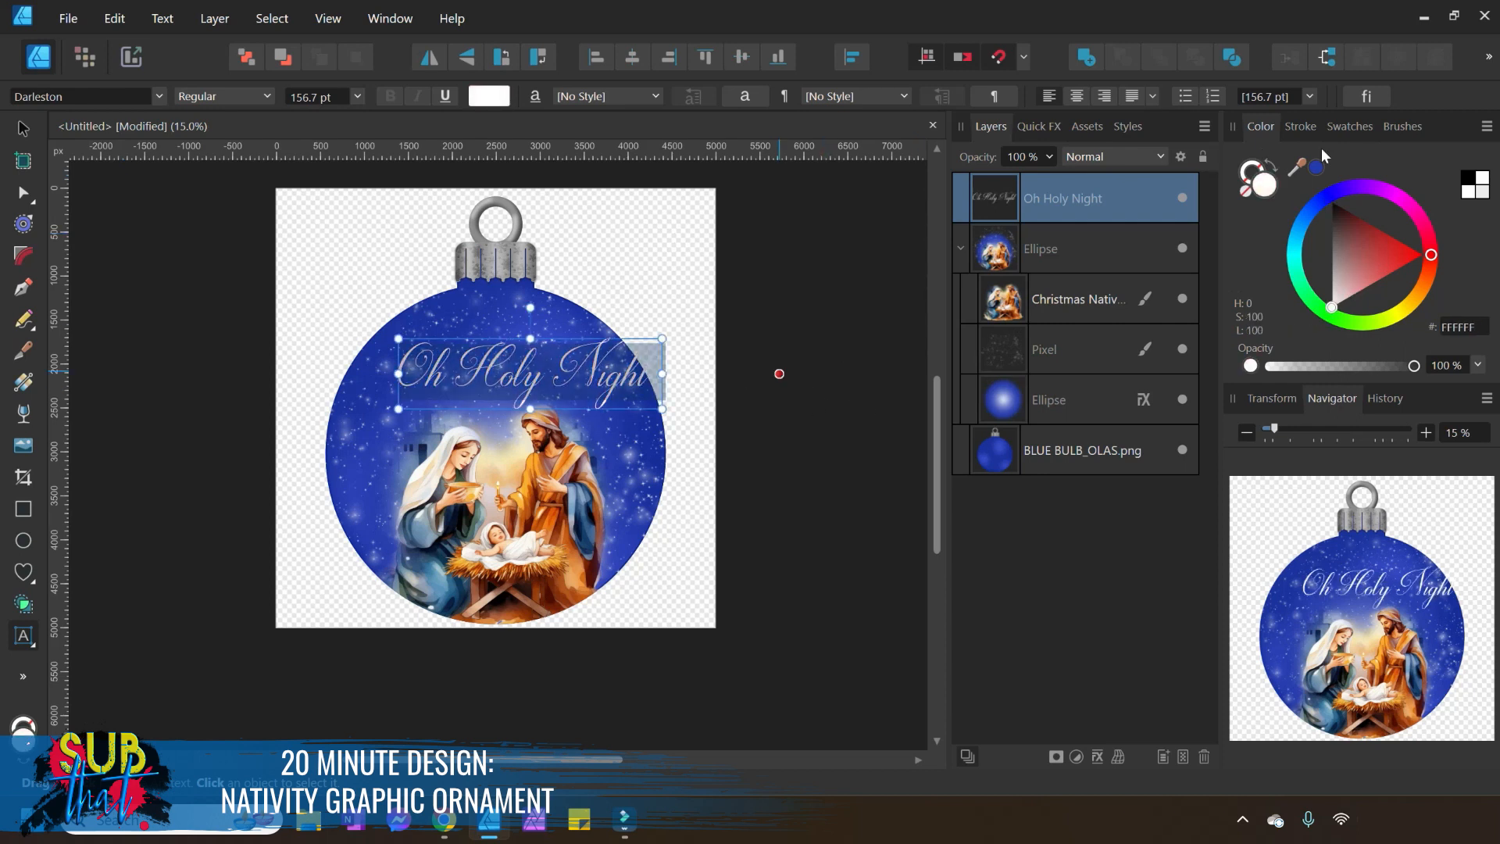
Thicken the lettering by adding a thin stroke and coloring that stroke white (FFFFFF).
click(1429, 436)
click(1429, 436)
scroll(681, 449, up, 1)
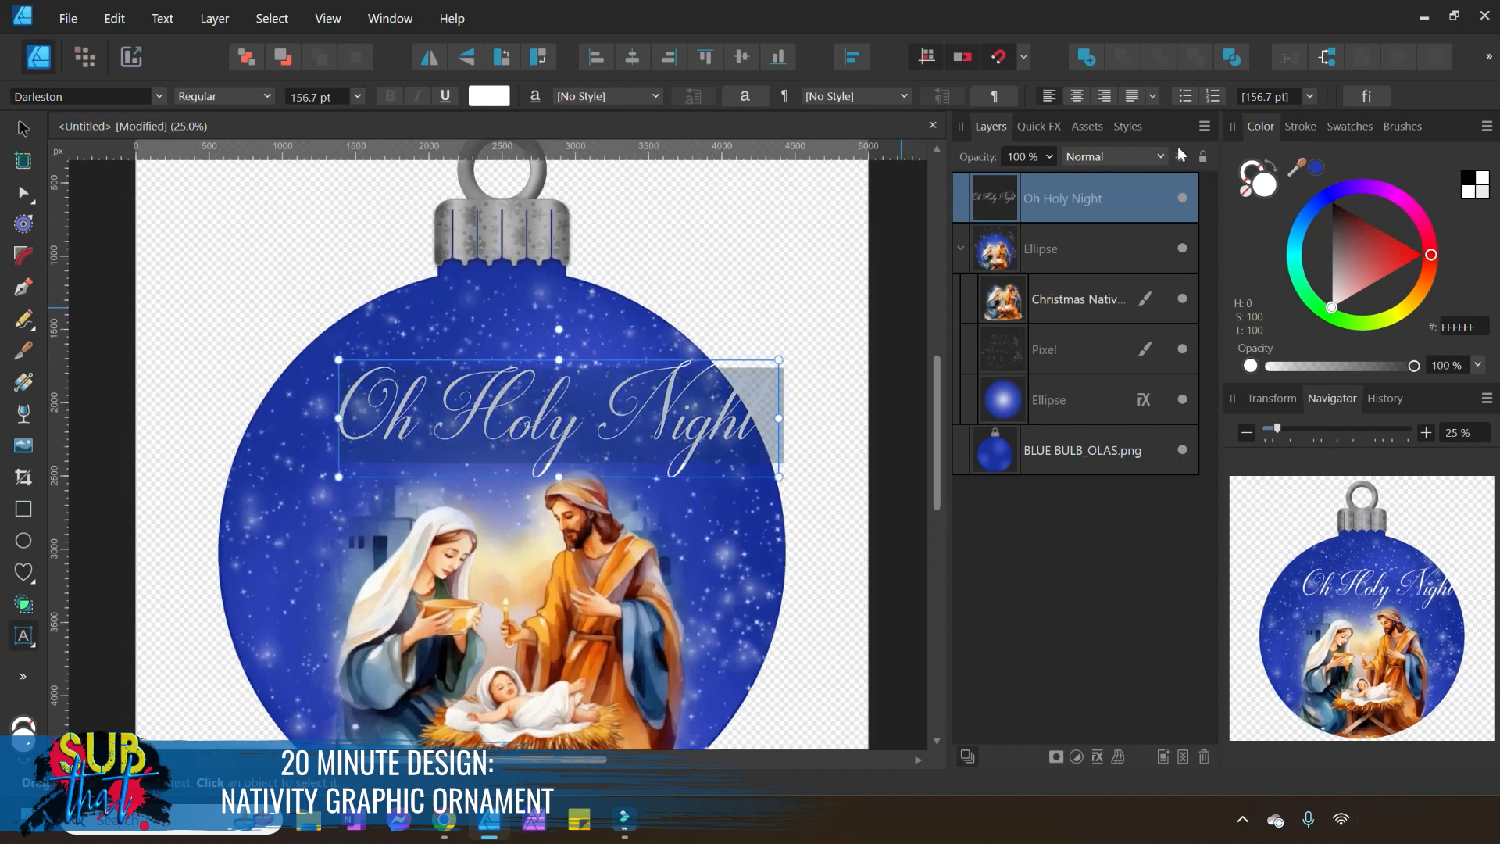
click(1299, 128)
drag(1282, 195, 1310, 195)
click(1267, 131)
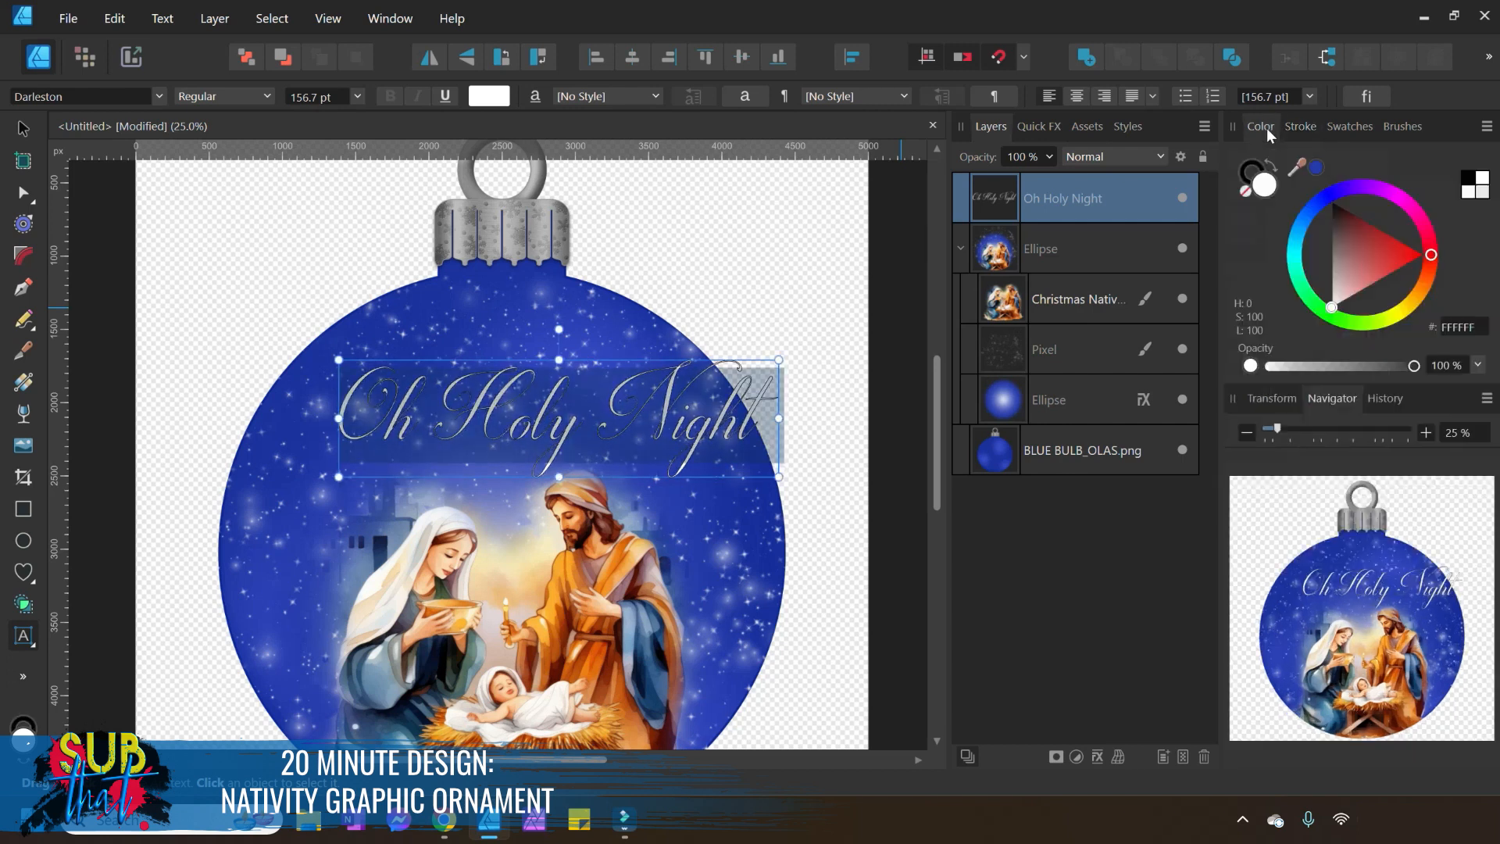
click(1252, 169)
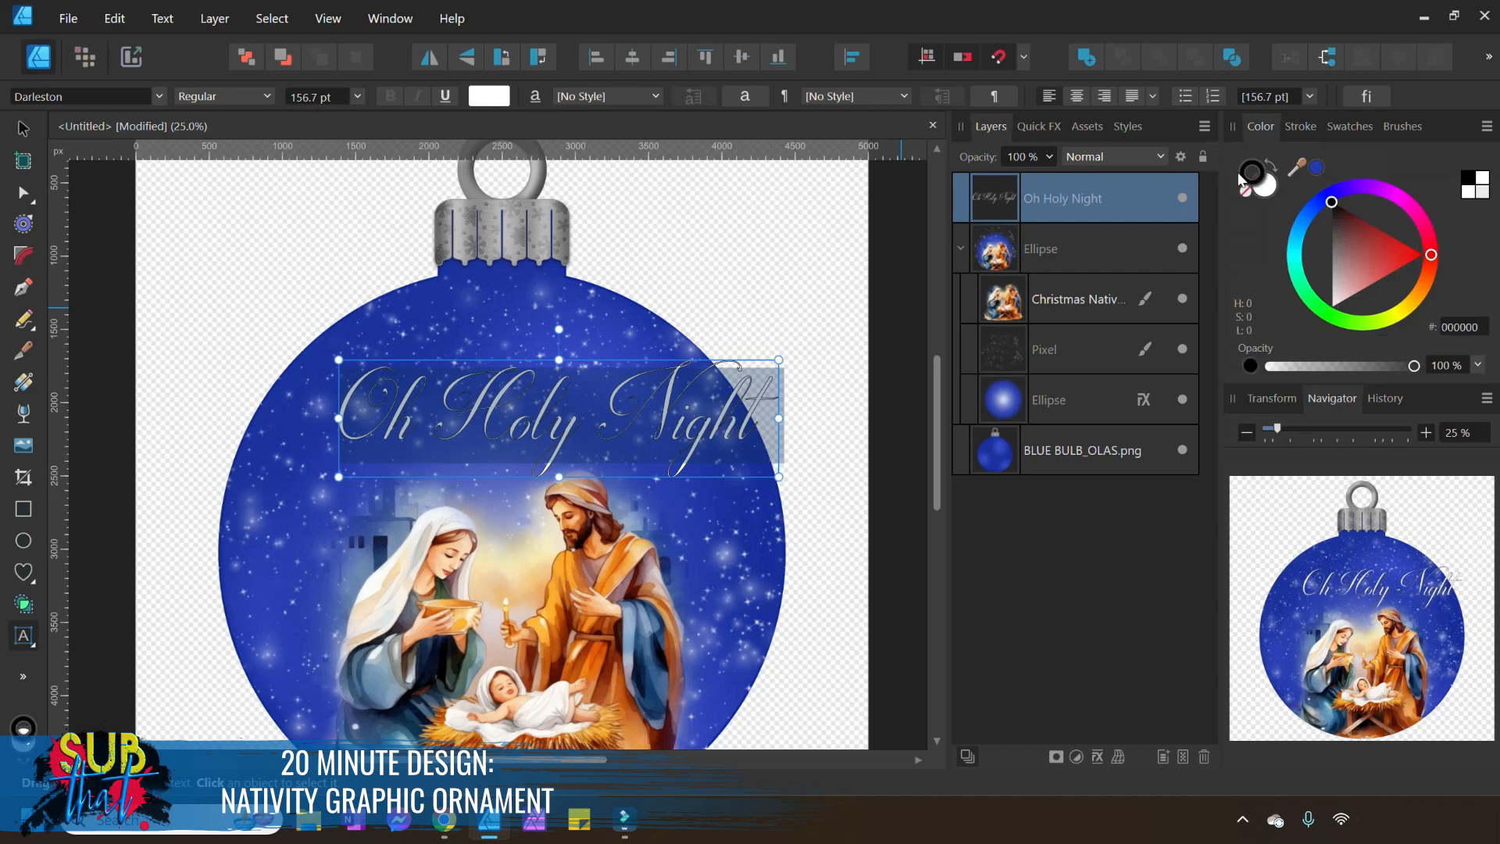
drag(1374, 266, 1332, 307)
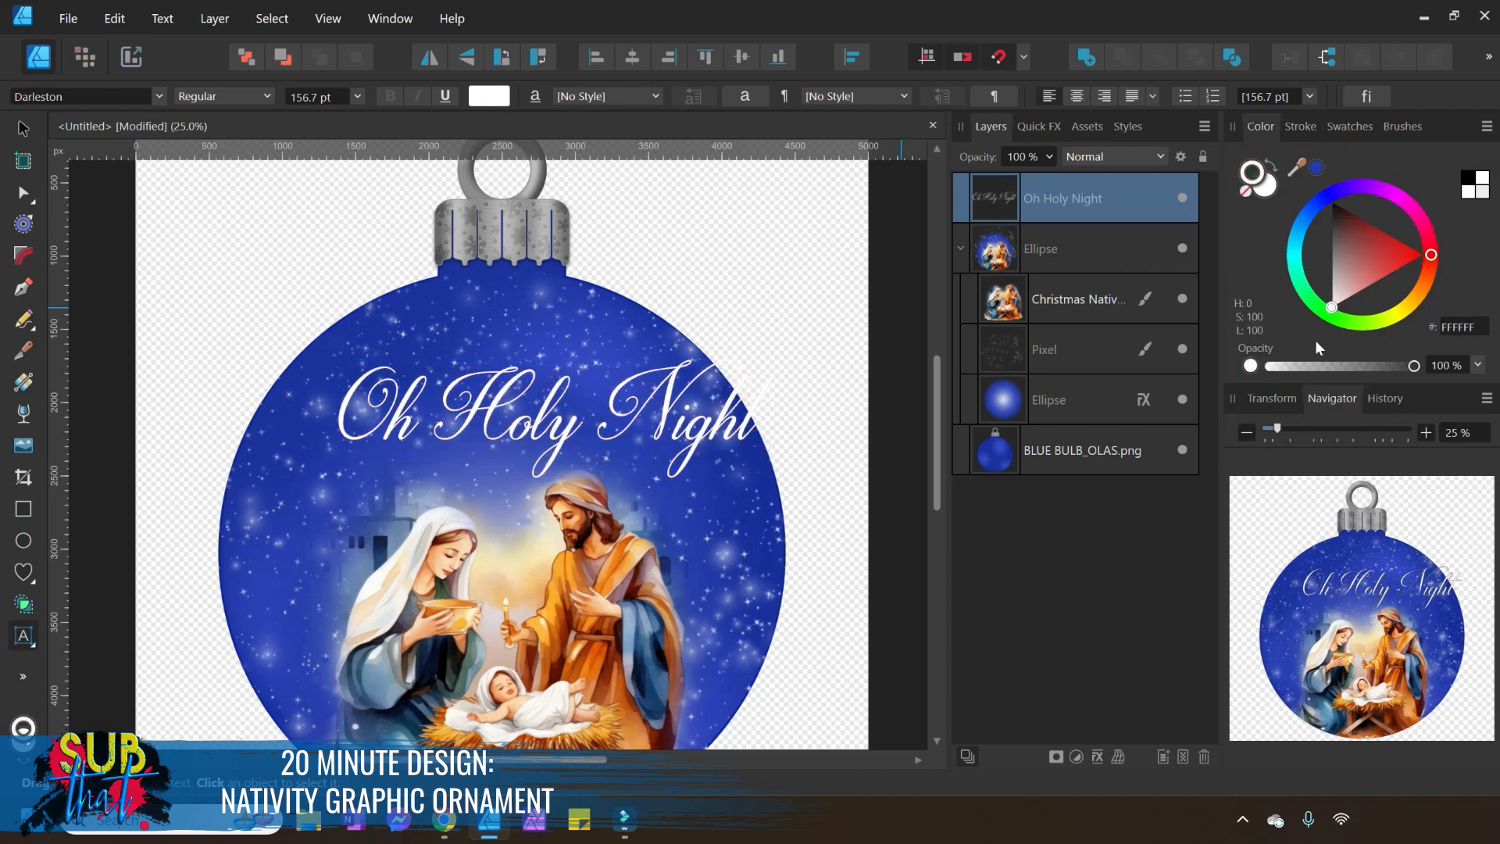
Shrink the "Oh Holy Night" text to about 125 pt, center it horizontally on the bulb above the nativity scene, and deselect it.
click(769, 469)
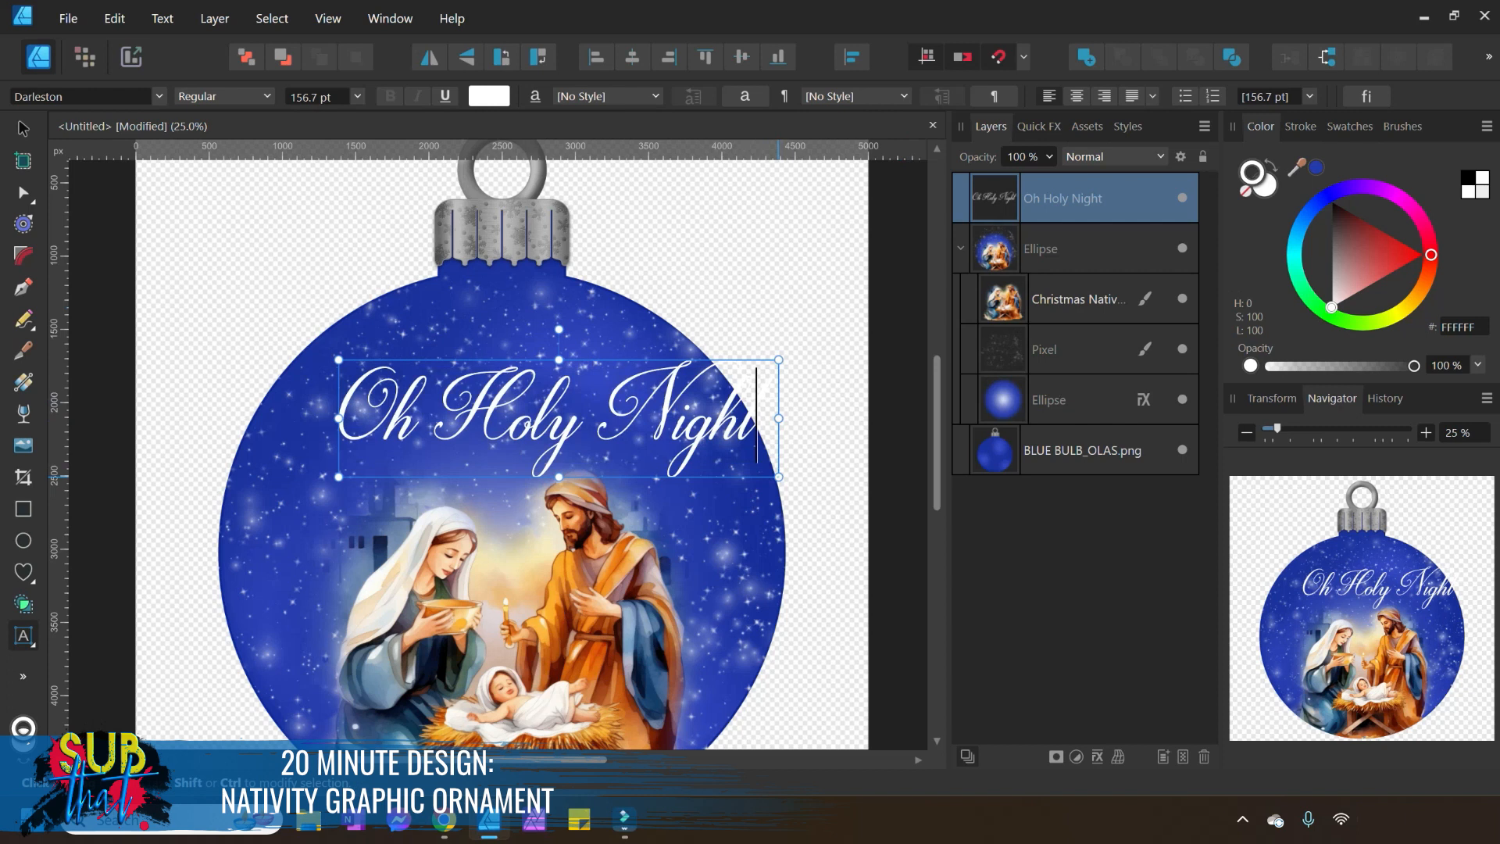
drag(748, 470, 691, 453)
click(23, 127)
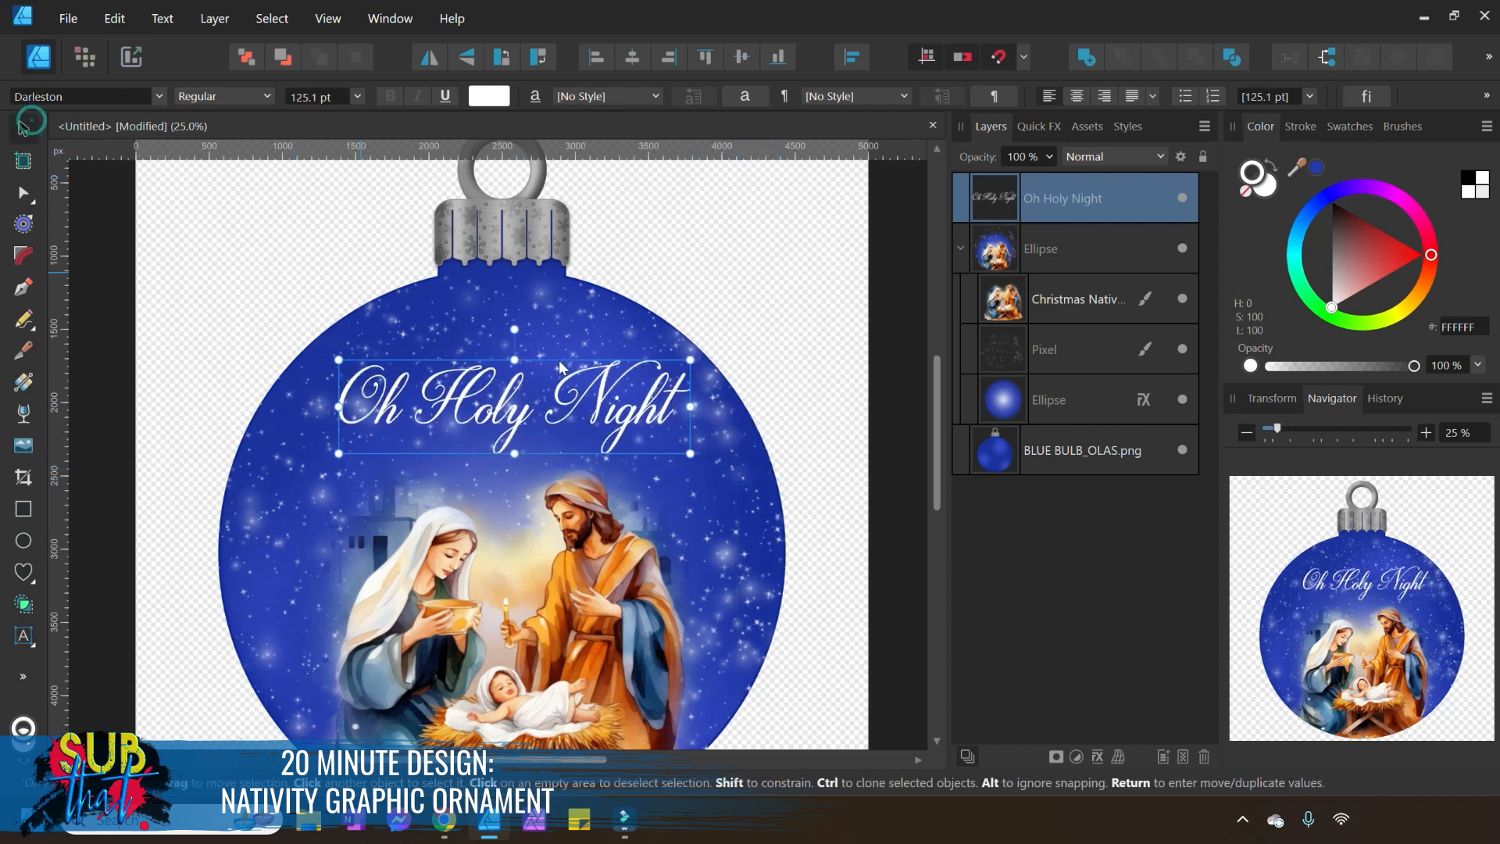
drag(571, 395, 559, 420)
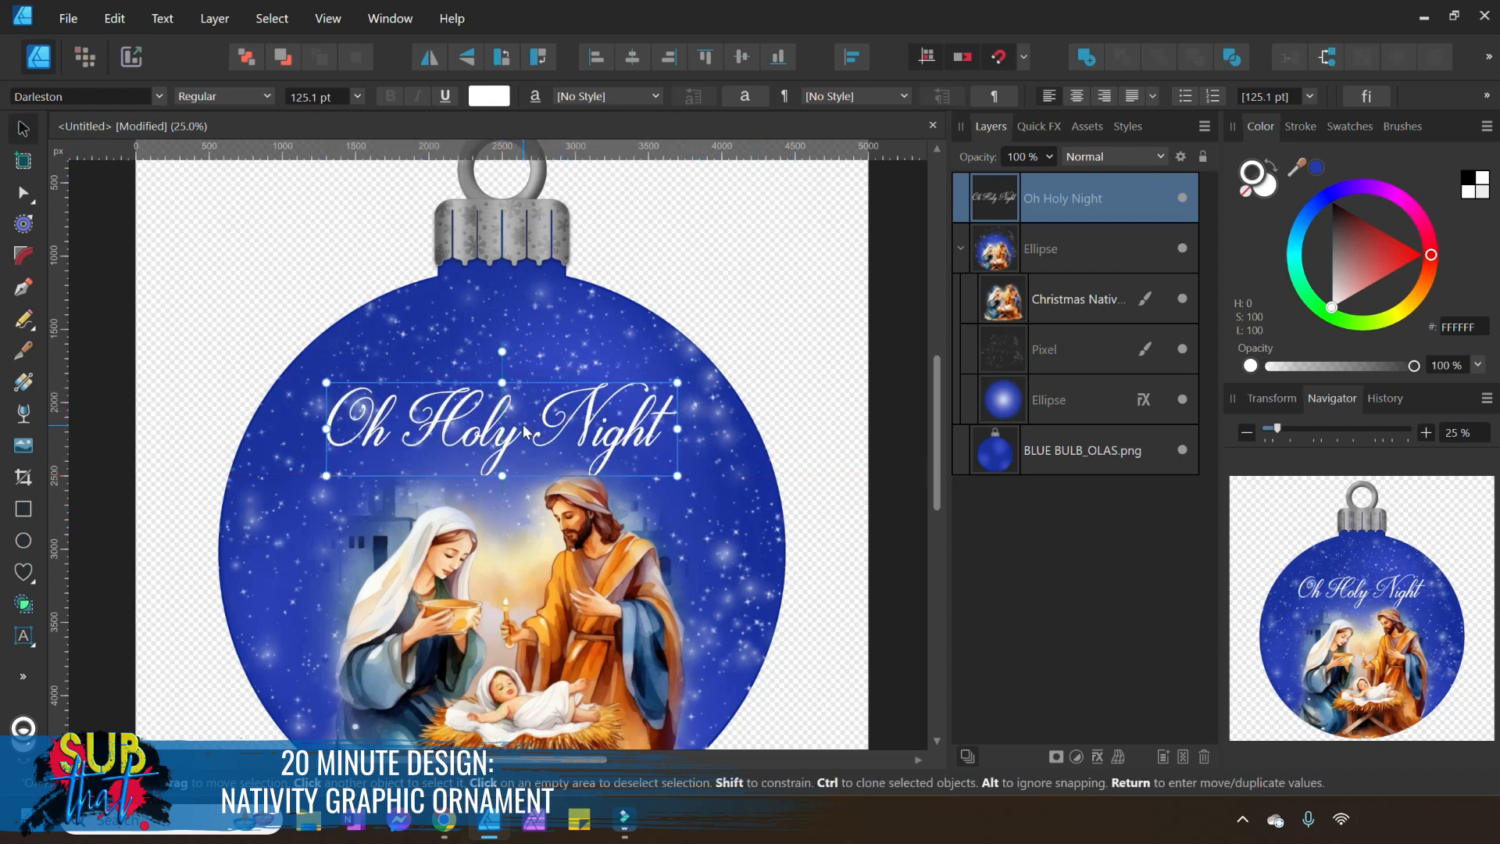
drag(525, 437, 528, 415)
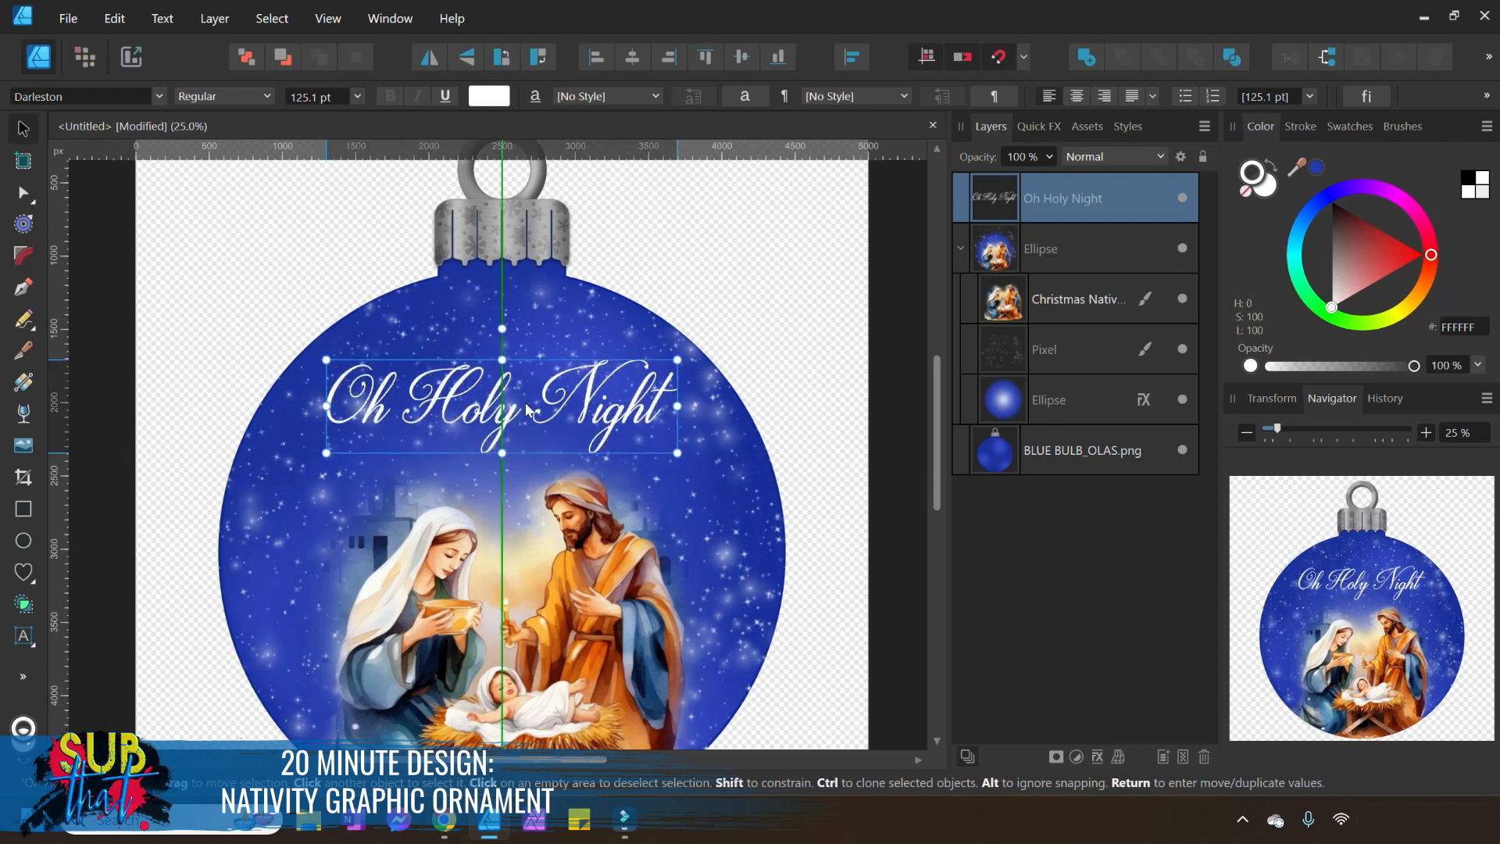
click(849, 372)
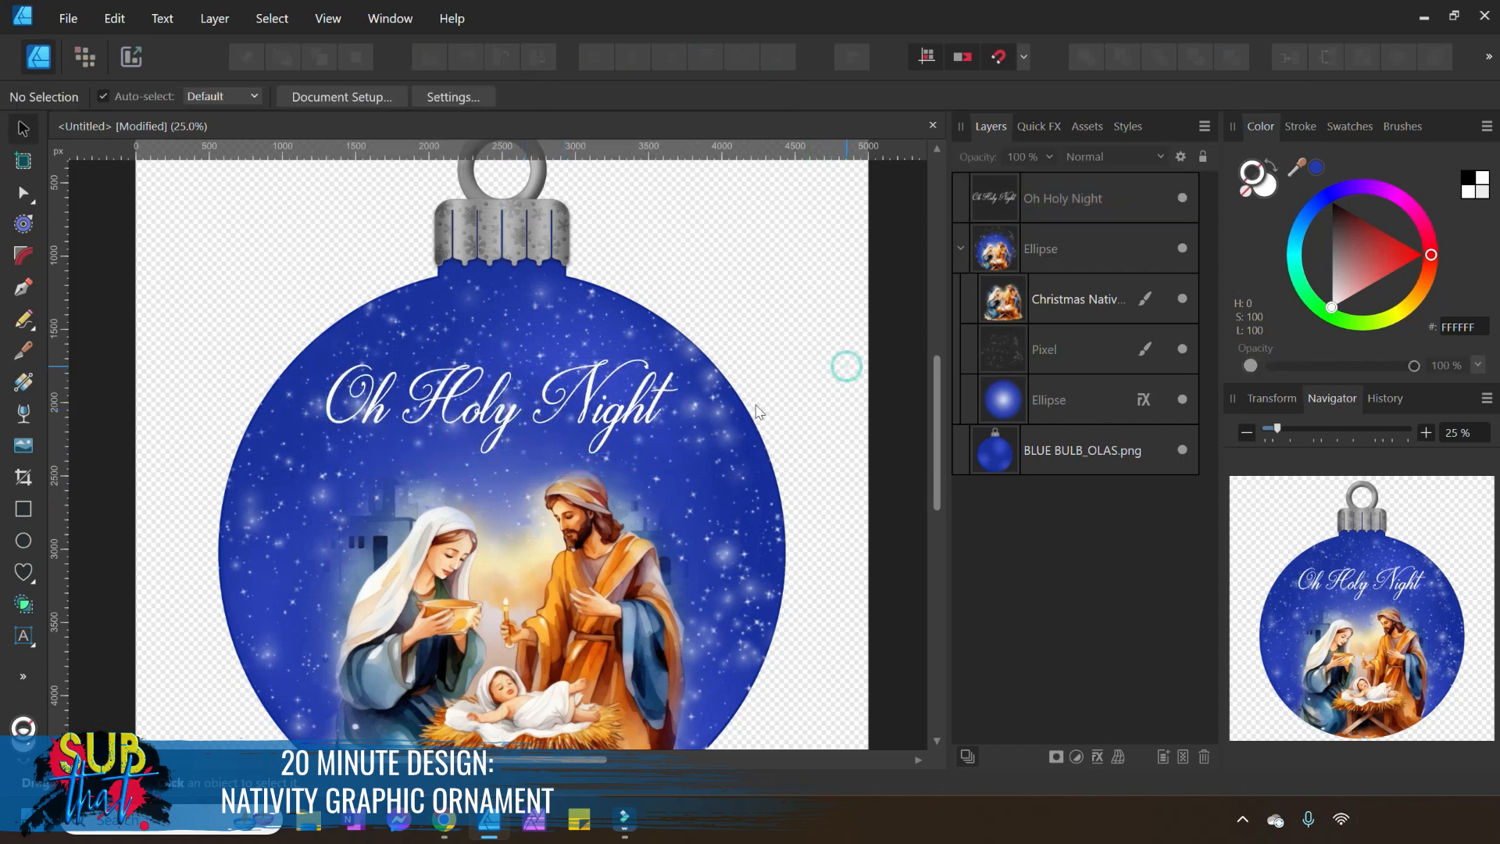
Apply a 3D layer effect with a 100 px radius to the "Oh Holy Night" text.
click(520, 442)
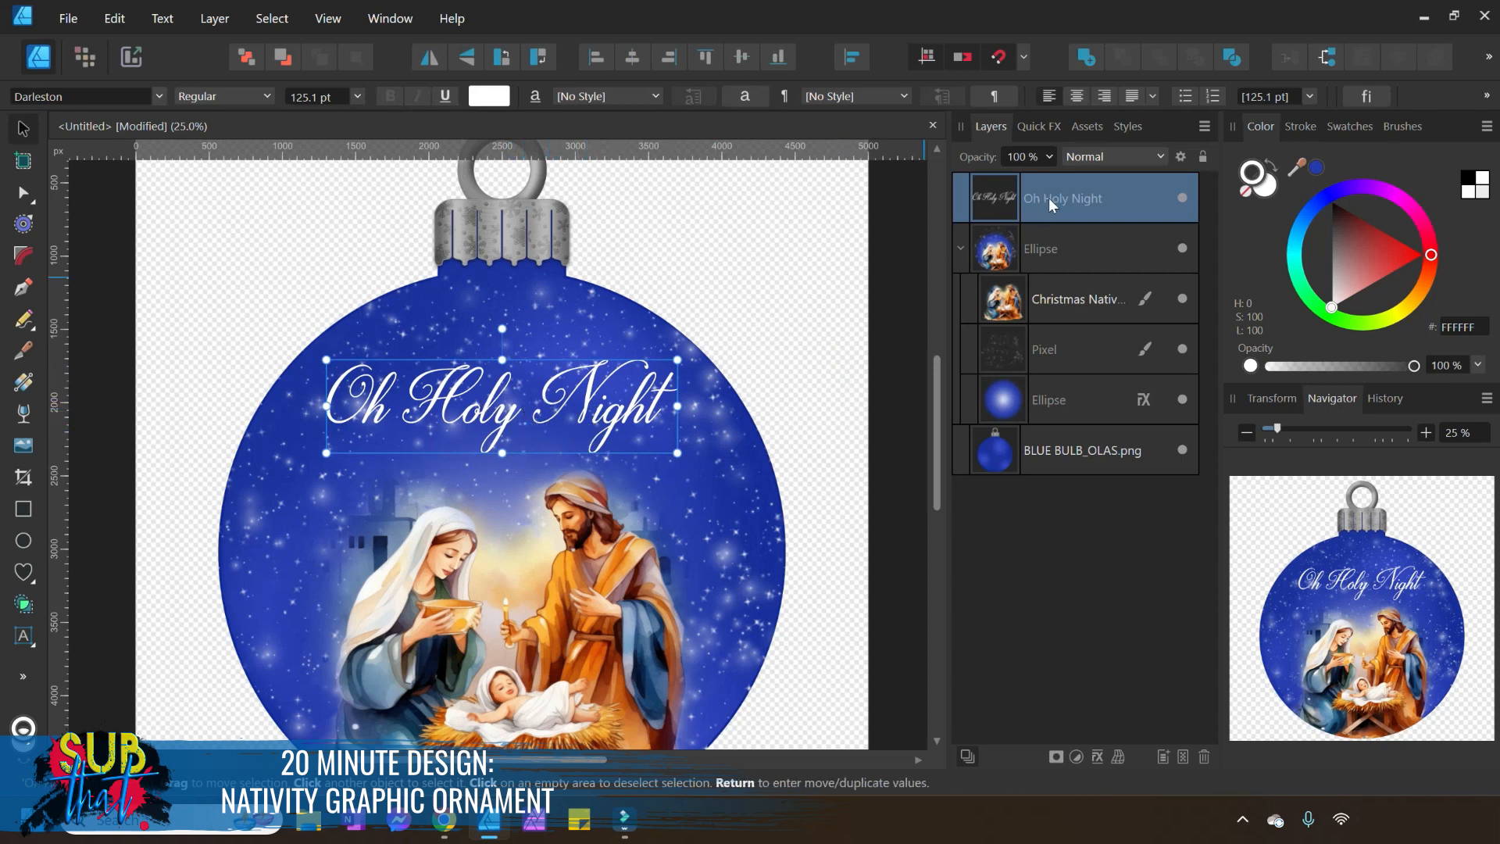
click(1093, 755)
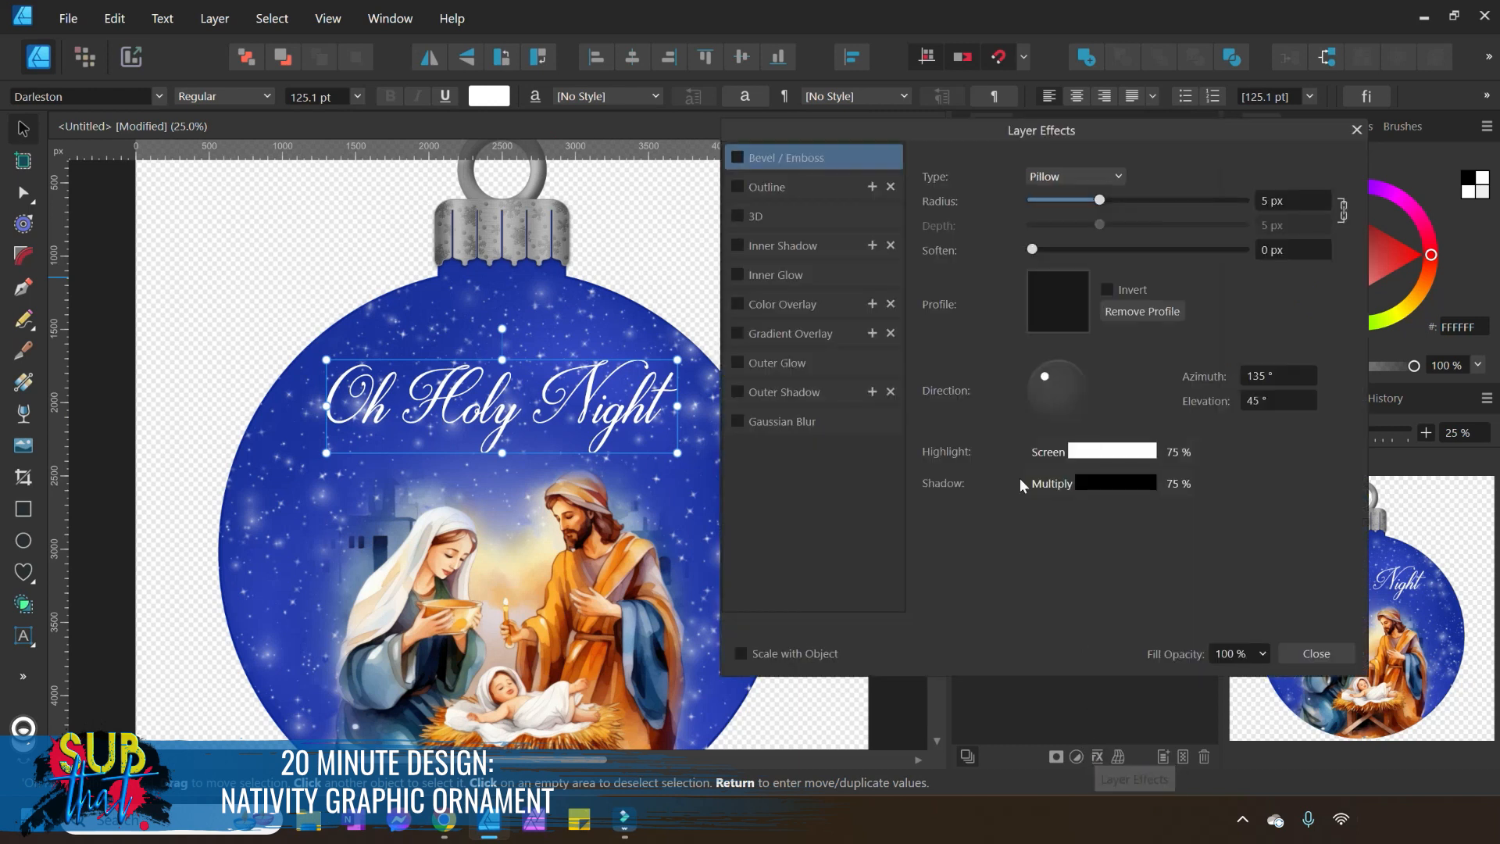
click(773, 214)
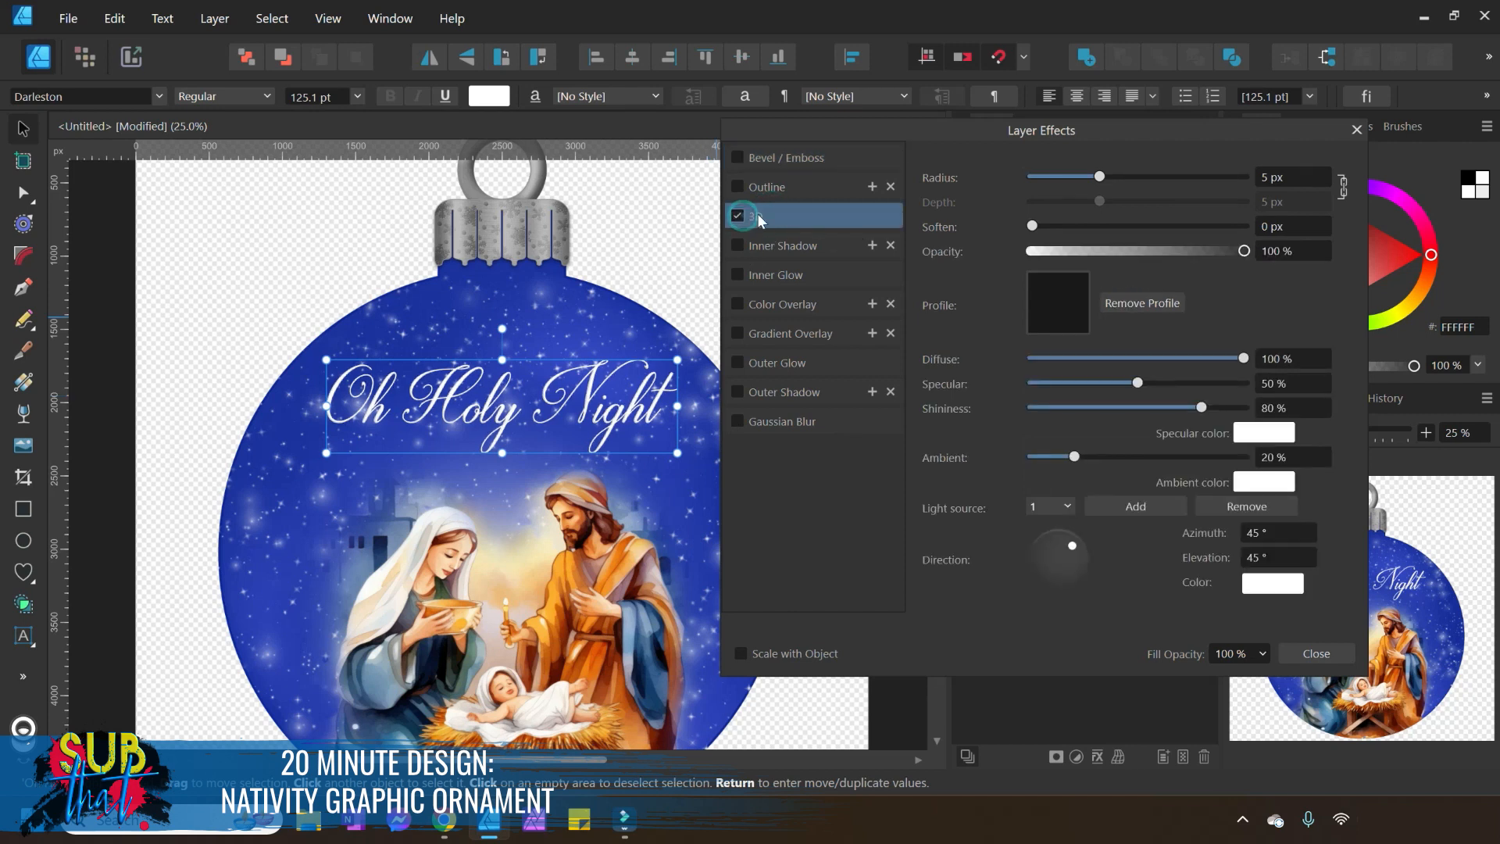
drag(1098, 183, 1257, 195)
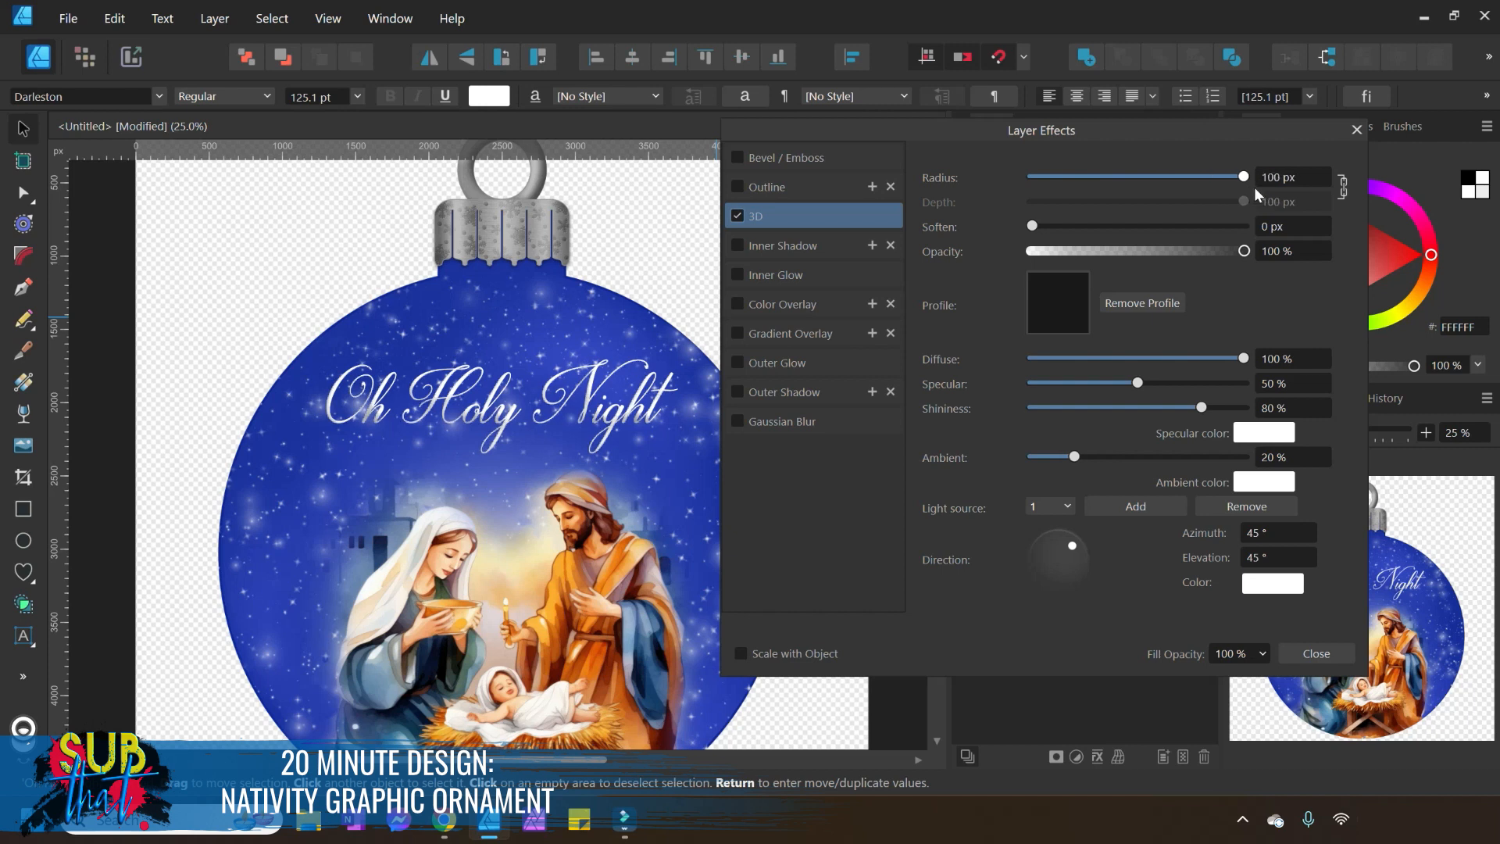
click(1427, 432)
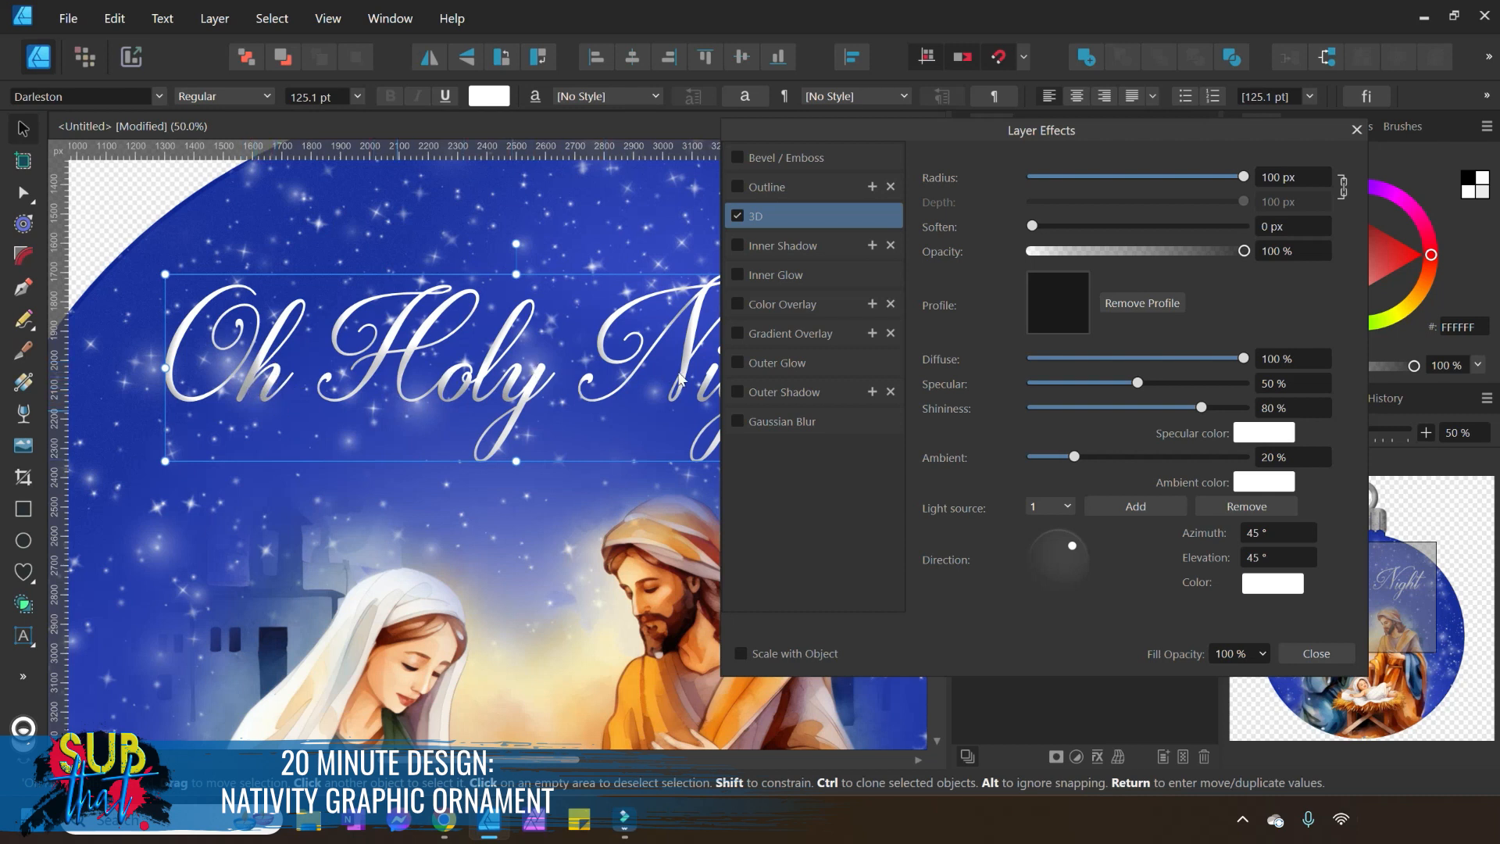
click(1357, 130)
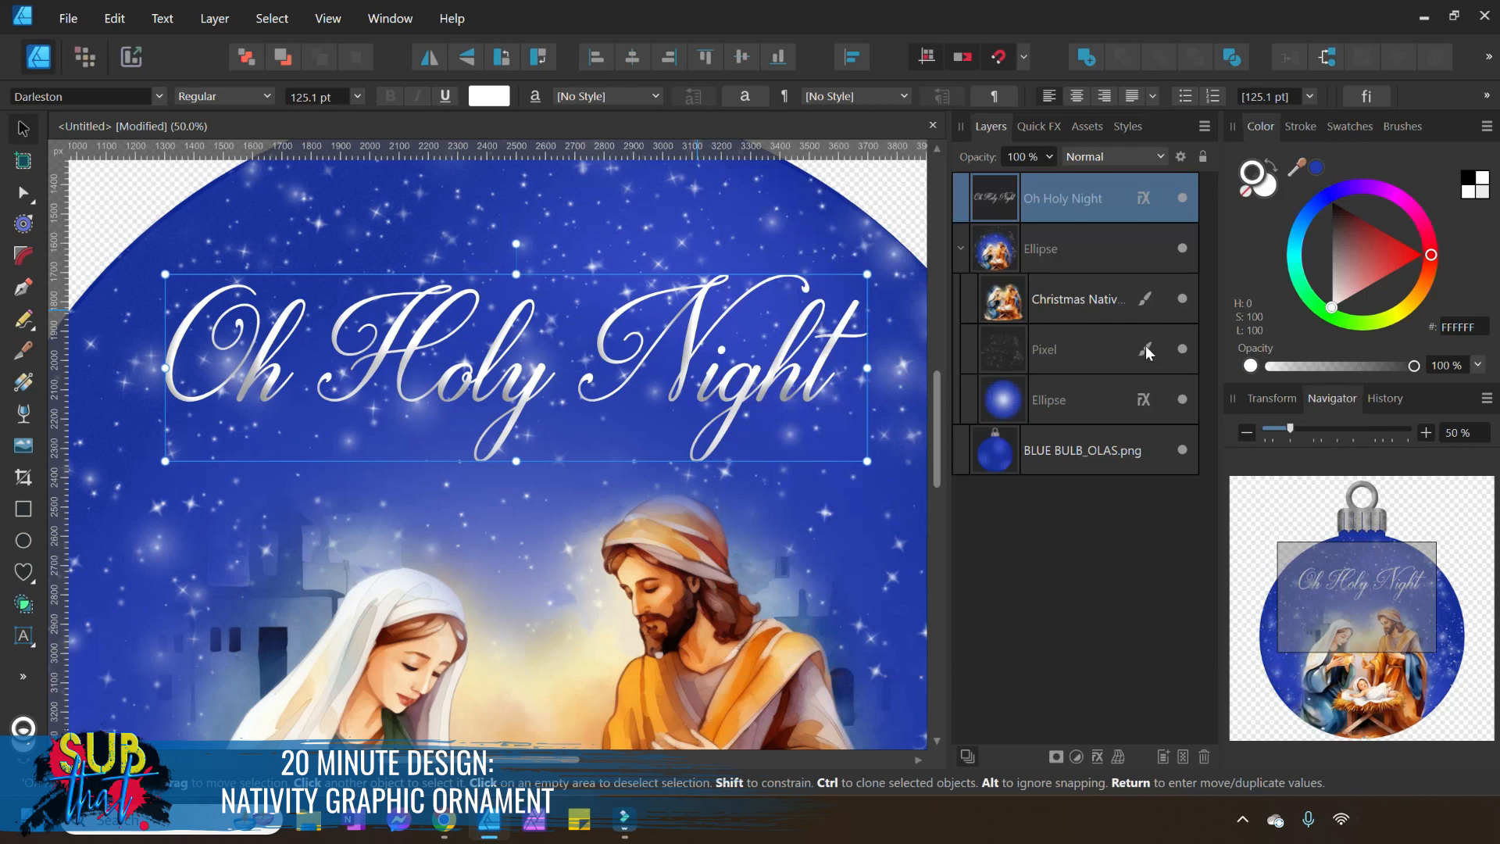
Examine the lettering's 3D effect and the whole bulb design at zoom levels between 50% and 25%.
click(1248, 436)
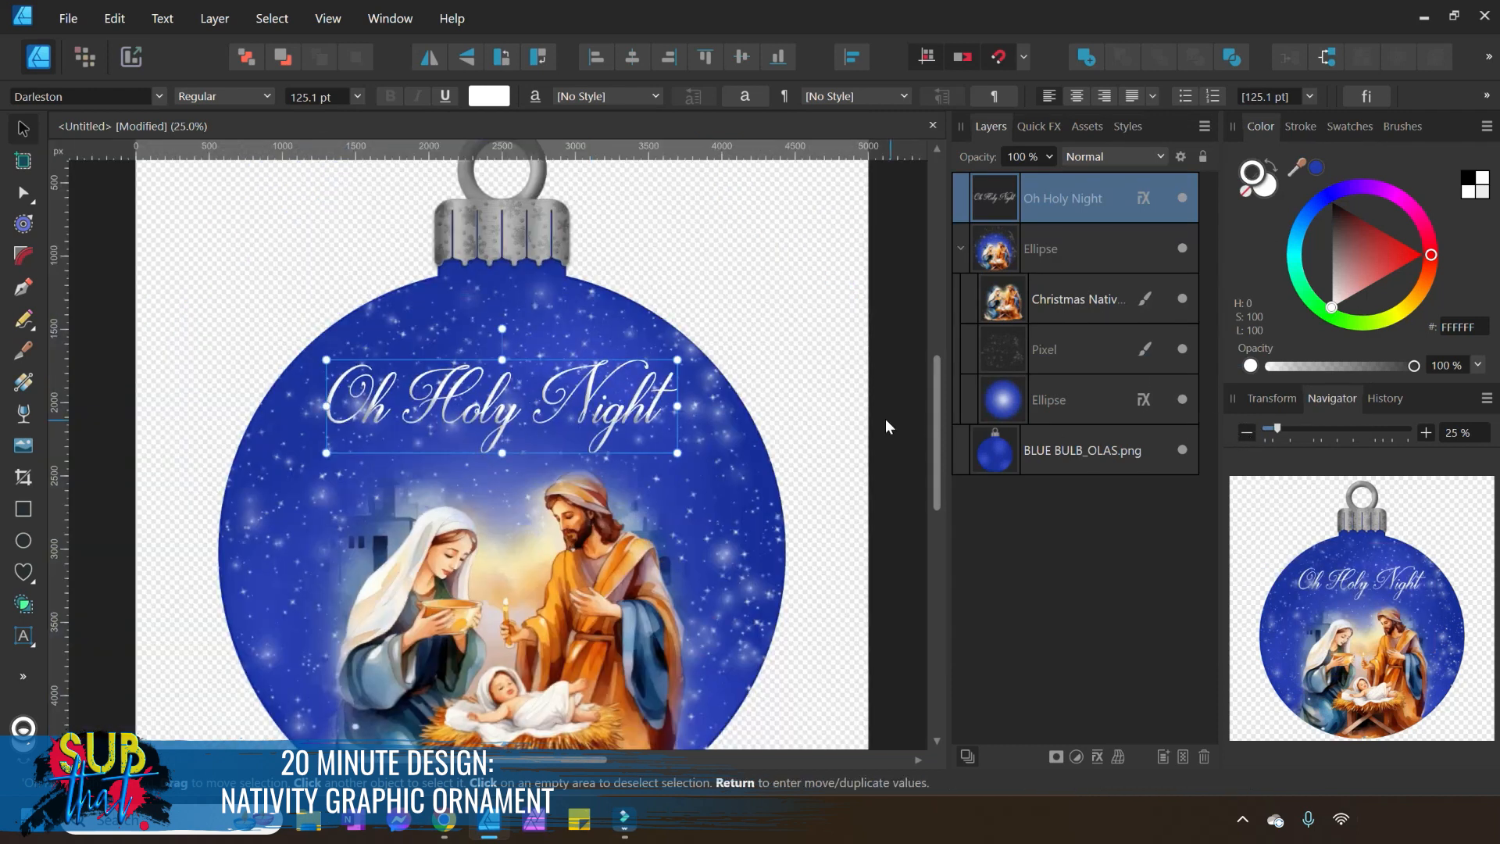
click(1426, 433)
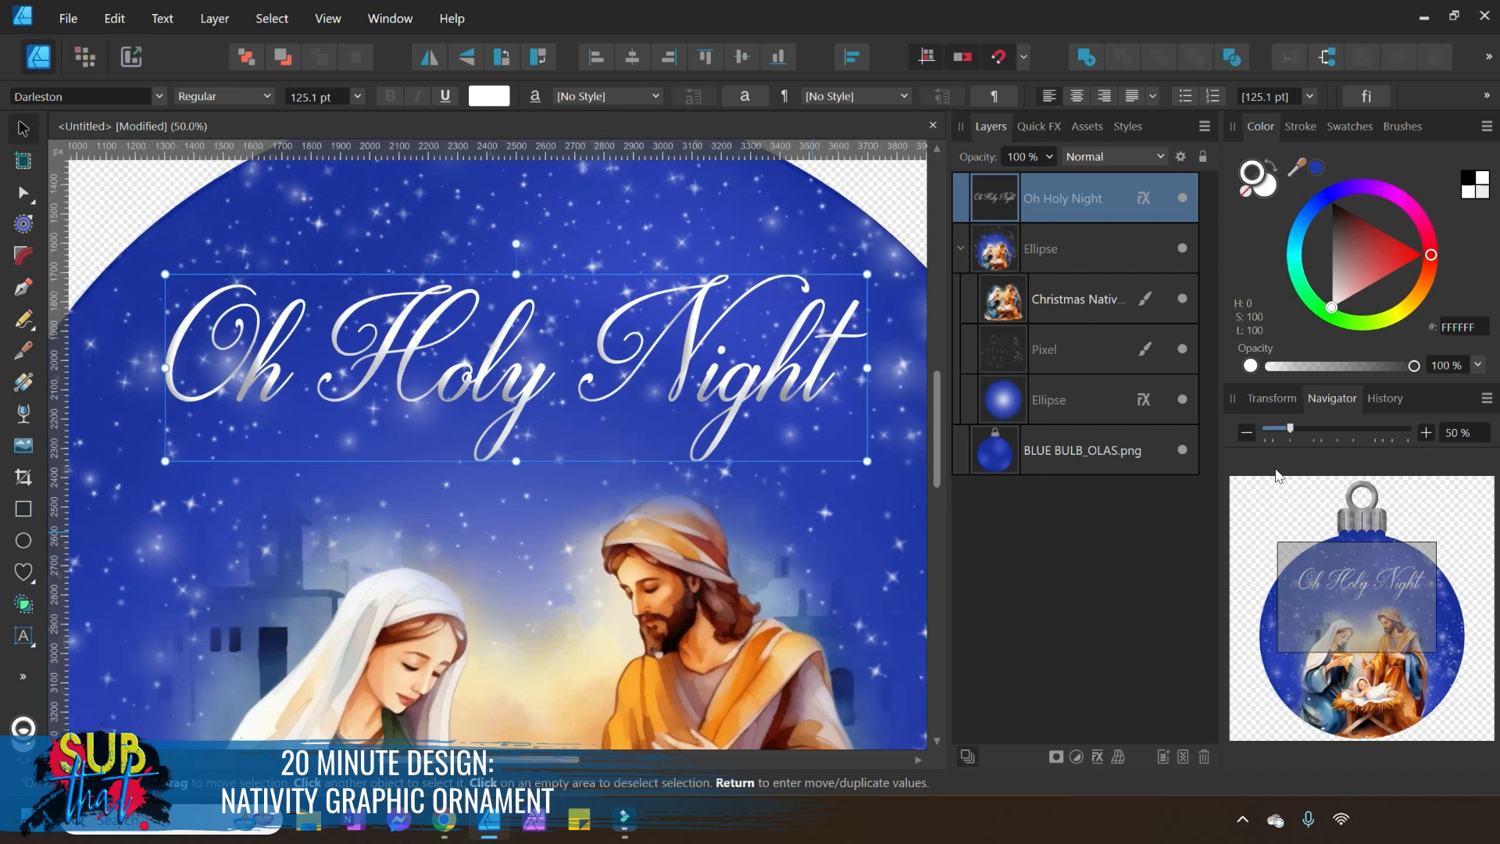
click(1454, 434)
text(40)
key(Return)
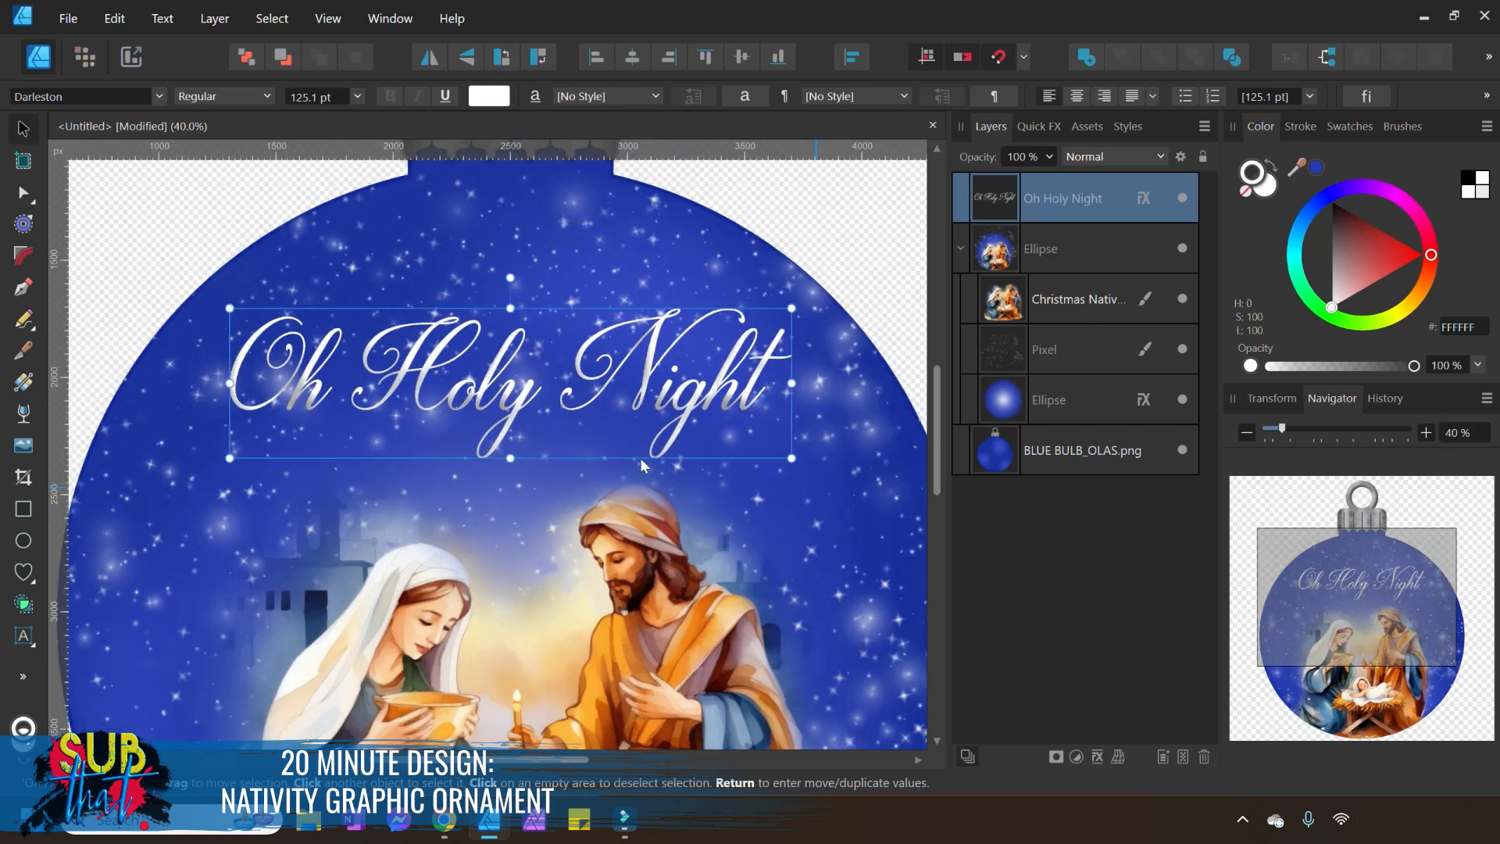
scroll(618, 452, down, 3)
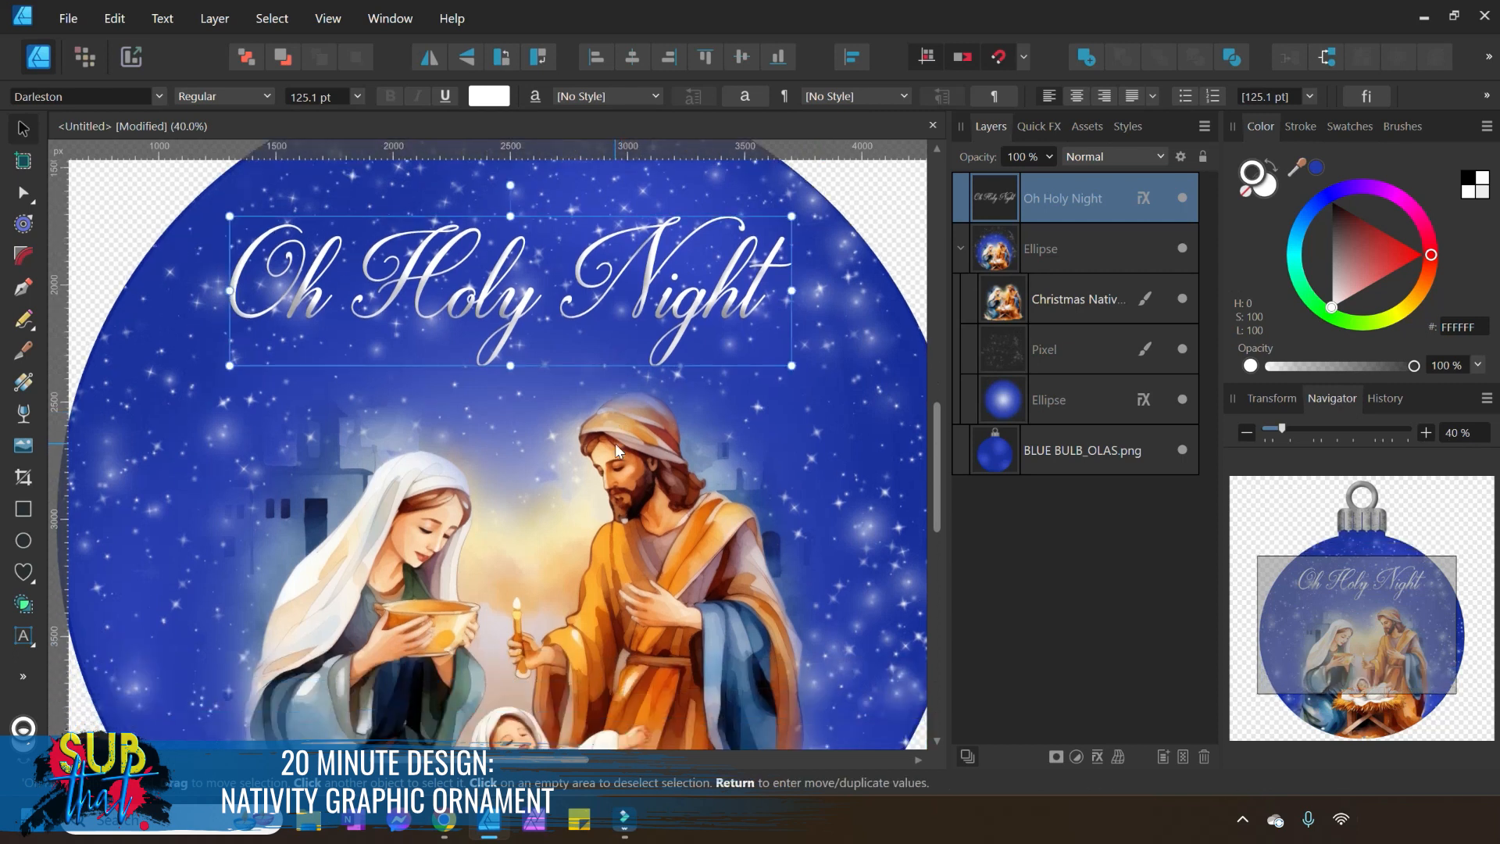
click(1458, 435)
text(35)
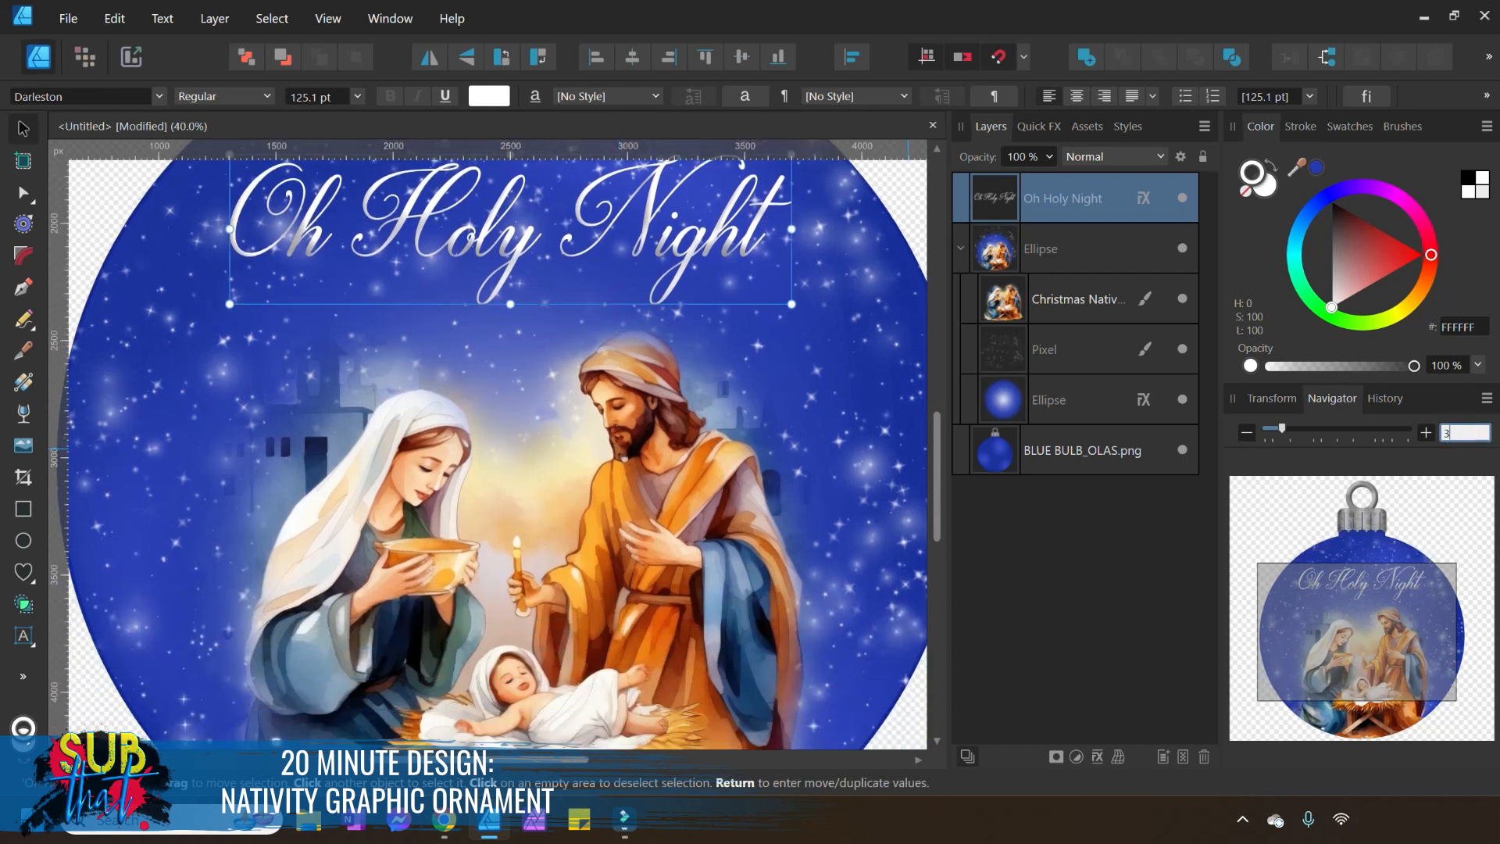
key(Return)
click(1455, 433)
text(30)
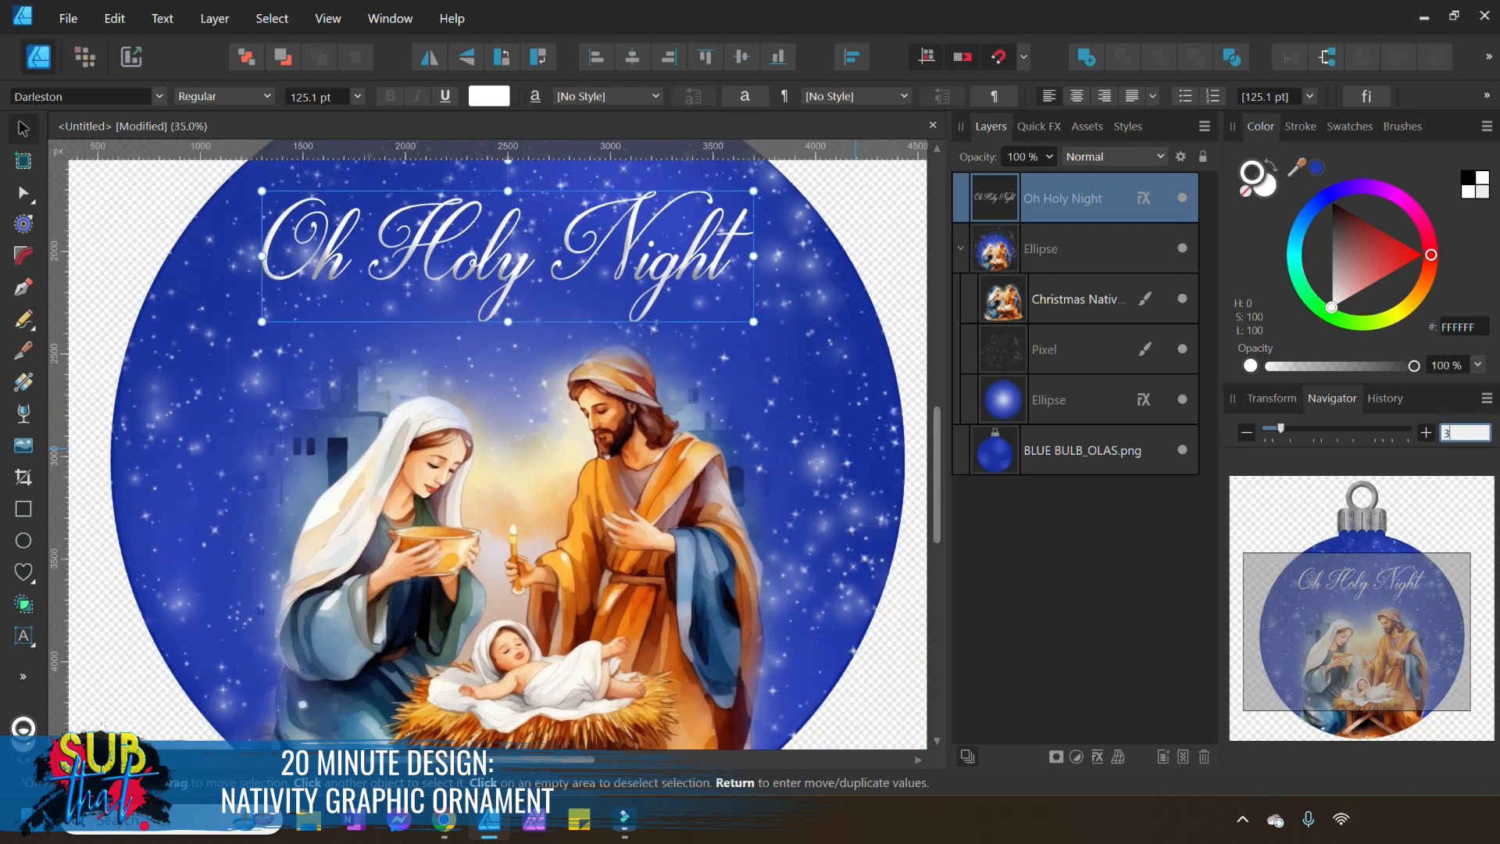
key(Return)
click(1461, 435)
text(25)
key(Return)
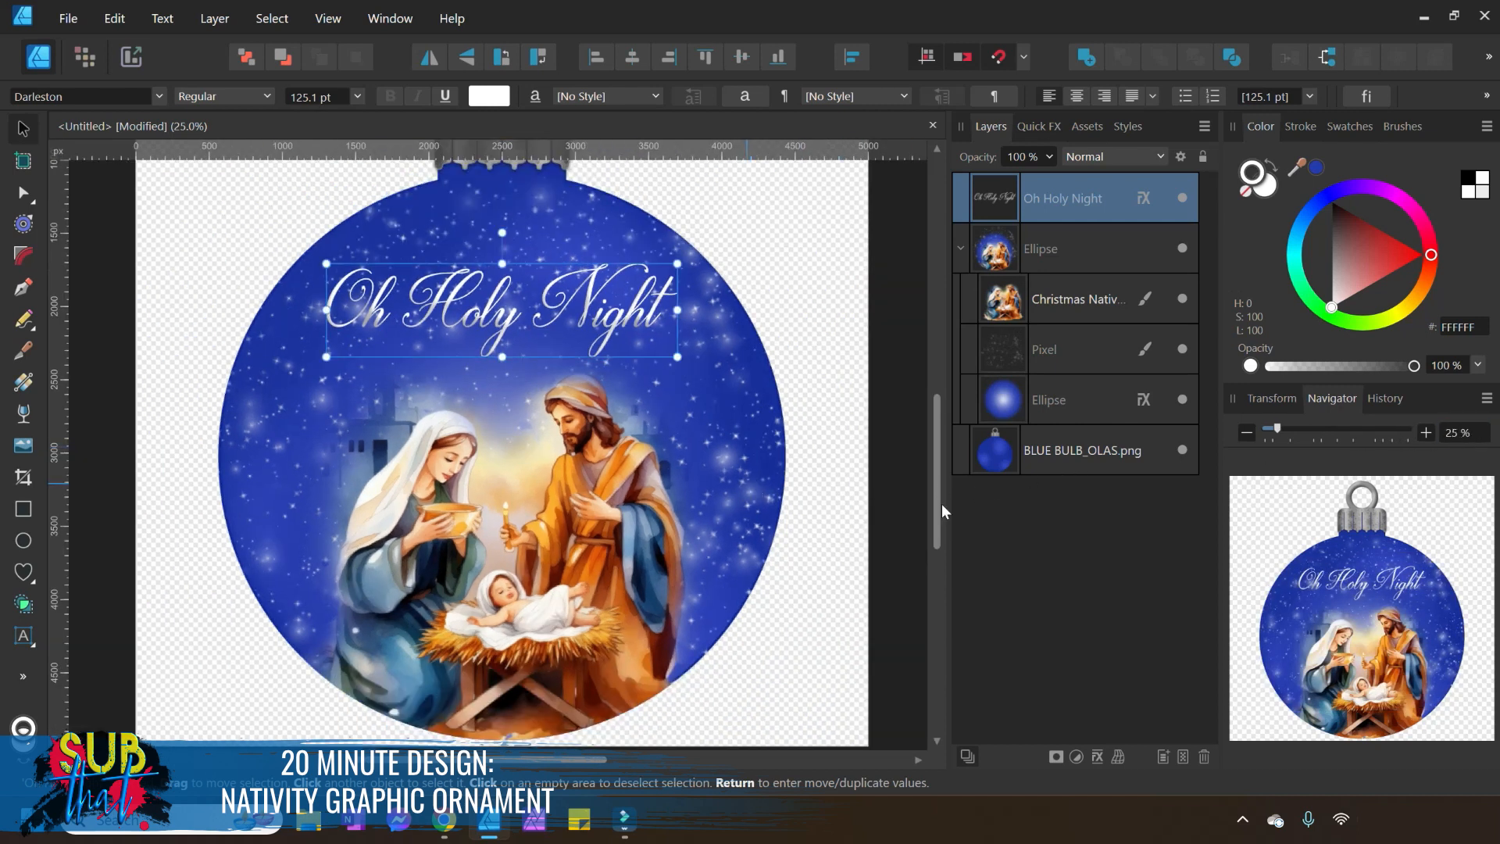
scroll(940, 505, up, 2)
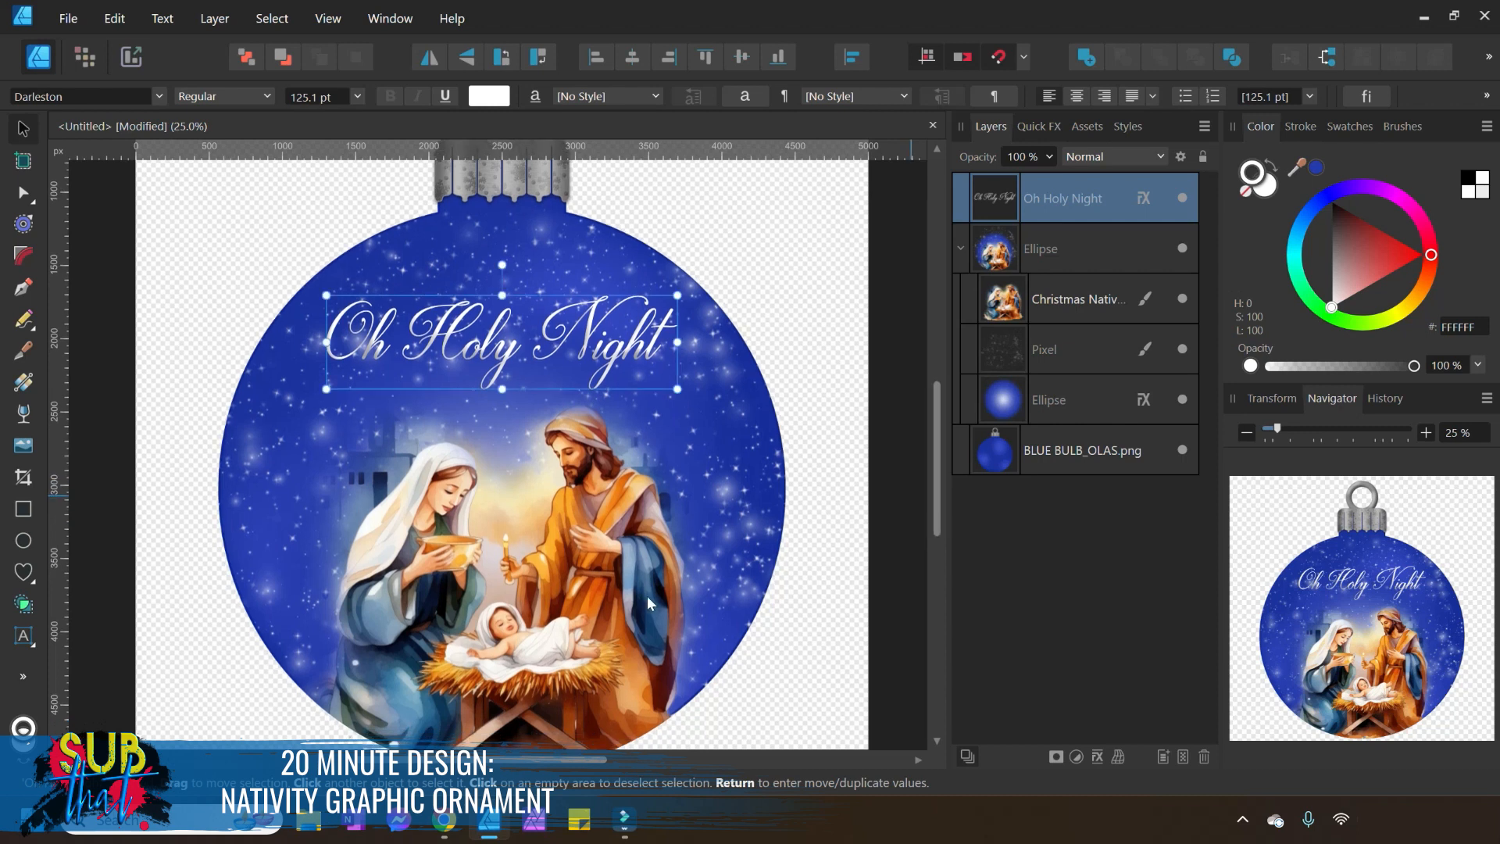
Enlarge the Christmas nativity scene to about 270 dpi, shift it slightly left within the bulb beneath the text, and deselect it.
click(630, 611)
click(1018, 311)
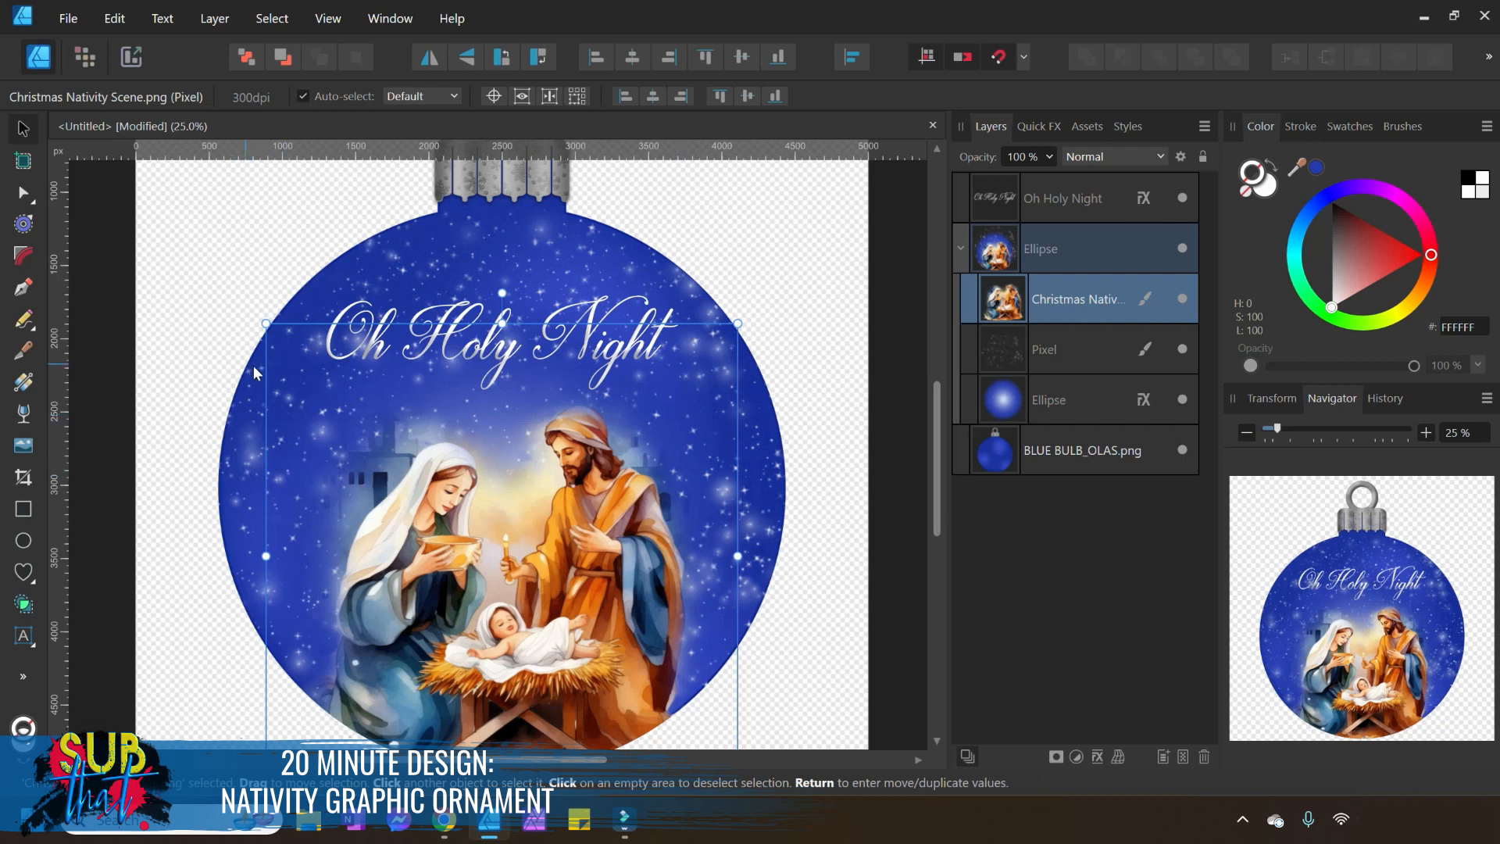
drag(260, 317, 236, 295)
mouse_move(745, 292)
mouse_down()
mouse_move(777, 275)
mouse_move(781, 291)
mouse_move(768, 275)
mouse_up()
drag(525, 583, 514, 593)
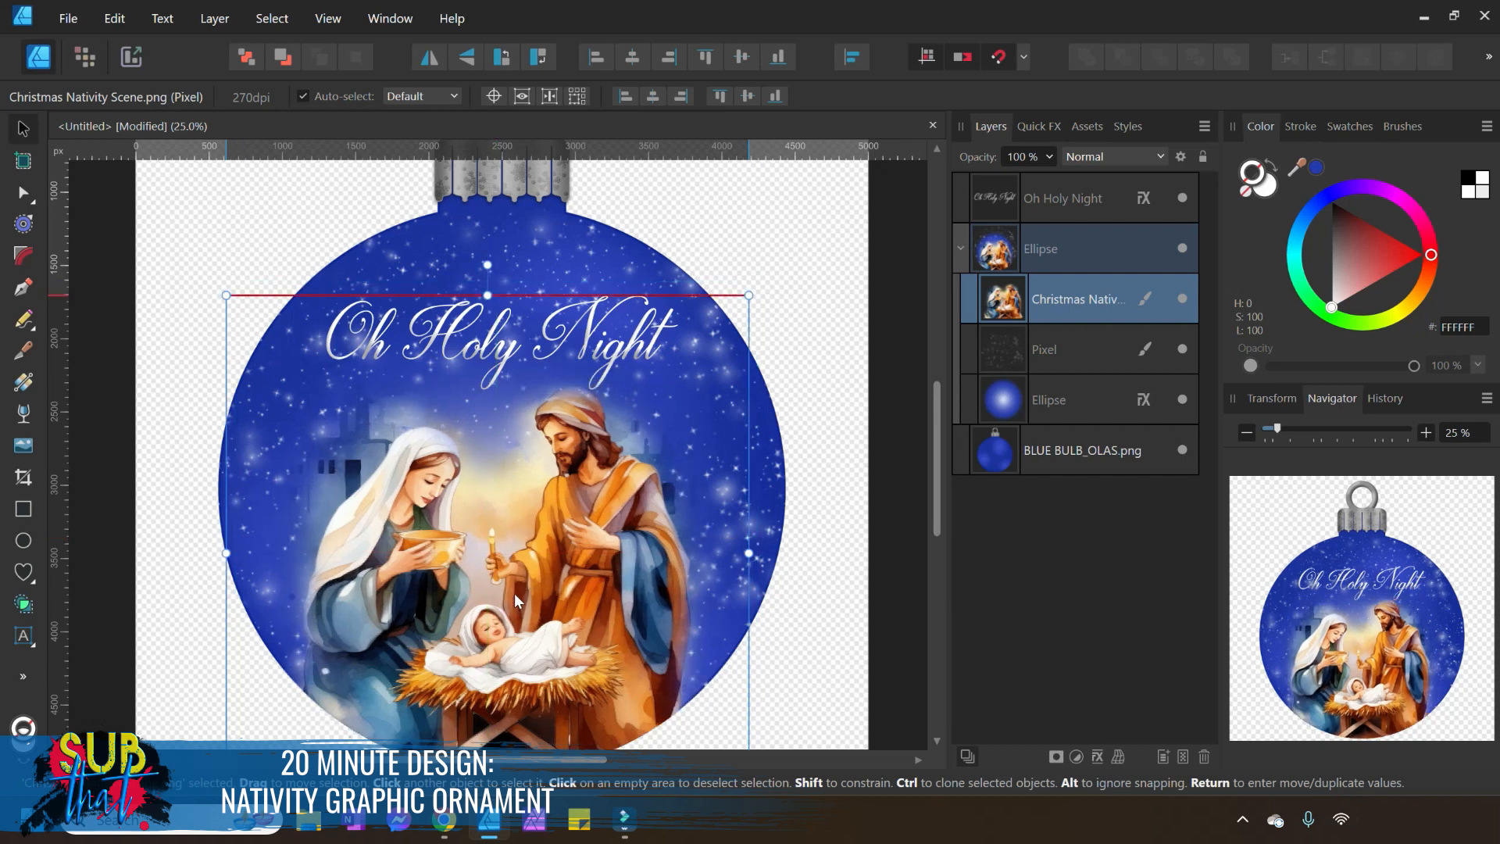
click(808, 622)
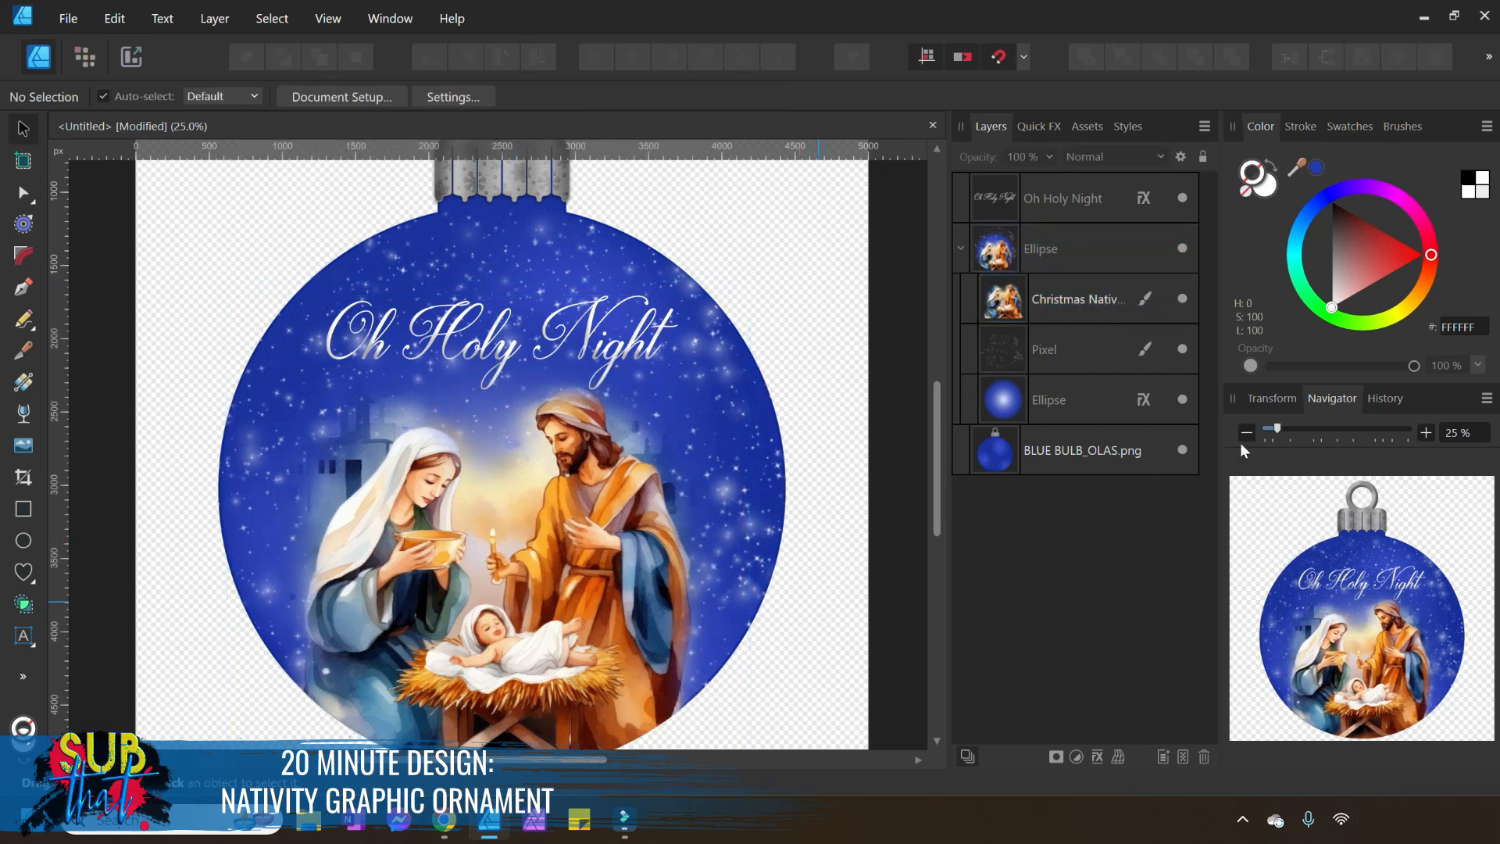
Group the "Oh Holy Night" text, the clipping ellipse with its contents, and the blue bulb image into one group.
key(ctrl+minus)
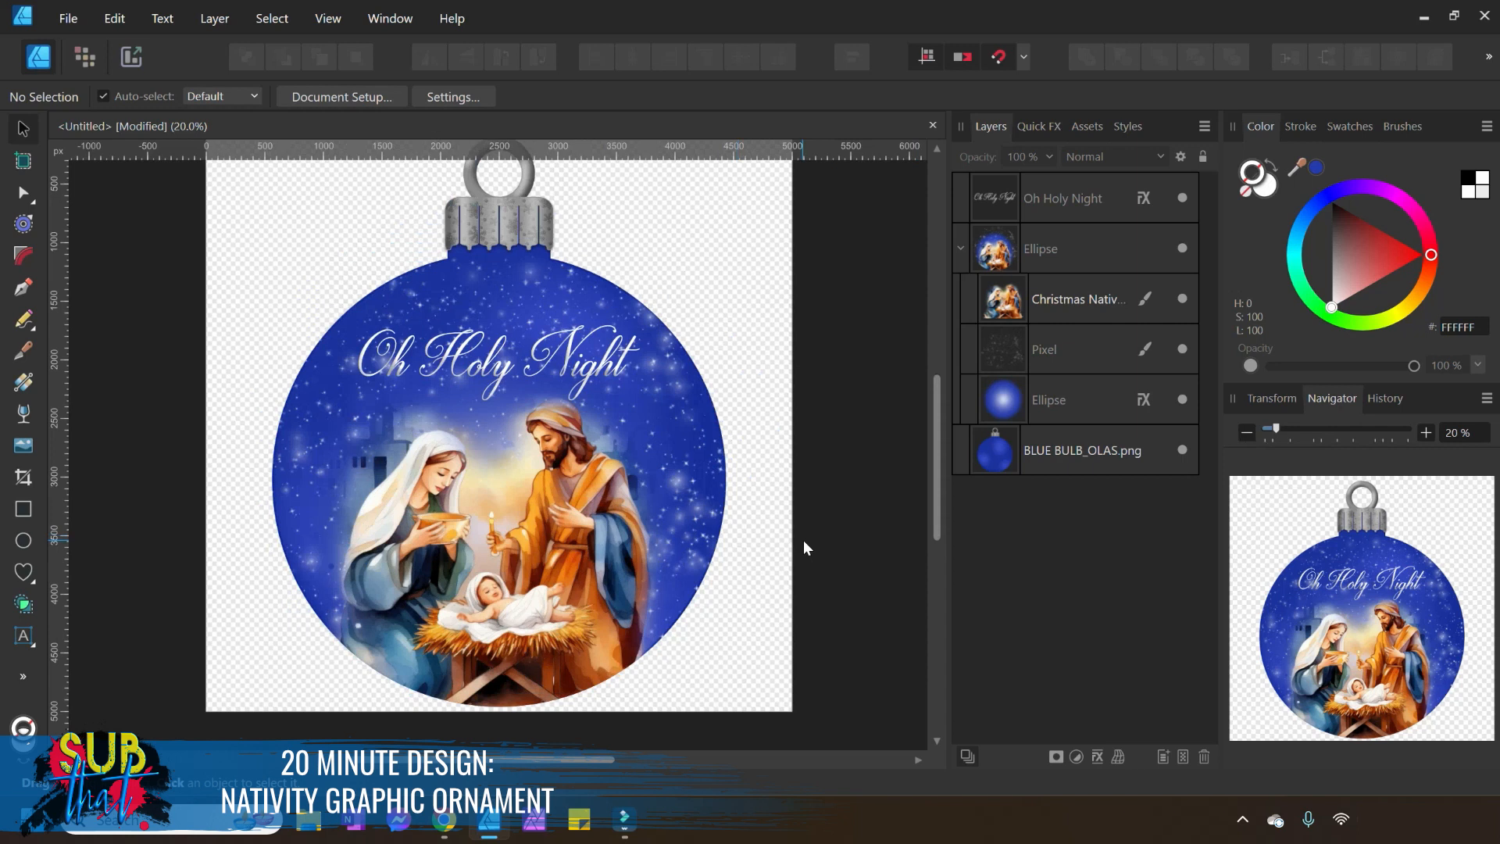
scroll(863, 576, up, 2)
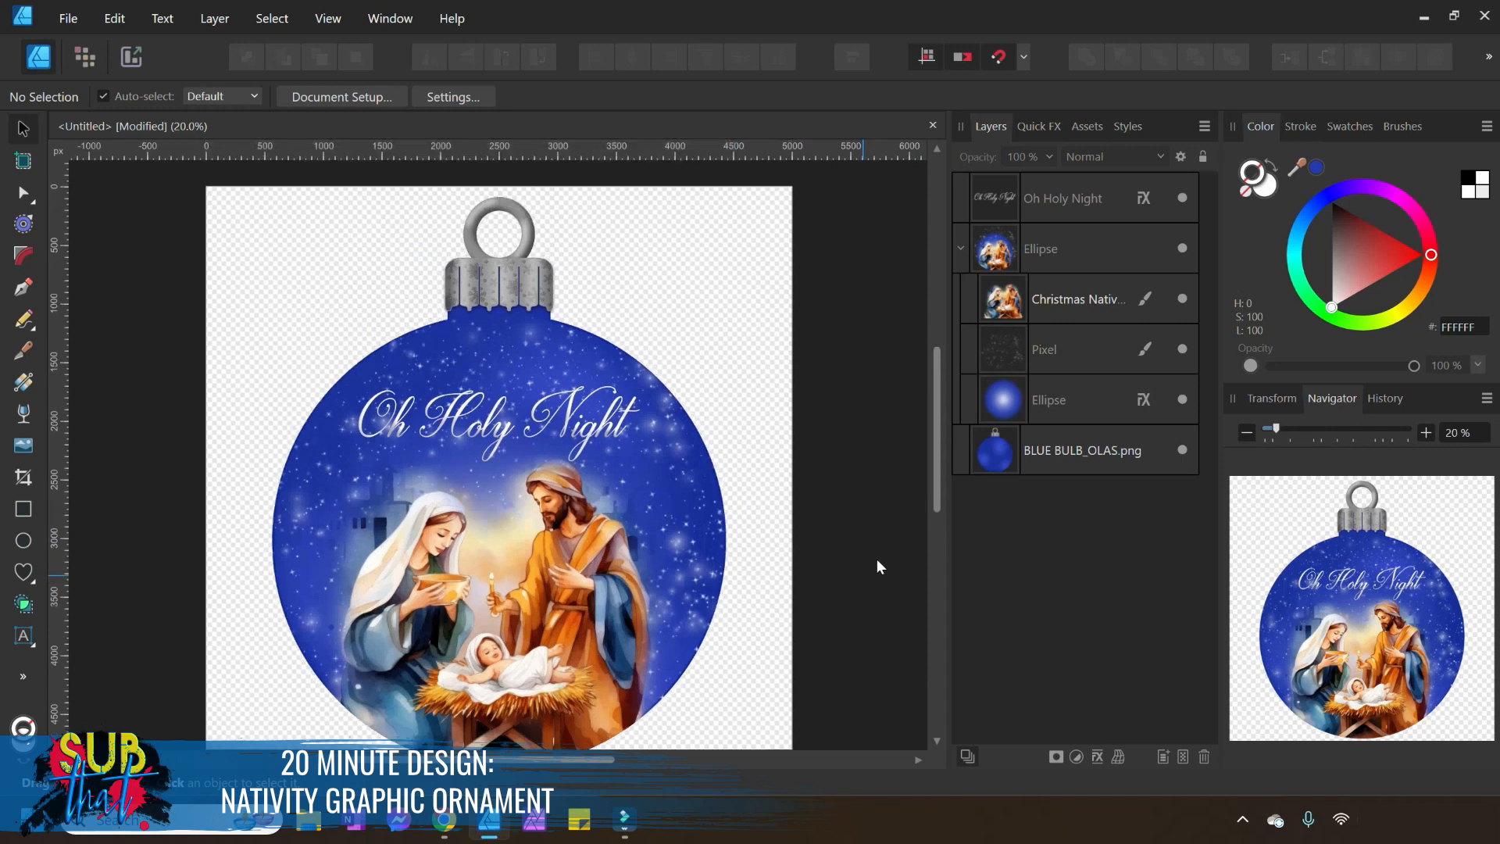
click(1246, 431)
scroll(708, 531, down, 2)
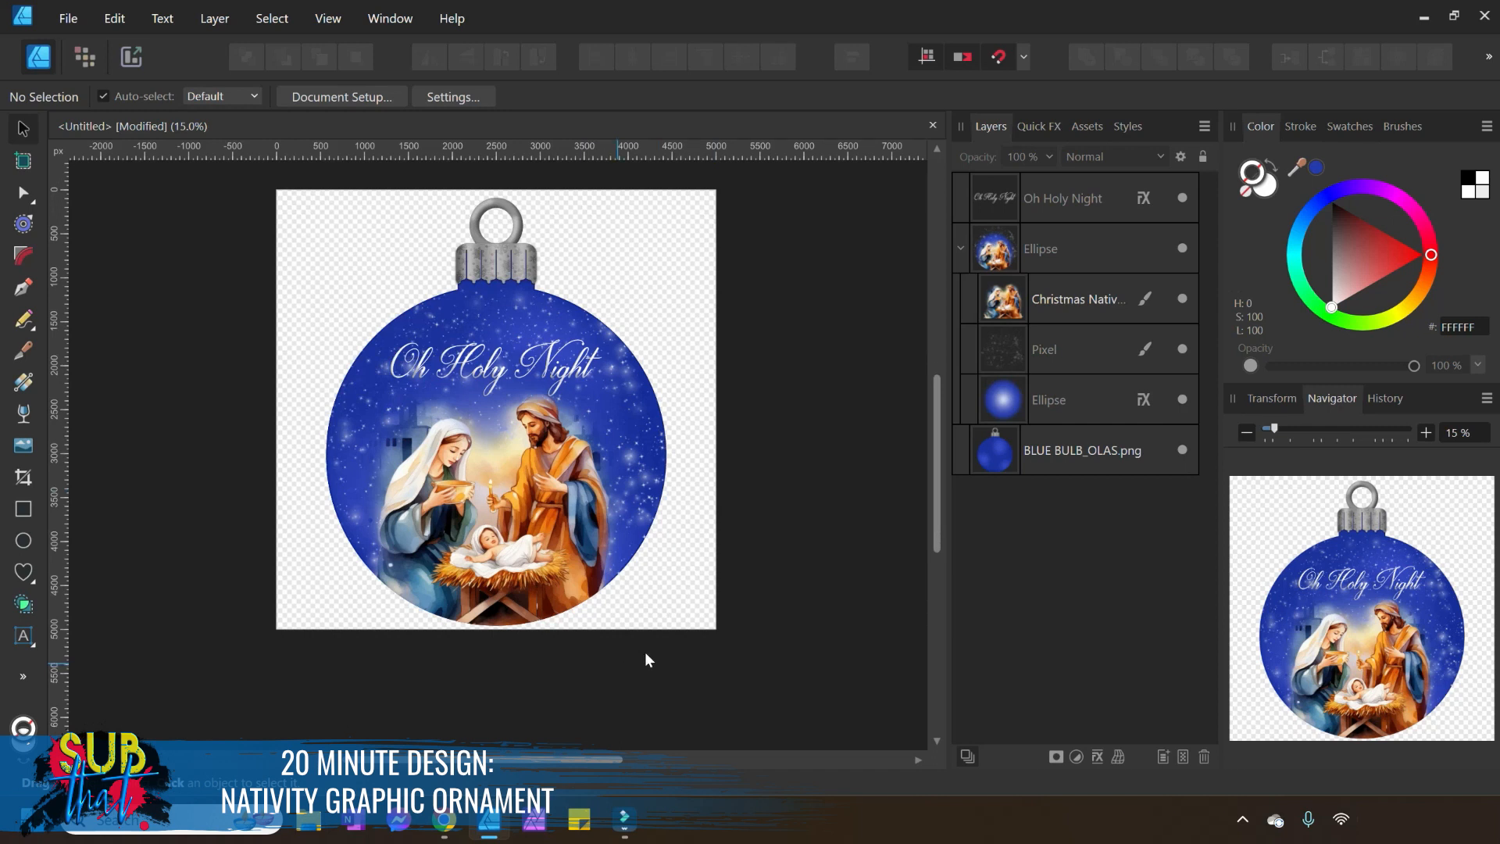
click(962, 246)
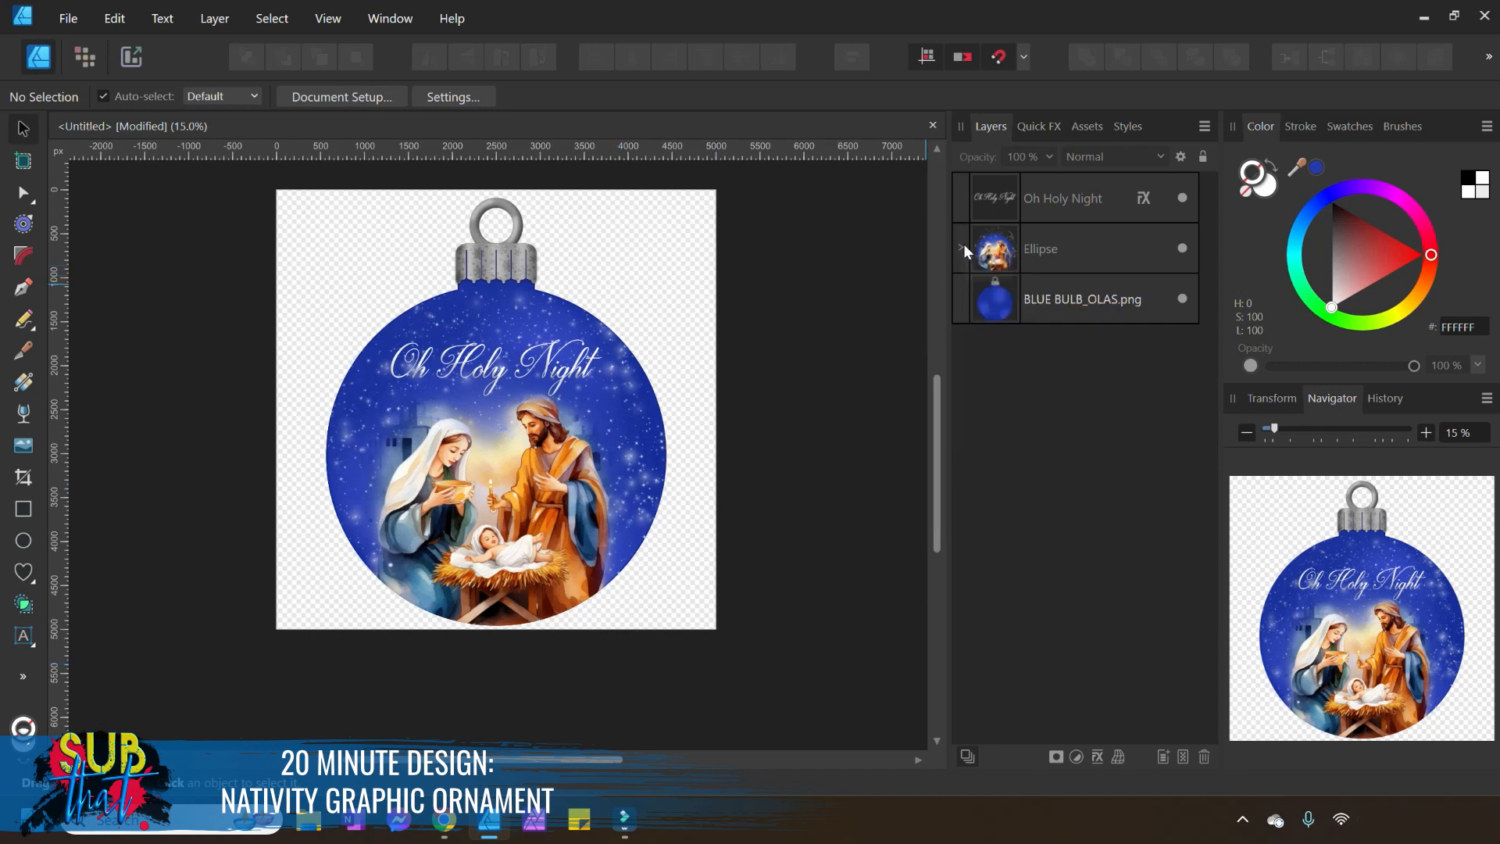
click(1000, 196)
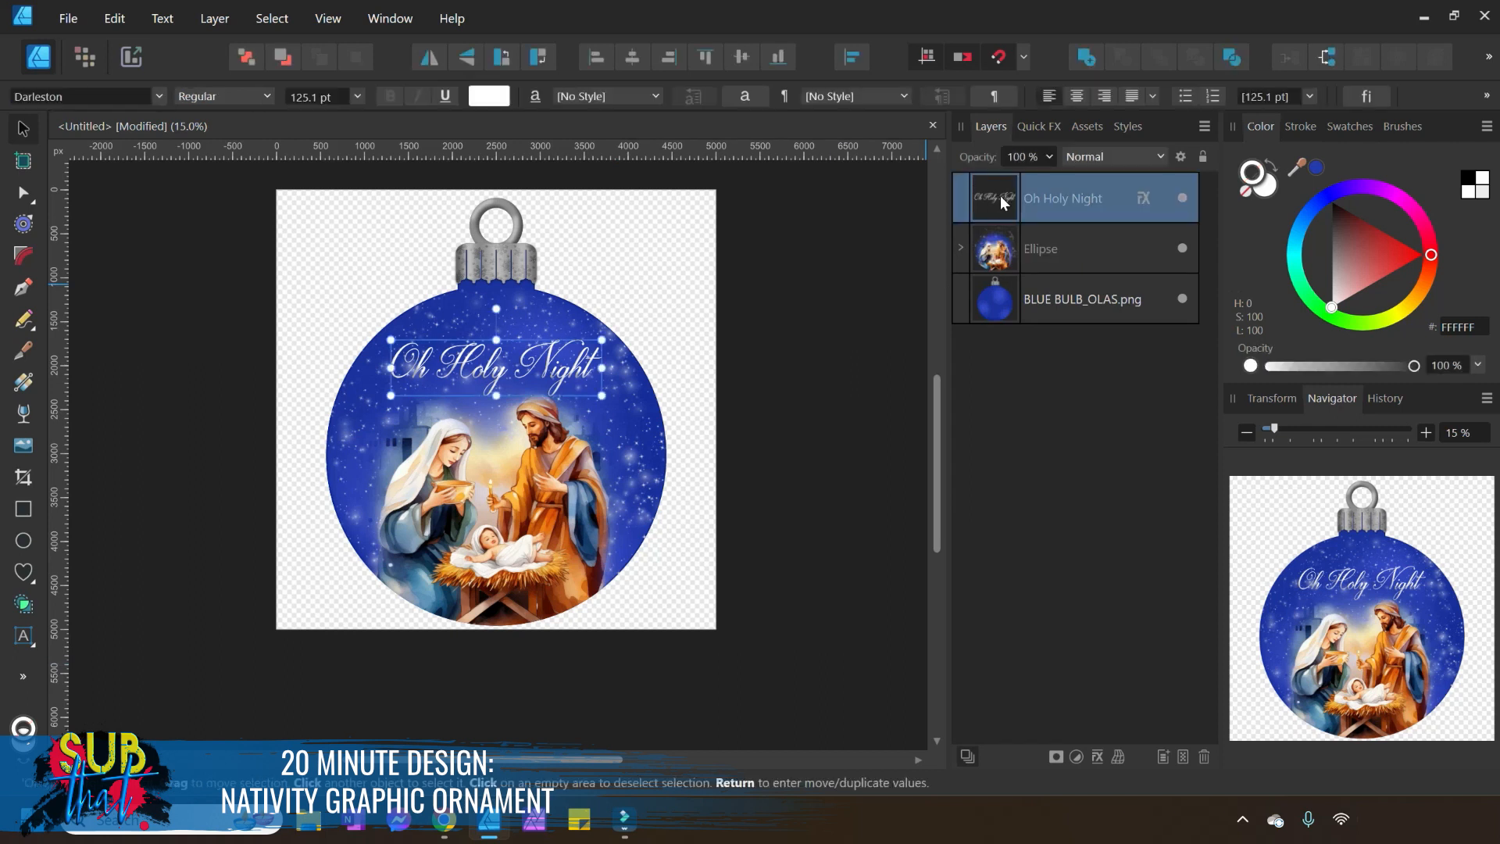
shift+click(1008, 302)
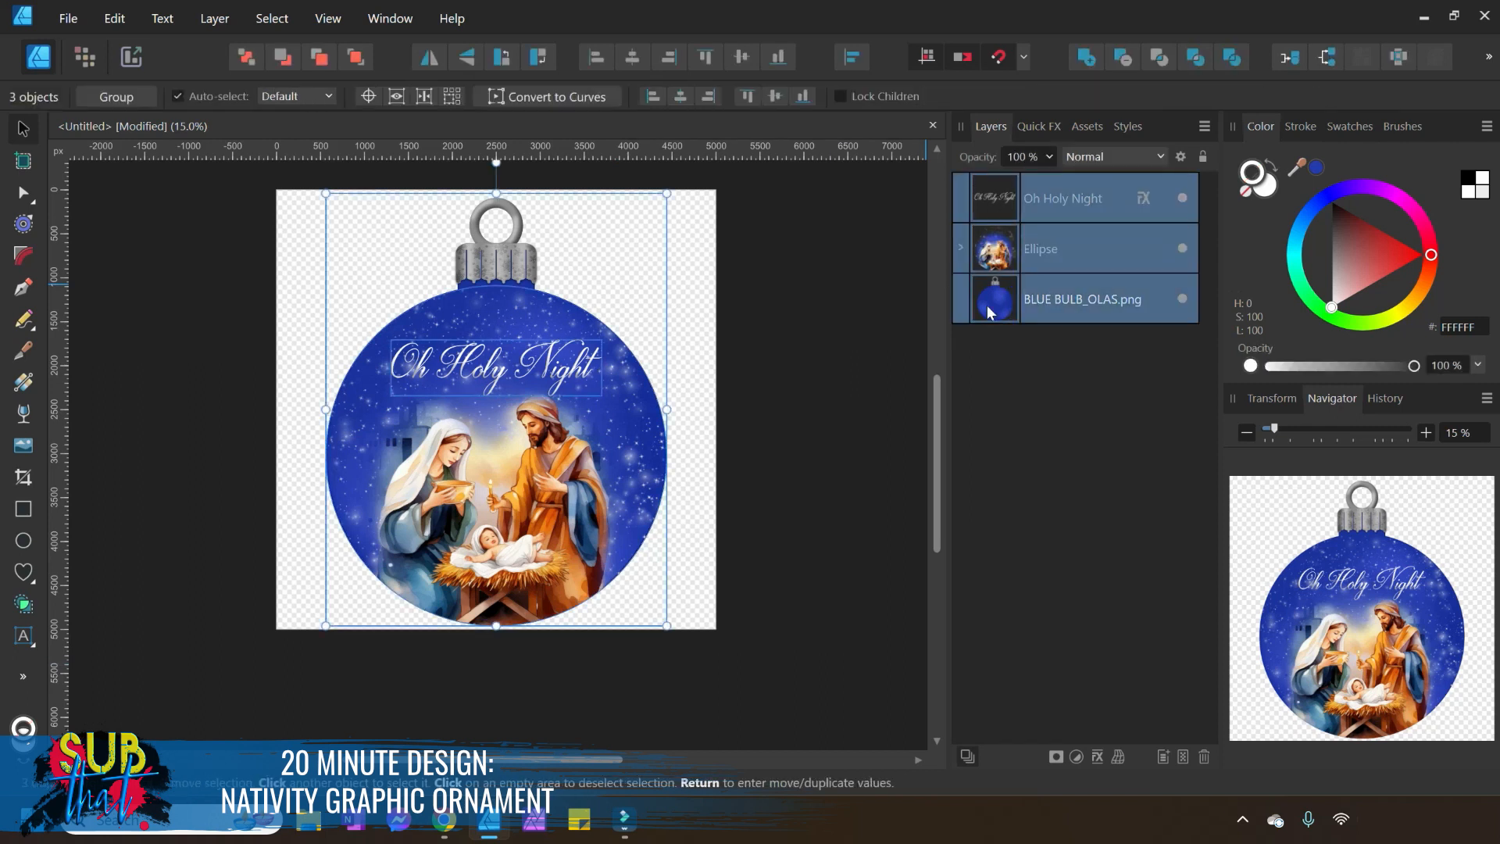
right_click(1011, 209)
click(1106, 485)
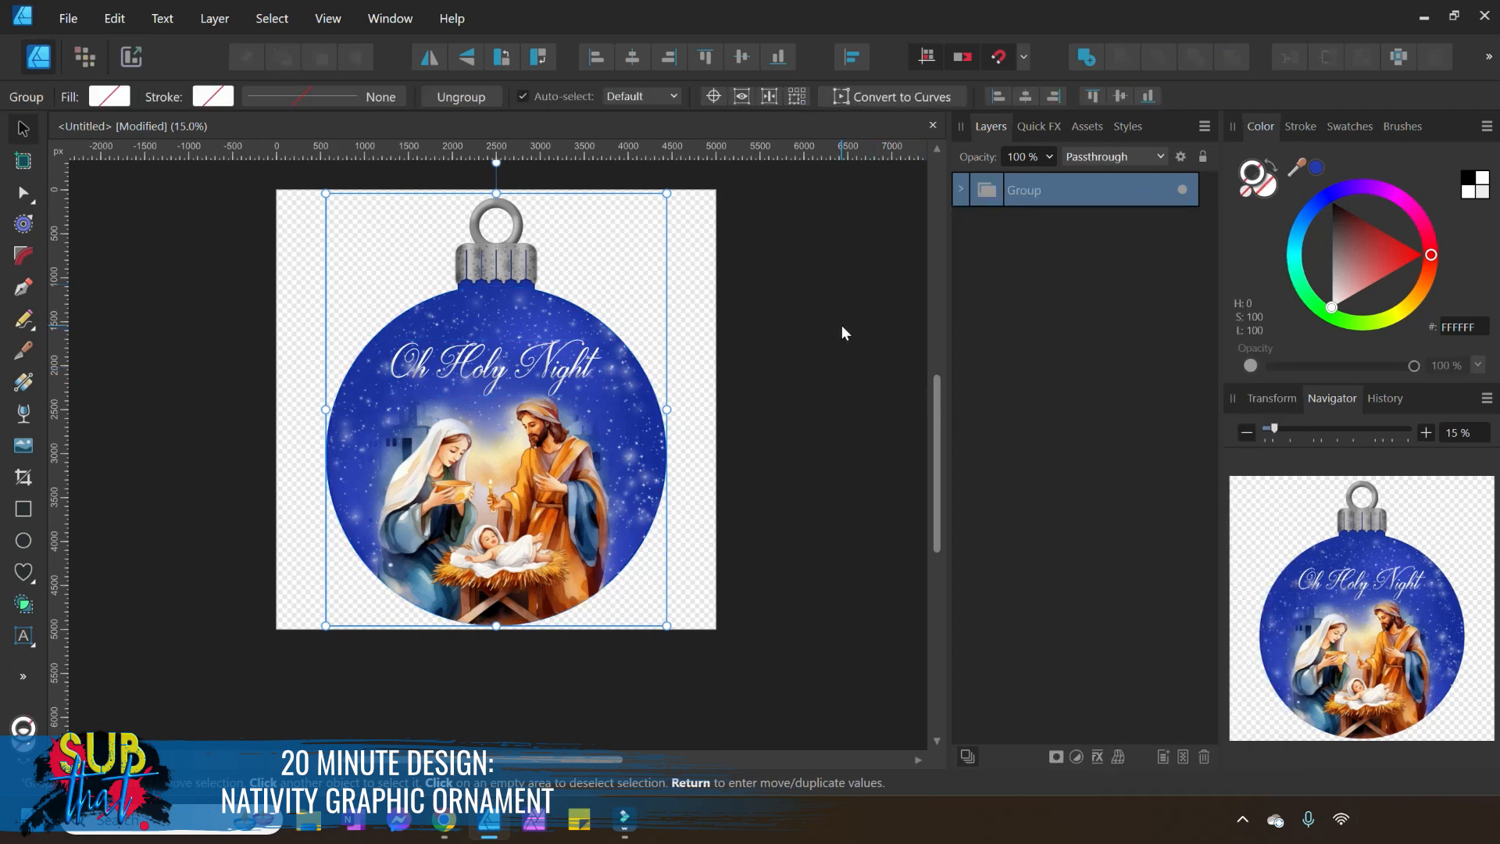
Set up a PNG export of the ornament group with the area limited to Selection Only, and cancel it.
click(841, 325)
click(1052, 189)
click(63, 19)
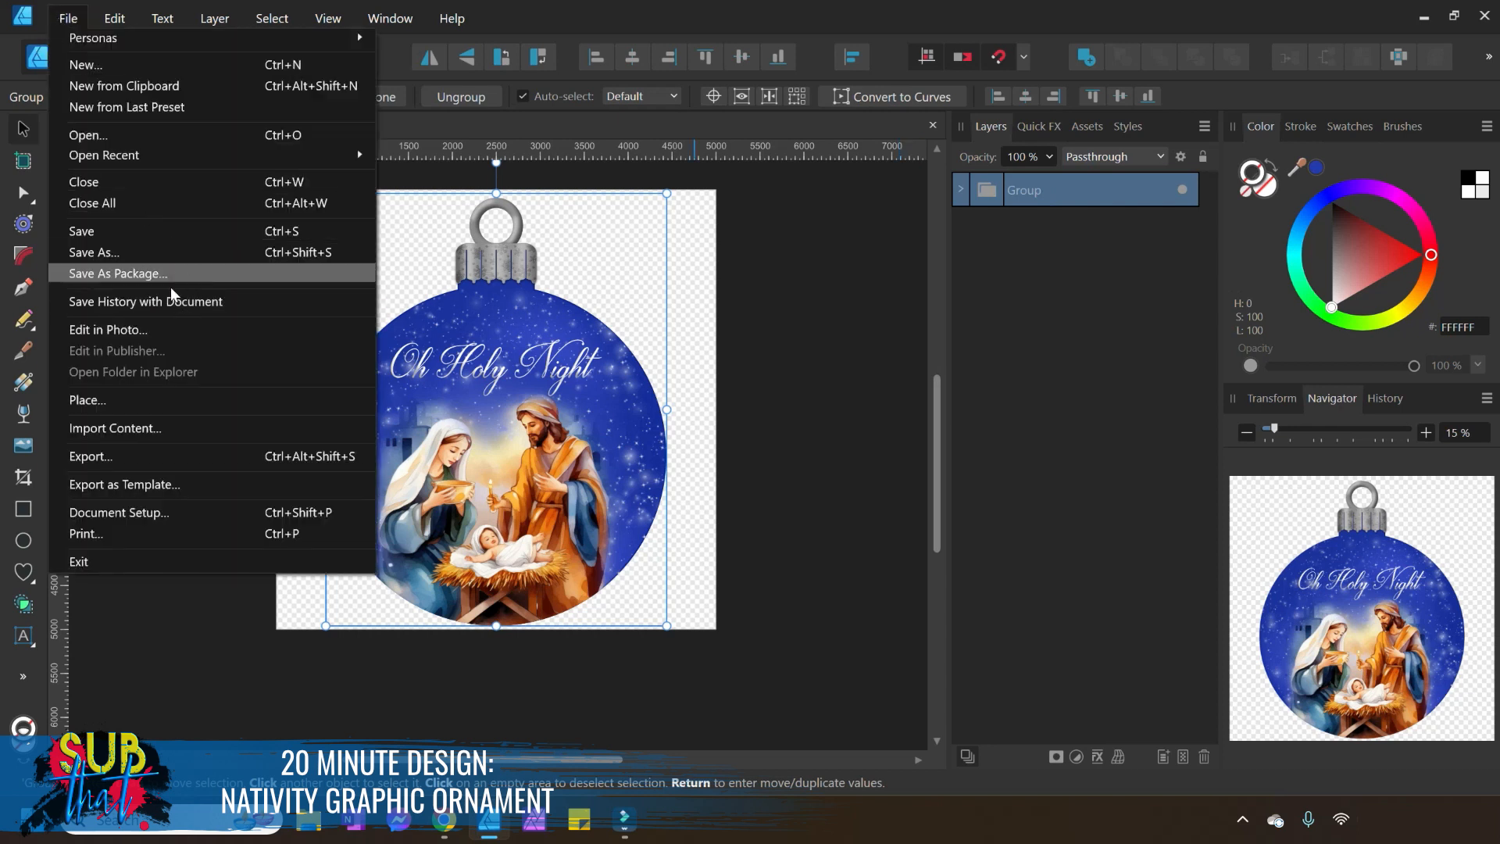
click(136, 456)
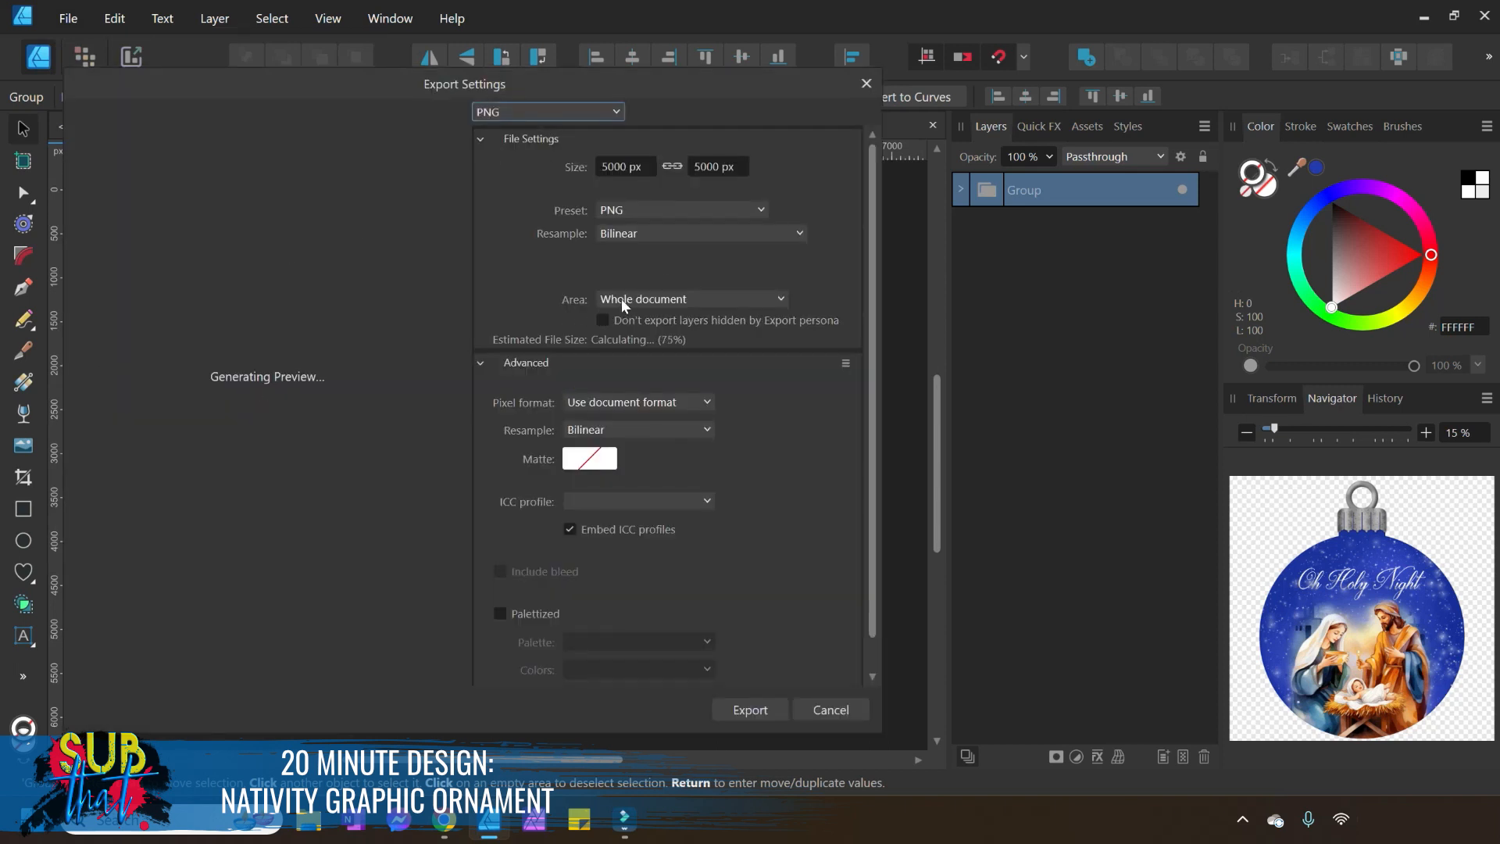
click(622, 299)
click(652, 367)
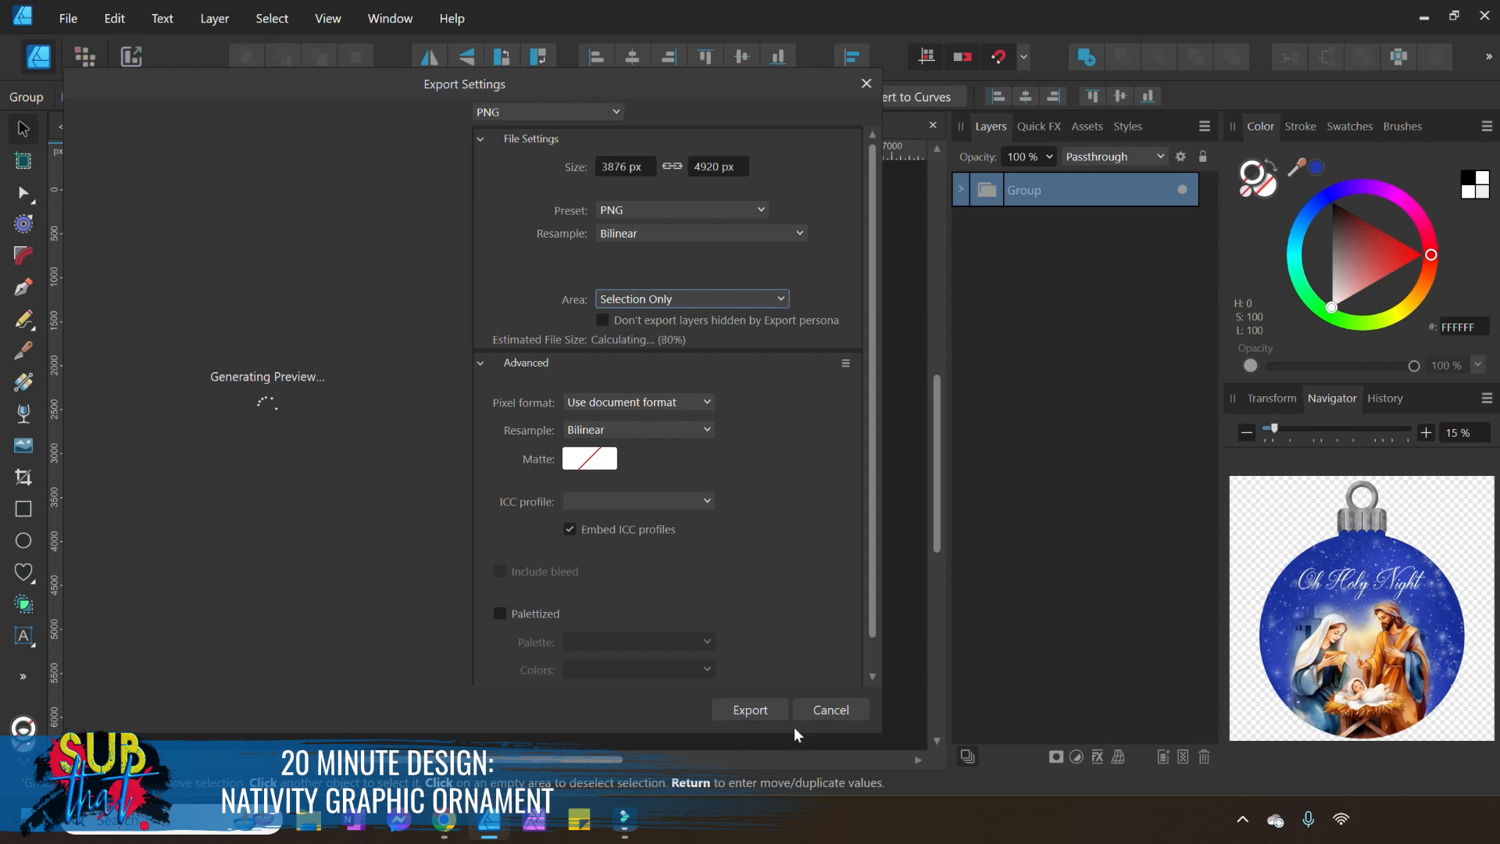
click(833, 709)
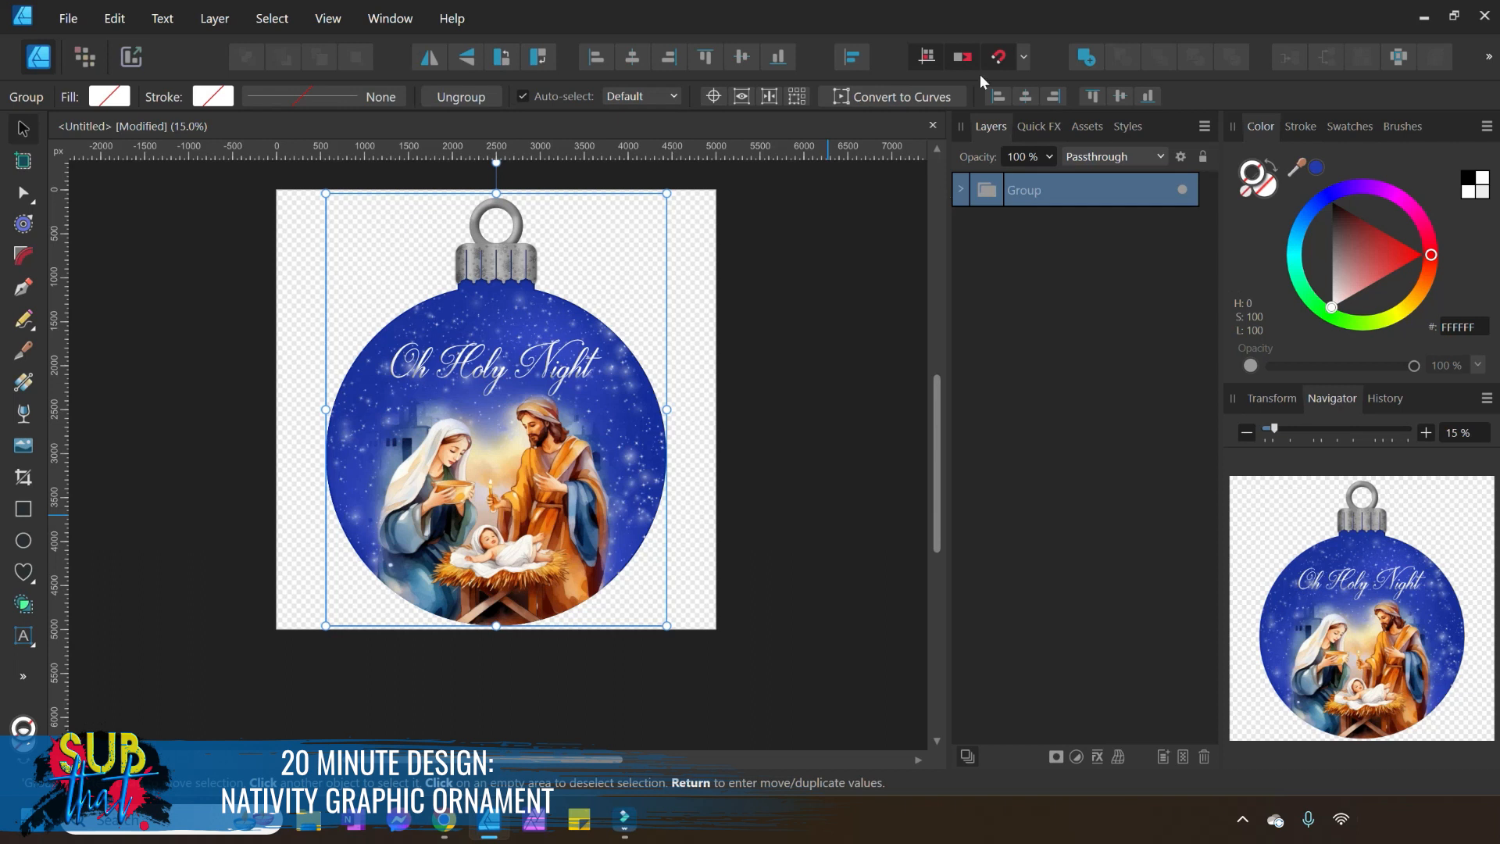
click(63, 22)
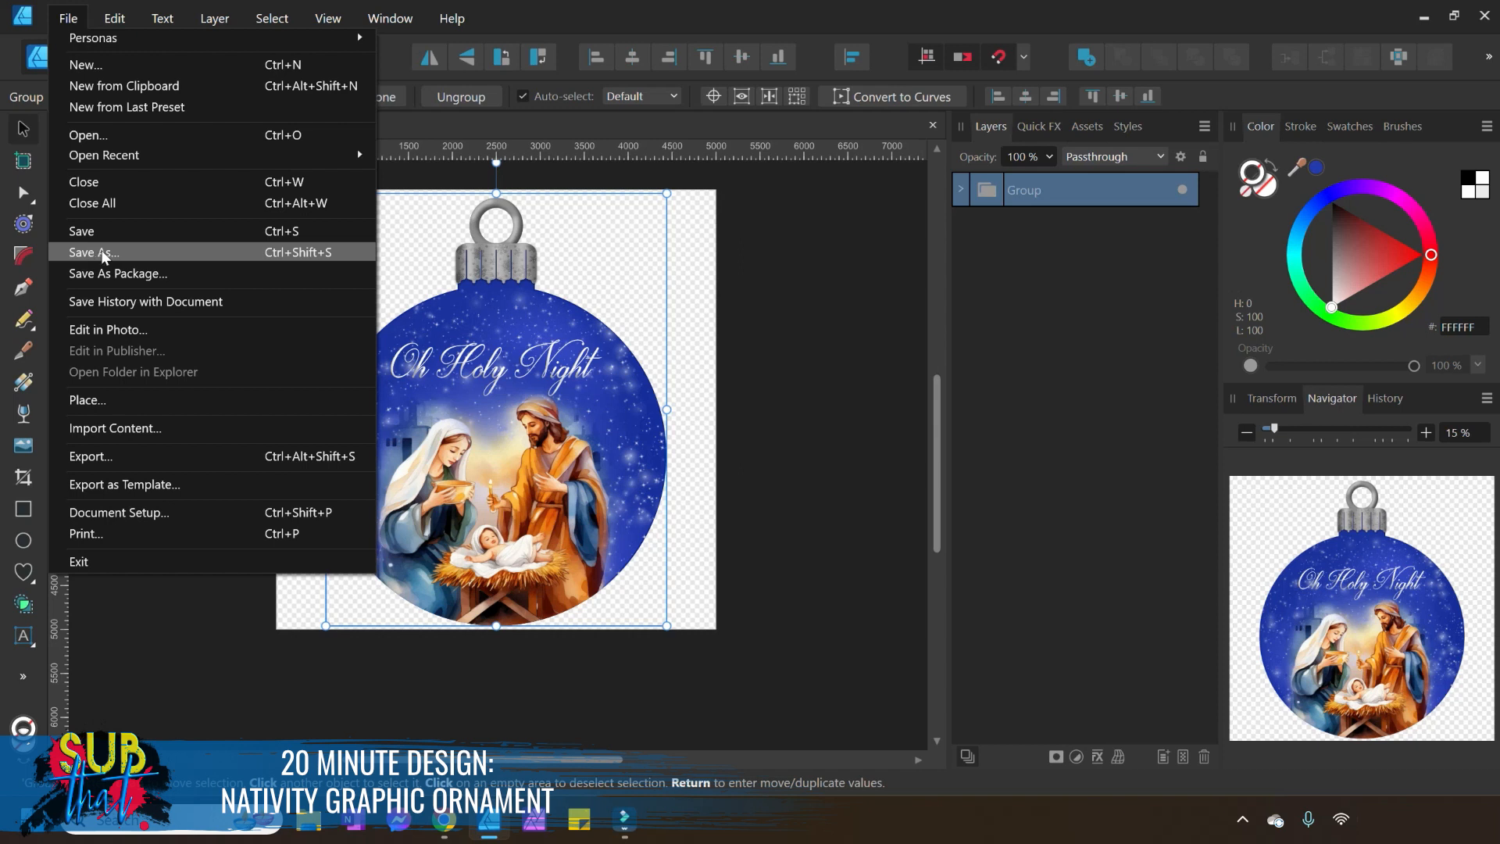
click(963, 196)
Start replacing the blue bulb image inside the group, browsing the sublimation designs to the HD CHRISTMAS ORNAMENT folder.
click(963, 195)
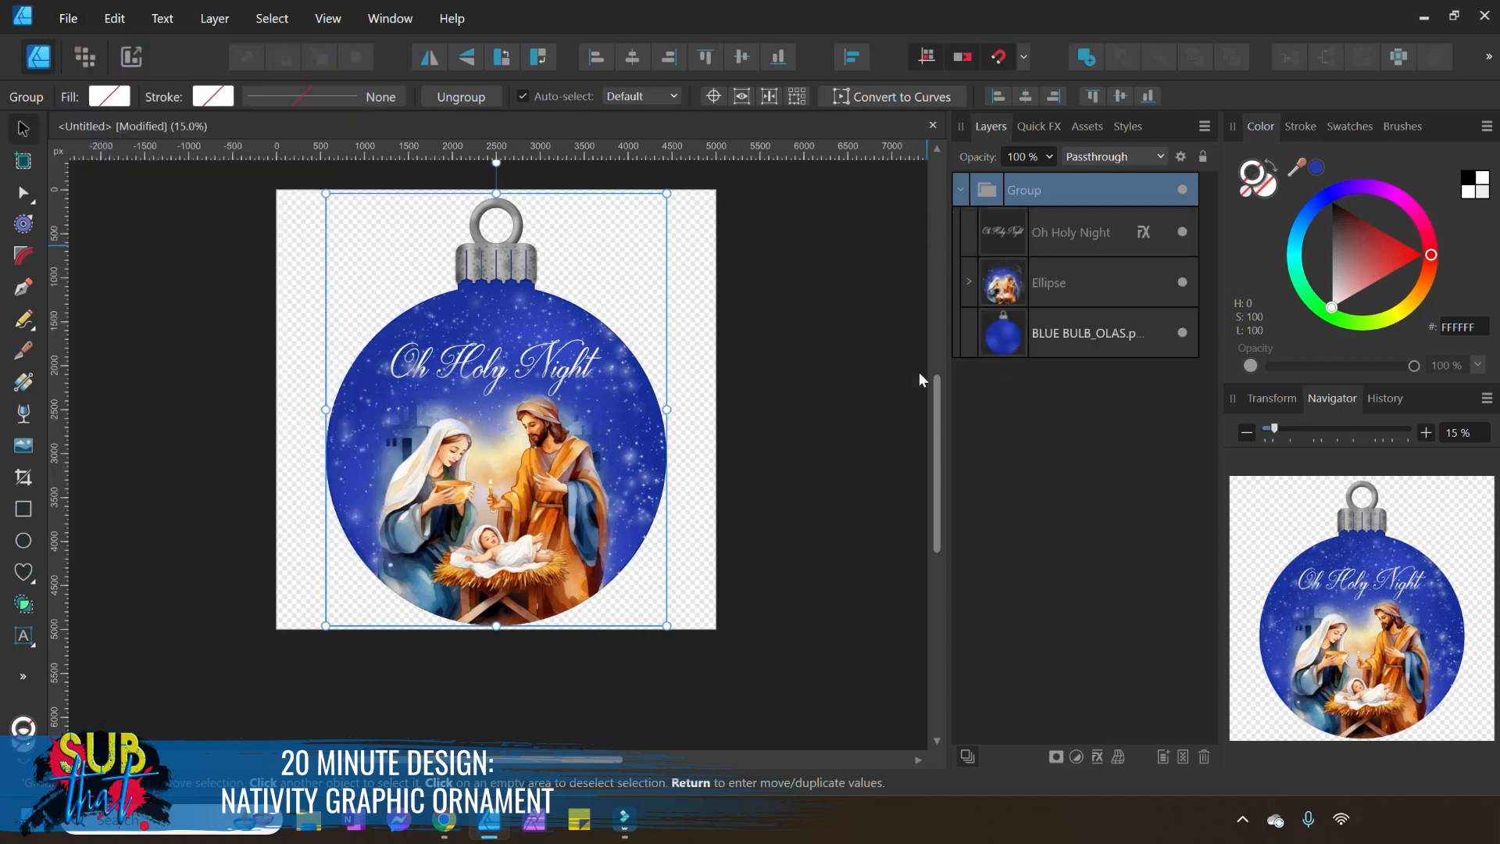
click(1020, 333)
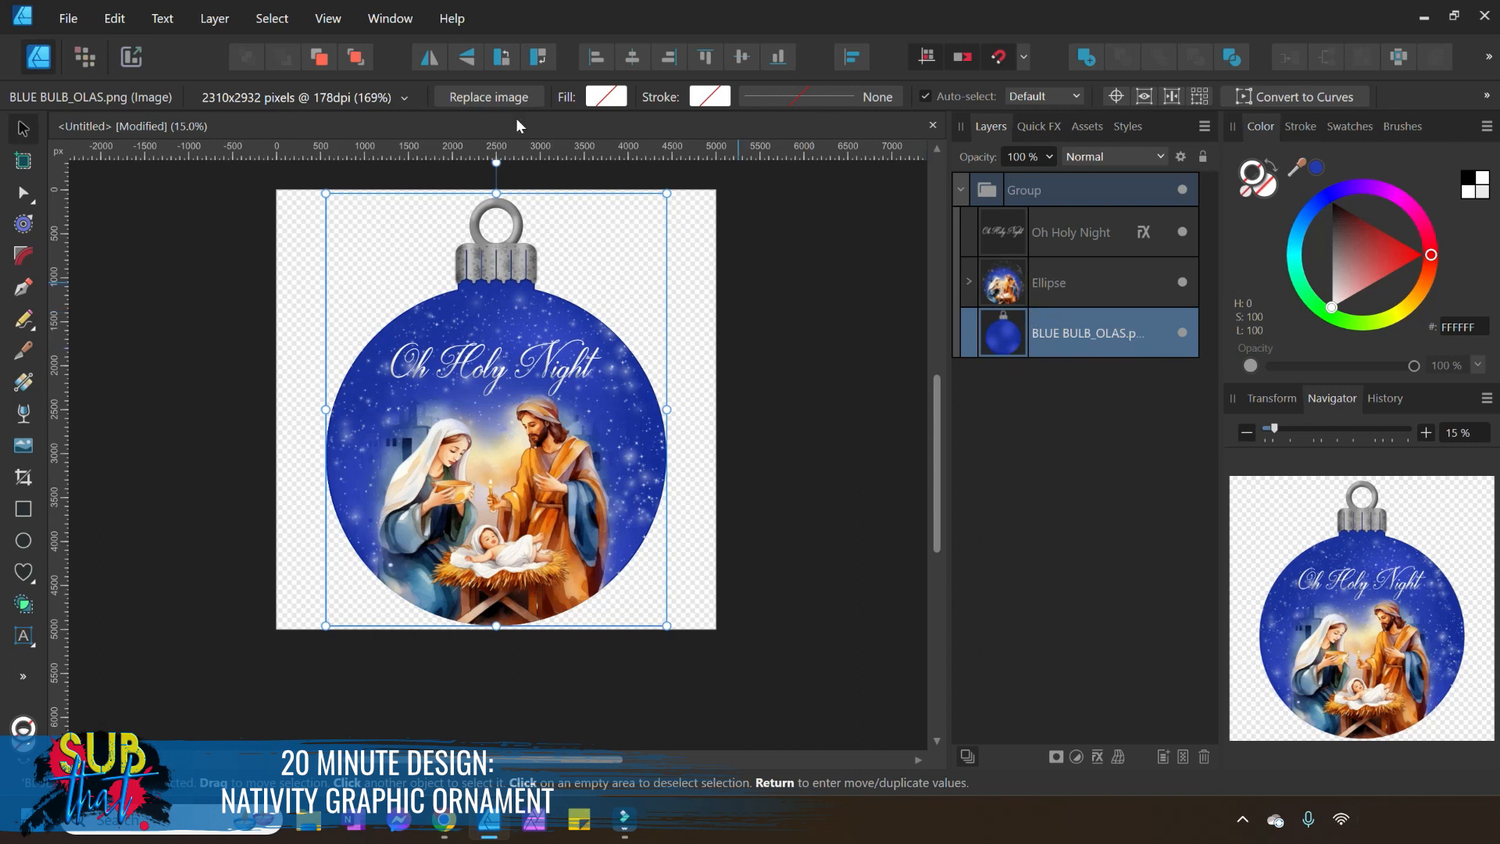
click(490, 96)
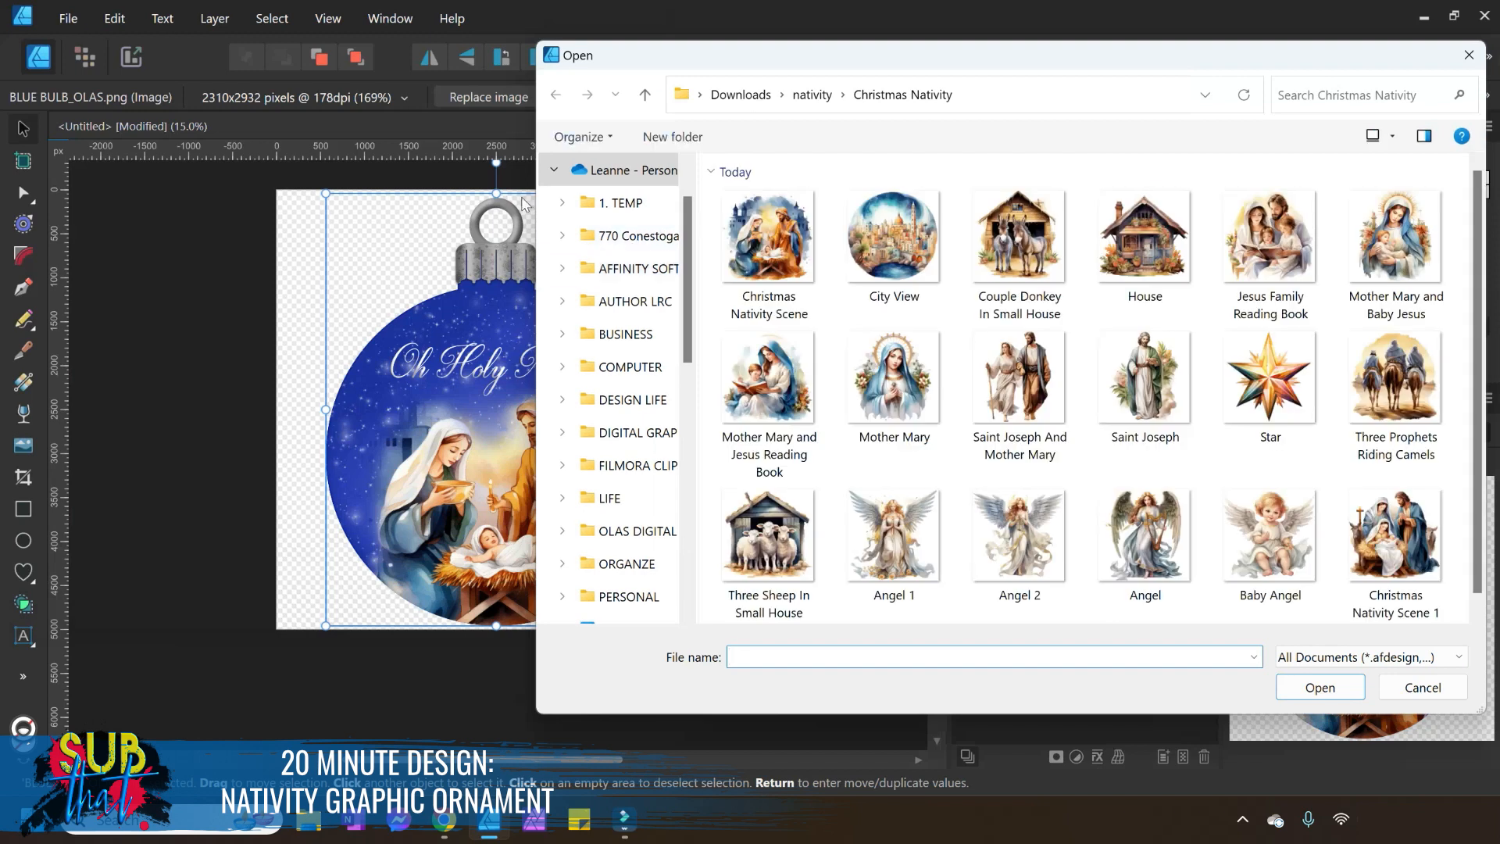
click(629, 432)
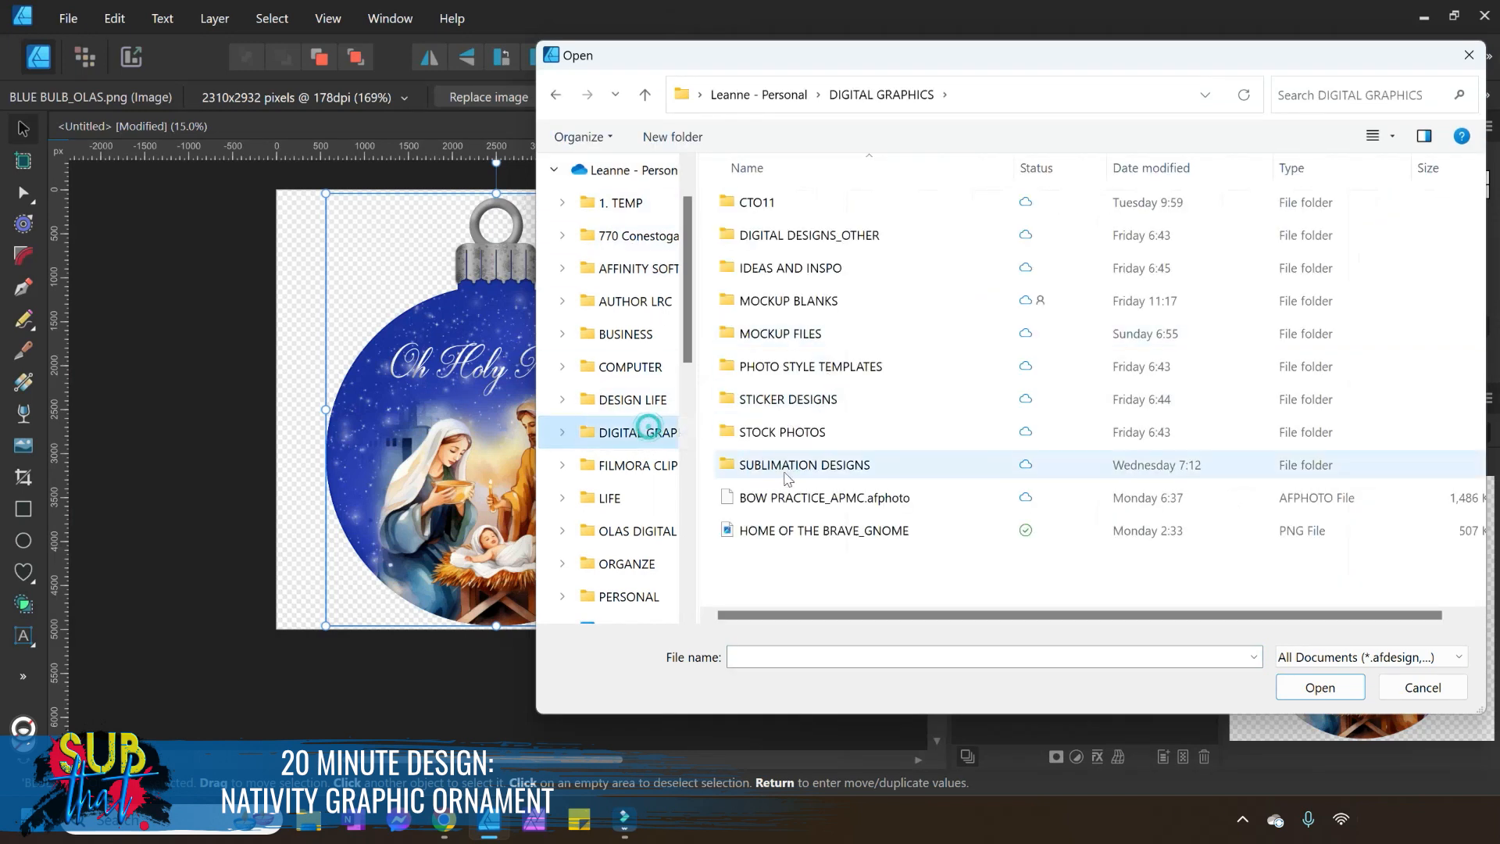
double_click(751, 553)
double_click(1055, 253)
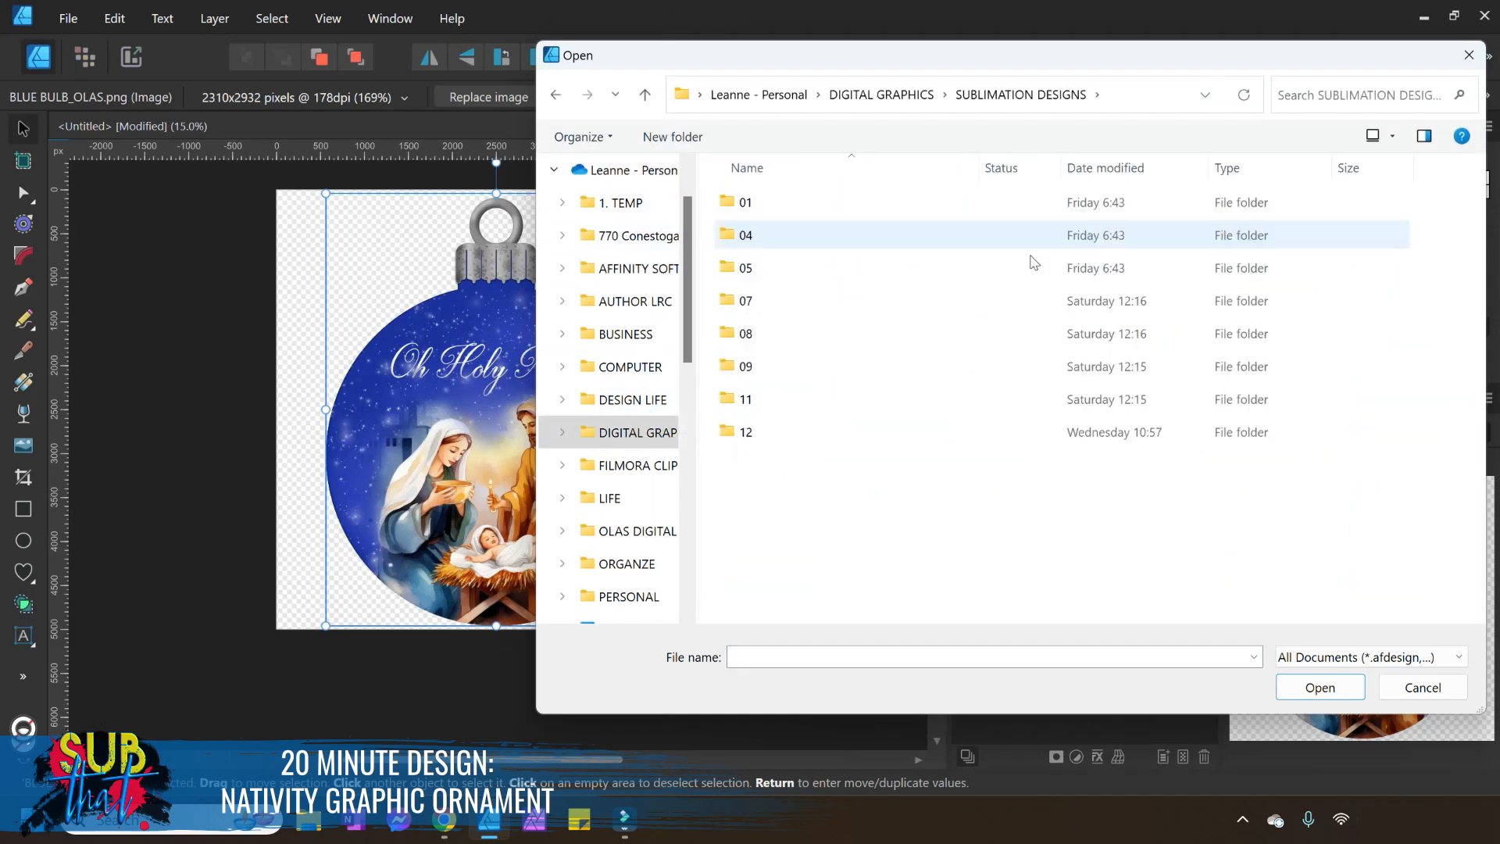
double_click(821, 403)
double_click(807, 203)
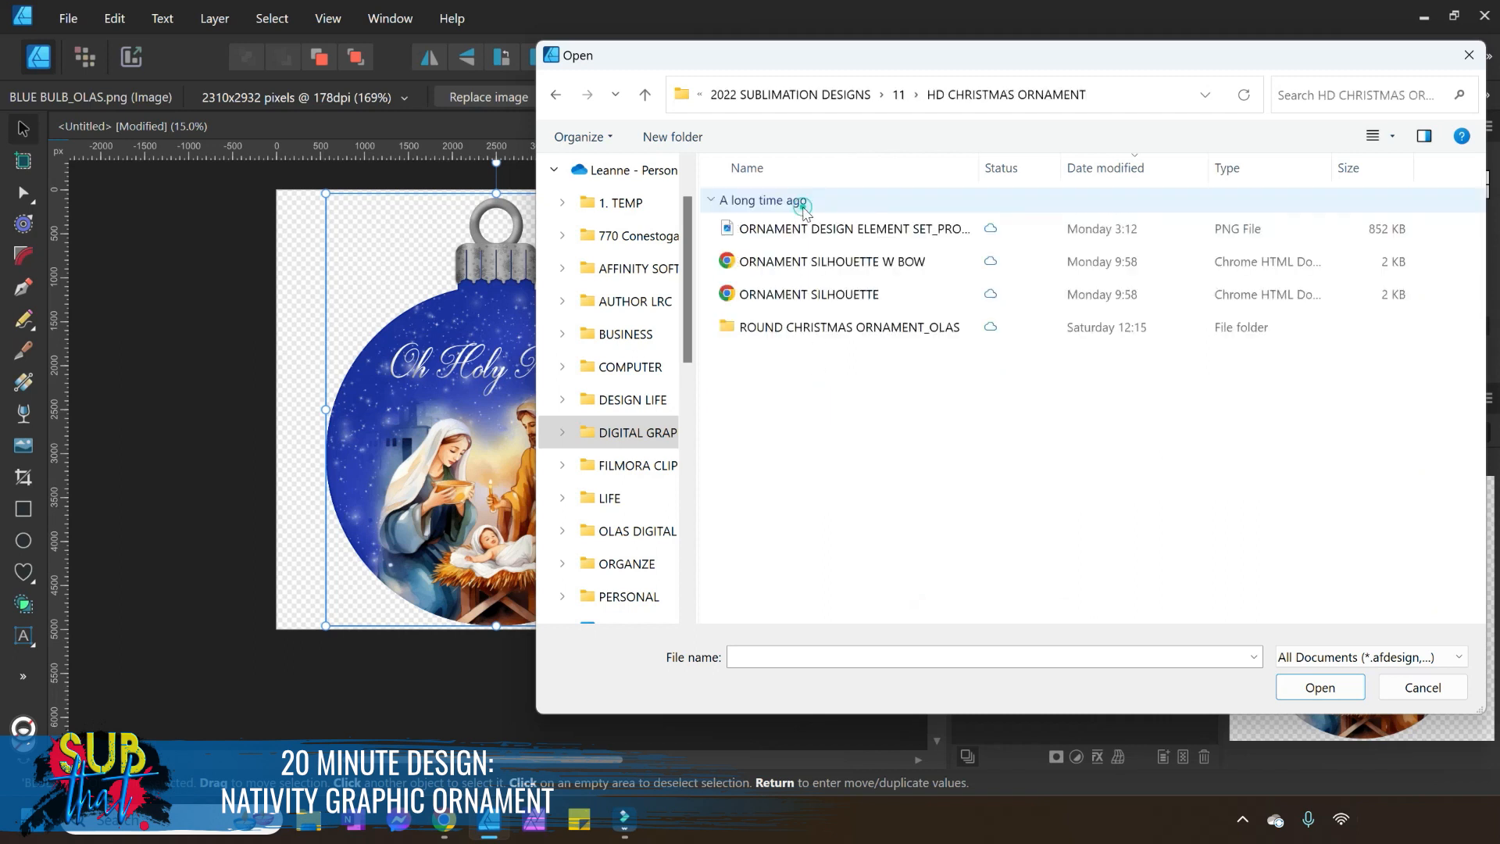
Swap in the BLUE BULB_OLAS image from the SILVER BOW ORNAMENT_OLAS folder as the replacement bulb, and deselect it.
click(805, 225)
double_click(860, 325)
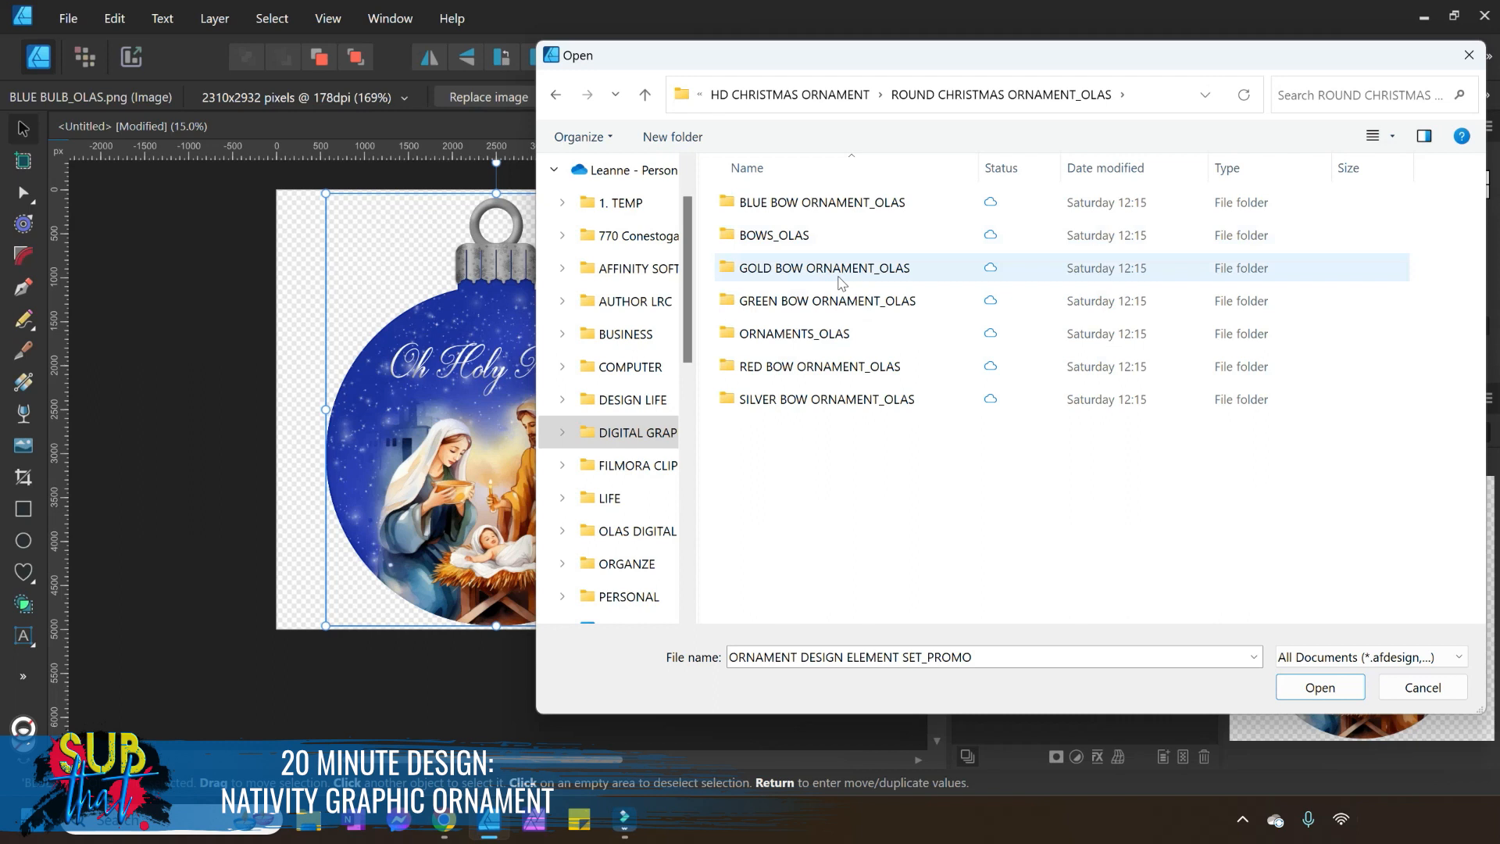
click(797, 405)
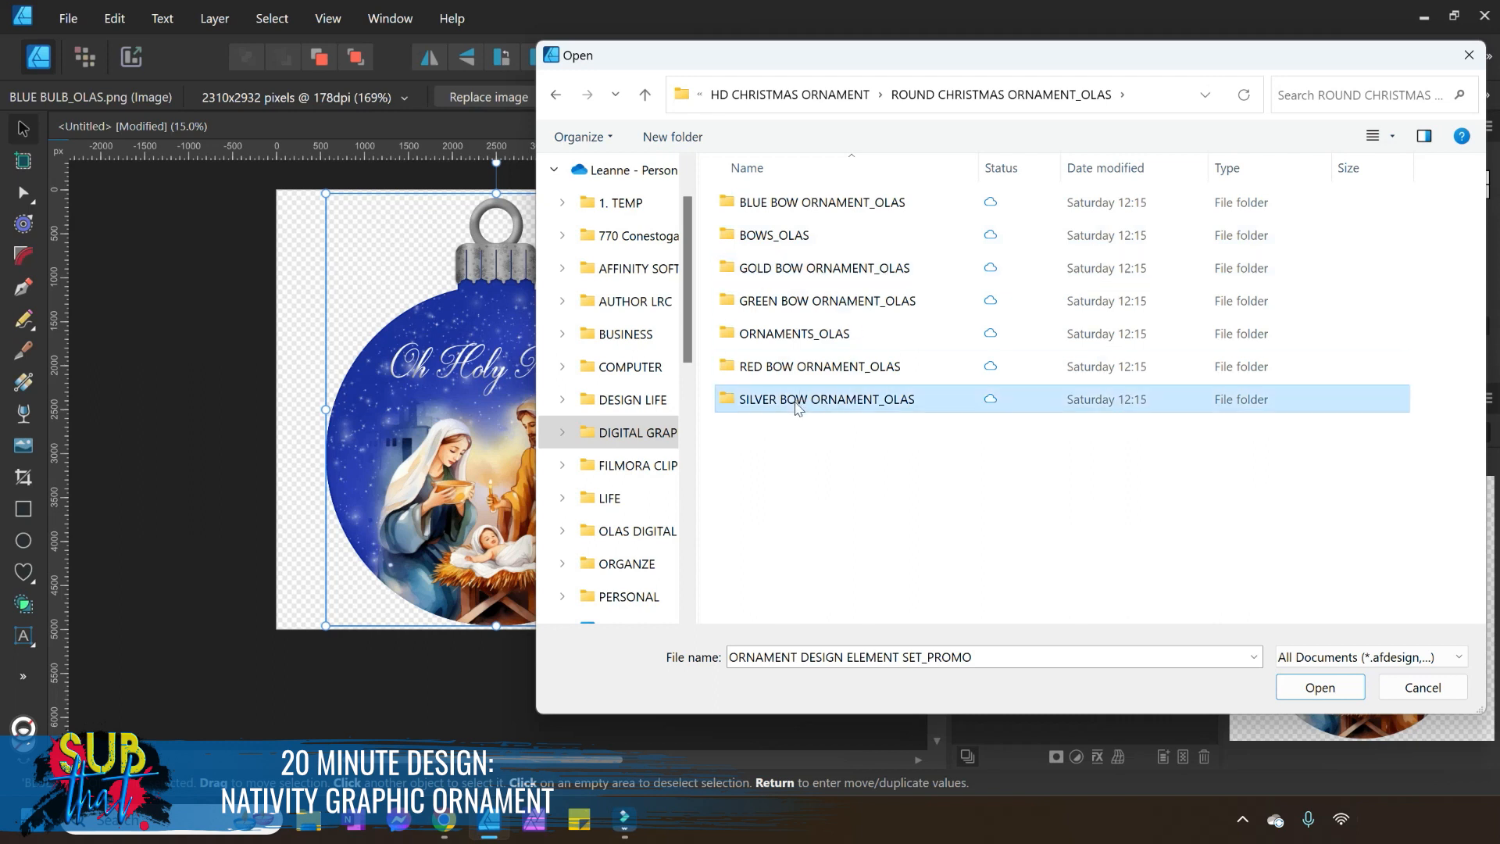
double_click(797, 405)
click(765, 205)
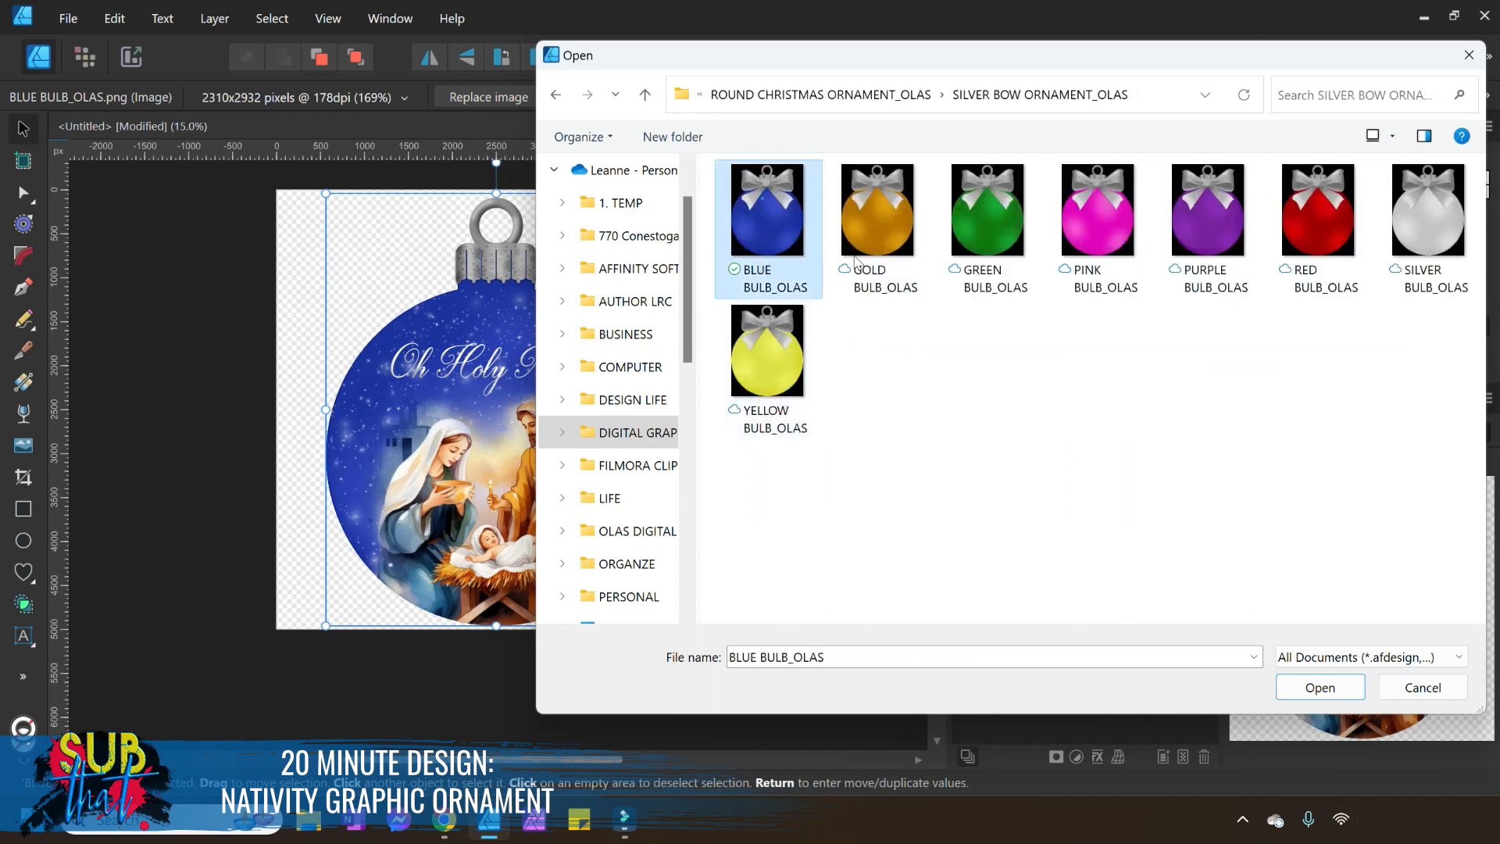
click(1320, 688)
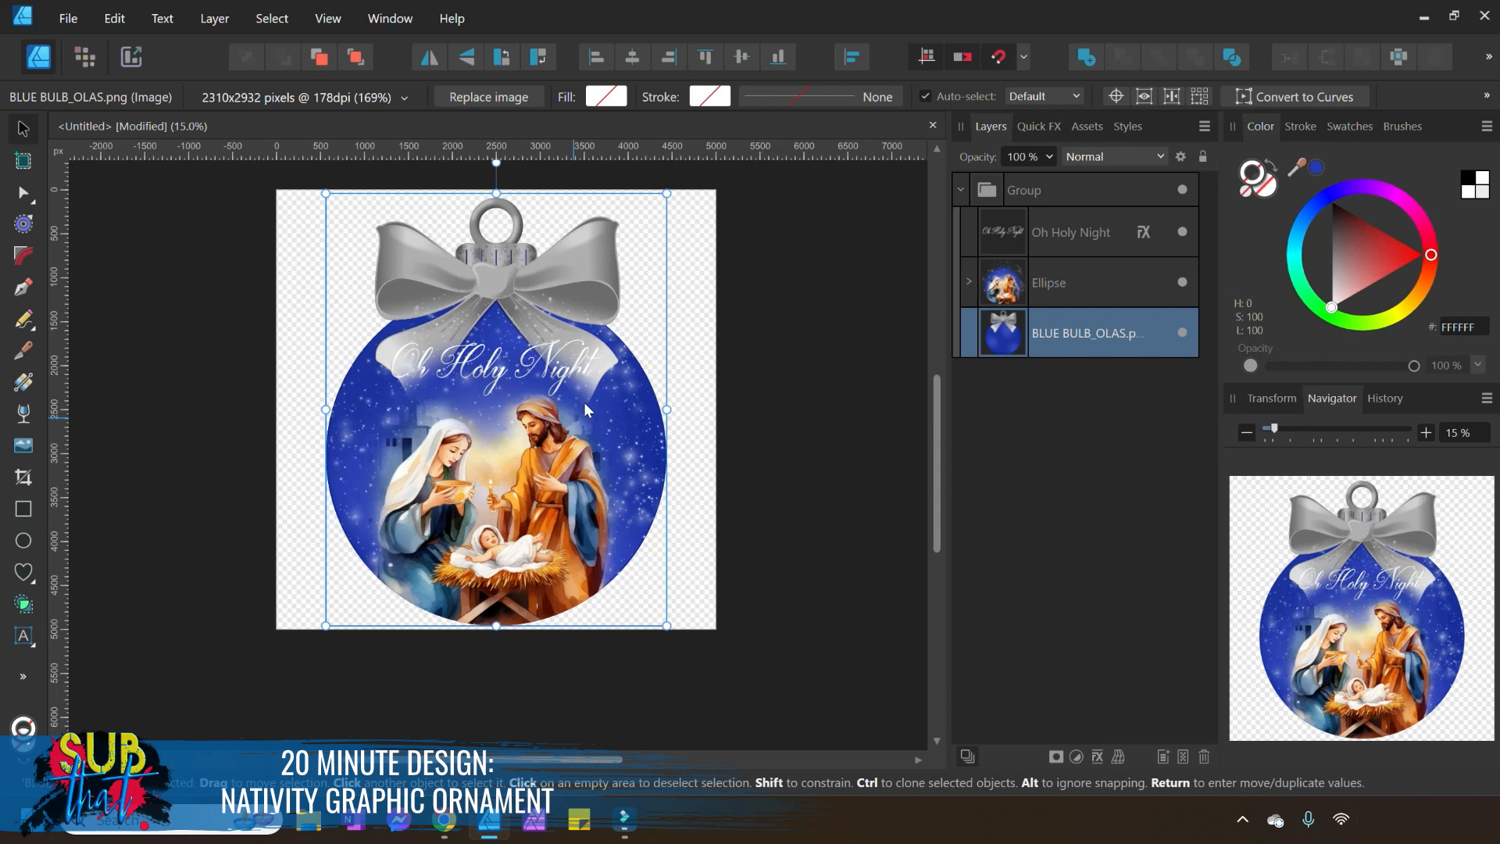
click(832, 407)
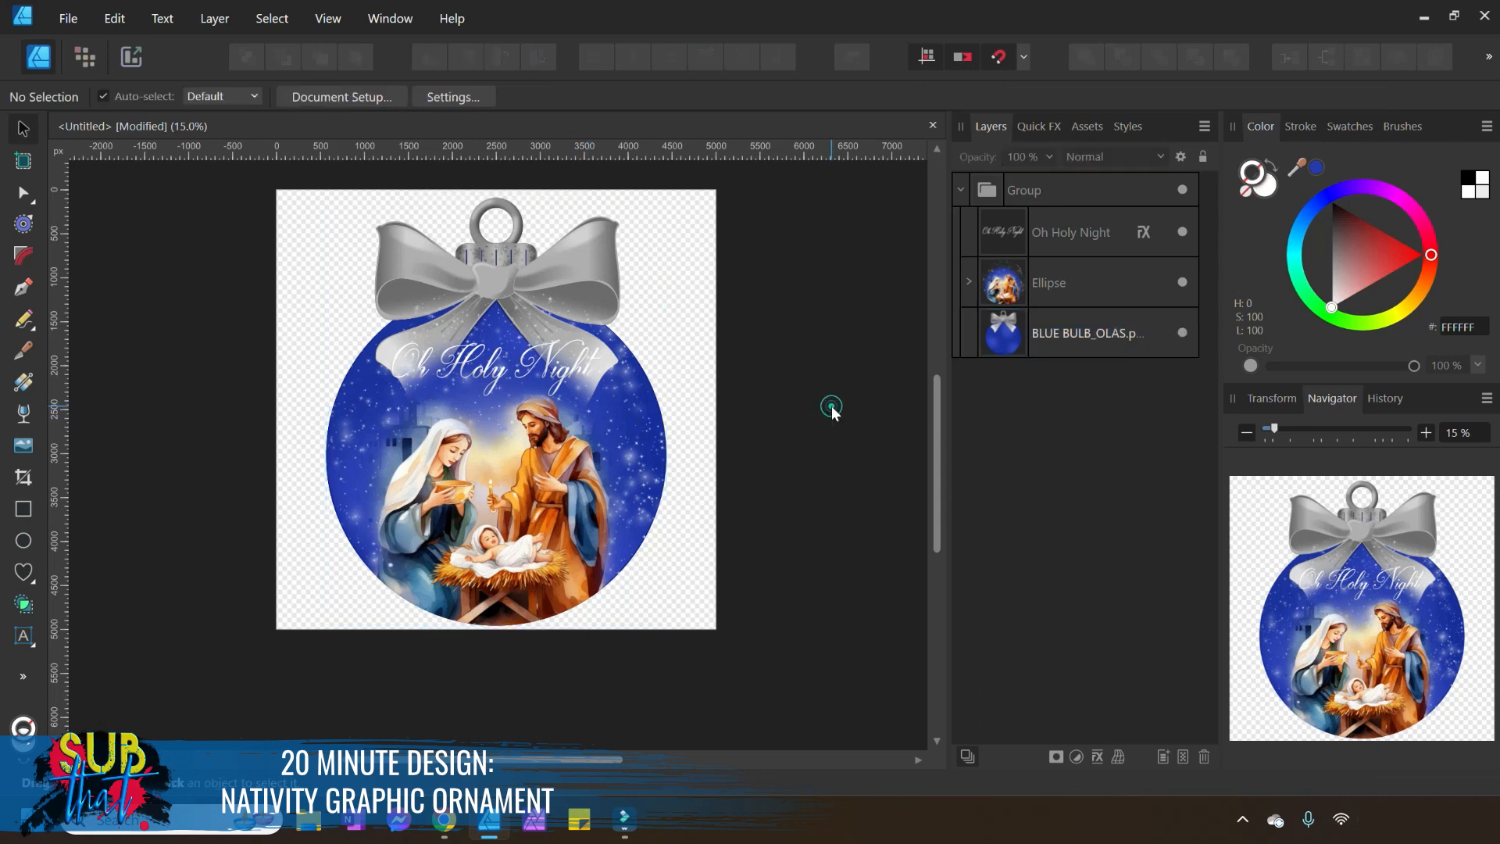
Try the "Oh Holy Night" text over the manger, and move it back up just above the figures' heads.
click(1062, 236)
click(558, 434)
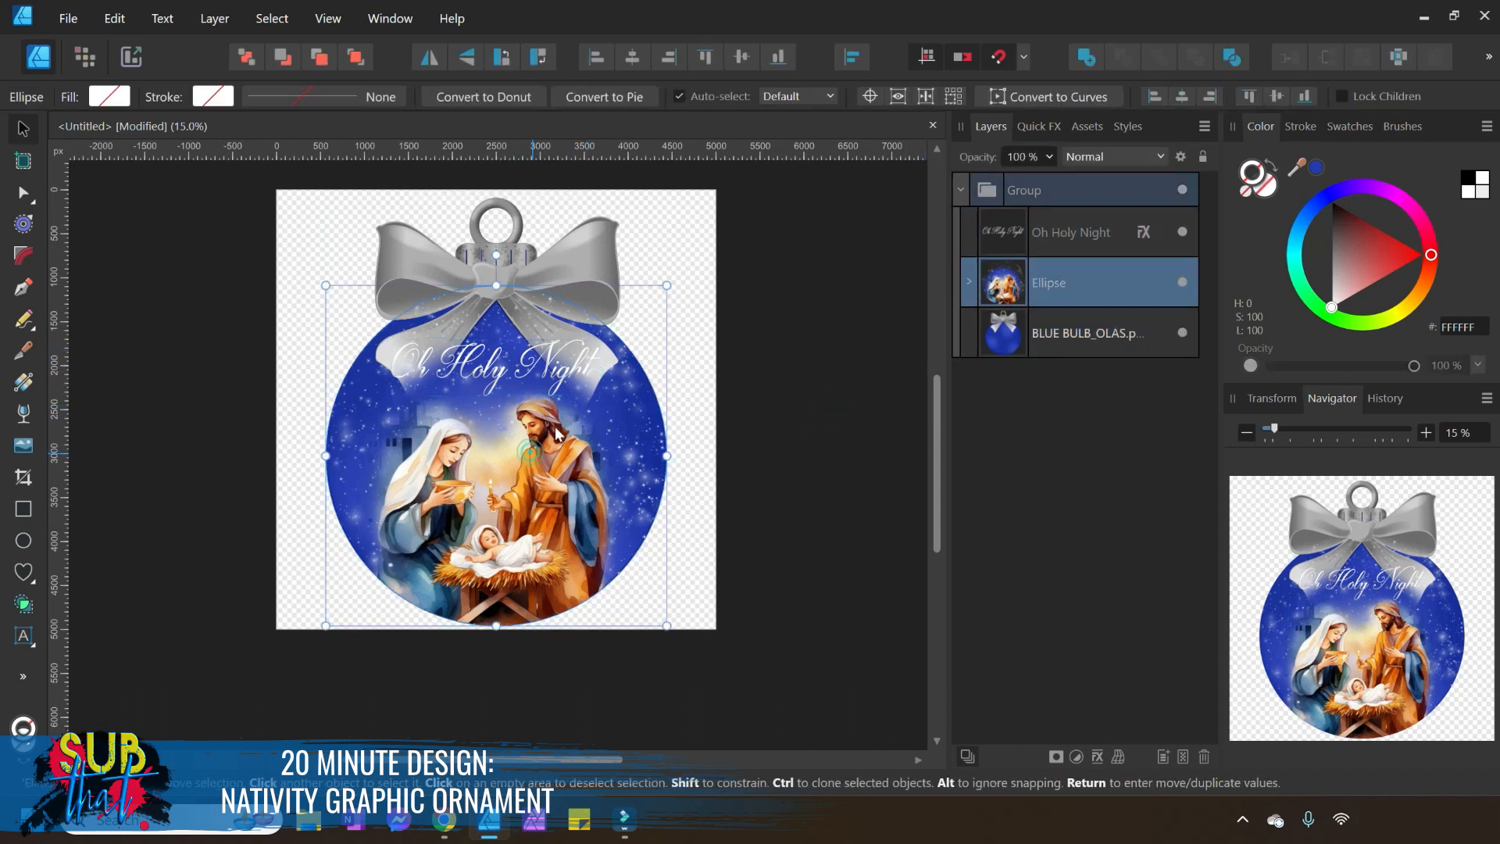
drag(558, 367, 556, 588)
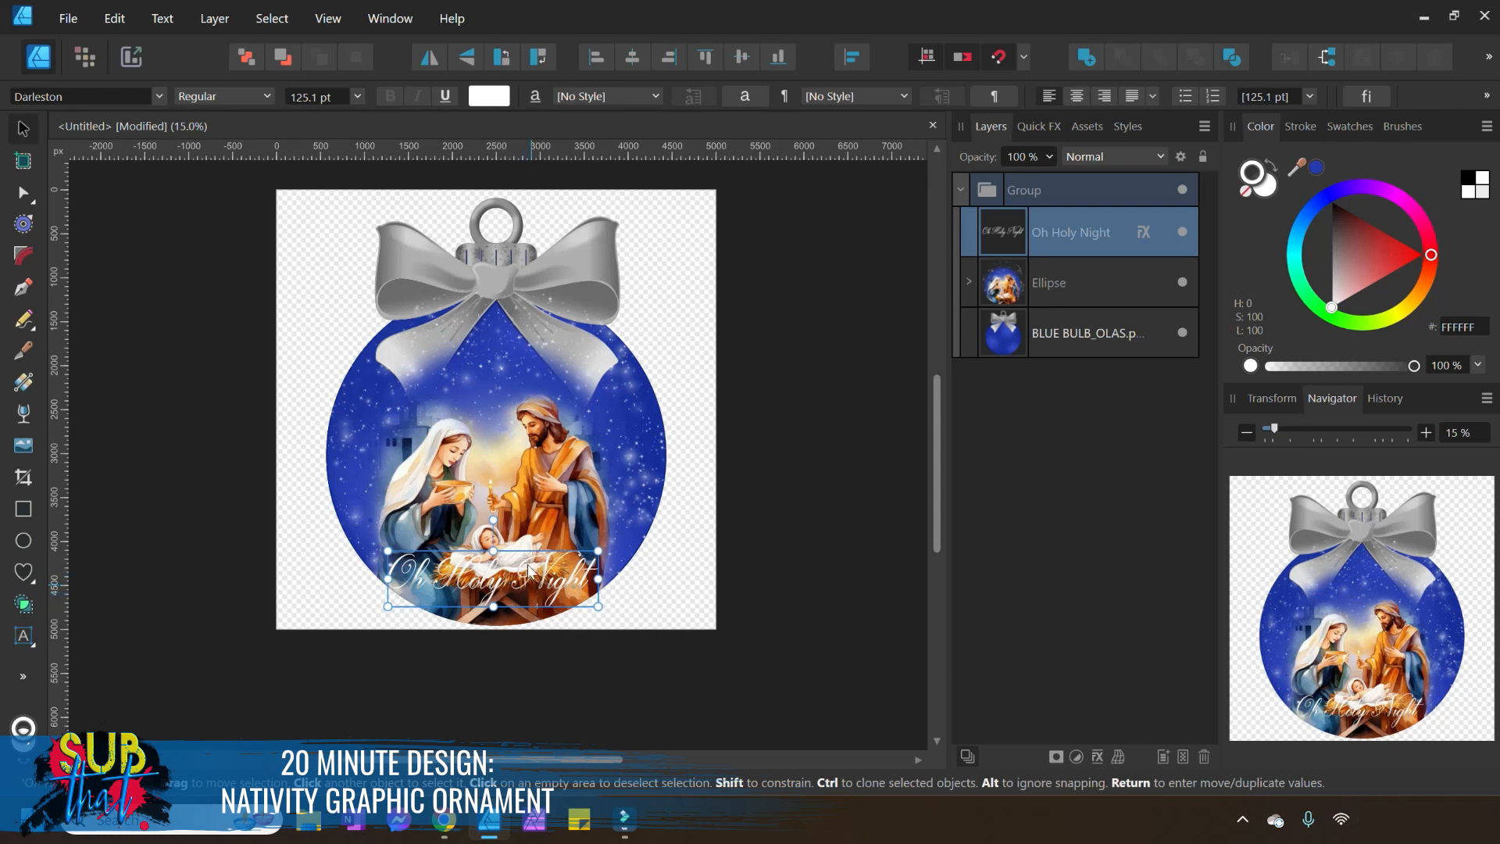
drag(555, 556, 557, 386)
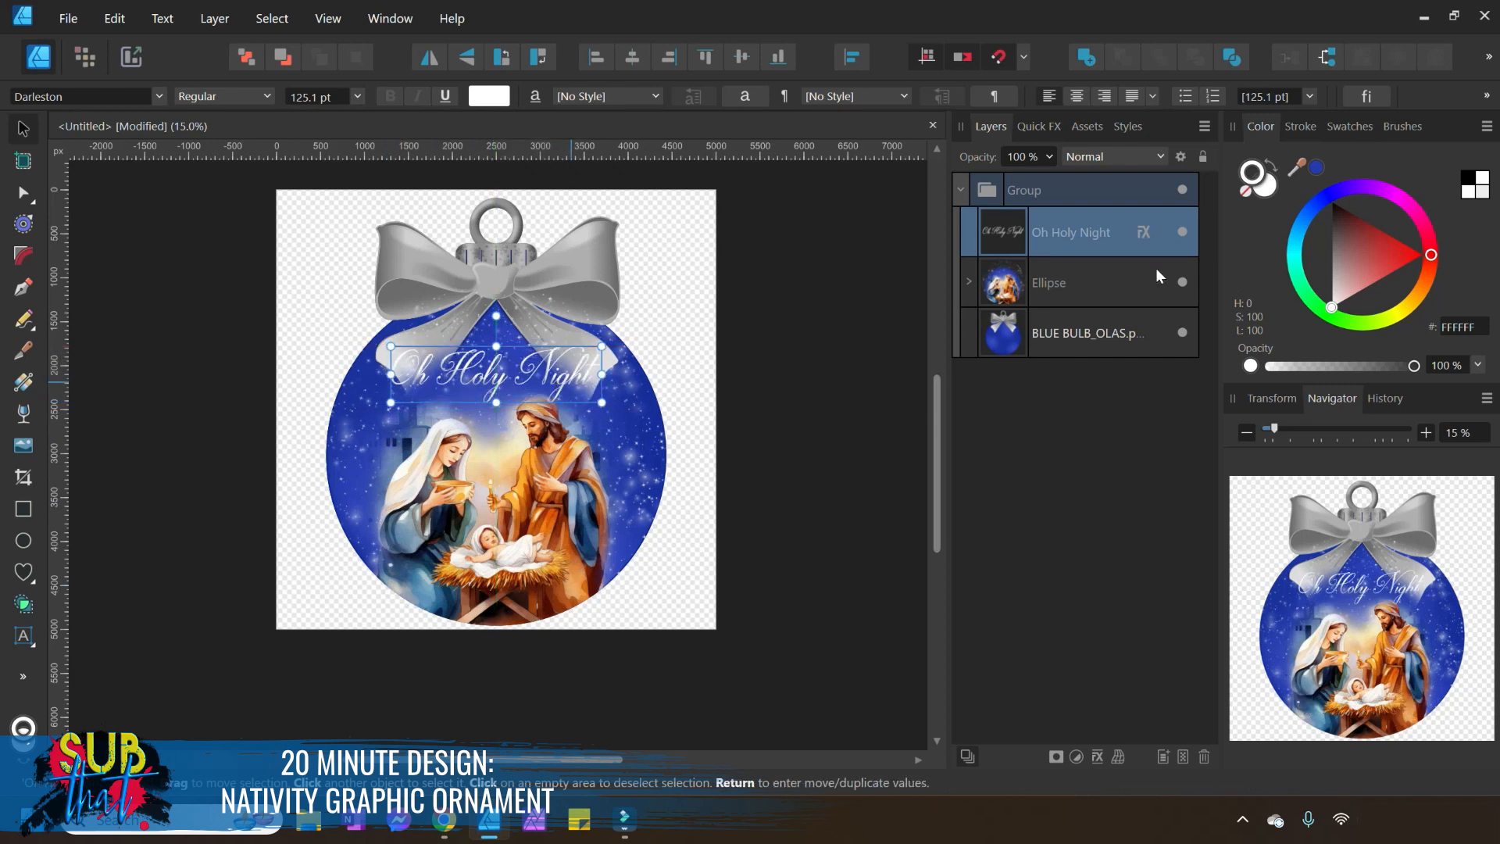
Remove the 3D layer effect from the "Oh Holy Night" text and deselect it.
double_click(1097, 237)
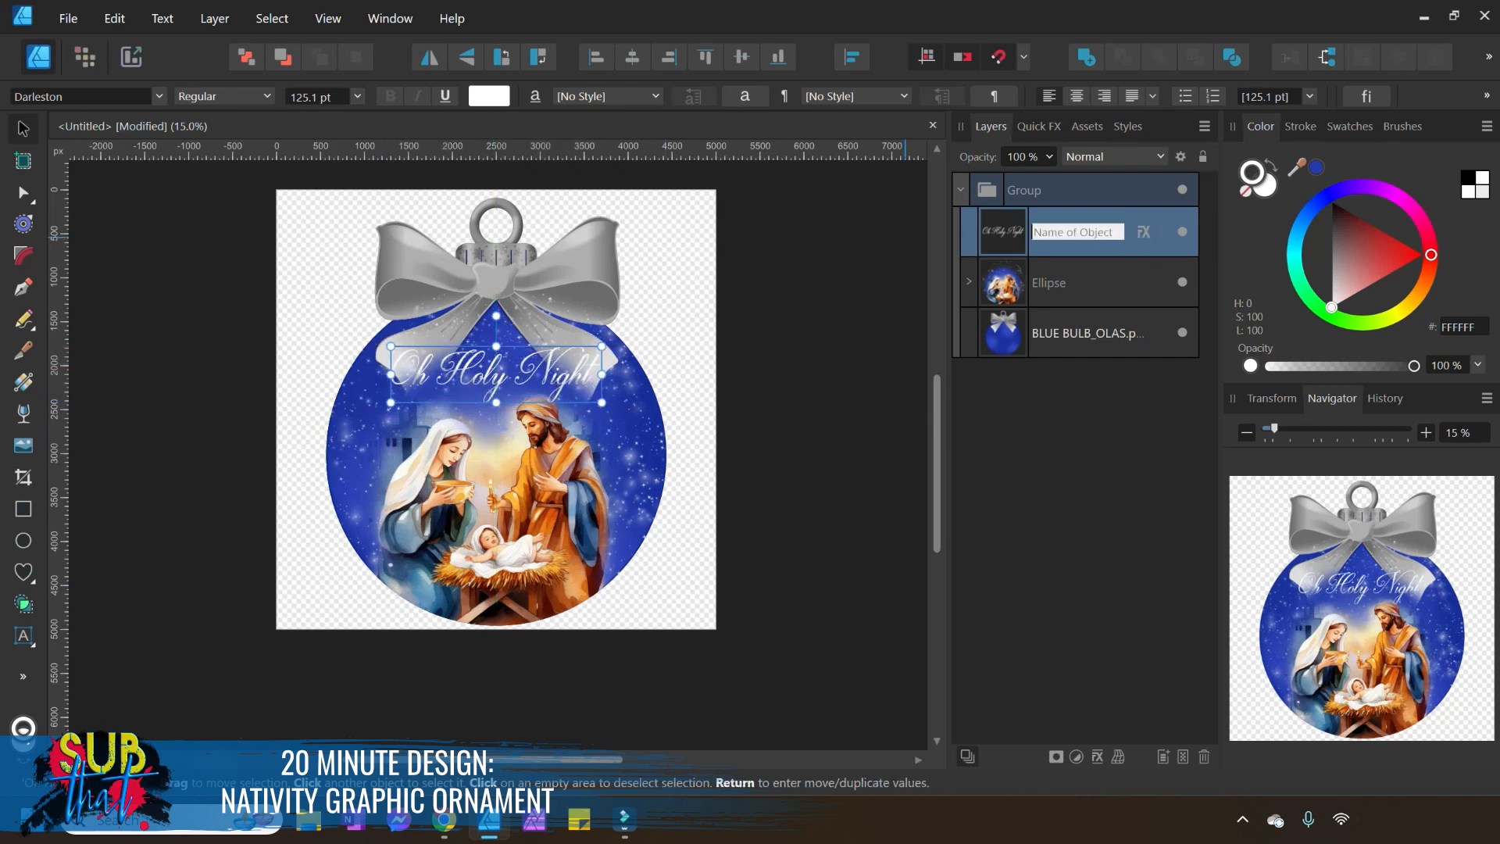
click(1145, 233)
click(738, 215)
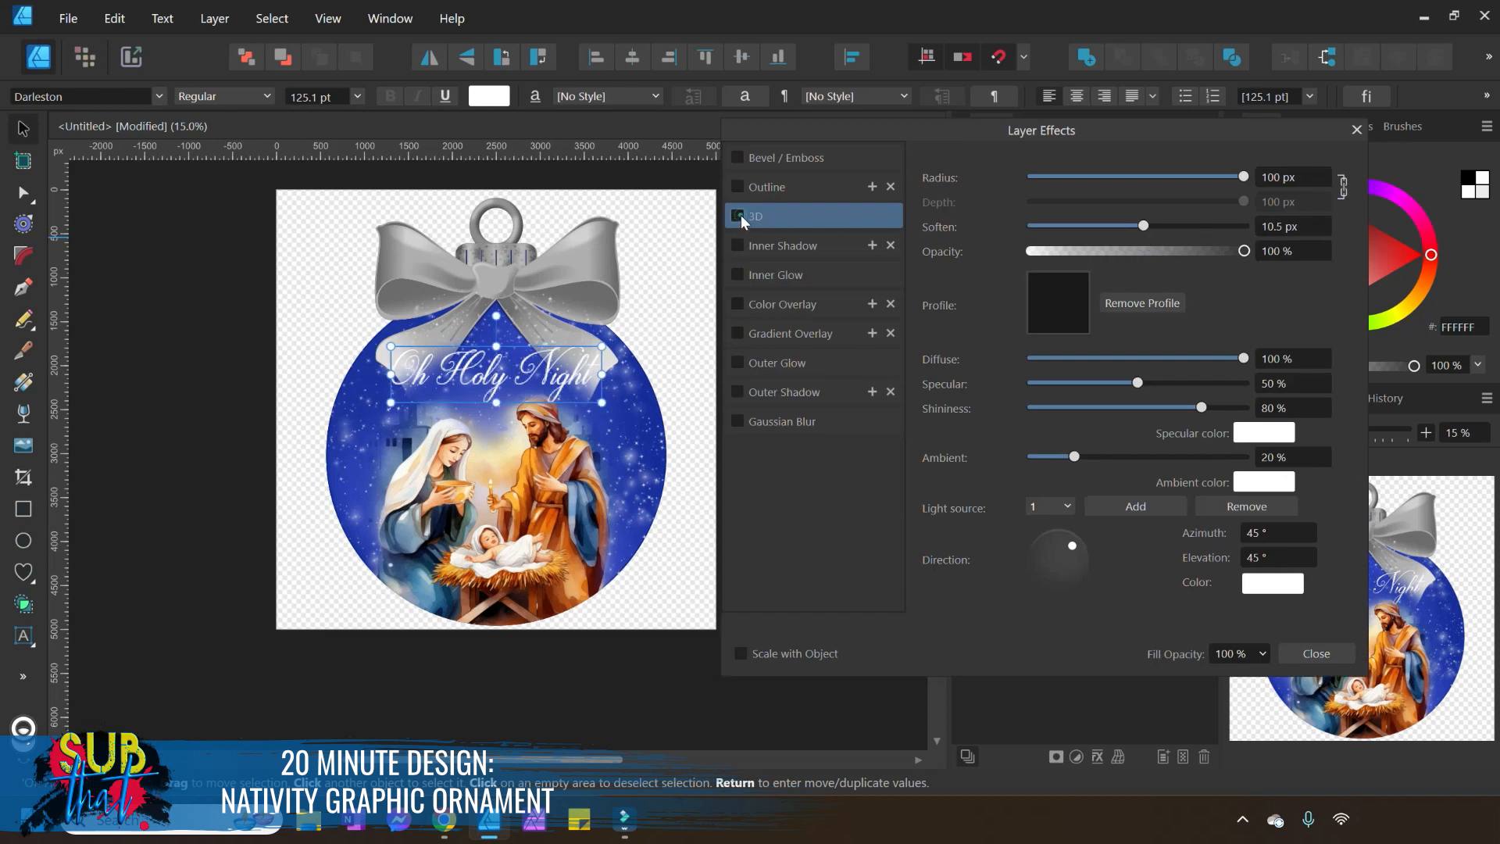
click(1317, 654)
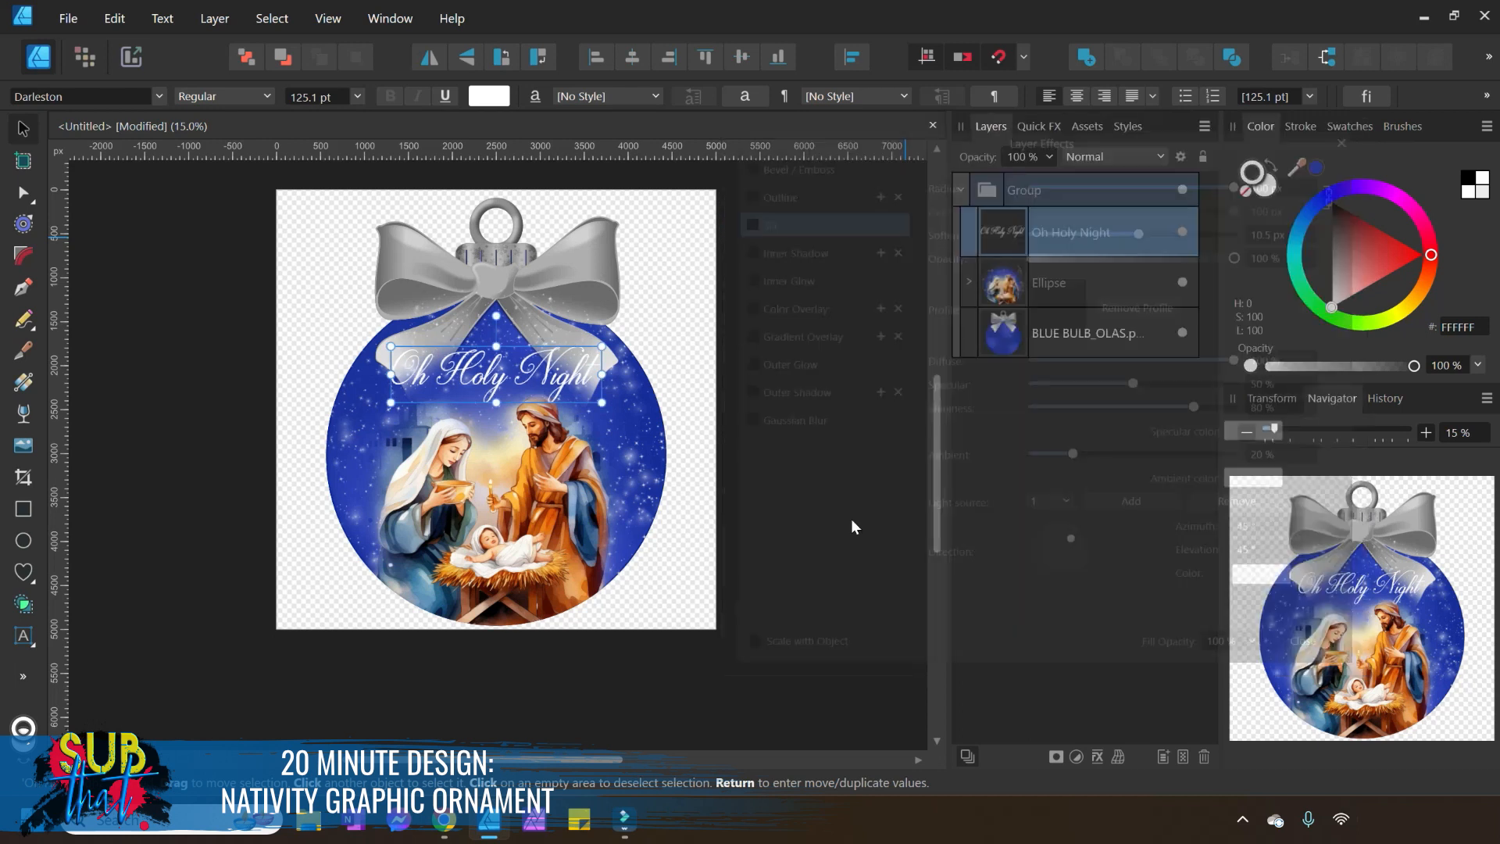
click(764, 473)
Shrink the Christmas nativity scene to about 304 dpi and lower the "Oh Holy Night" text to sit below the bow's tails.
click(545, 447)
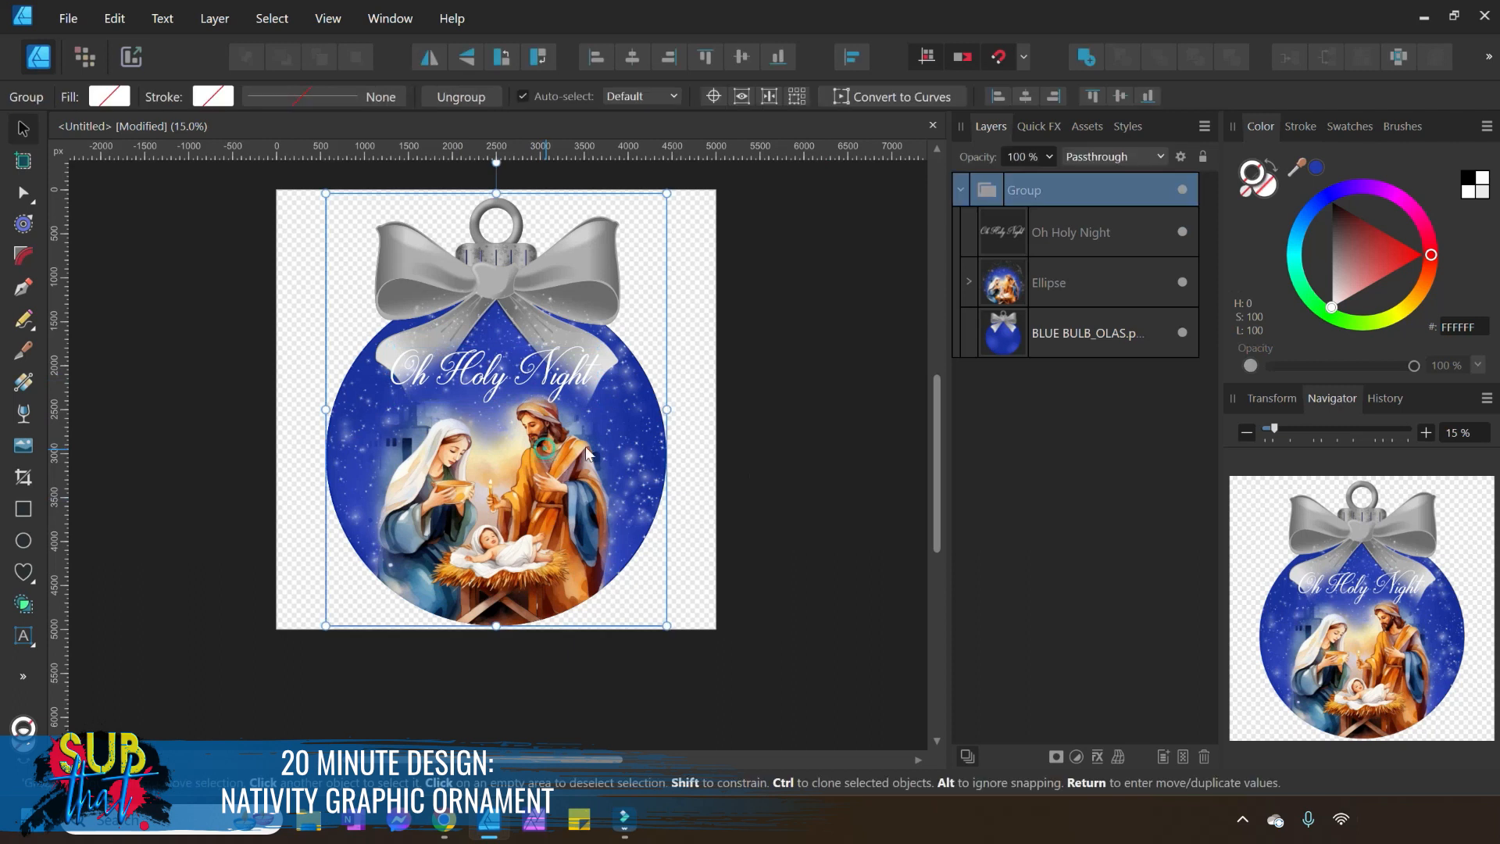
click(1061, 286)
click(967, 283)
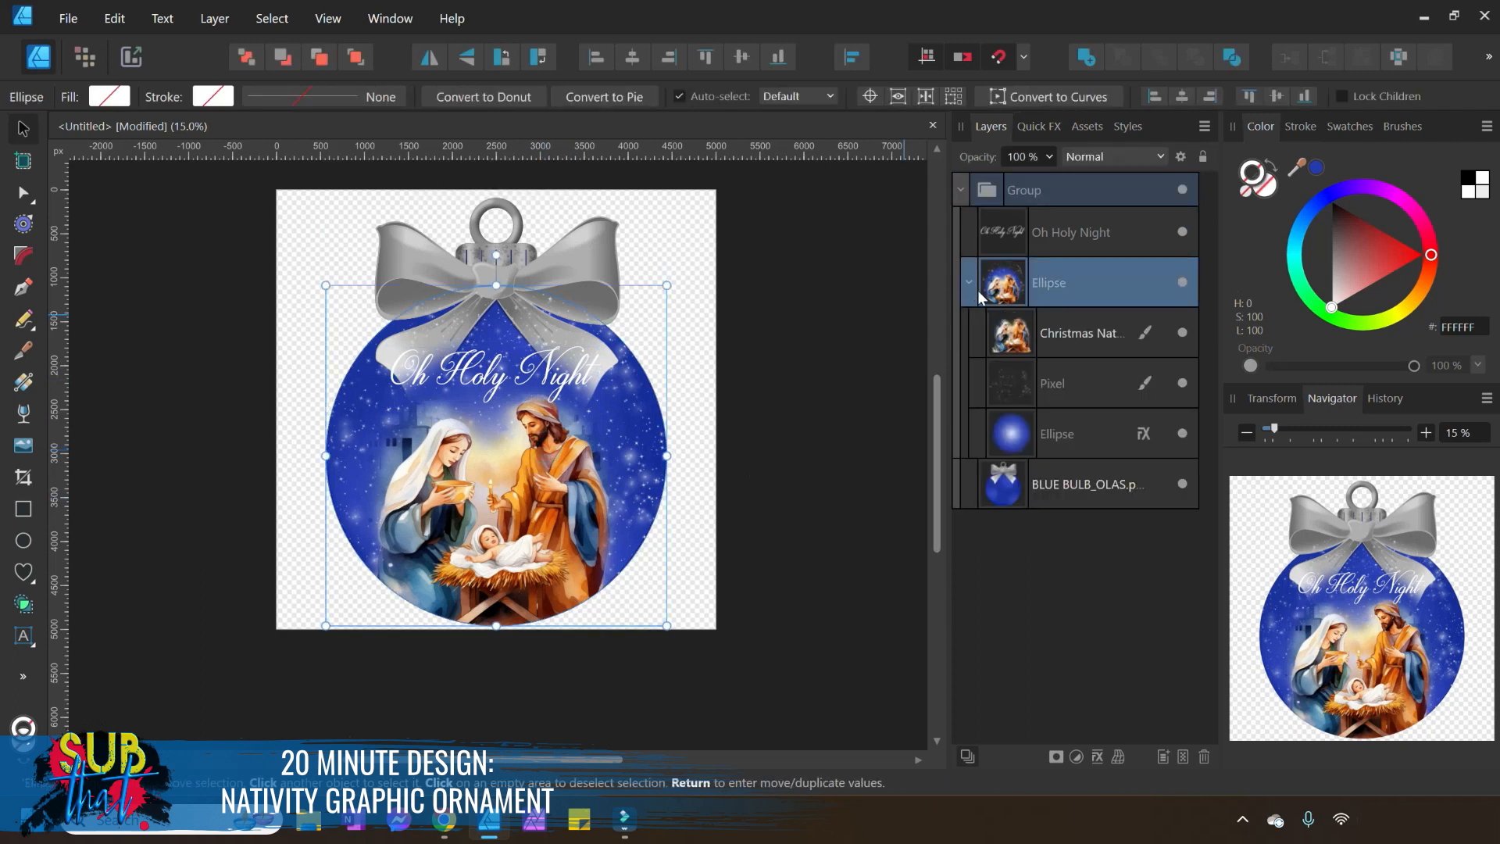
click(1022, 334)
drag(651, 346, 618, 392)
drag(518, 514, 526, 478)
drag(526, 360, 538, 401)
Nudge the Christmas nativity scene slightly right to better center it within the bulb.
click(533, 538)
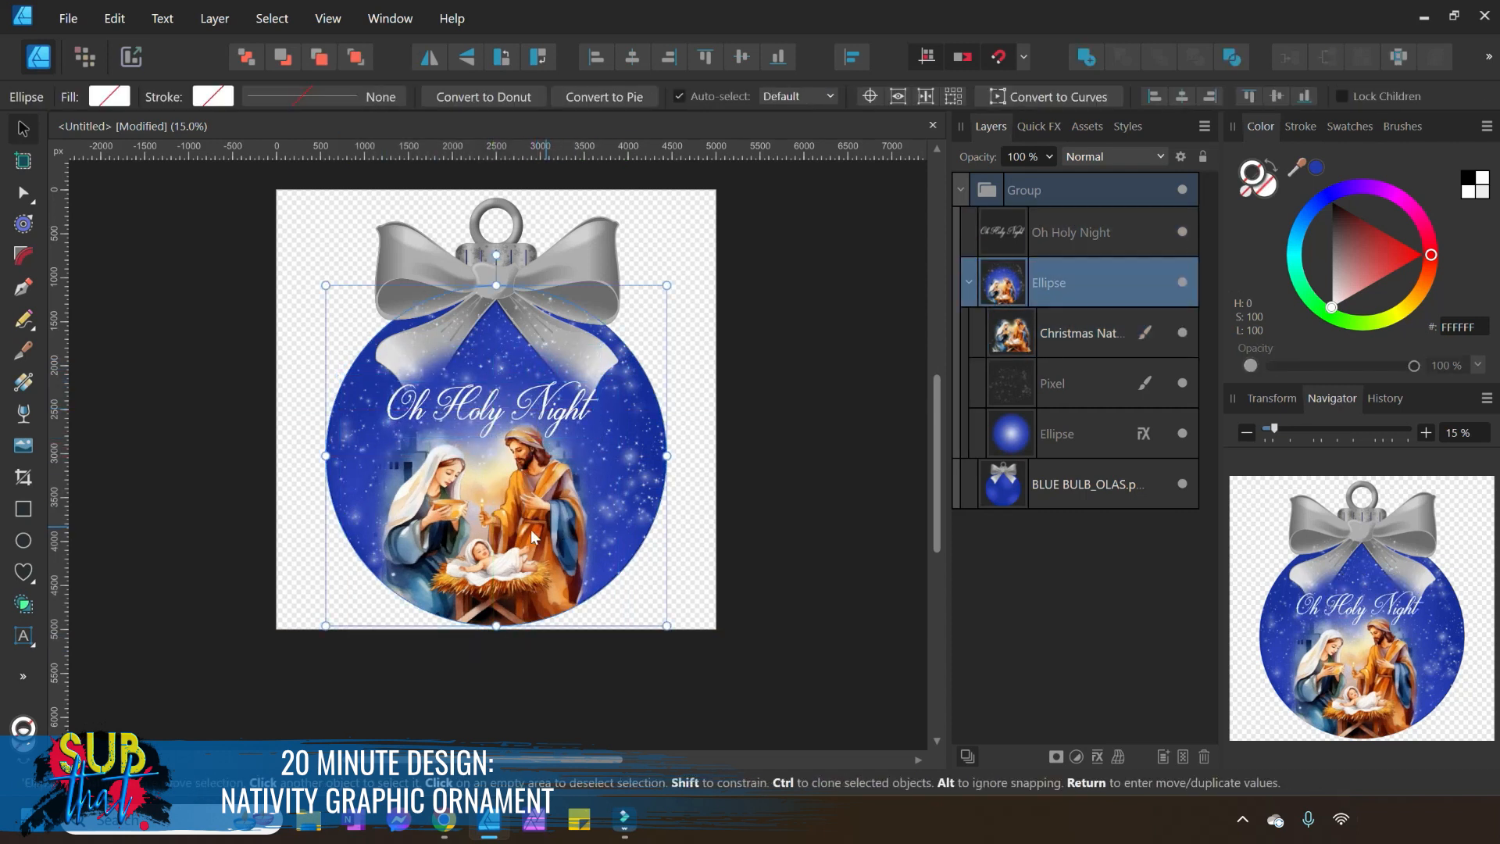
click(1042, 342)
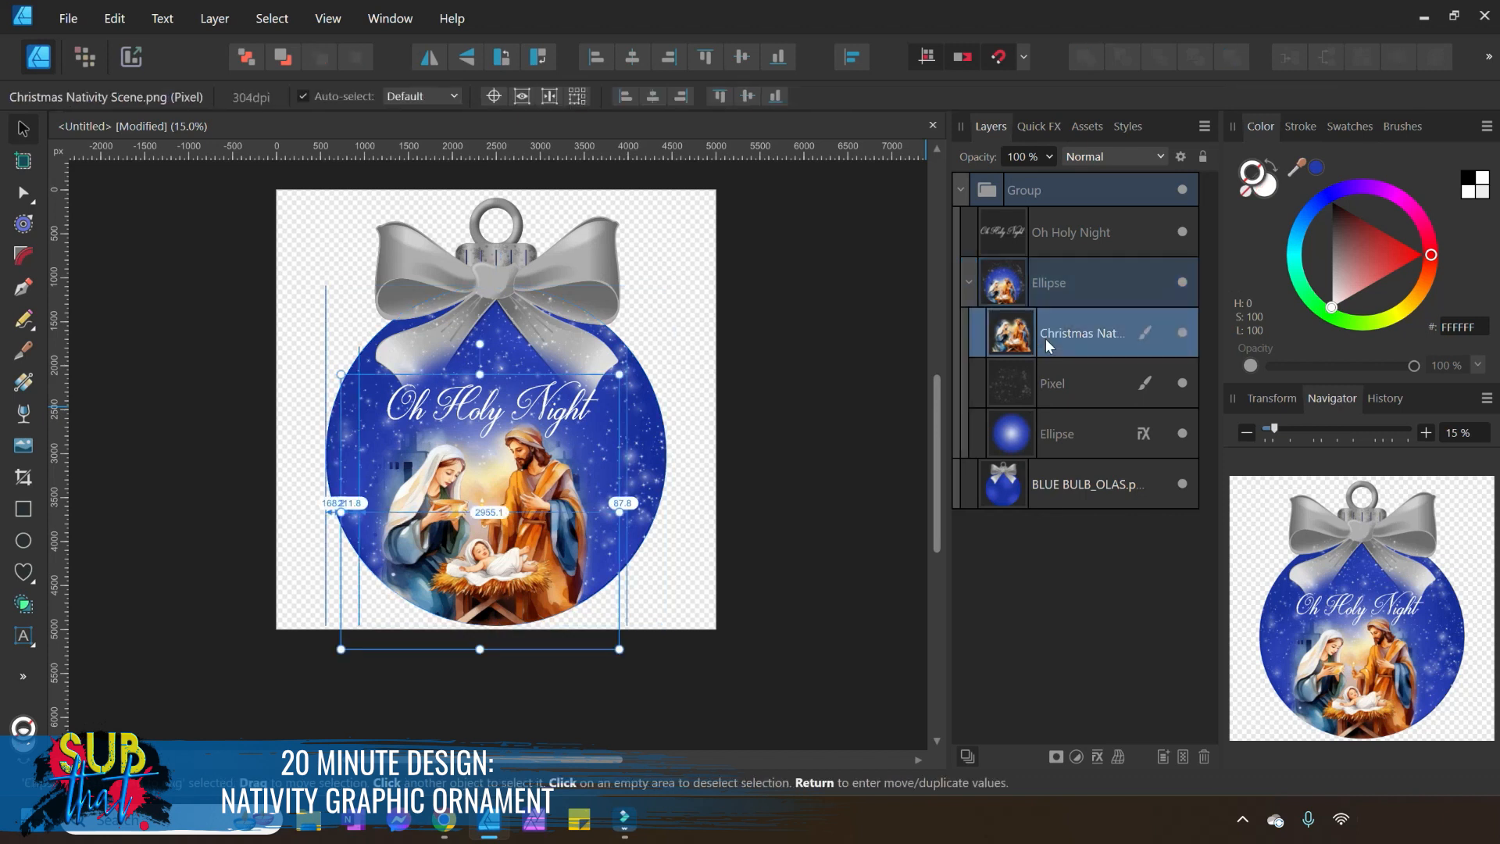
key(Right)
key(Right)
key(Right)
key(Right)
key(Right)
key(Right)
key(Right)
key(Right)
key(Right)
key(Right)
key(Right)
key(Right)
key(Right)
key(Right)
key(Right)
key(Right)
key(Right)
key(Right)
key(Right)
key(Right)
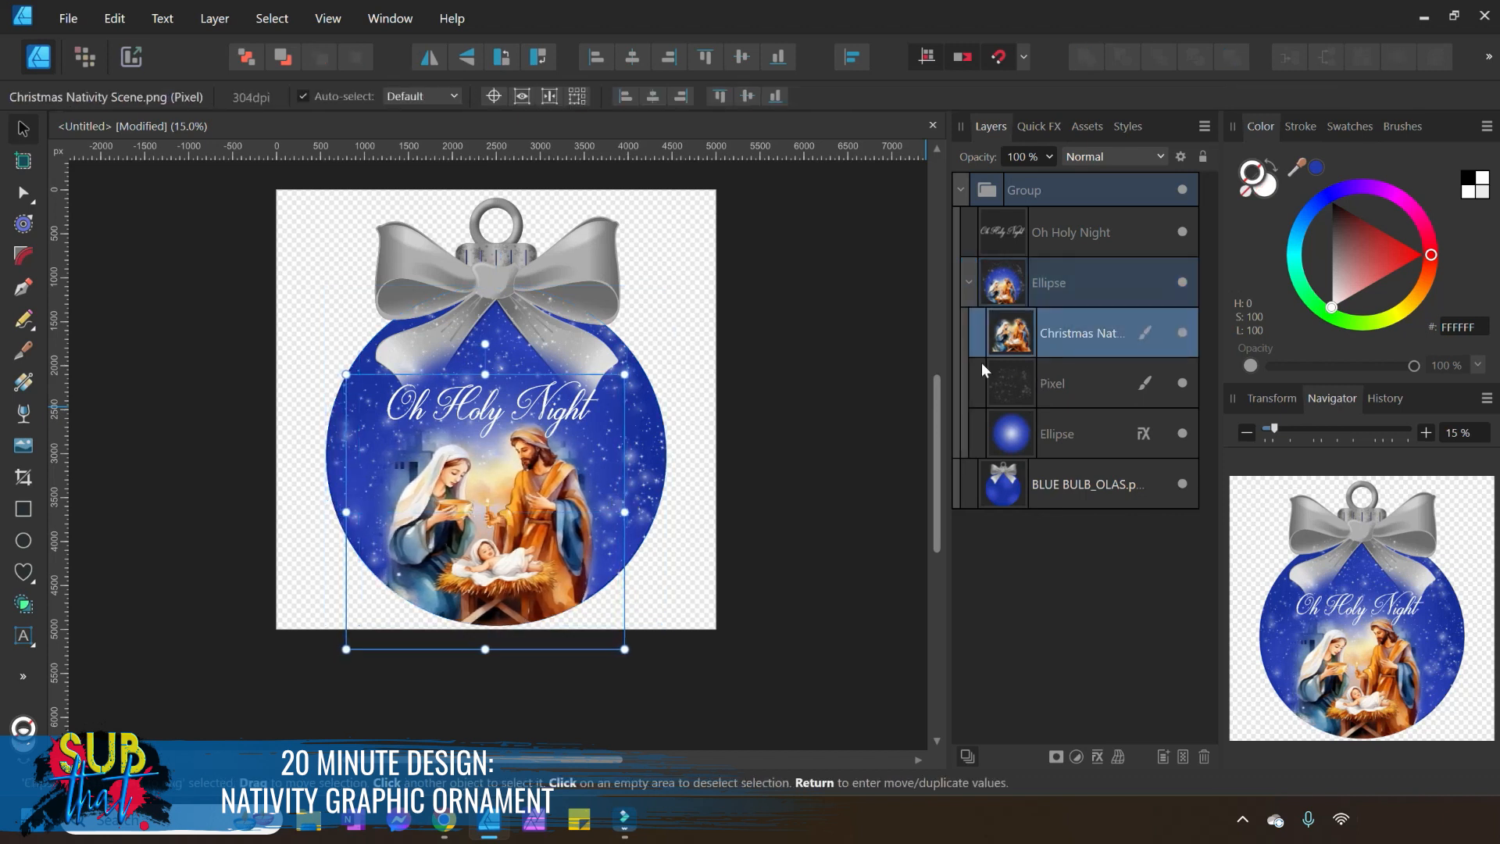
Try the inner glow ellipse at lower positions behind the nativity figures, shifting it down and partly back up.
click(1072, 433)
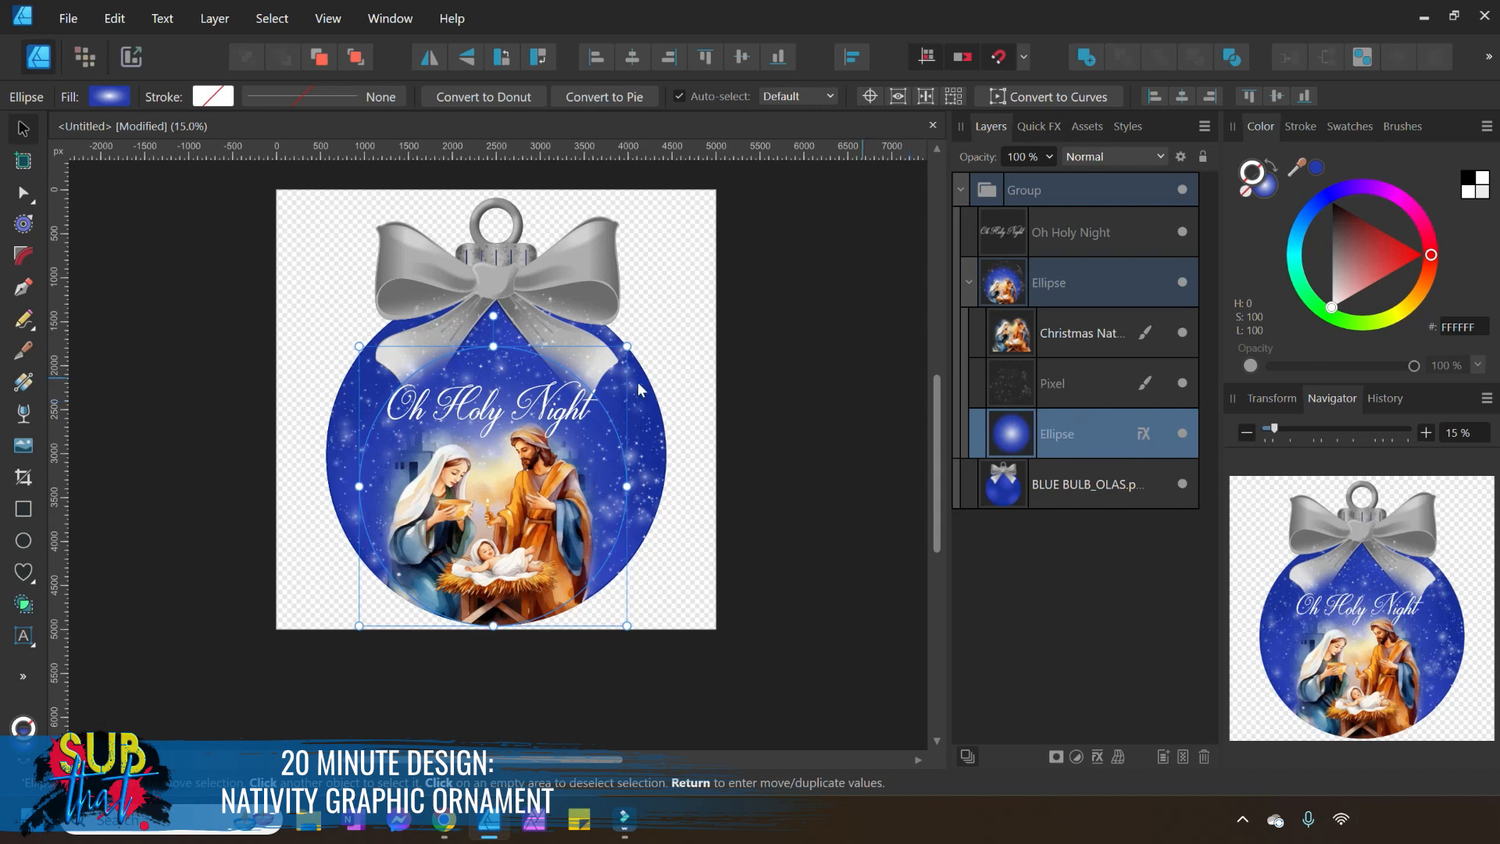
drag(584, 457, 588, 500)
click(776, 508)
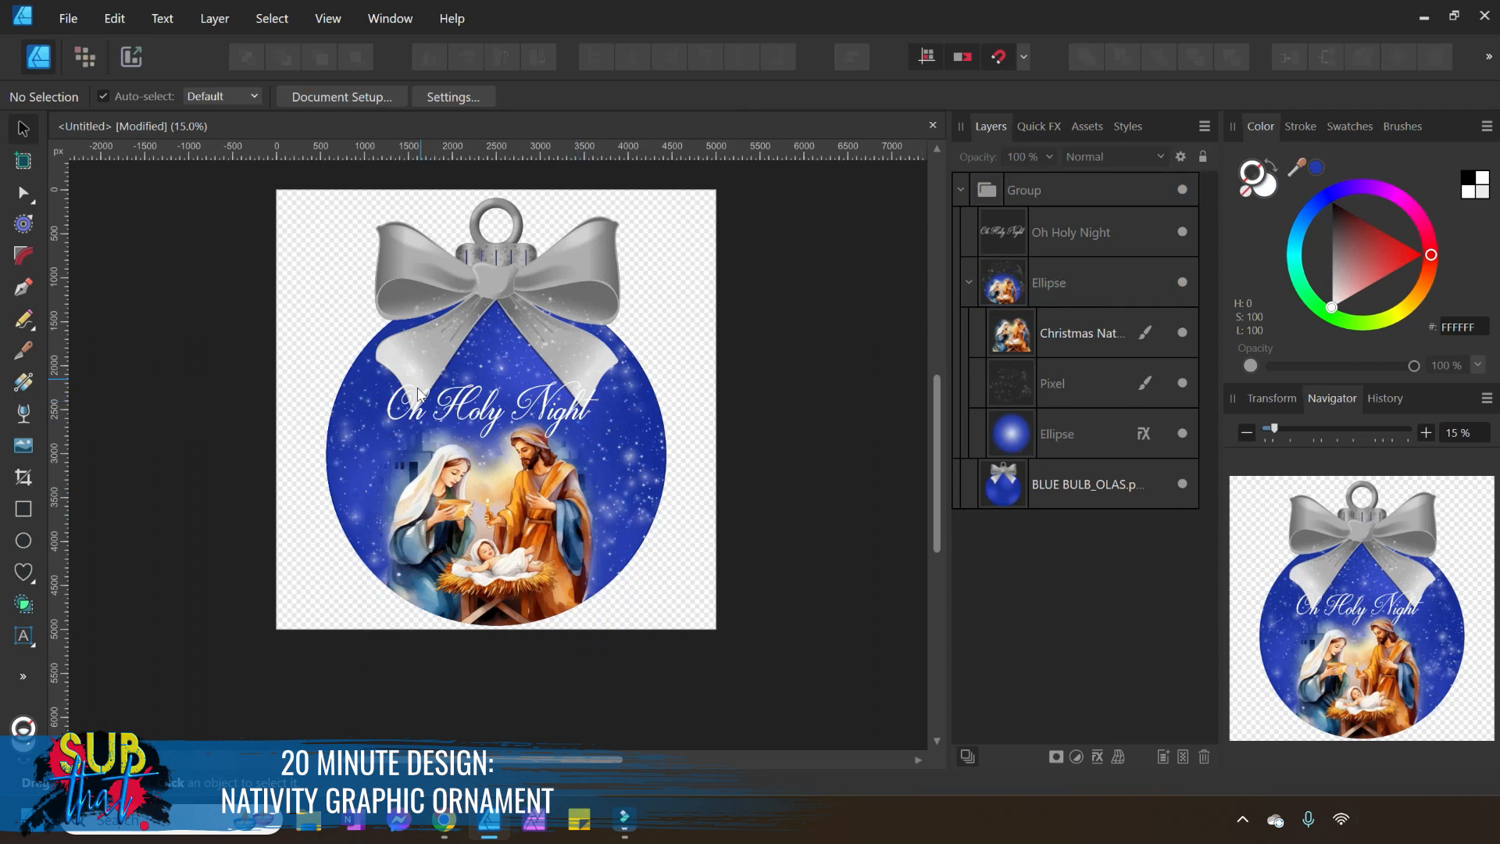
click(1015, 439)
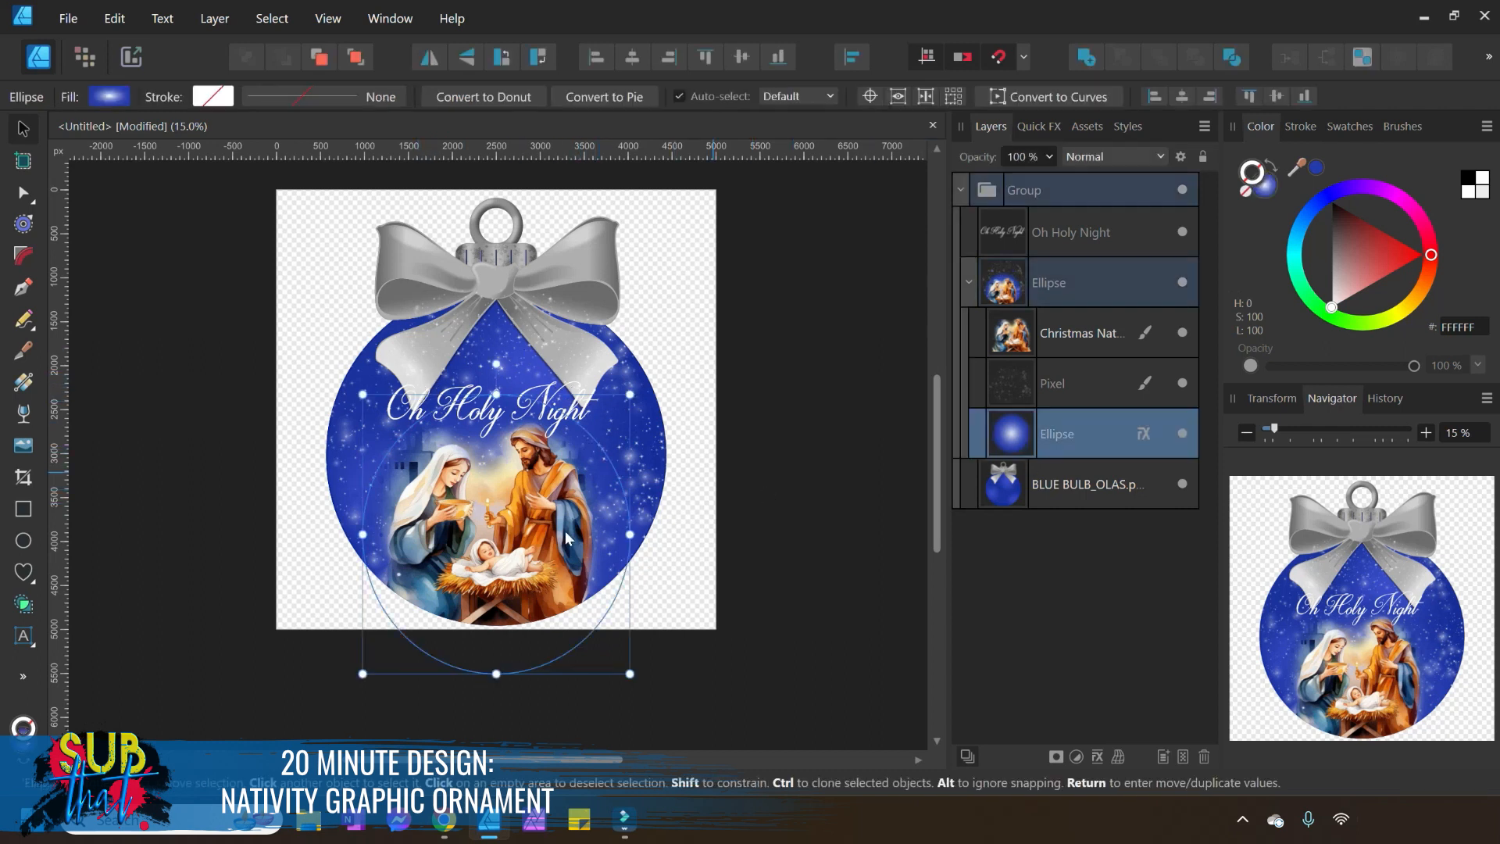
mouse_move(566, 516)
mouse_down()
mouse_move(556, 492)
mouse_move(561, 509)
mouse_up()
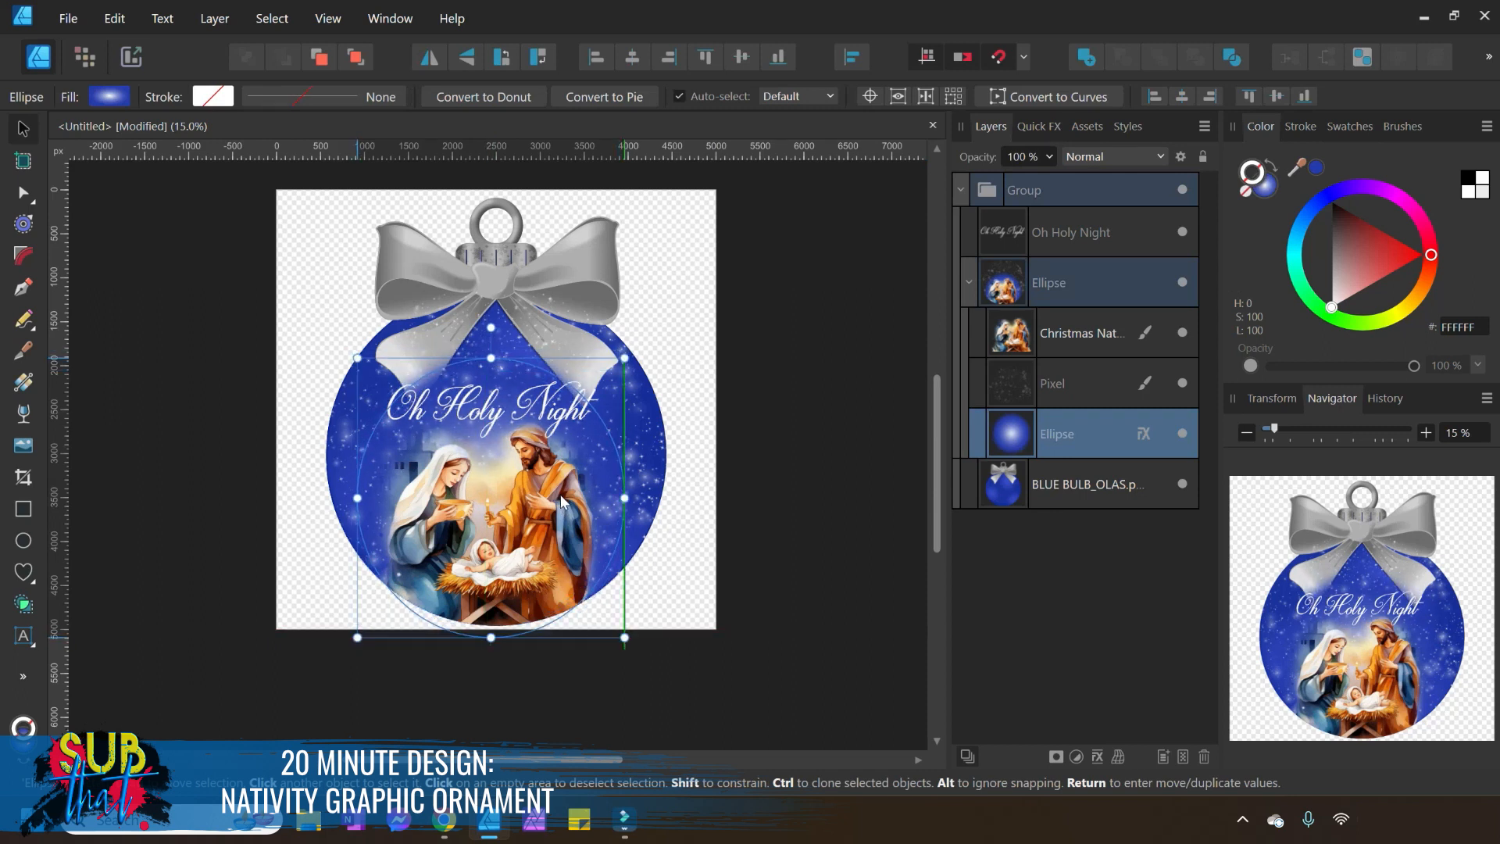
Convert the inner glow ellipse to curves, add a sharp node on its upper-right arc, and bend the adjoining segment slightly inward.
click(1427, 436)
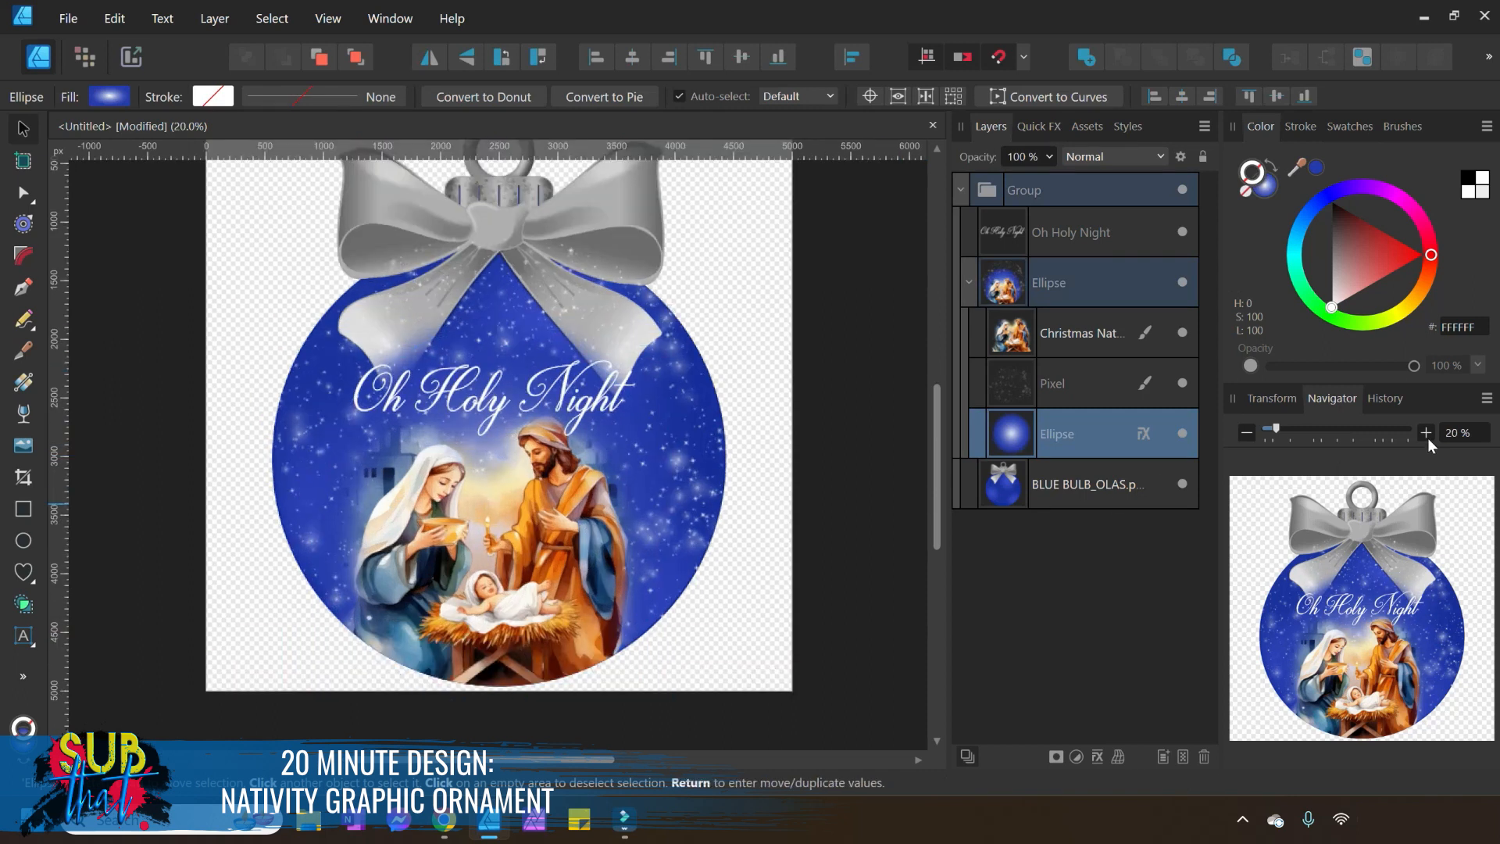
click(1427, 436)
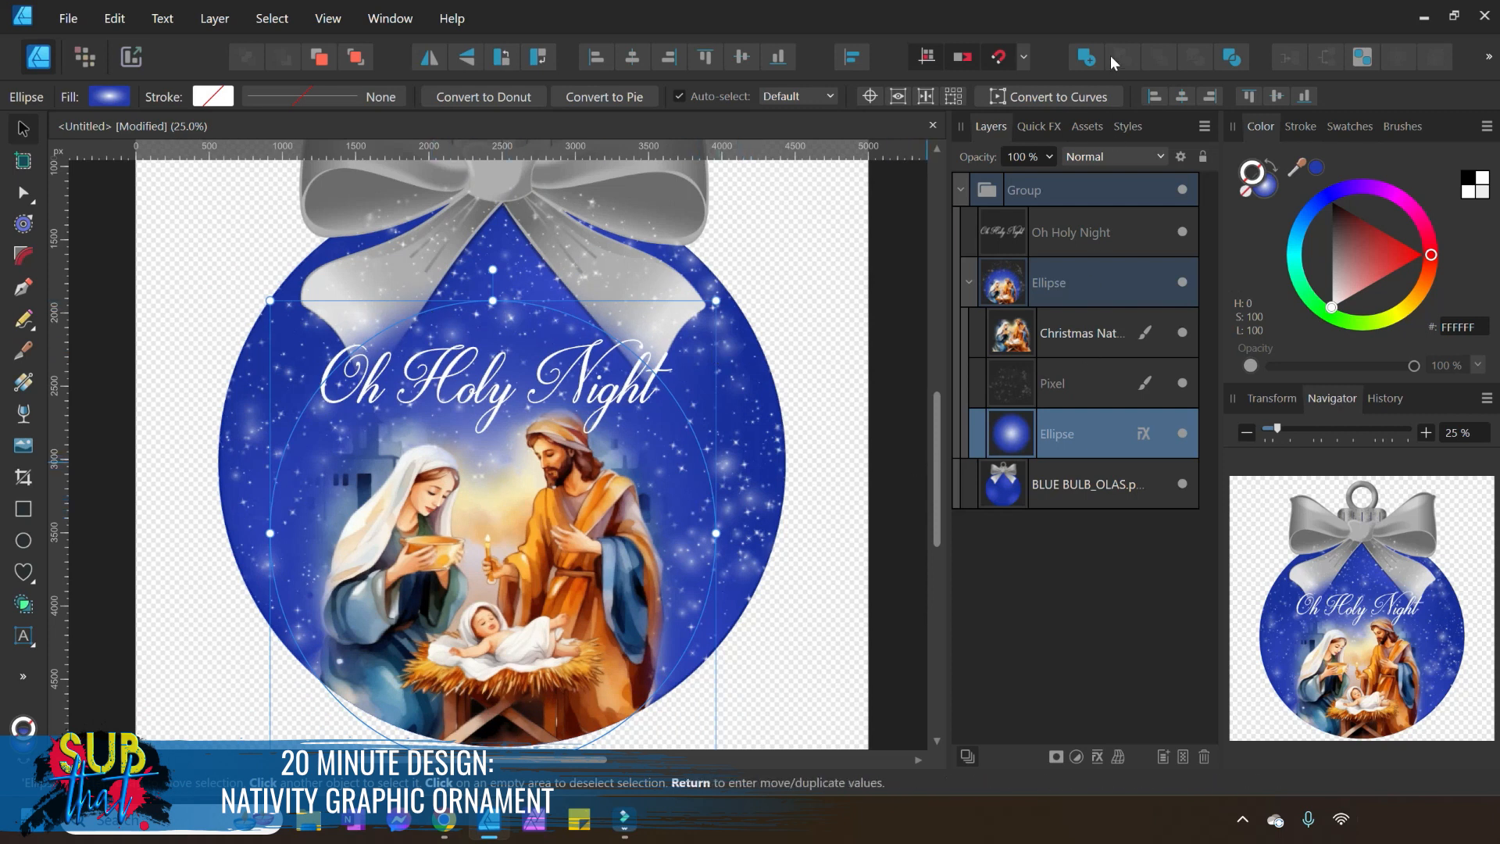
click(1052, 97)
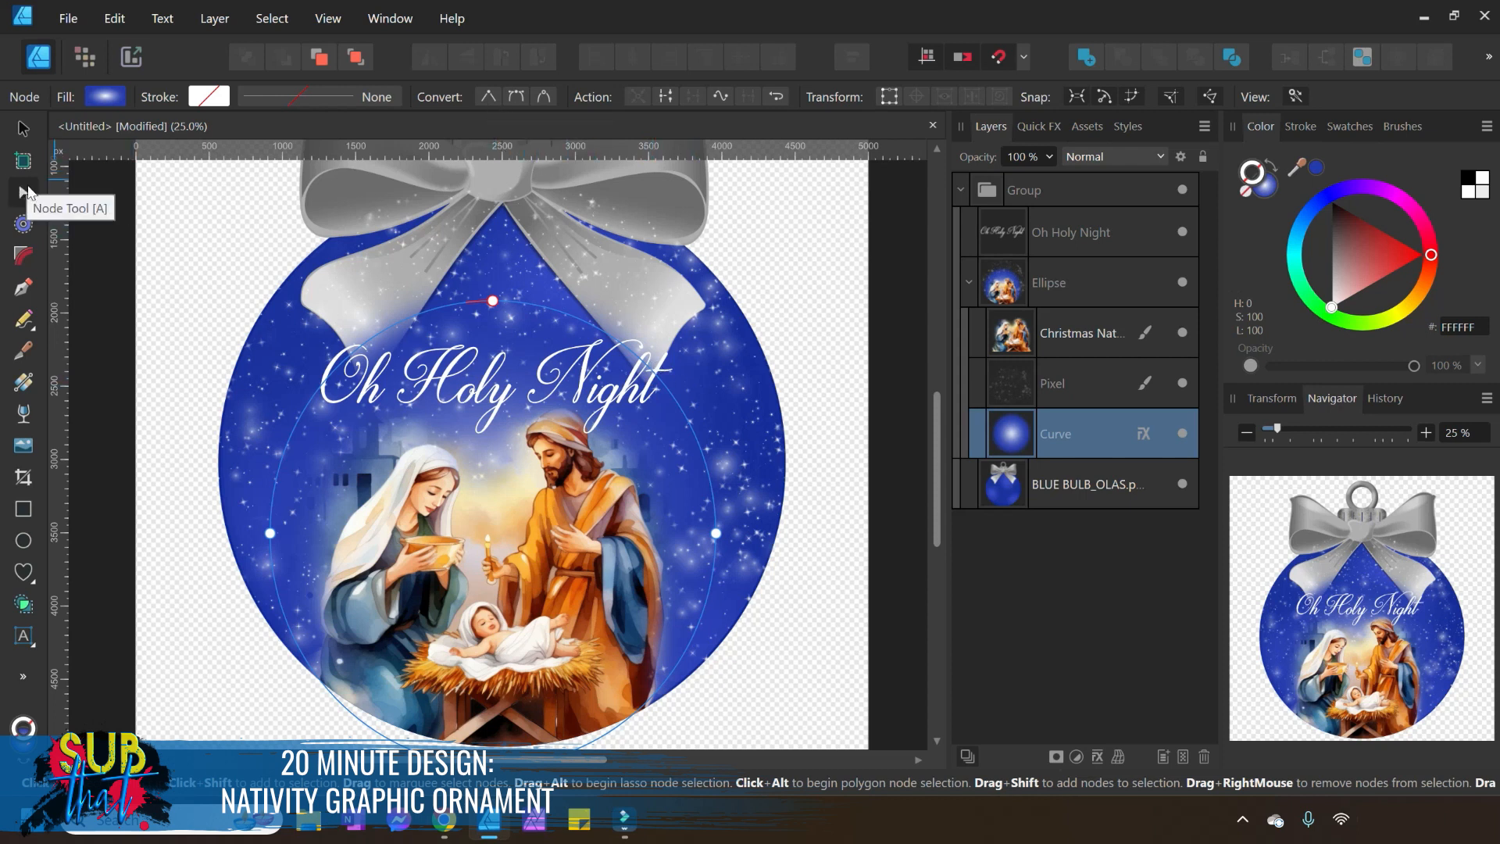
click(598, 329)
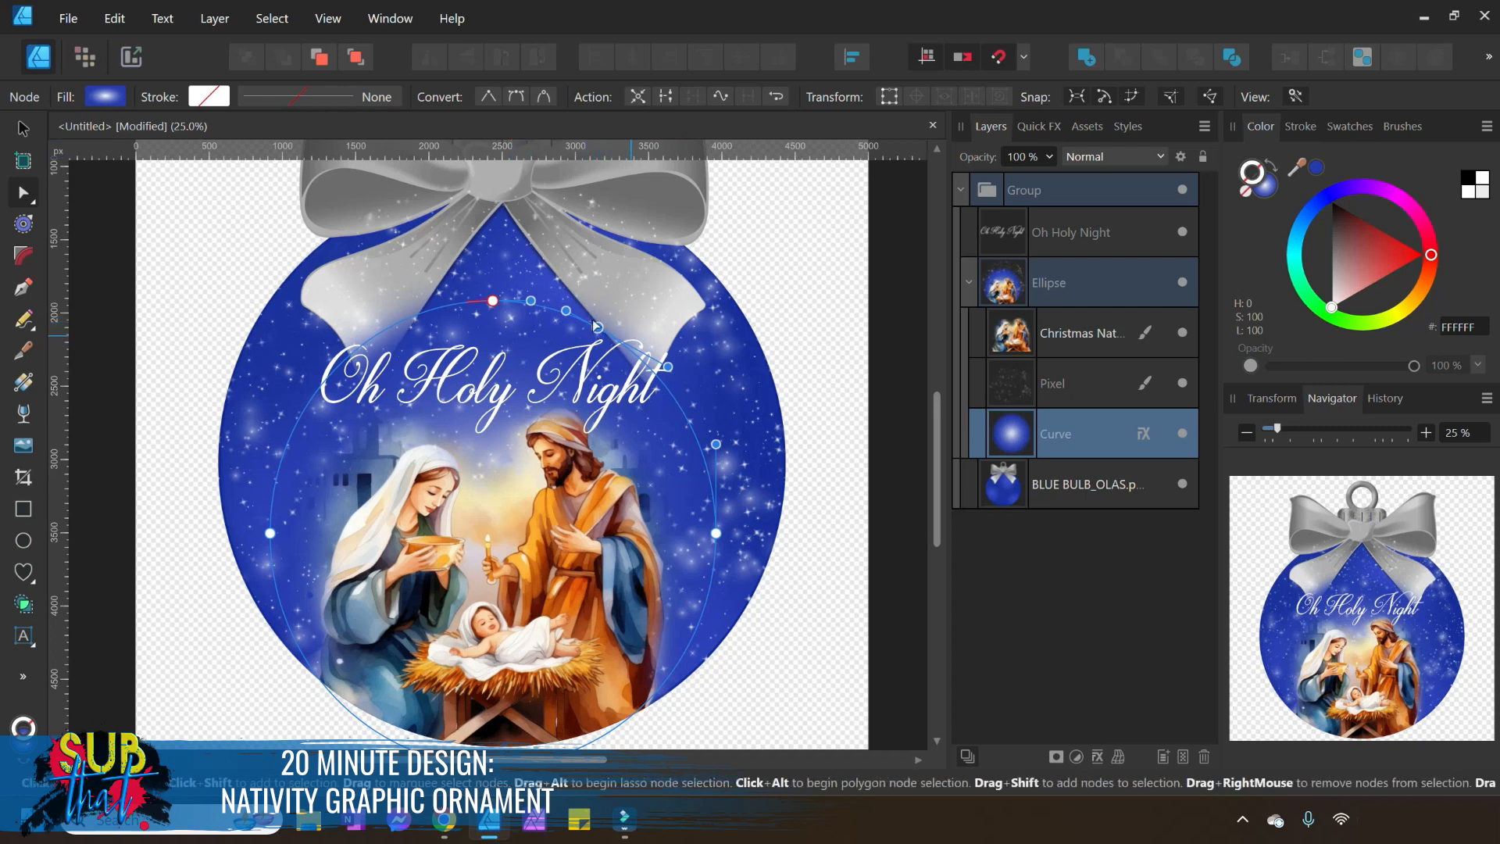
click(493, 100)
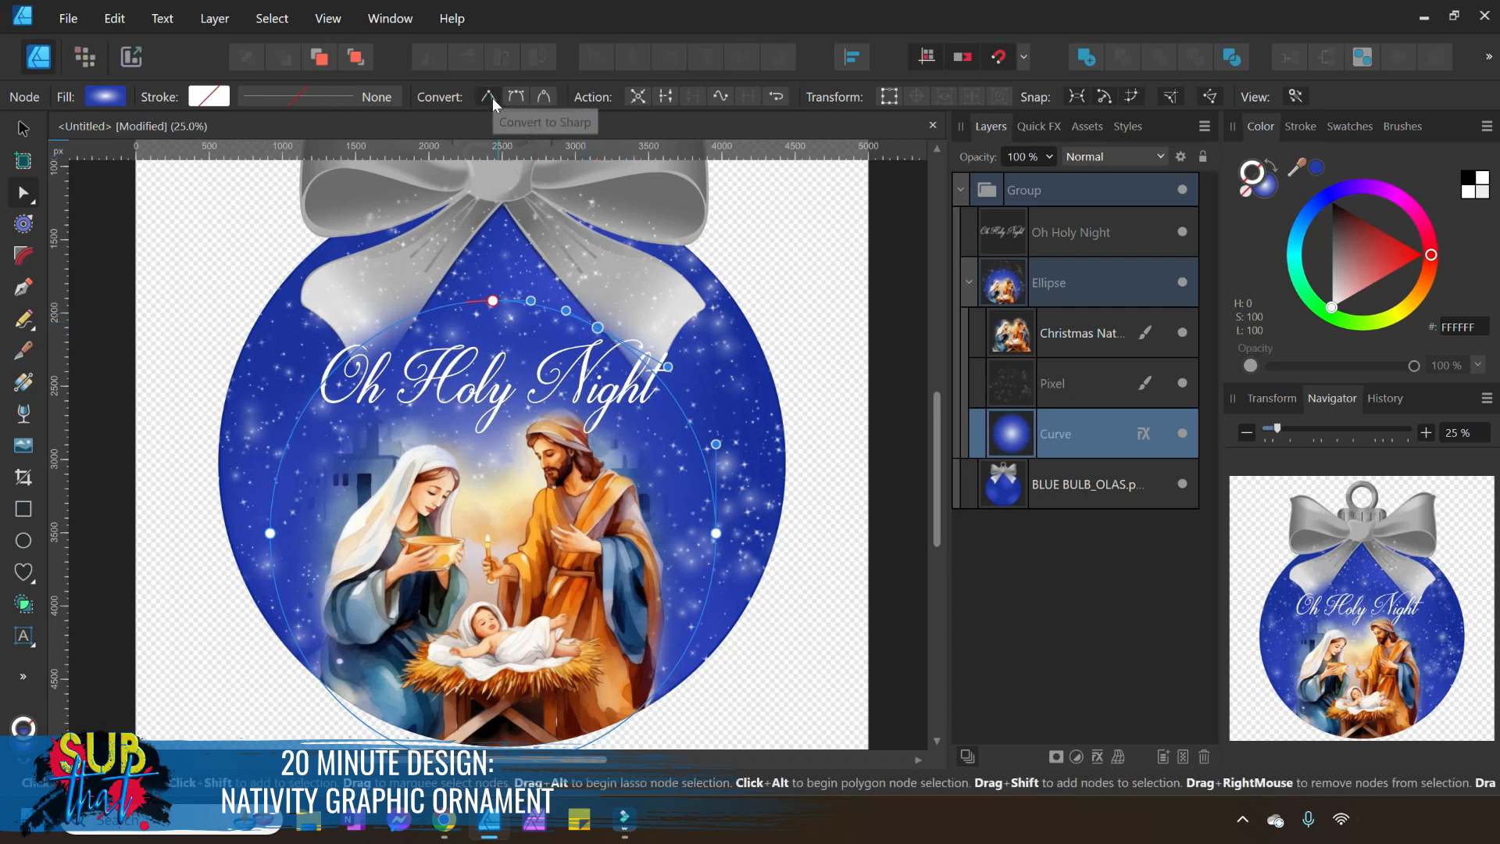
drag(667, 410, 660, 418)
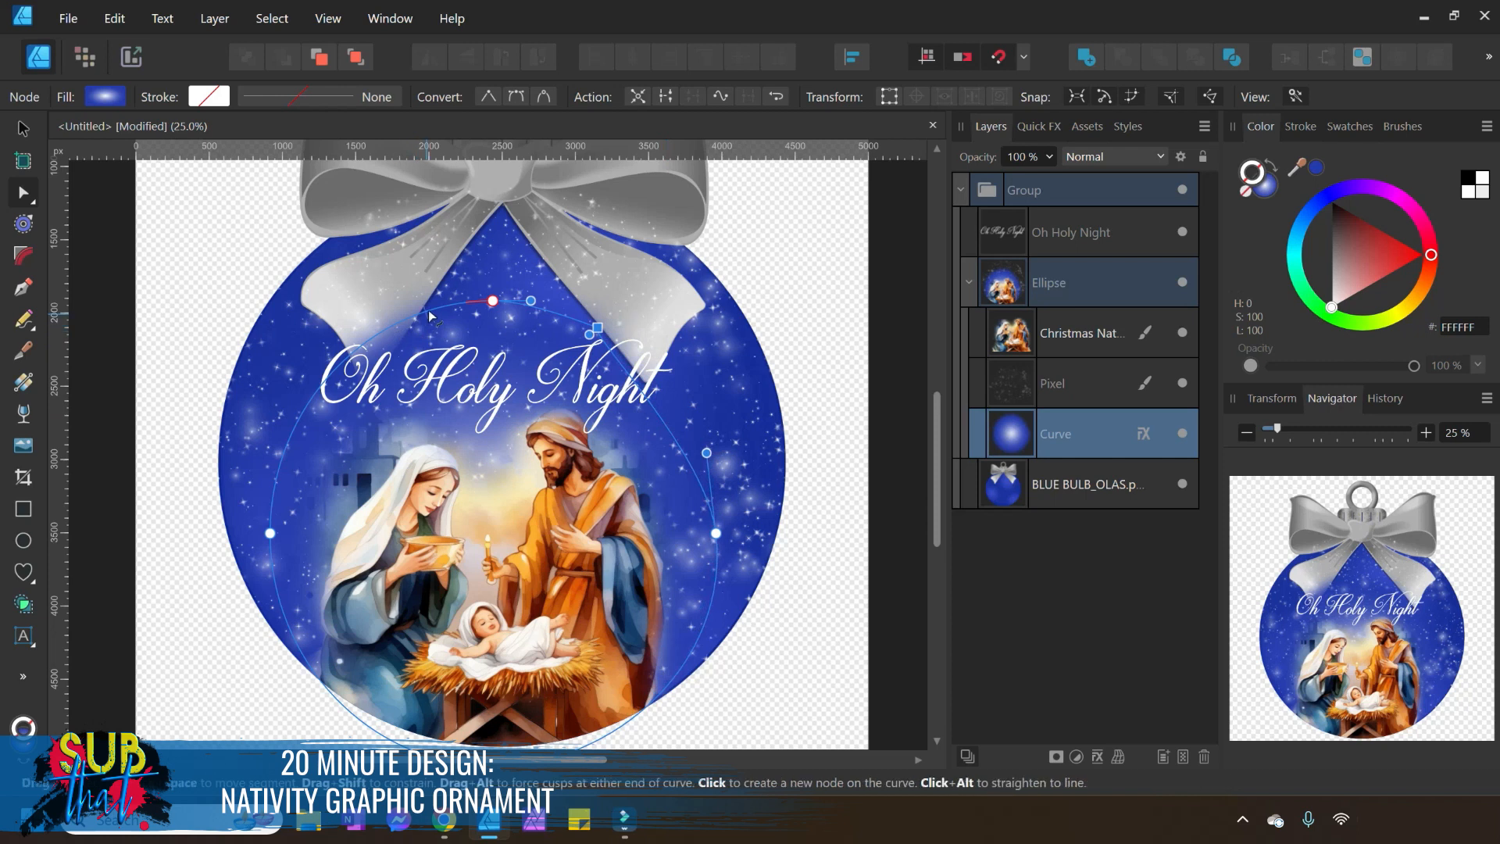
Add a sharp node on the glow curve's upper-left arc, bend the segment beside it slightly inward, and deselect the curve.
click(430, 310)
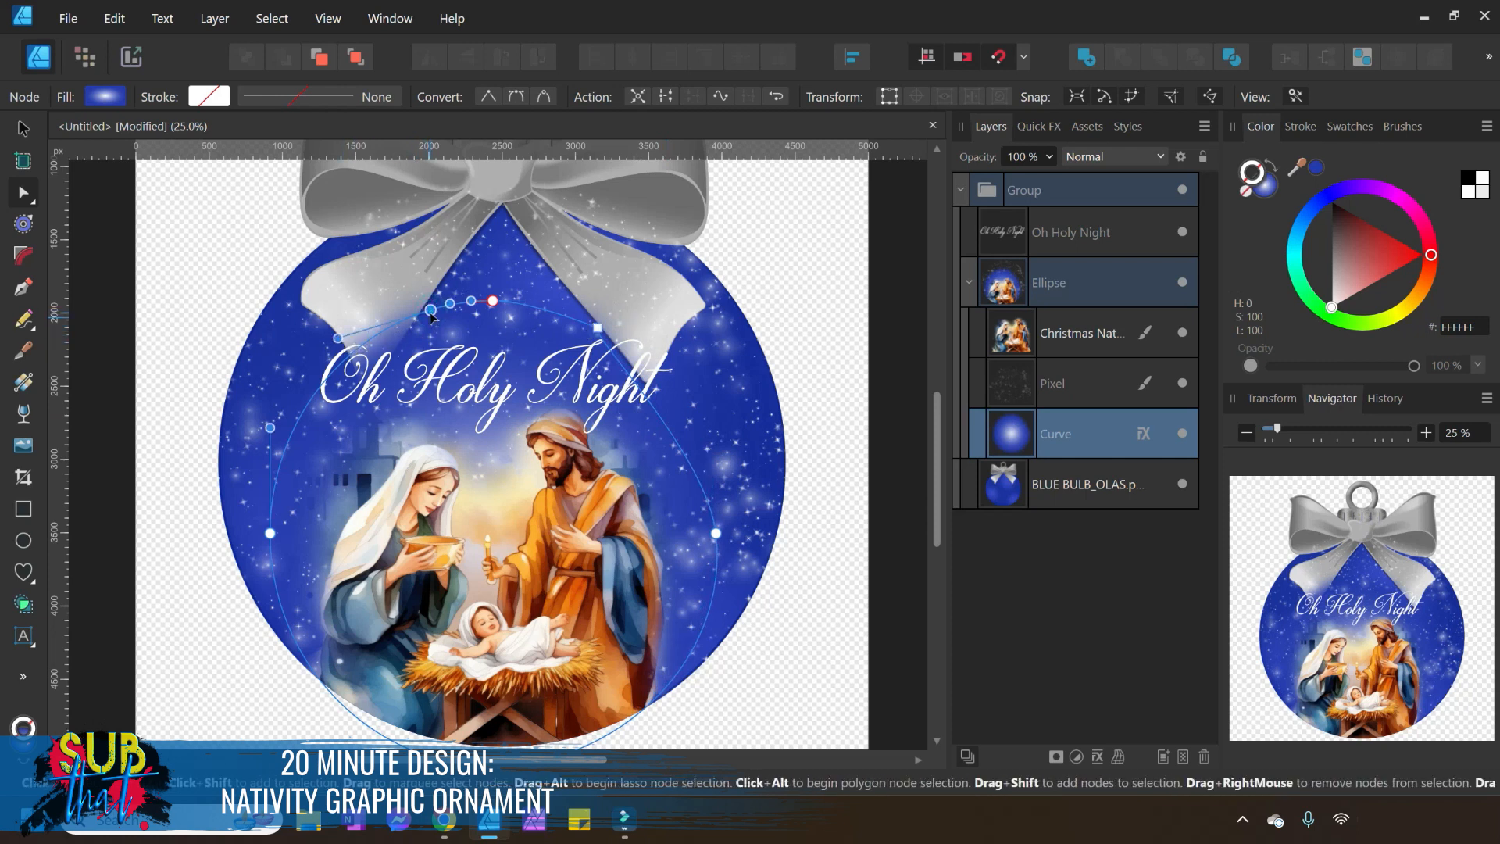
click(490, 100)
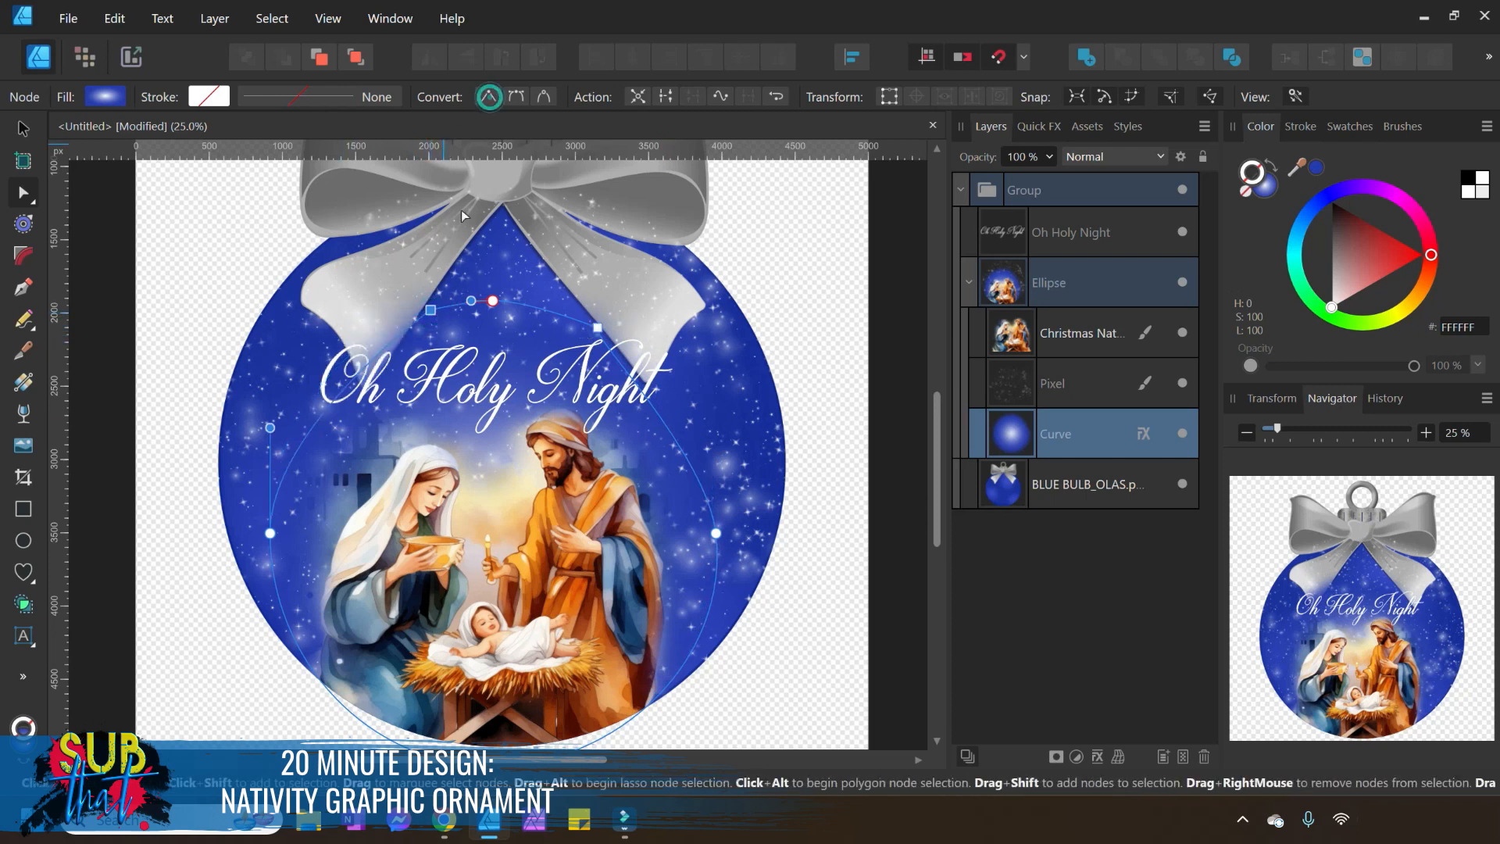
drag(398, 367, 401, 372)
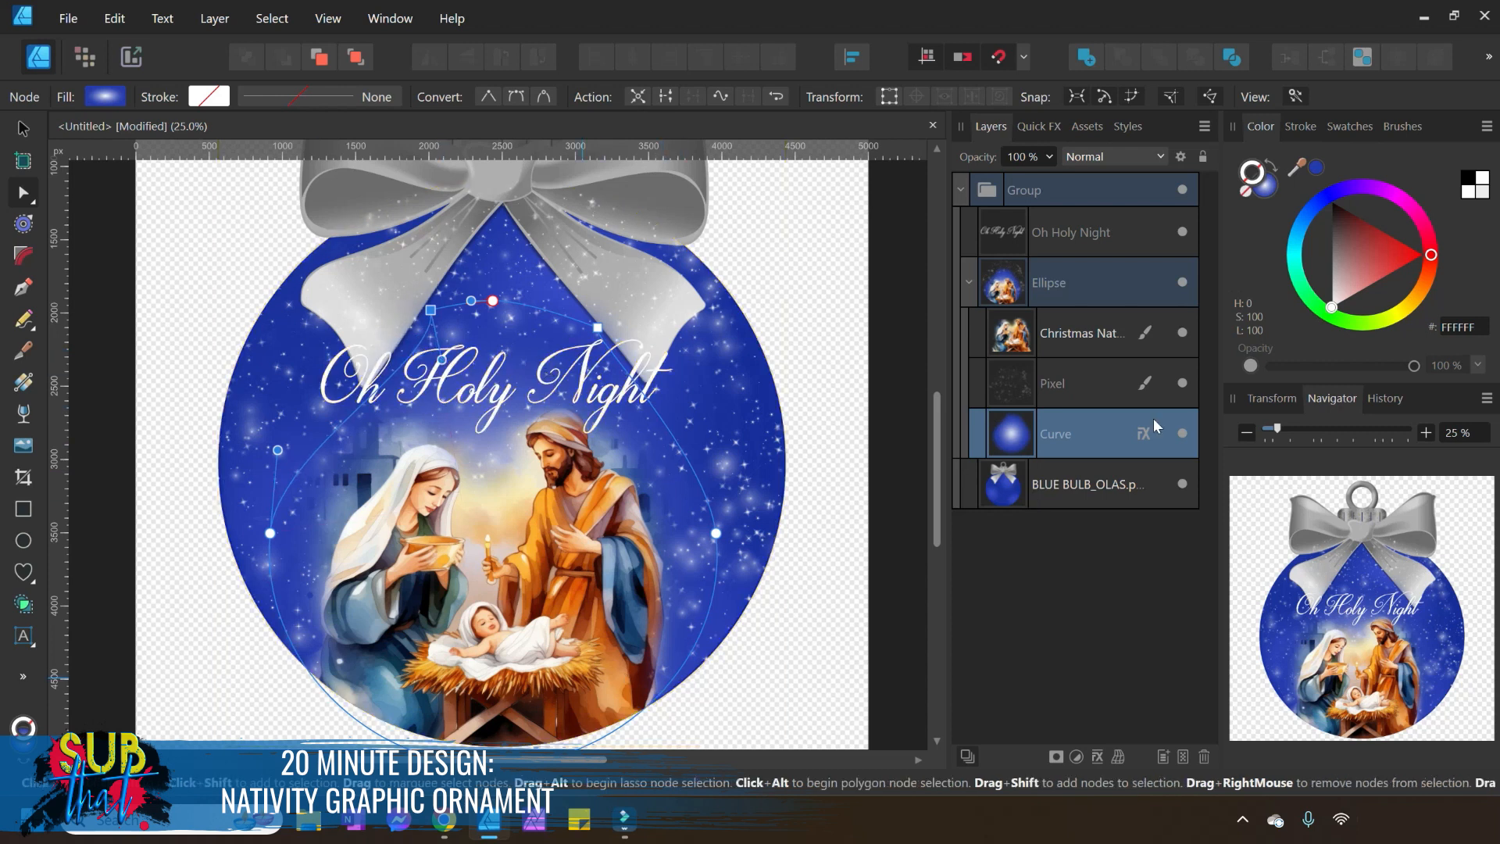
click(23, 129)
click(178, 250)
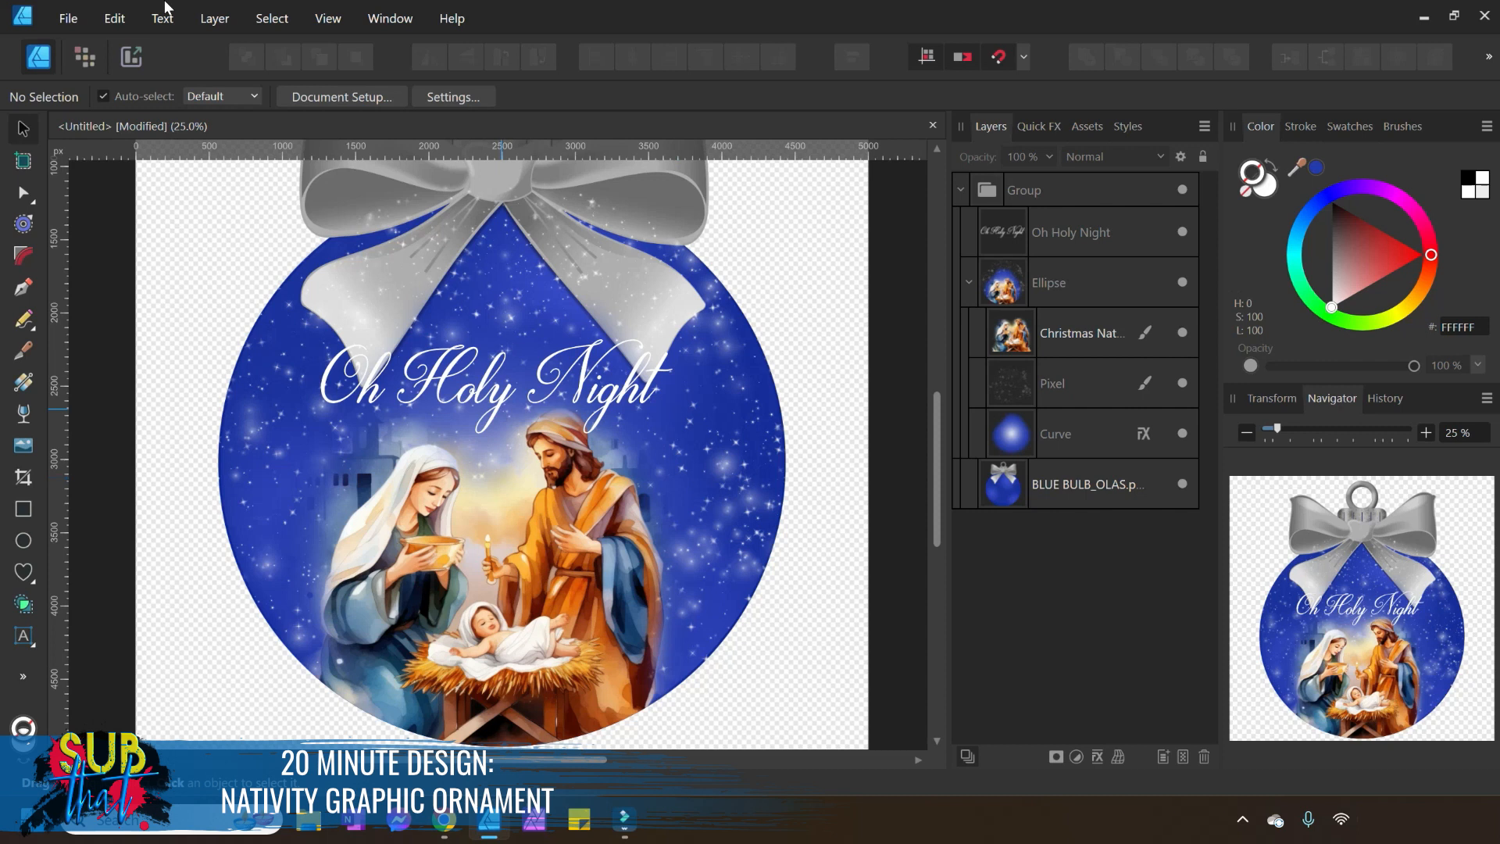
Try the "Oh Holy Night" text at 118.5 pt, placed slightly higher across the bow's tails.
click(587, 366)
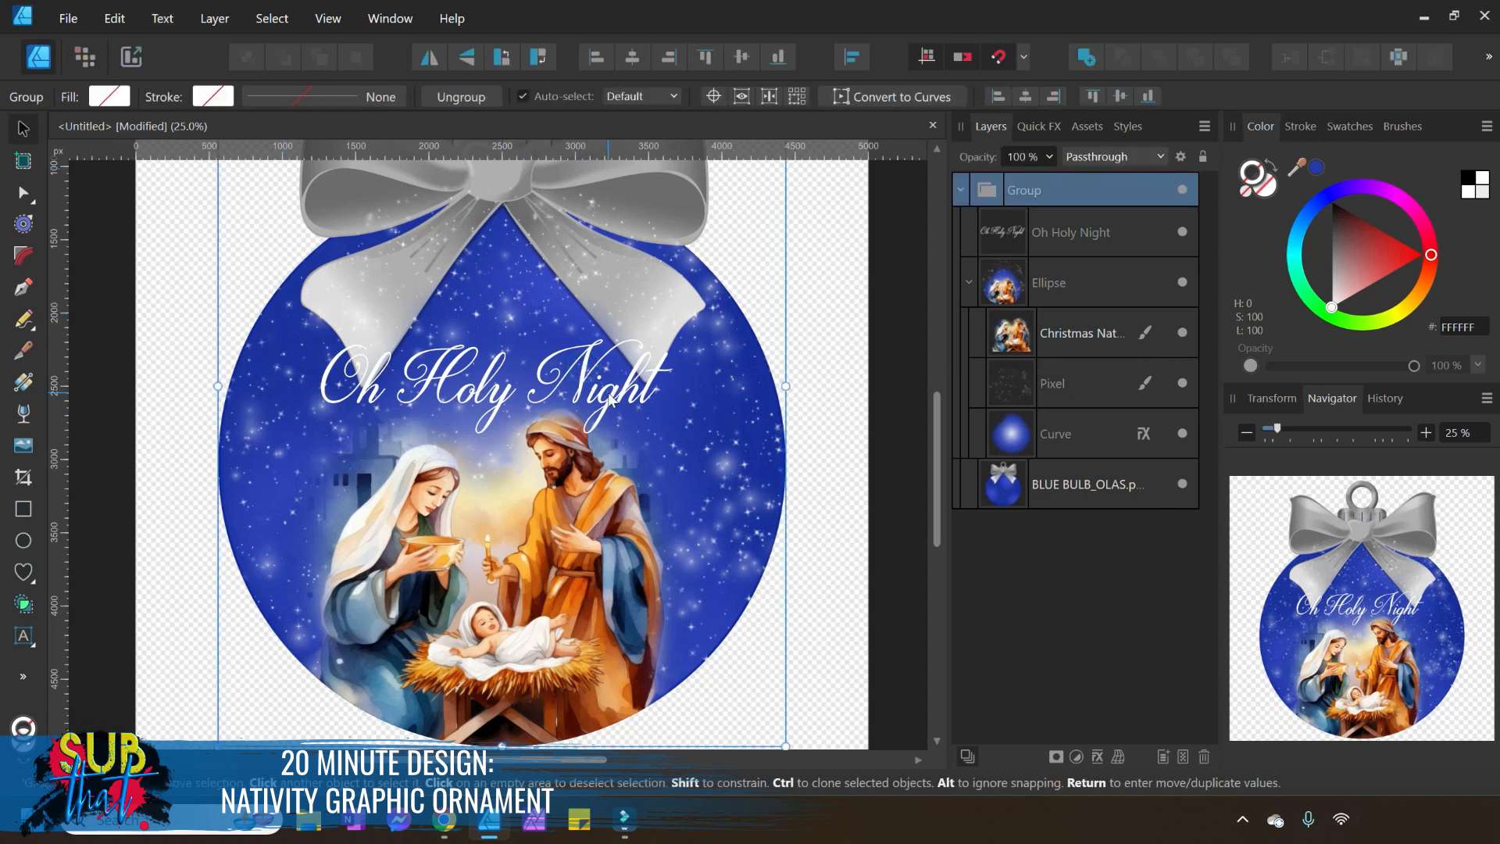
click(1104, 248)
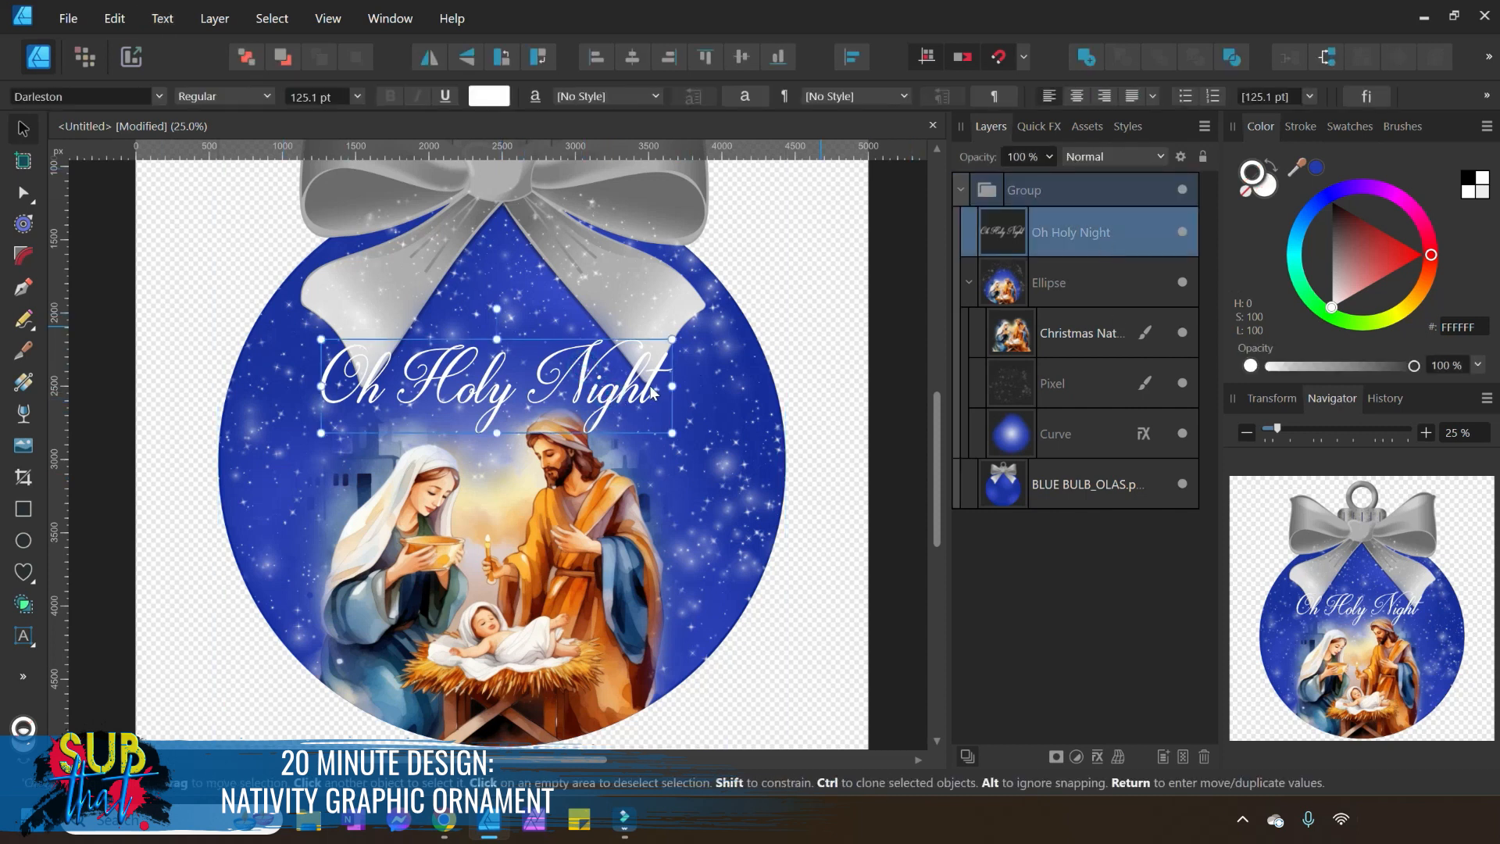
drag(672, 433, 743, 454)
drag(671, 404, 586, 383)
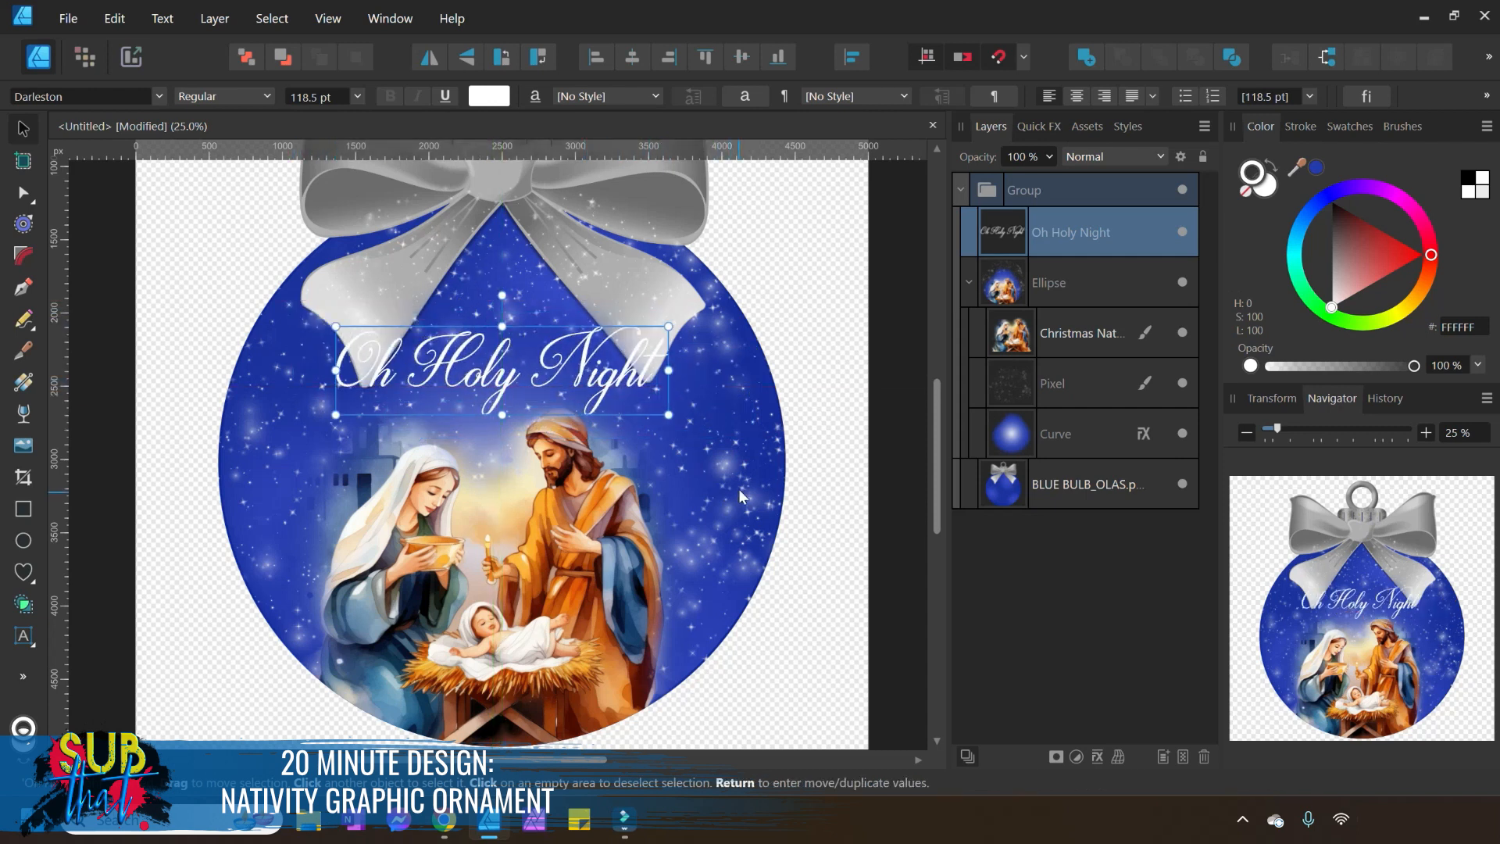
scroll(618, 492, up, 2)
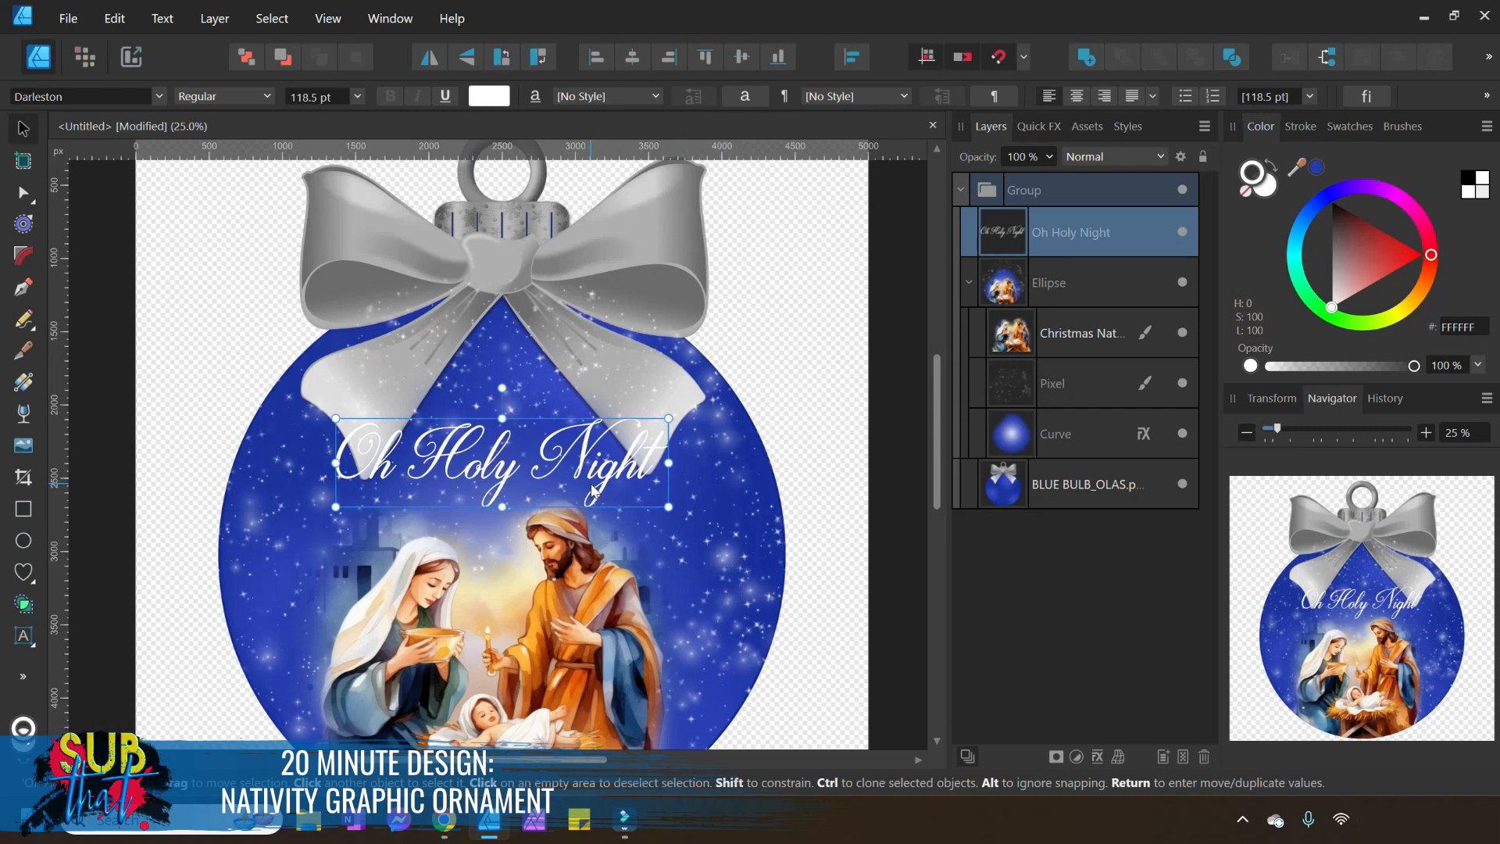
Undo the text resizing and move, the glow ellipse's curve conversion and node edits, and its position changes.
key(ctrl+z)
key(ctrl+z)
key(ctrl+z)
key(ctrl+z)
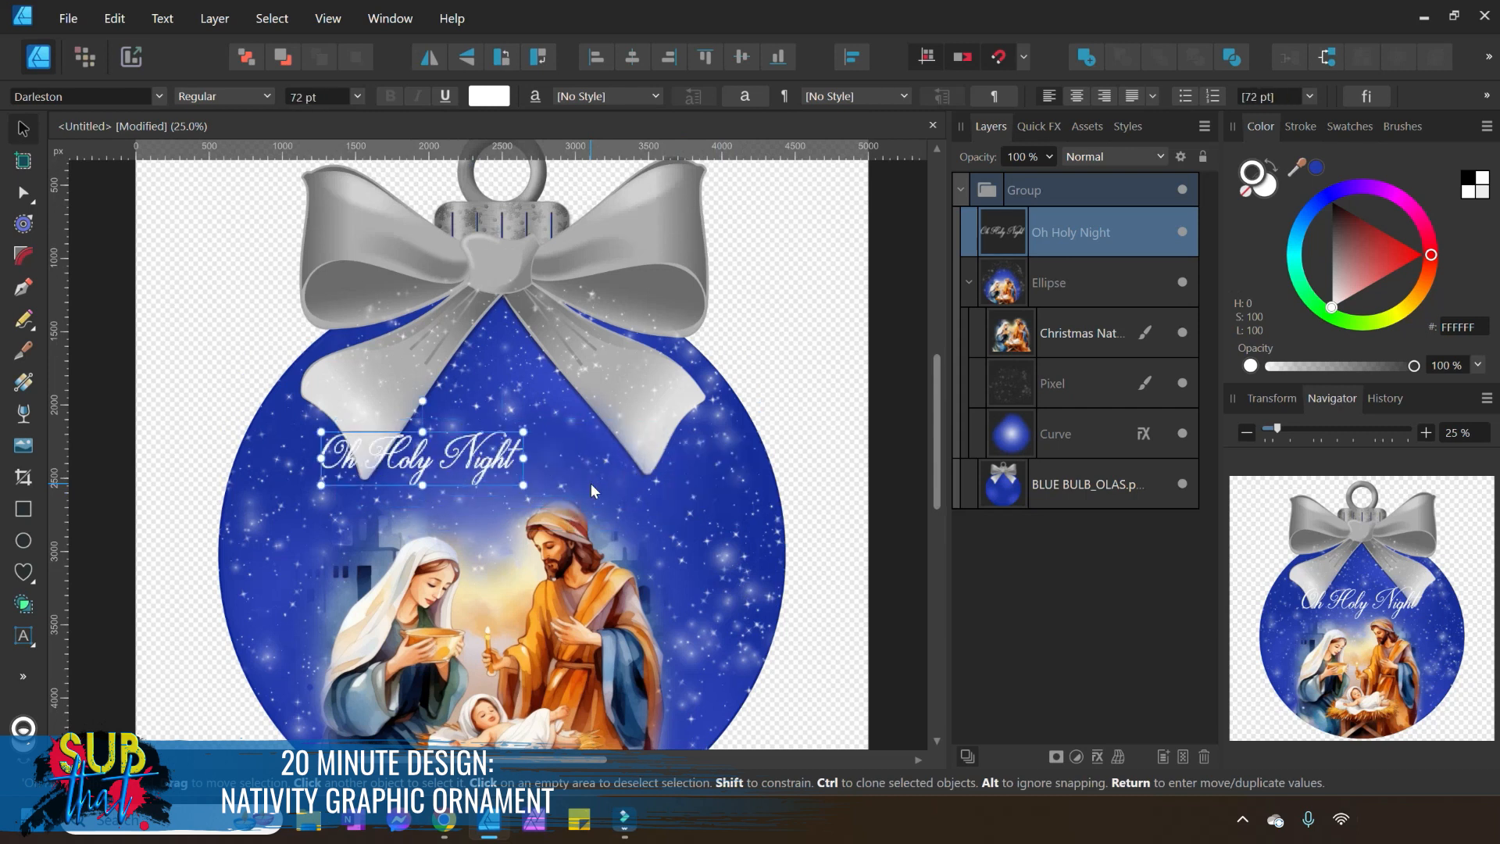
key(ctrl+z)
key(ctrl+z)
key(ctrl+z)
key(ctrl+z)
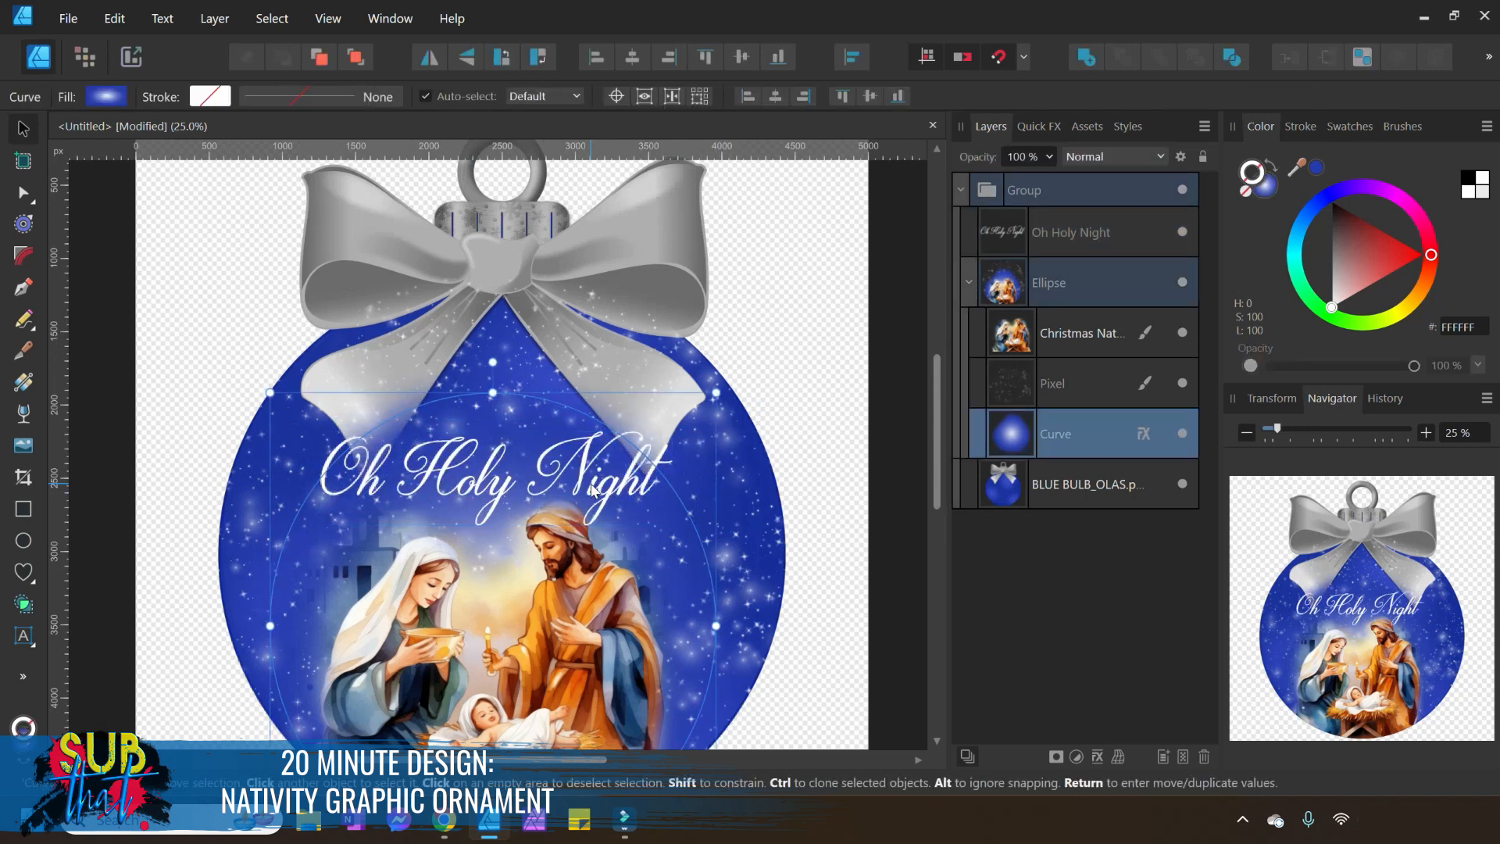
key(ctrl+z)
key(ctrl+z)
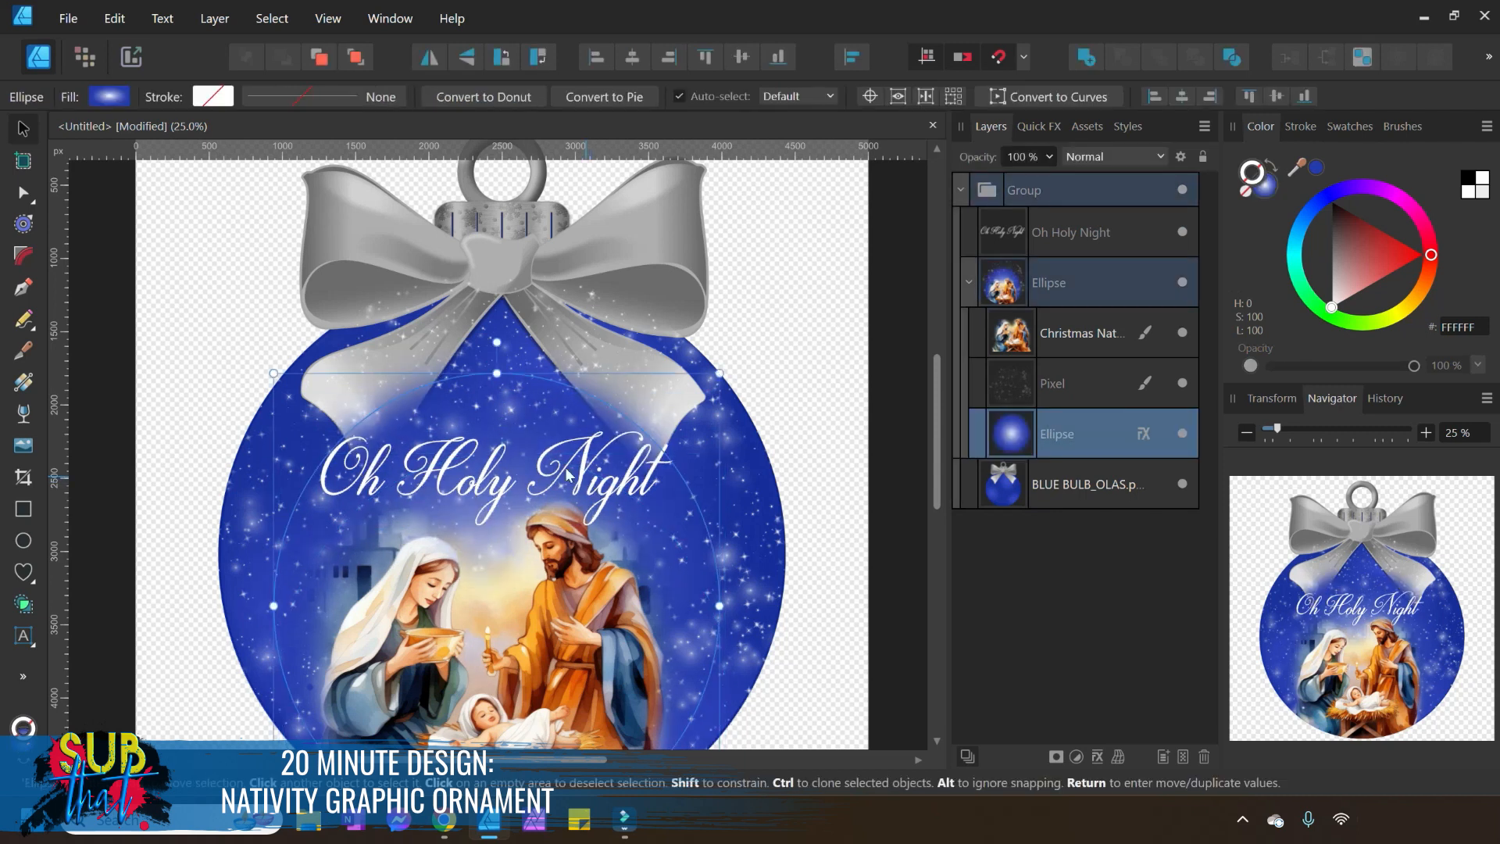
Raise the "Oh Holy Night" text so that it overlaps the ends of the bow's tails.
click(624, 469)
drag(624, 469, 623, 433)
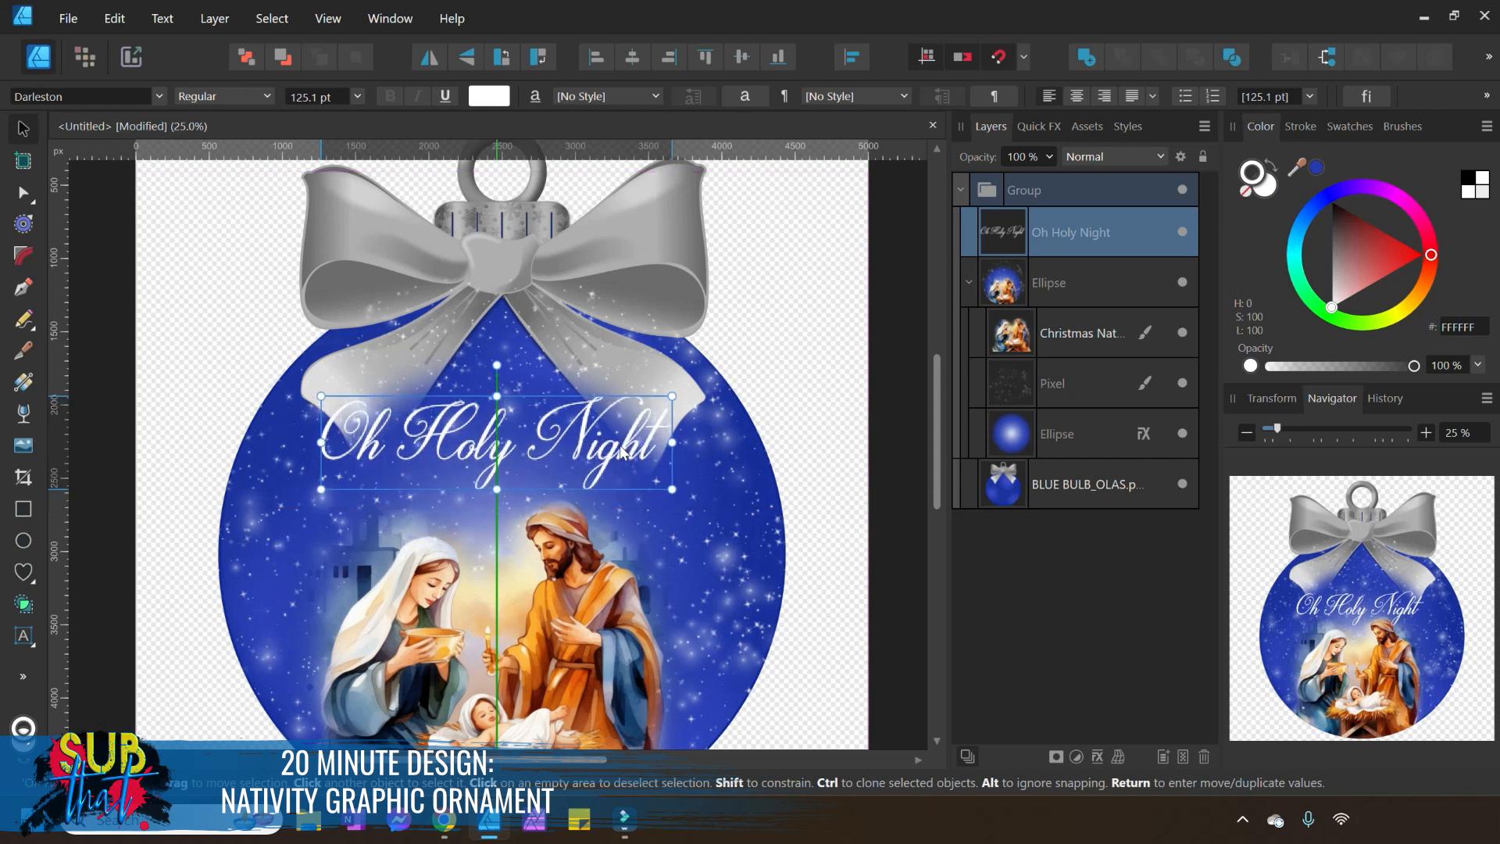
click(585, 637)
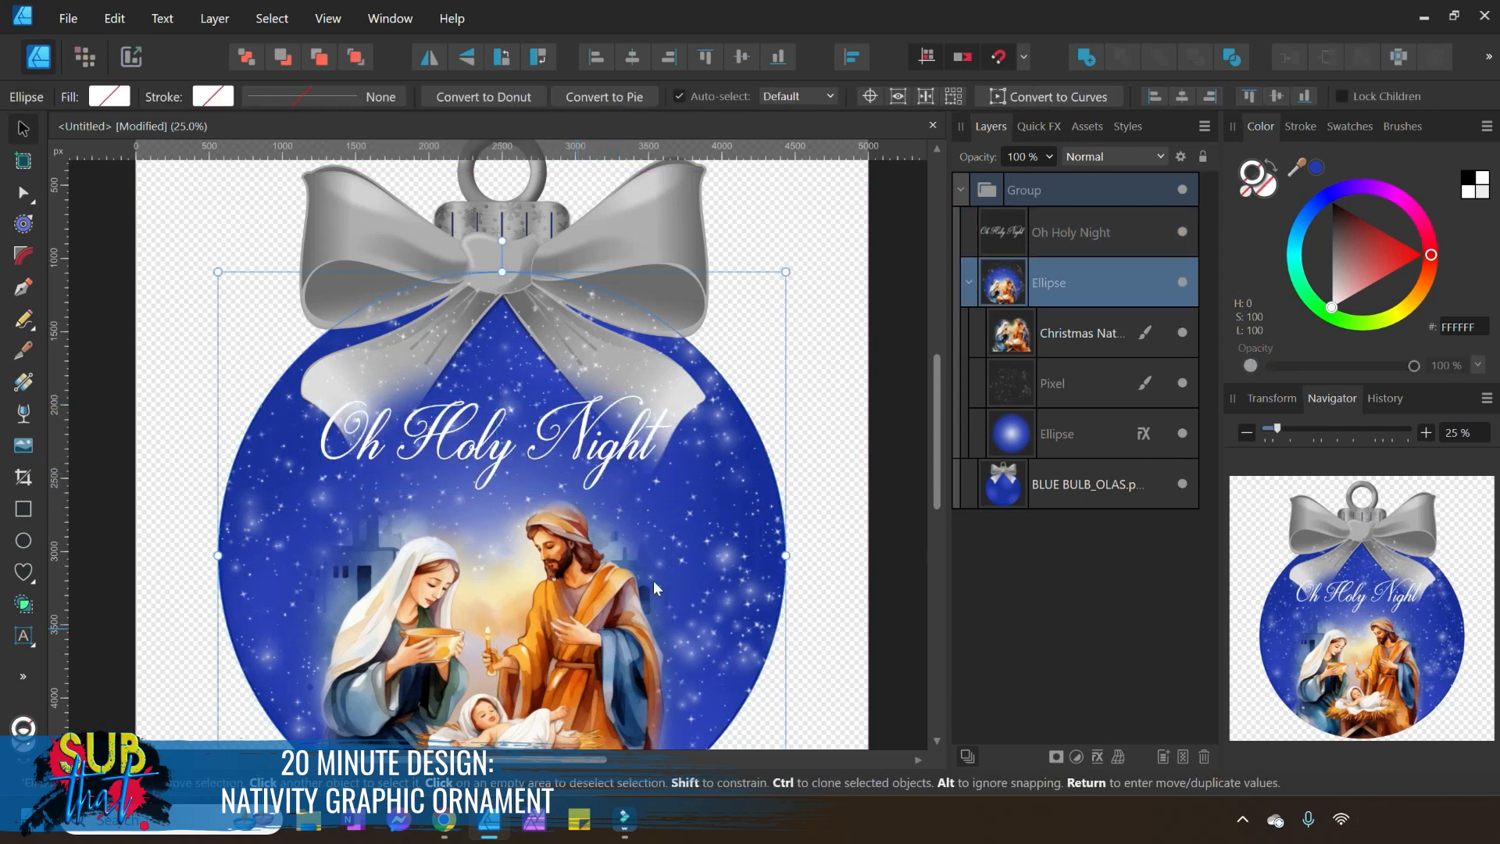
Enlarge the Christmas nativity scene to about 264 dpi and shift it left to center it in the bulb.
click(1046, 337)
drag(719, 420, 786, 350)
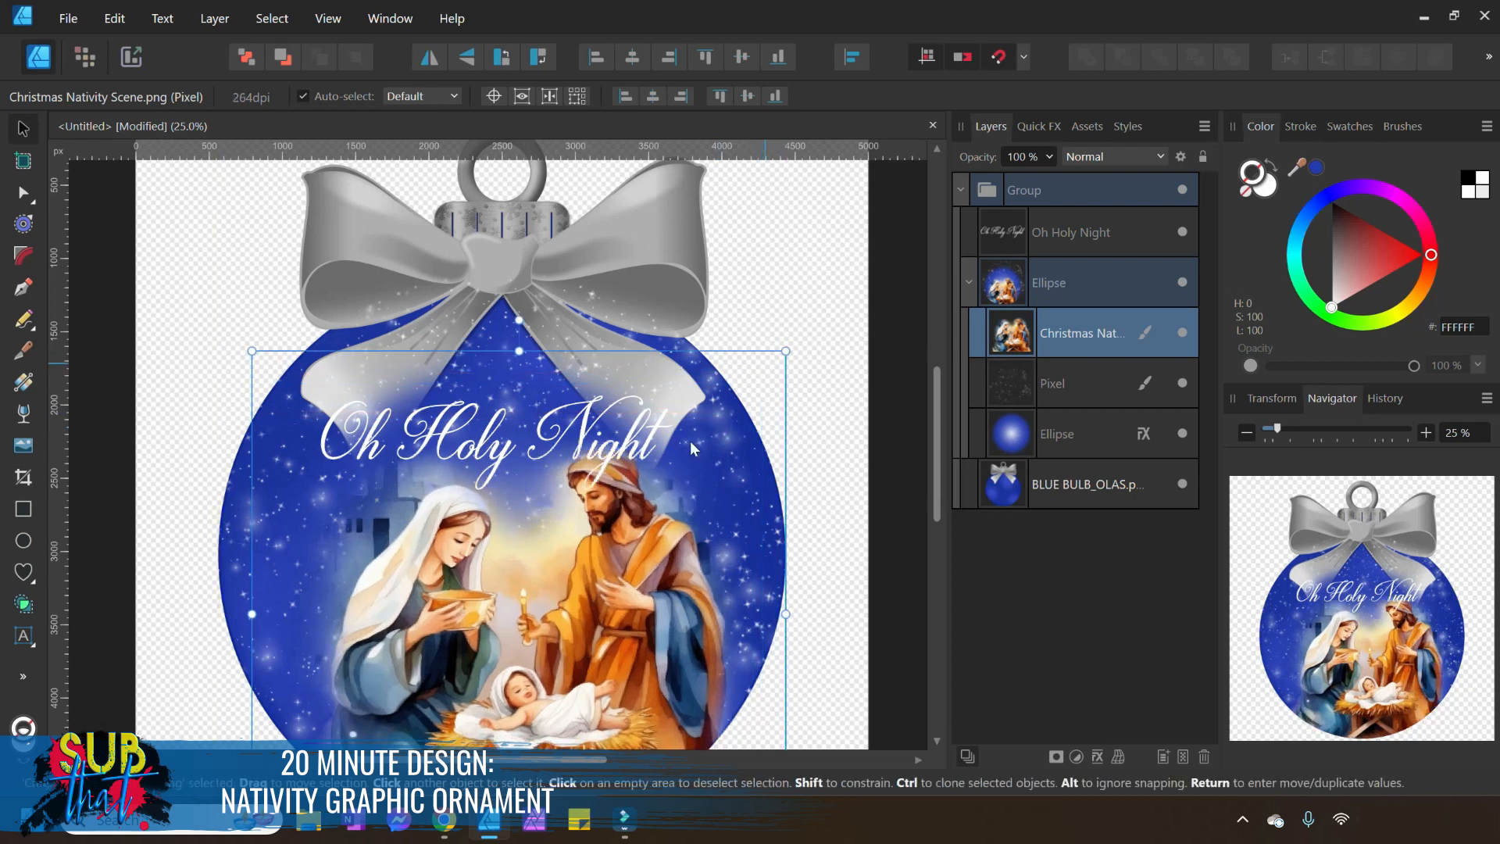
scroll(648, 551, down, 1)
mouse_move(652, 577)
mouse_down()
mouse_move(637, 577)
mouse_move(653, 579)
mouse_up()
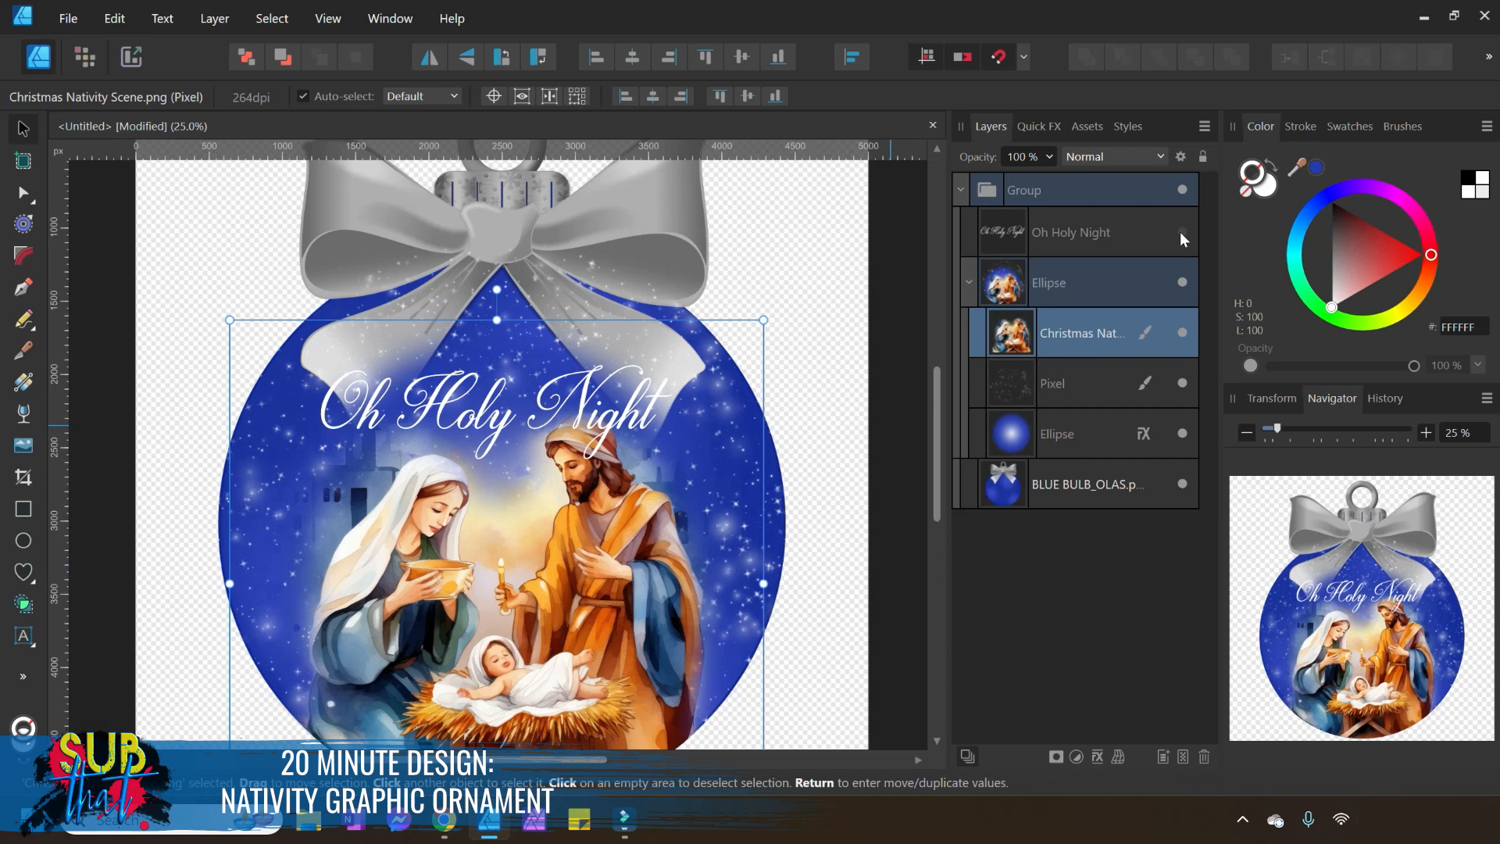
Hide the "Oh Holy Night" text layer, deselect everything, and view the whole ornament.
click(877, 394)
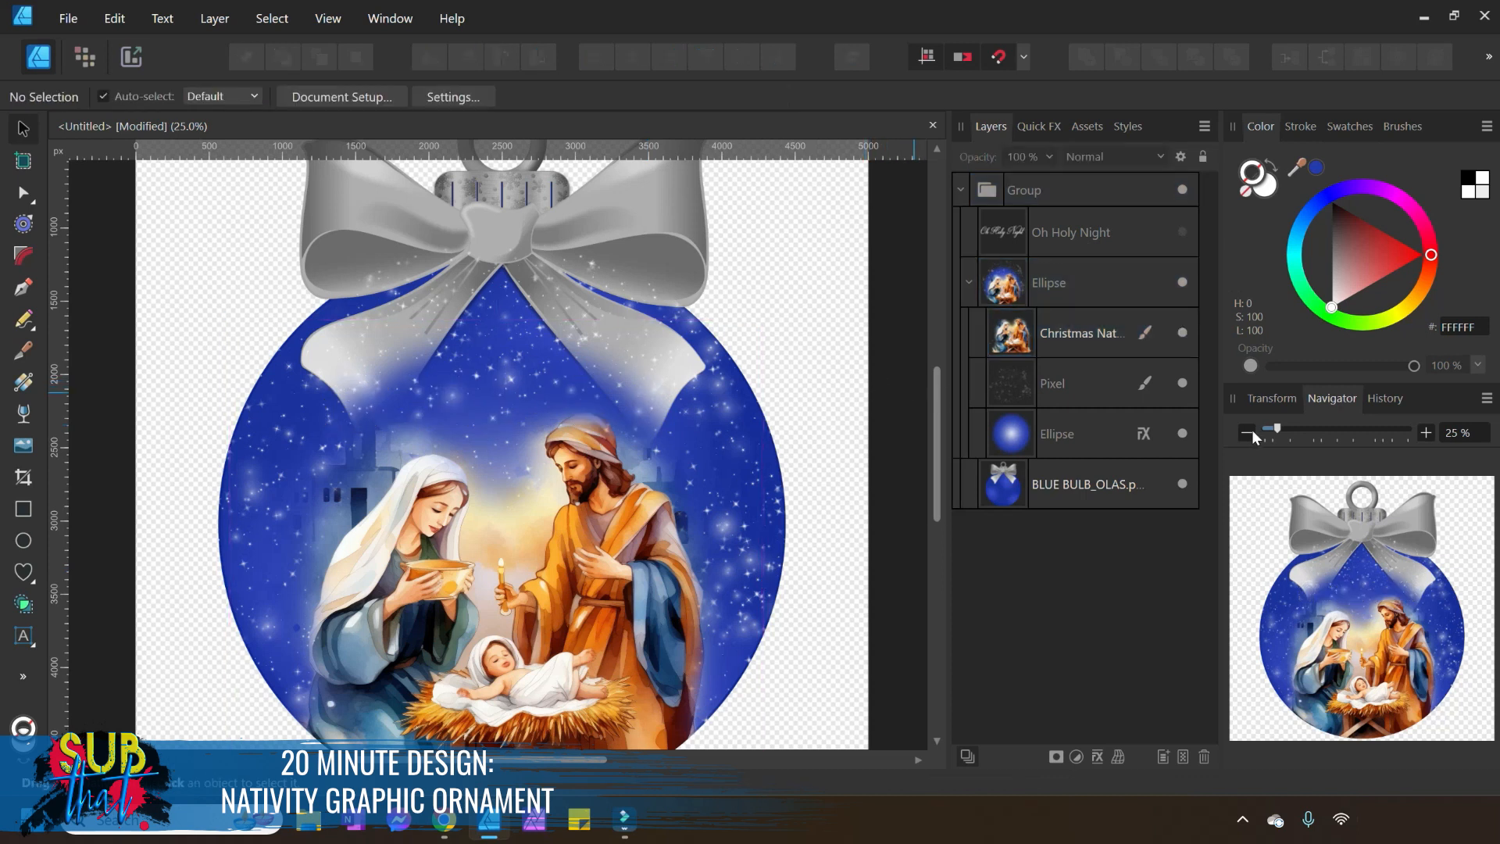
click(1249, 432)
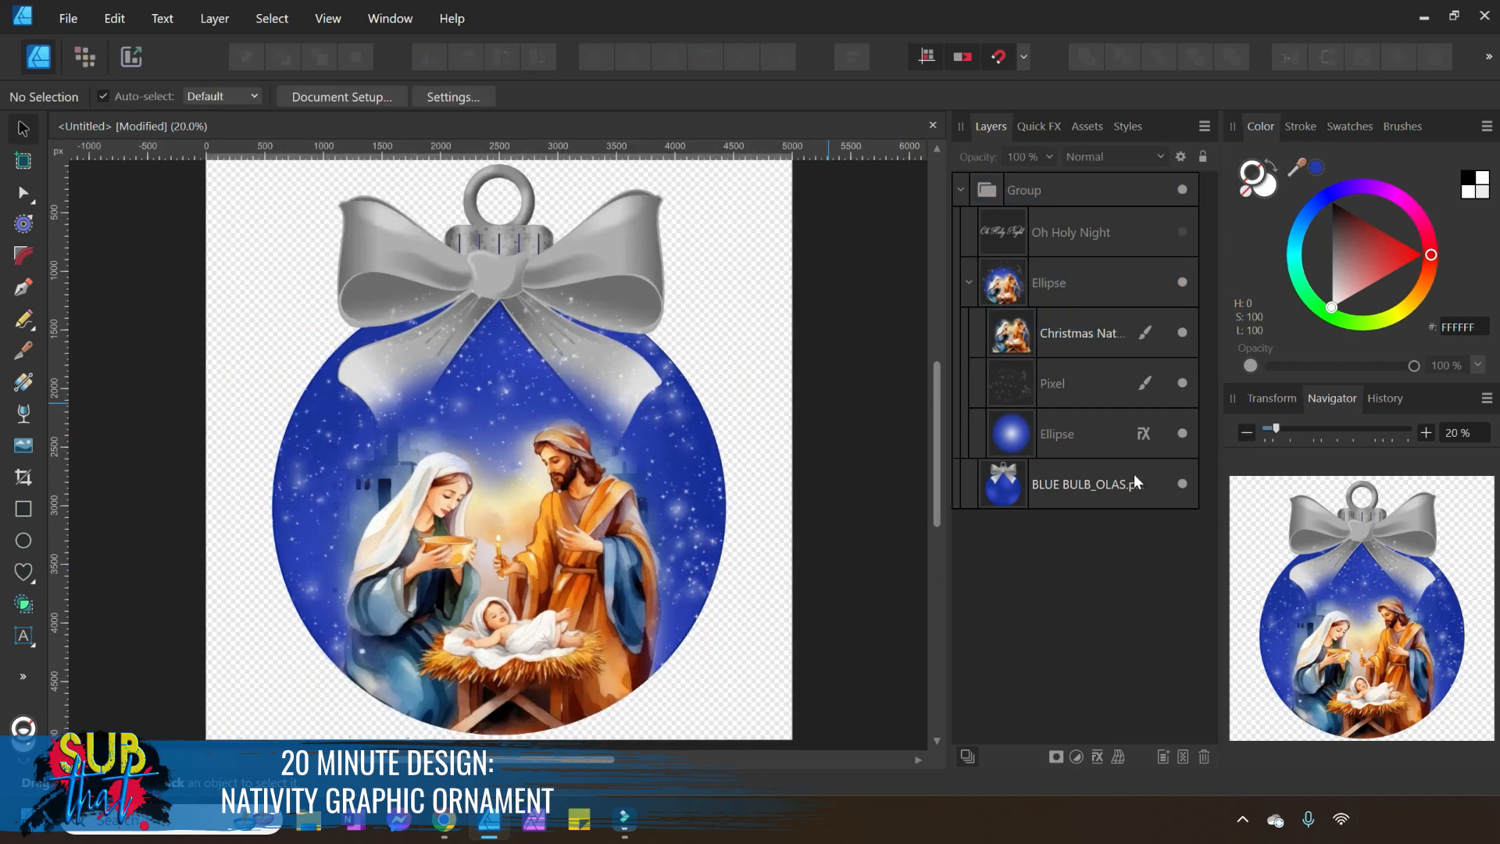
click(1248, 432)
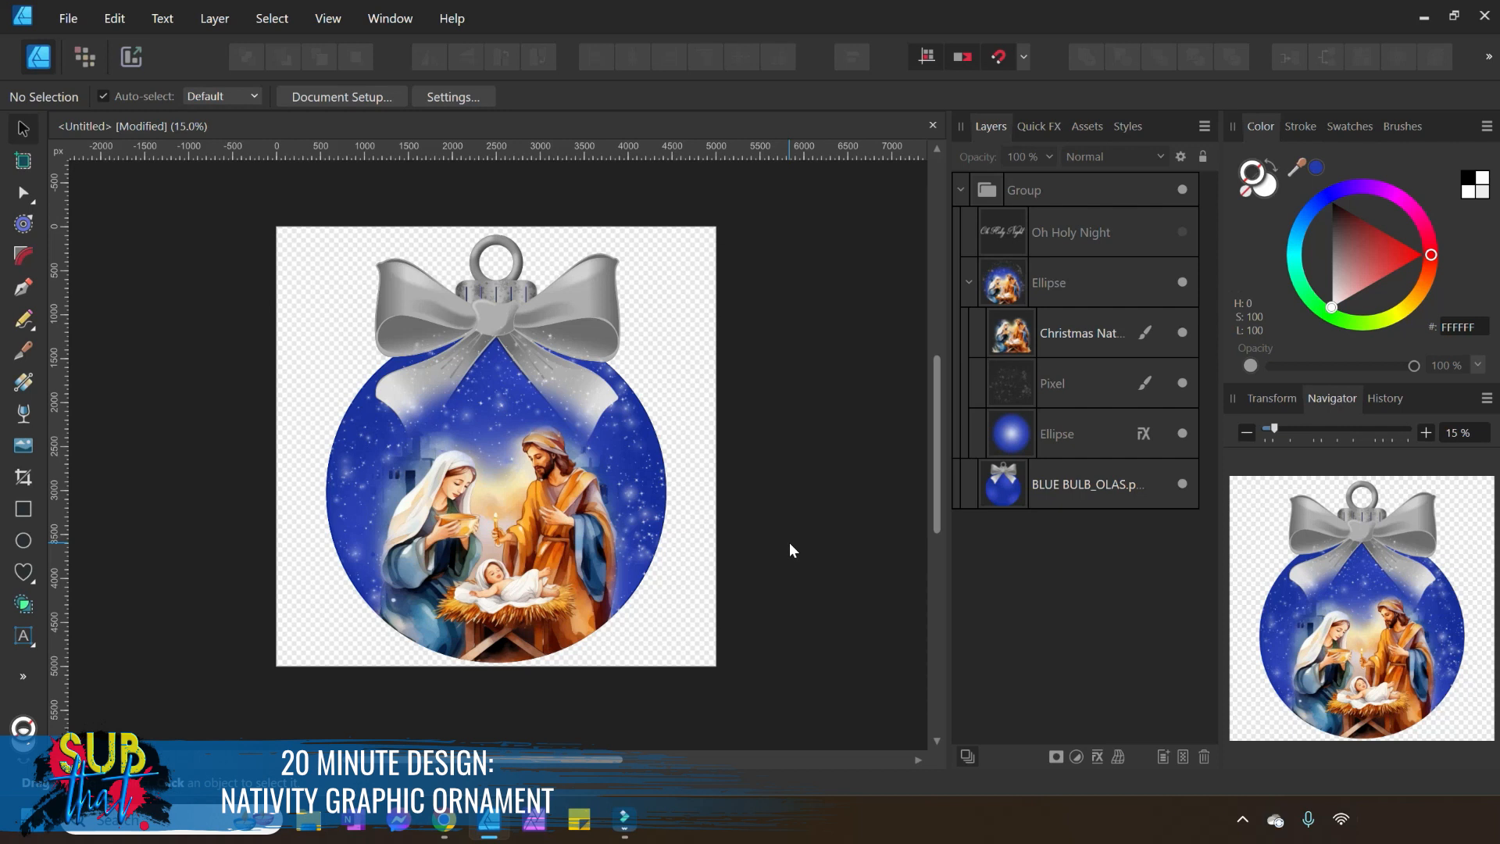
Select the inner glow ellipse behind the nativity figures.
click(1043, 436)
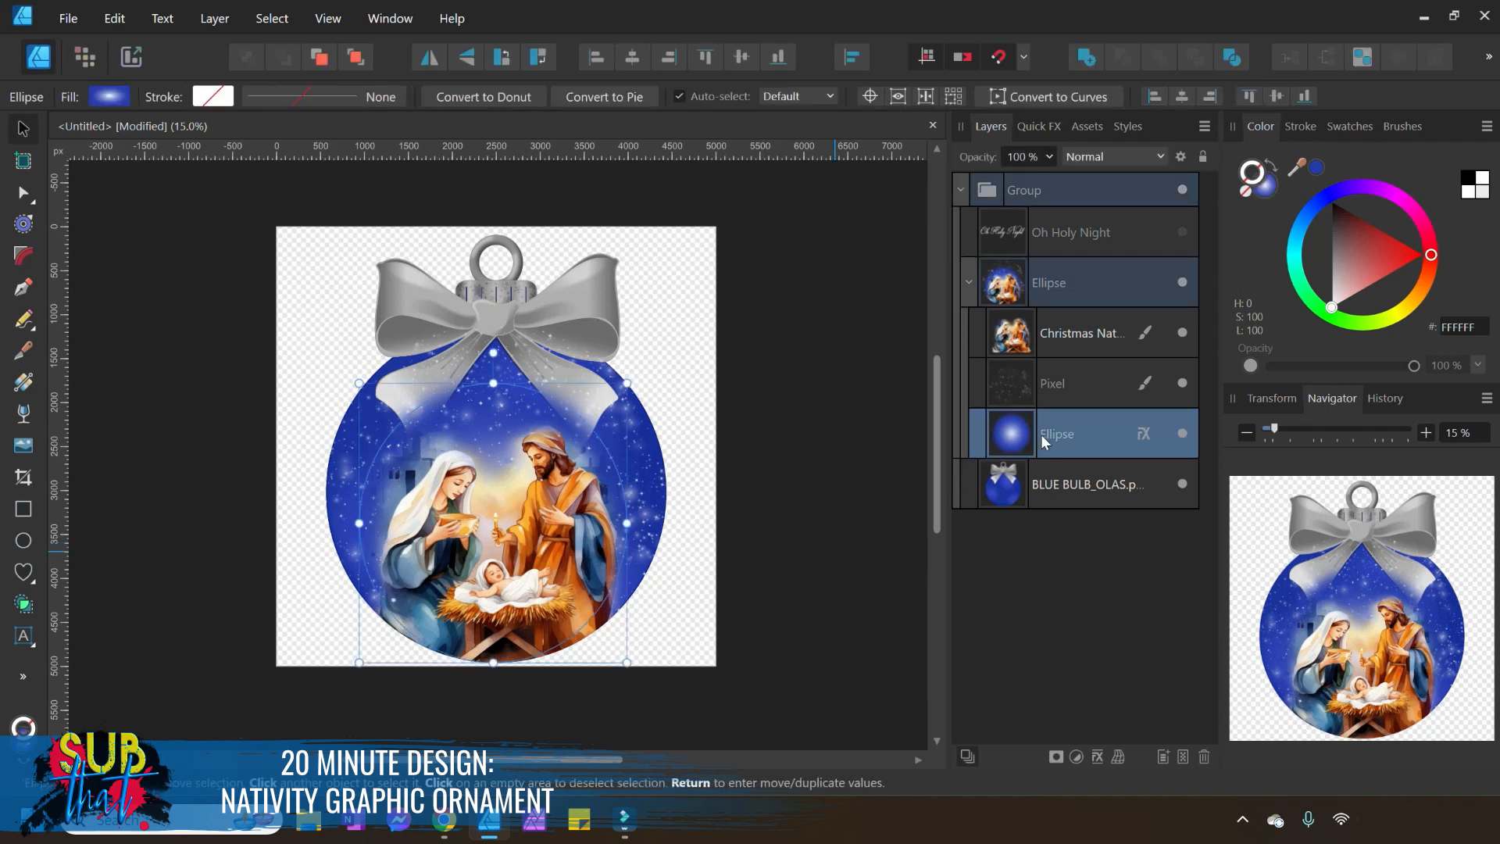